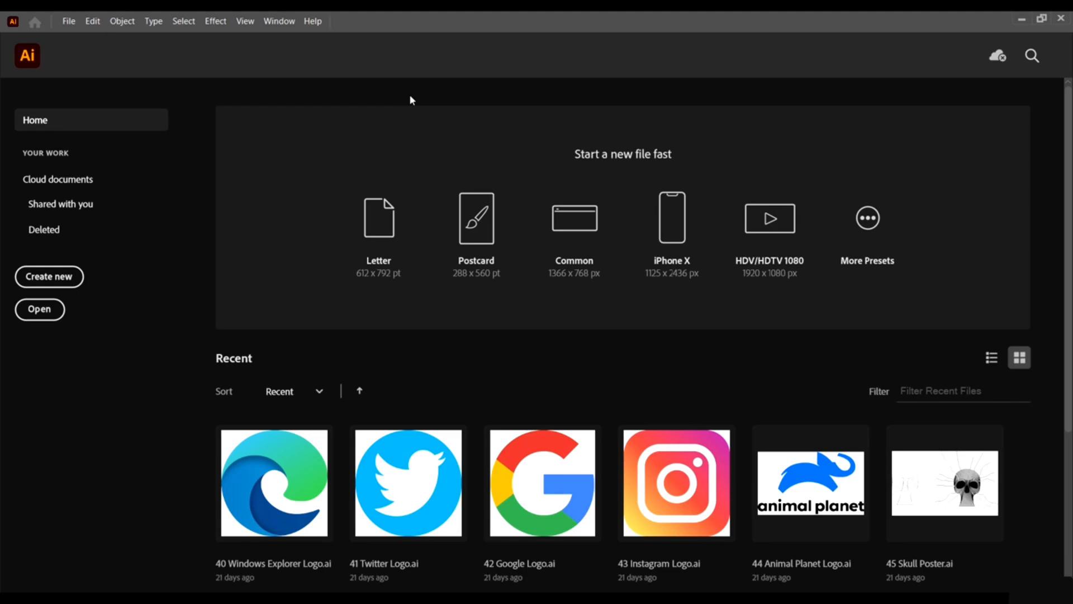
Create a new 1366 × 768 px document from the Common preset, keeping RGB Color mode.
scroll(931, 179, "down", 3)
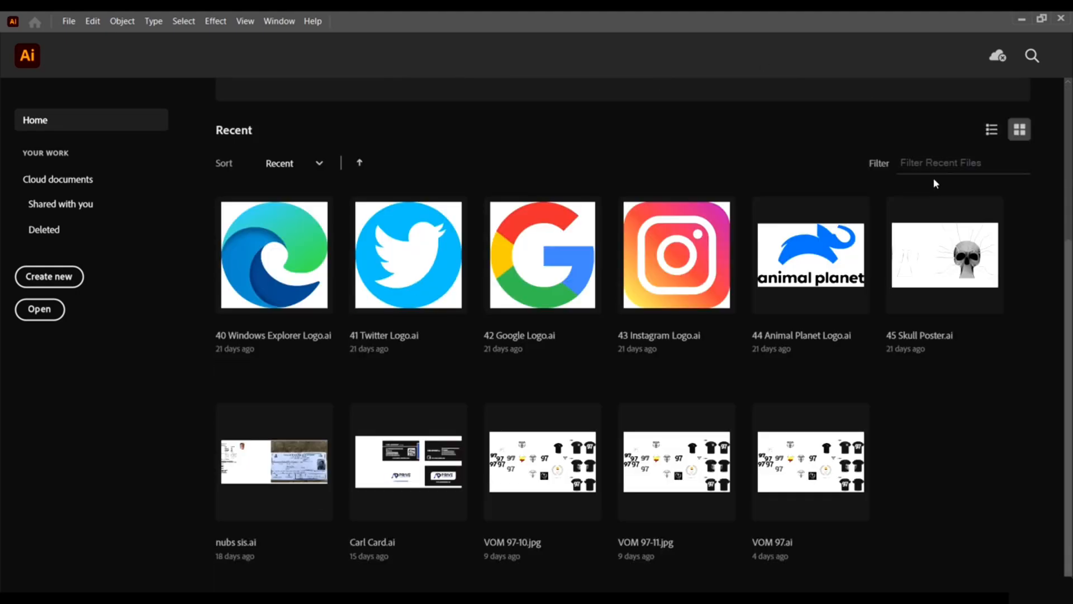
scroll(933, 177, "up", 3)
scroll(933, 178, "down", 2)
scroll(933, 177, "up", 2)
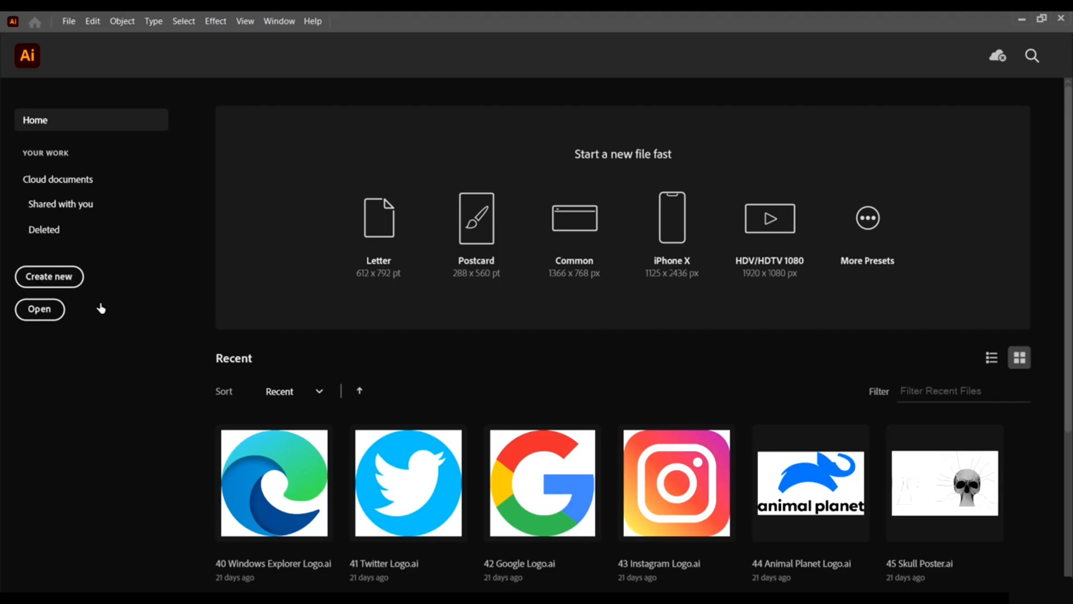
scroll(995, 525, "down", 4)
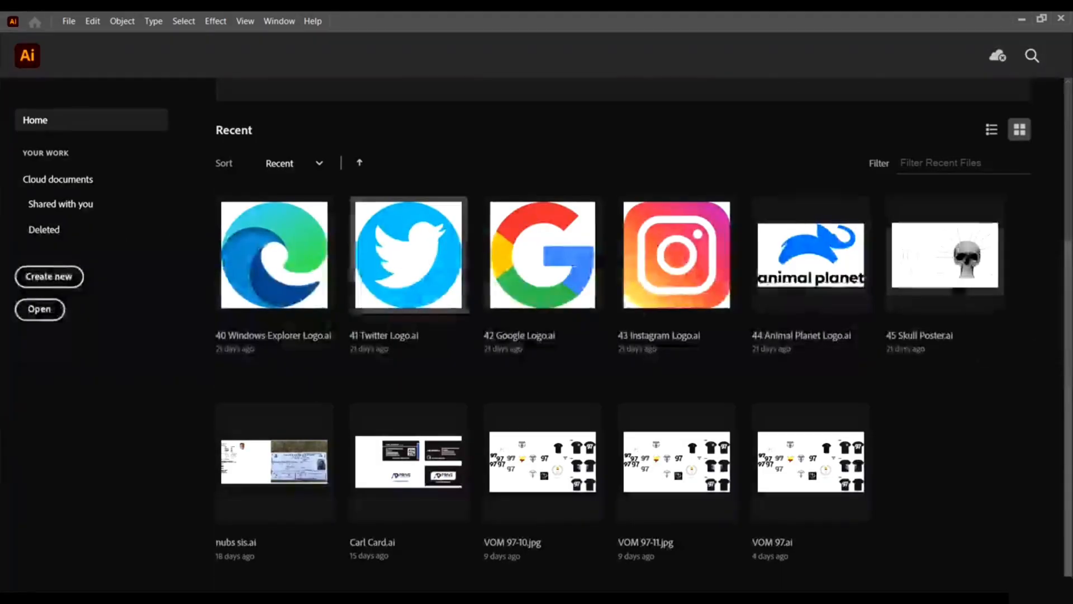
scroll(754, 399, "up", 4)
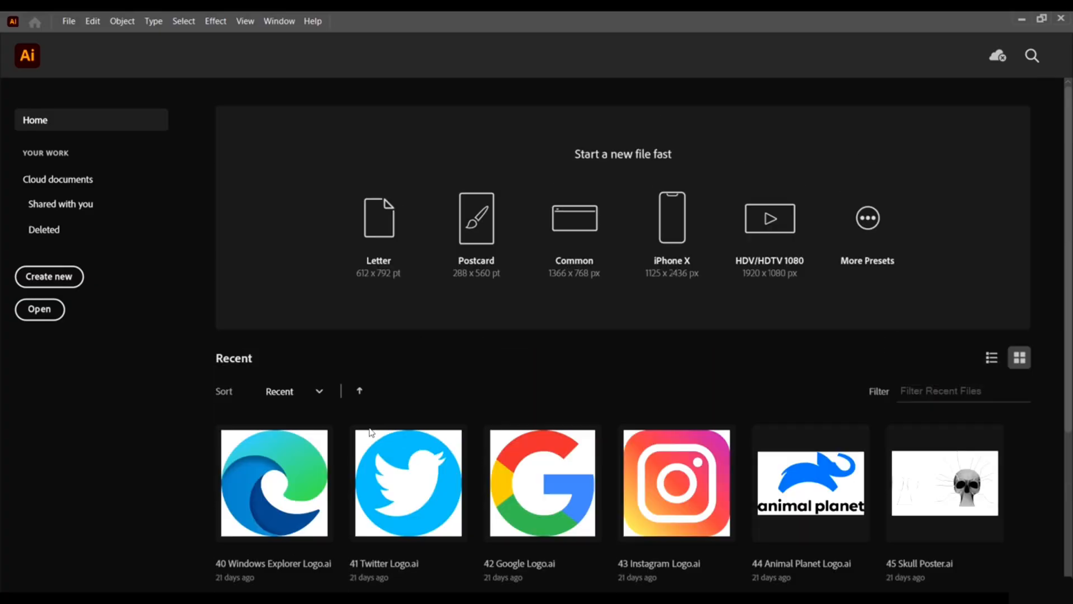
scroll(753, 416, "down", 4)
scroll(598, 392, "up", 4)
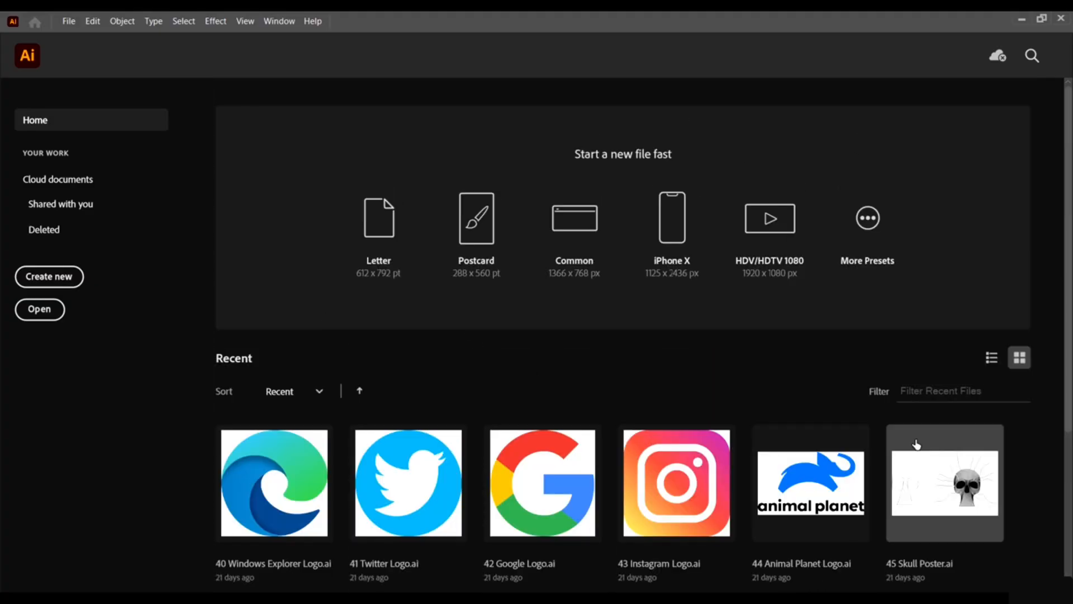
left_click(55, 276)
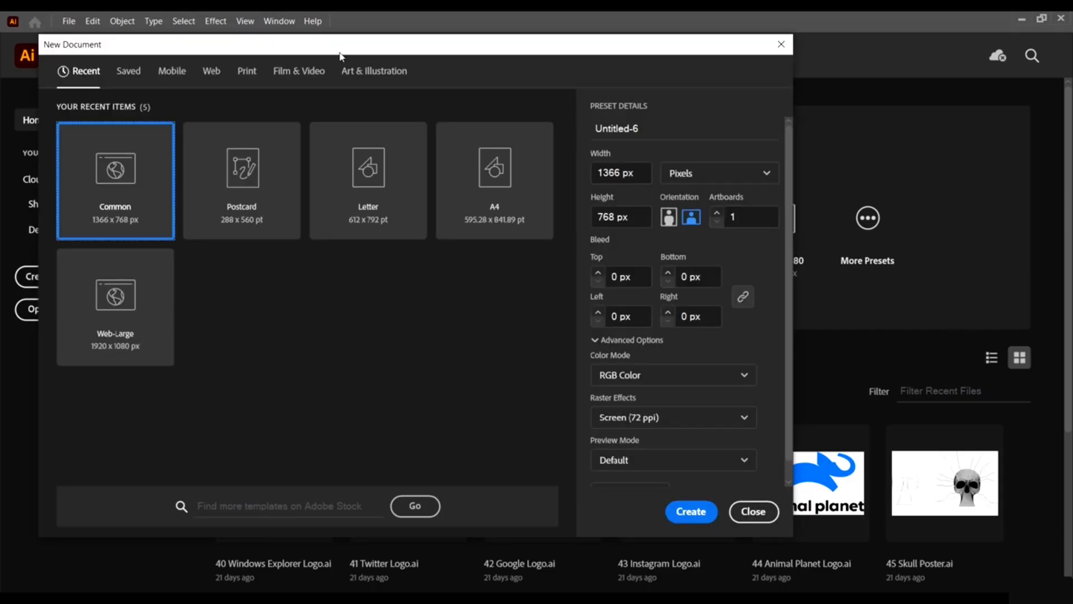
left_click_drag(341, 53, 596, 53)
left_click_drag(721, 45, 587, 61)
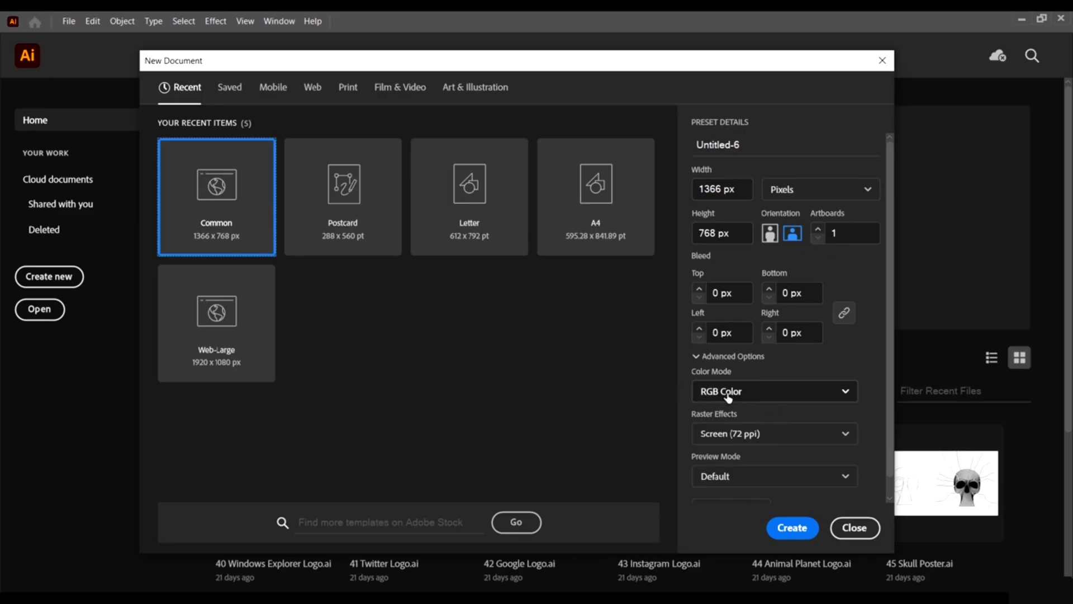
left_click(777, 390)
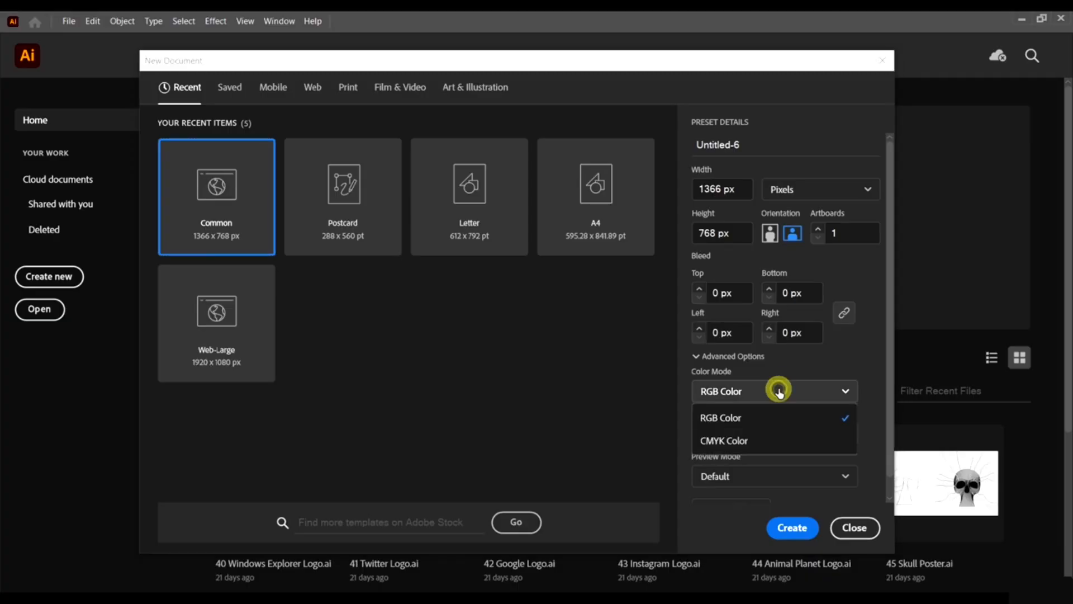
left_click(765, 391)
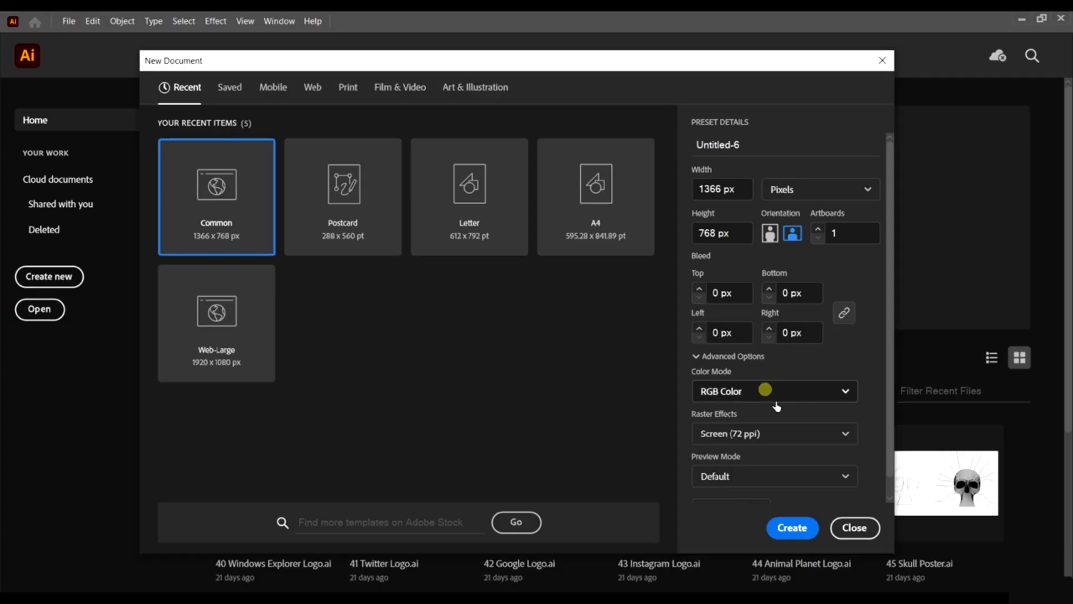
left_click(792, 532)
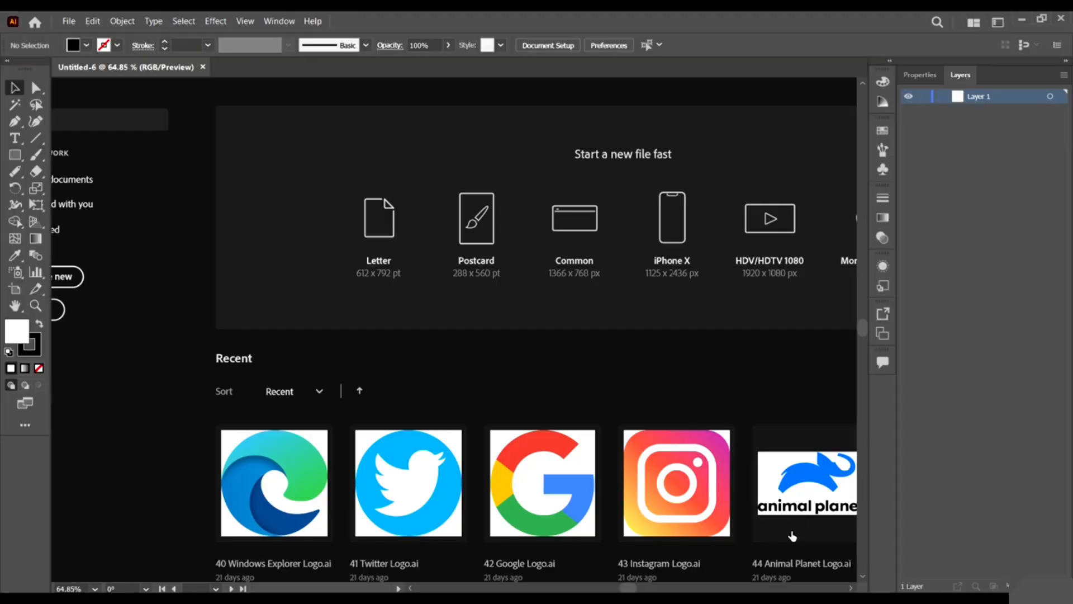
key("ctrl+minus")
key("ctrl+minus")
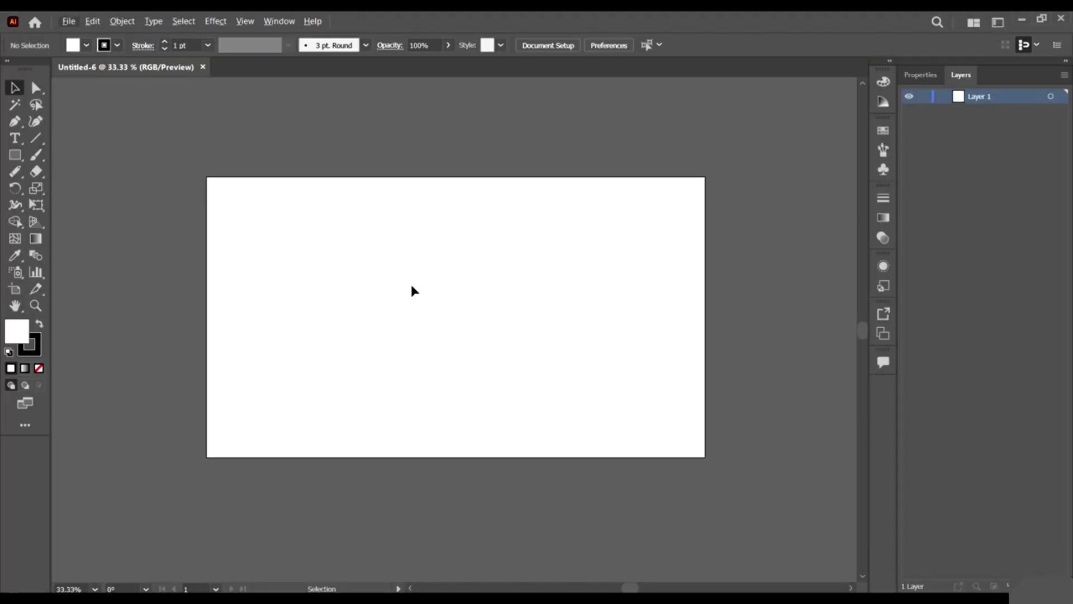
scroll(458, 257, "up", 1)
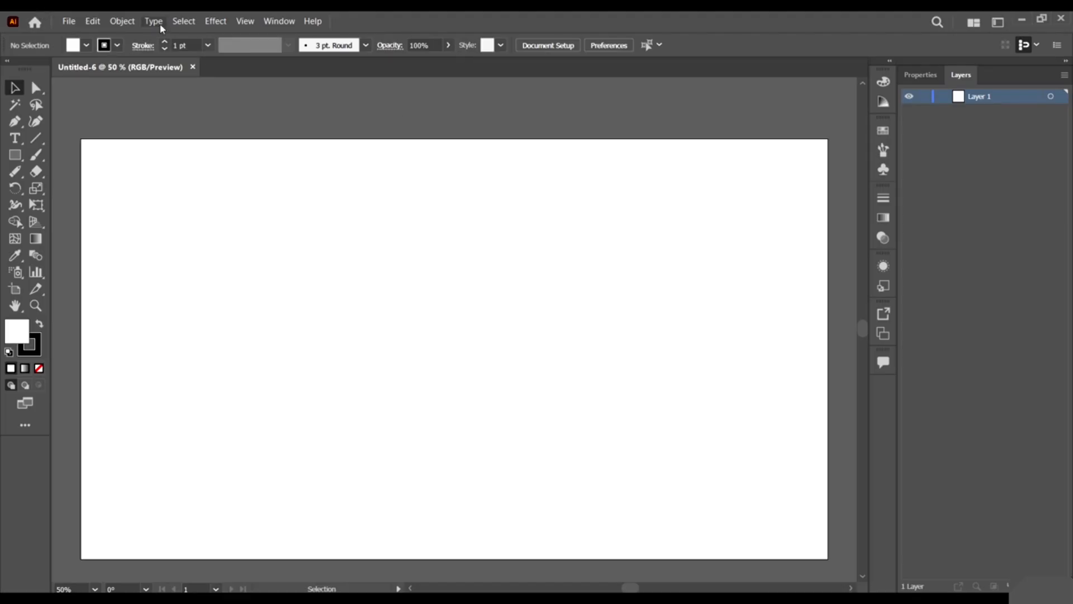
left_click(69, 21)
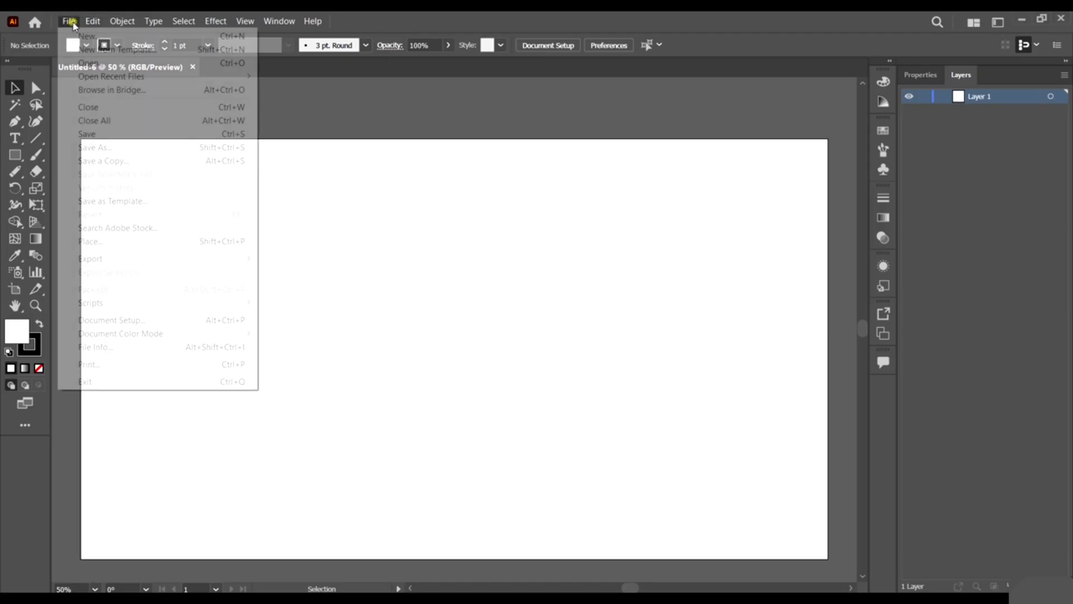
left_click(72, 23)
left_click(71, 23)
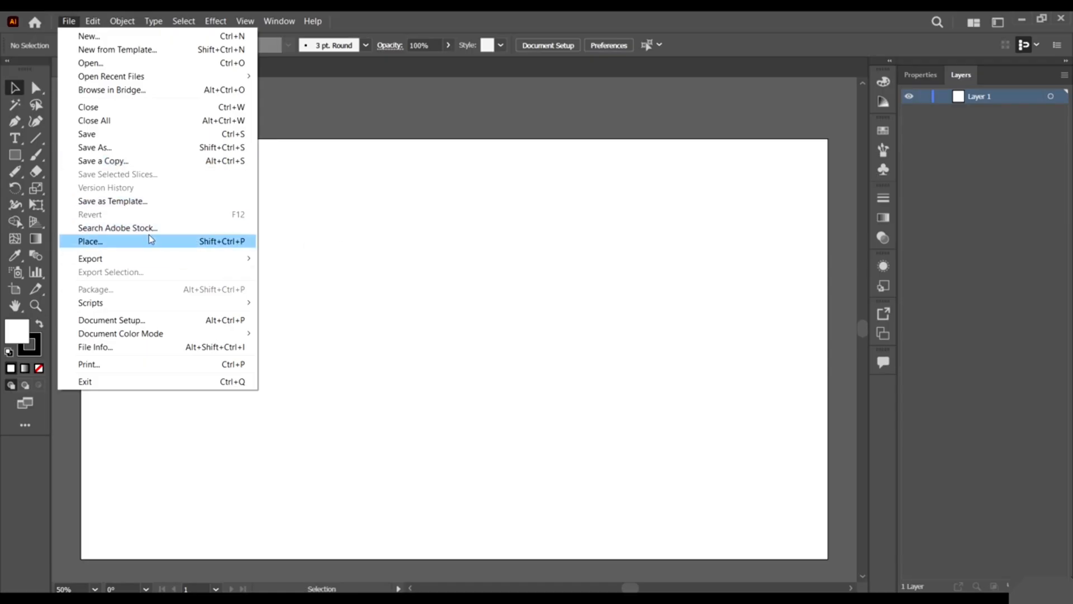
left_click(431, 248)
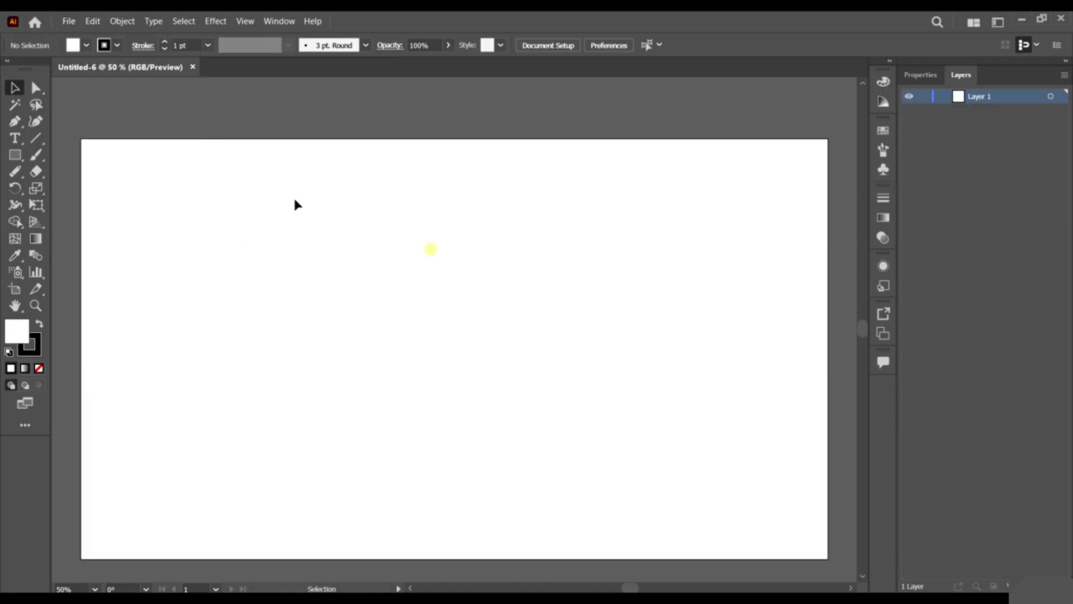
left_click(93, 28)
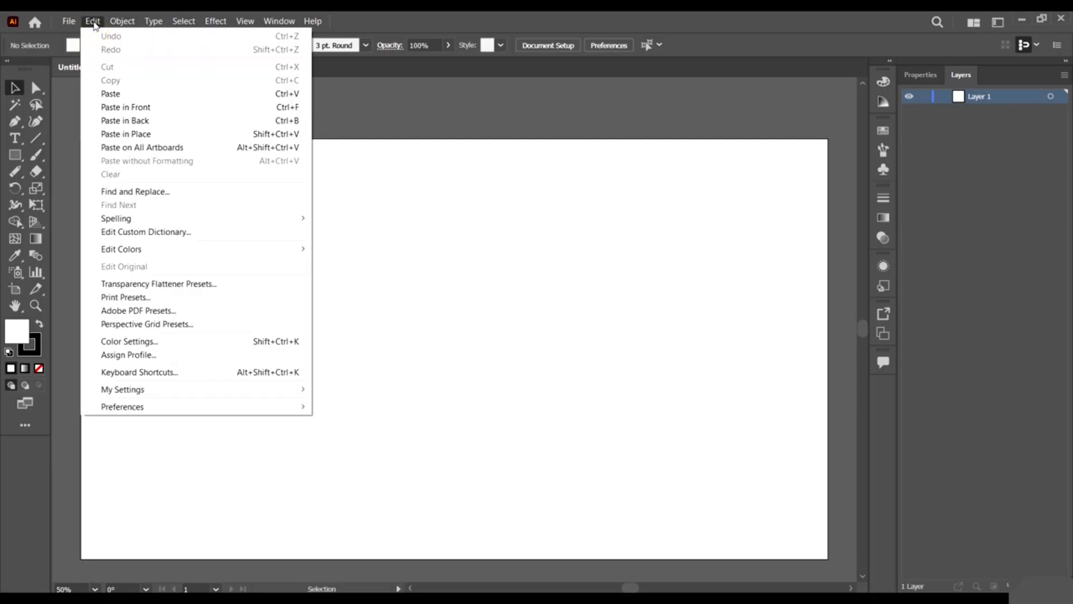
left_click(124, 23)
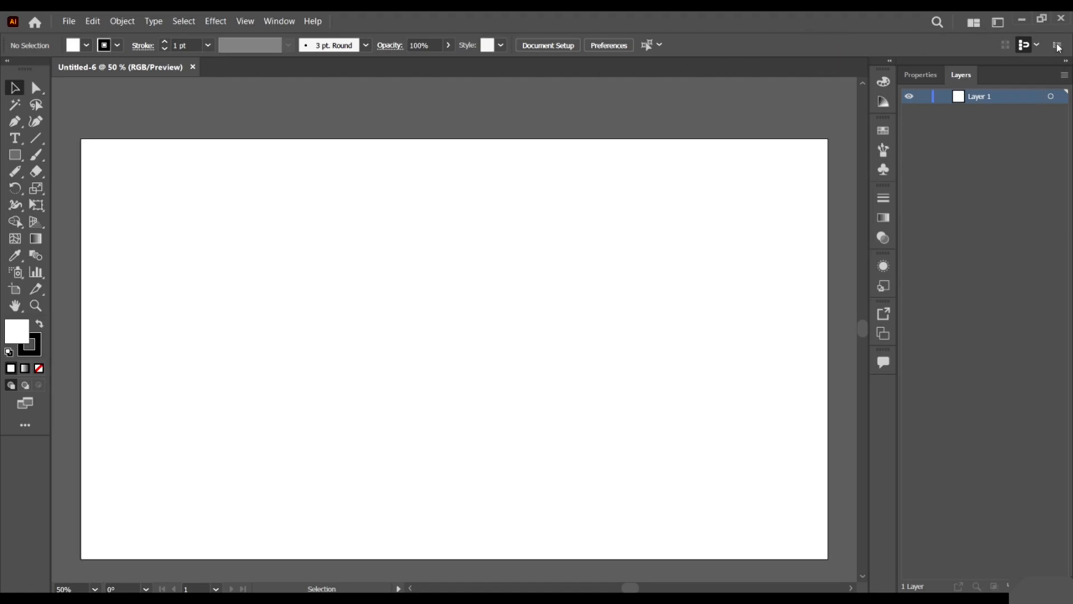
Look through the Window and View menus, then pick Essentials under Window > Workspace.
left_click(279, 23)
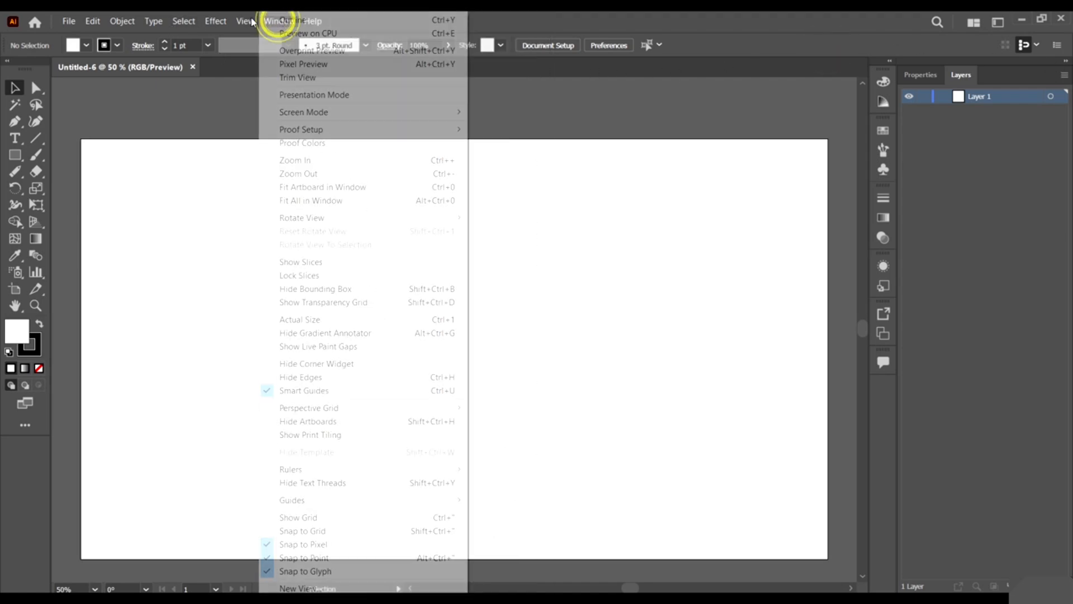
left_click(241, 21)
left_click(278, 20)
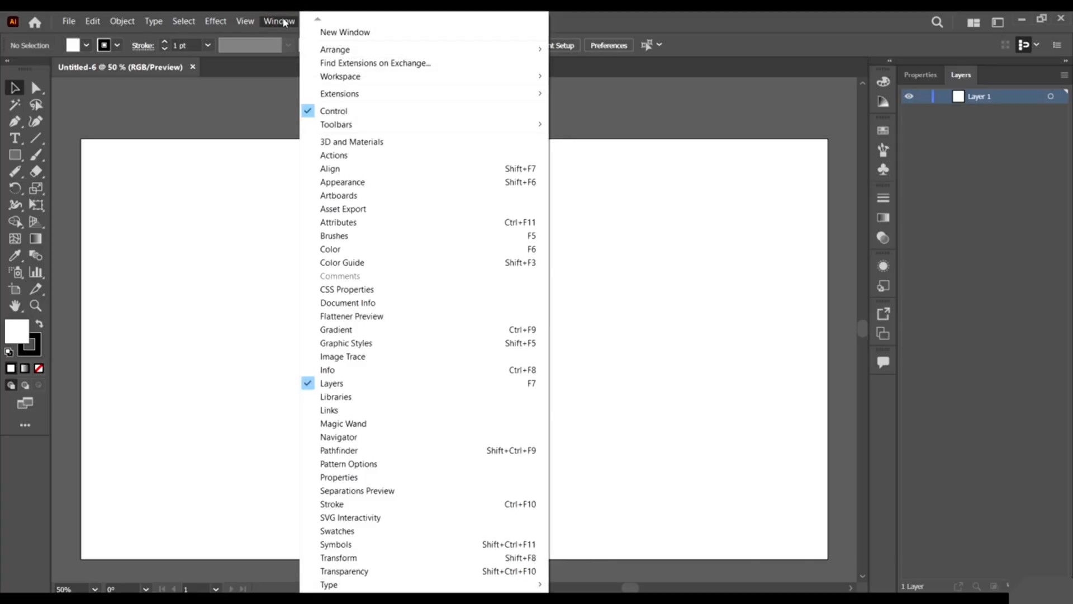
left_click(289, 23)
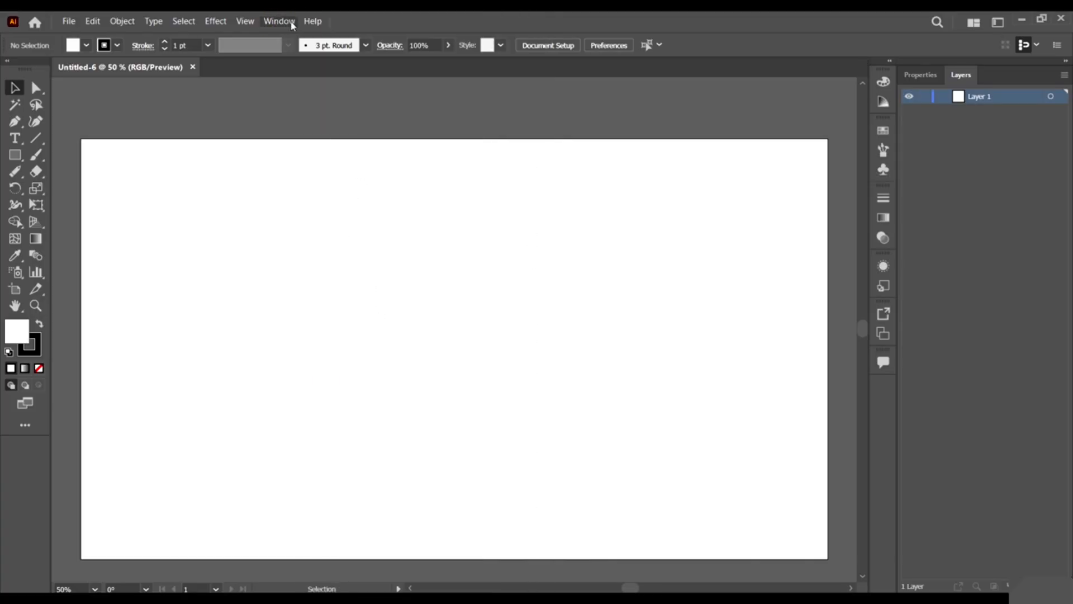
left_click(278, 23)
left_click(634, 15)
left_click(288, 25)
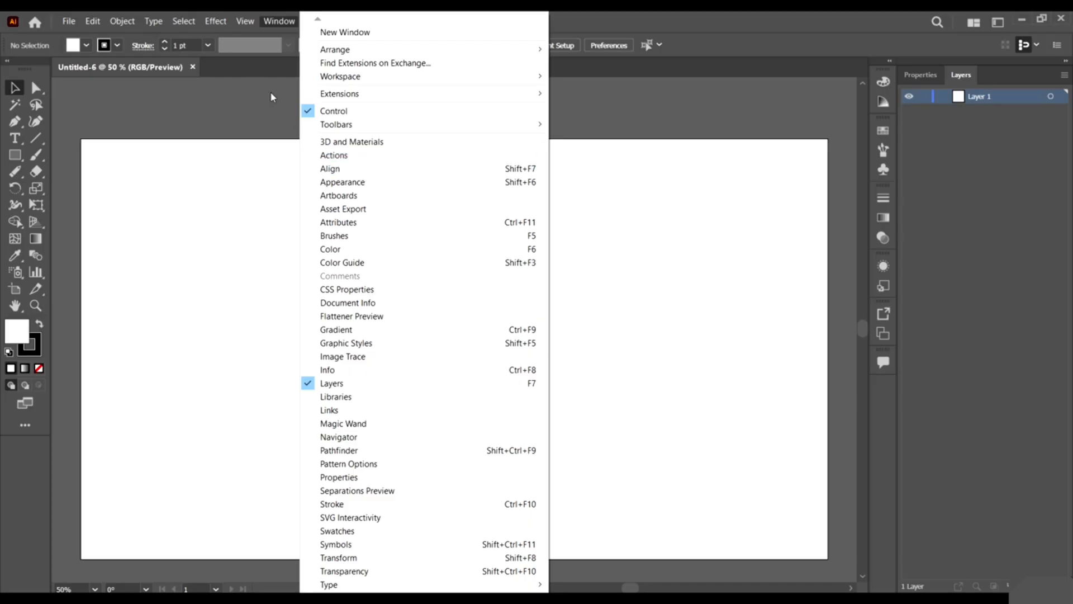
left_click(628, 13)
left_click(277, 22)
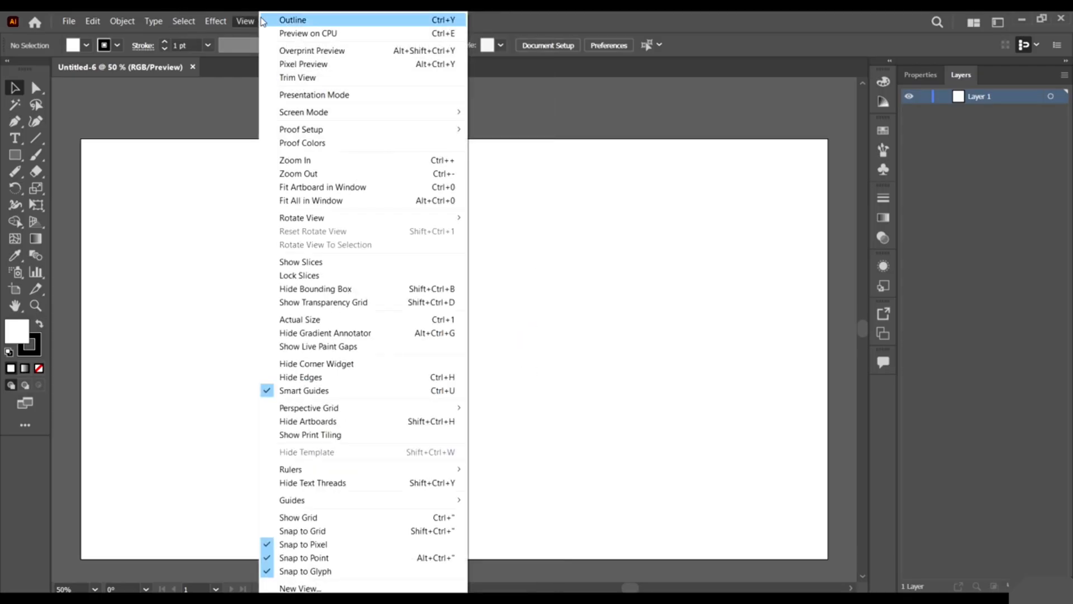
left_click(590, 16)
left_click(274, 25)
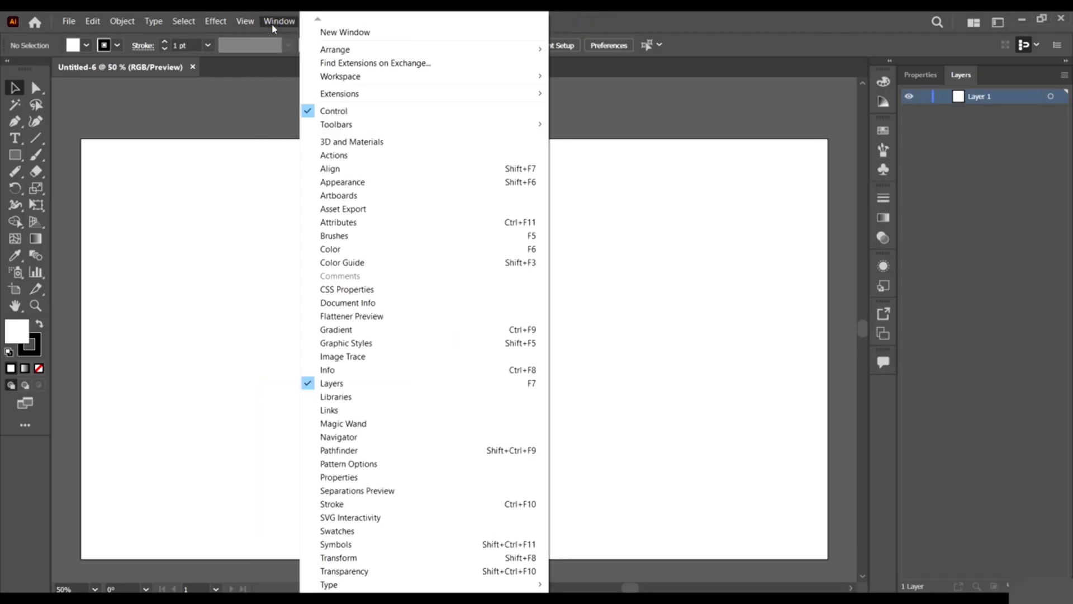
mouse_move(391, 76)
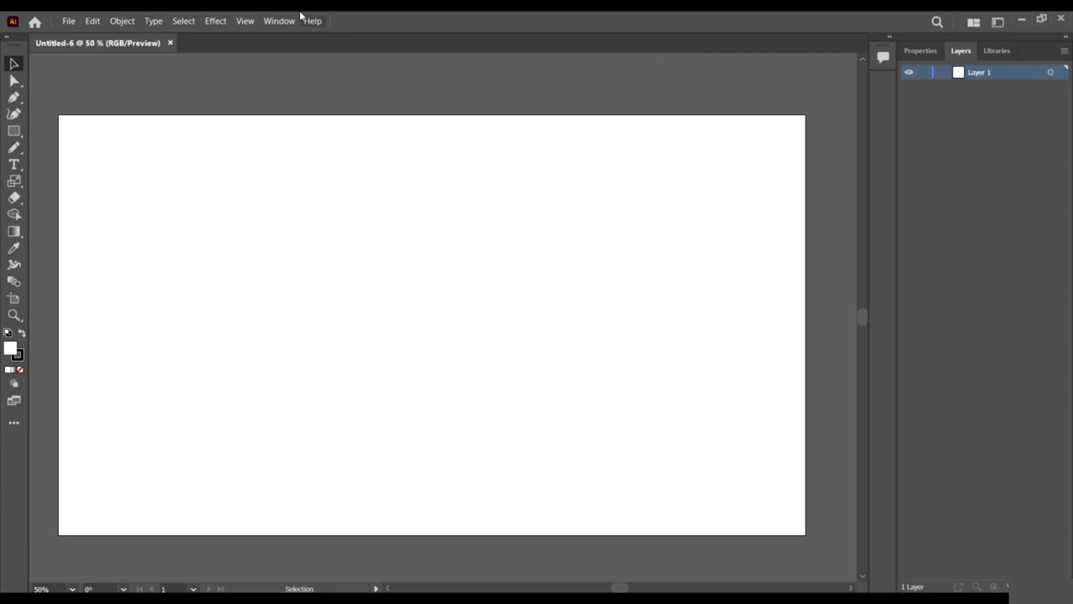
Switch the workspace to Painting.
left_click(279, 20)
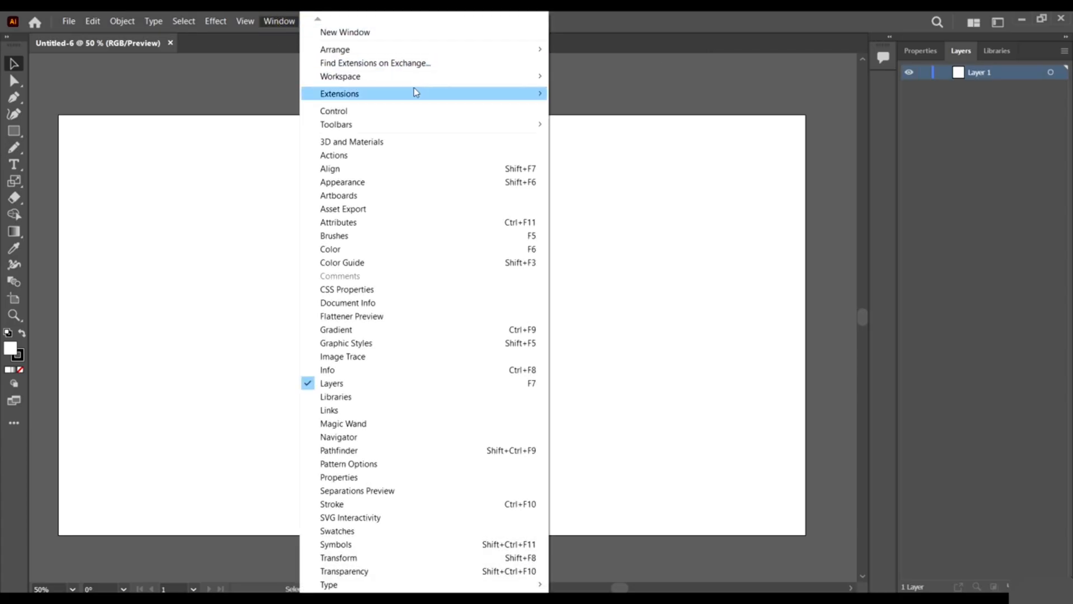
left_click(433, 77)
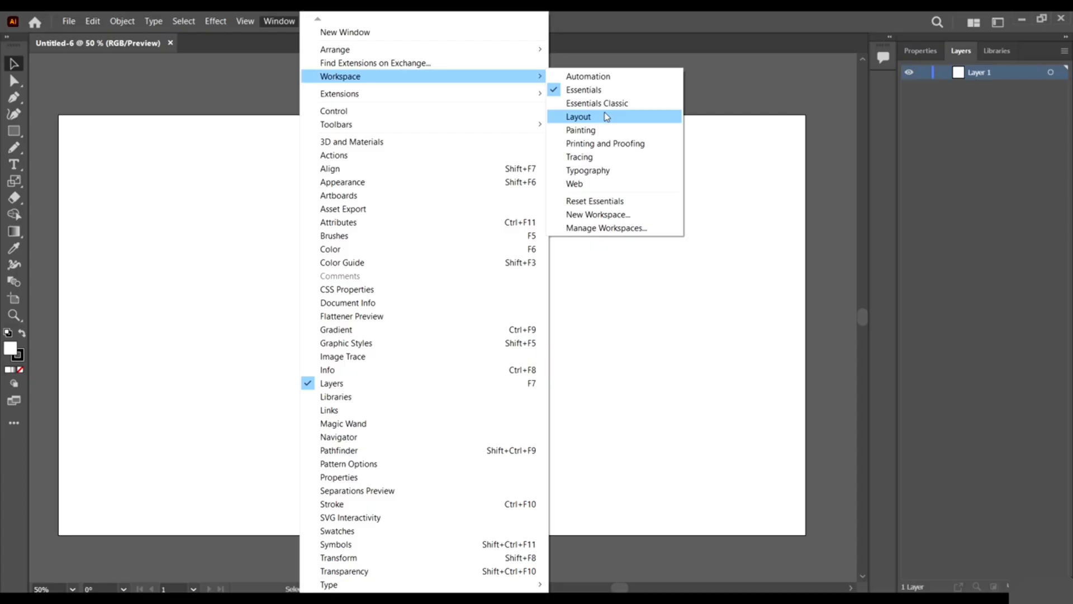
left_click(604, 132)
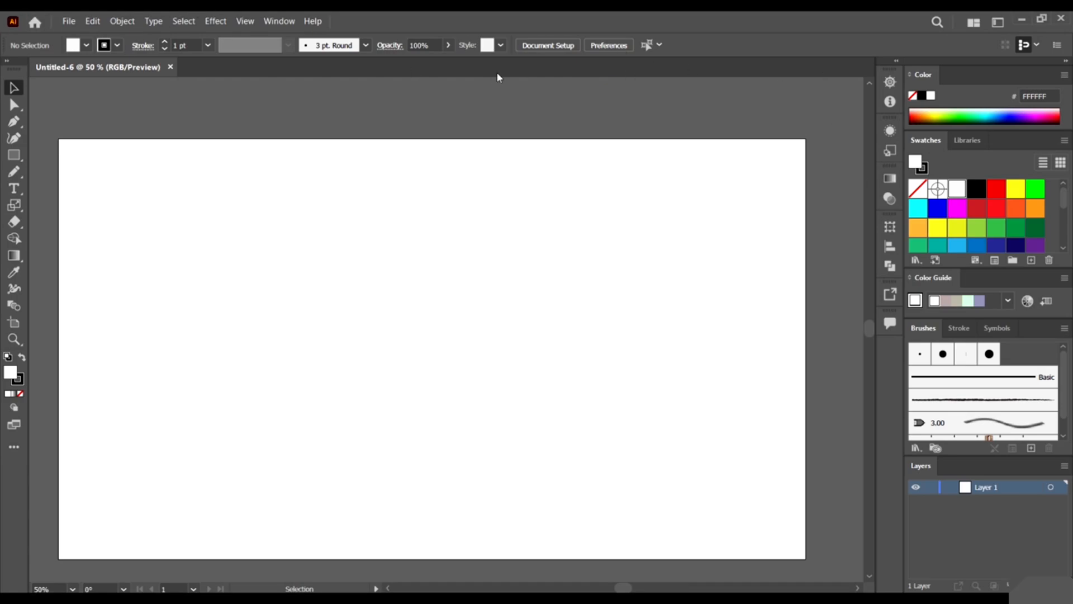
Switch the workspace to Essentials Classic.
left_click(275, 24)
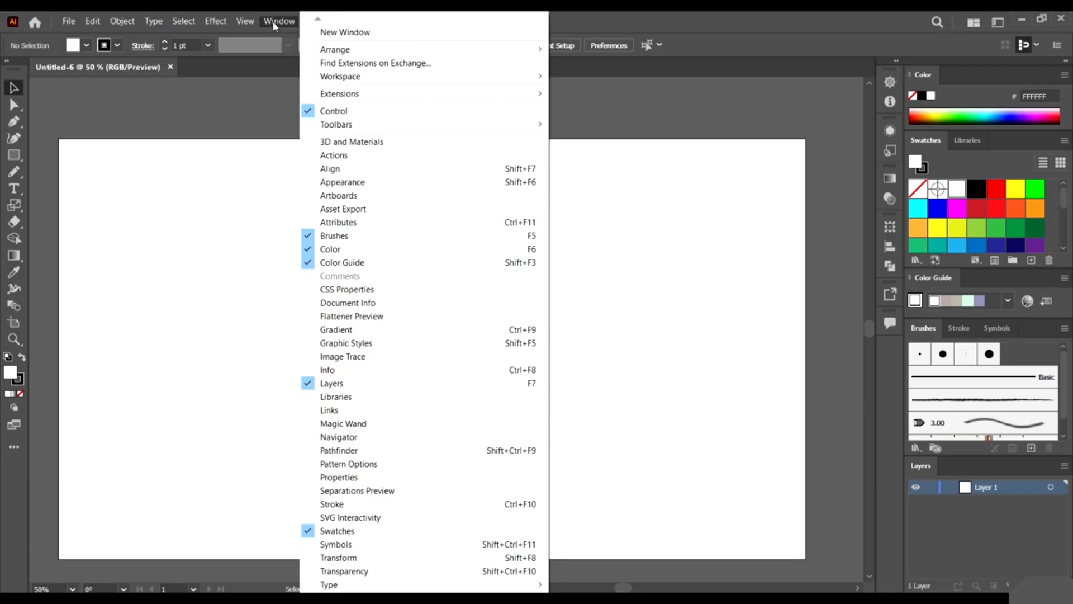
mouse_move(502, 78)
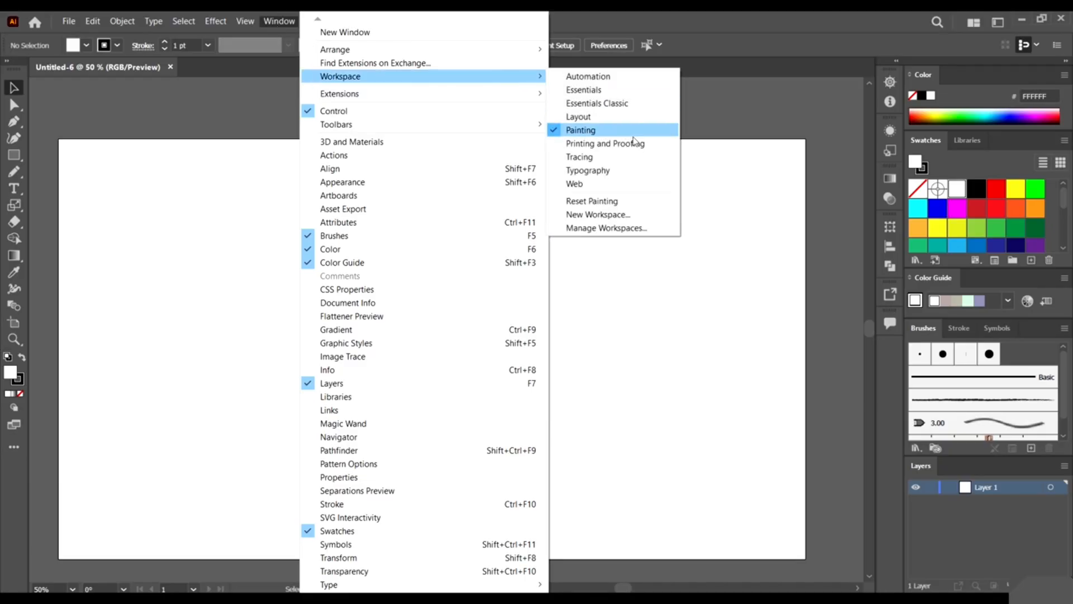
left_click(626, 103)
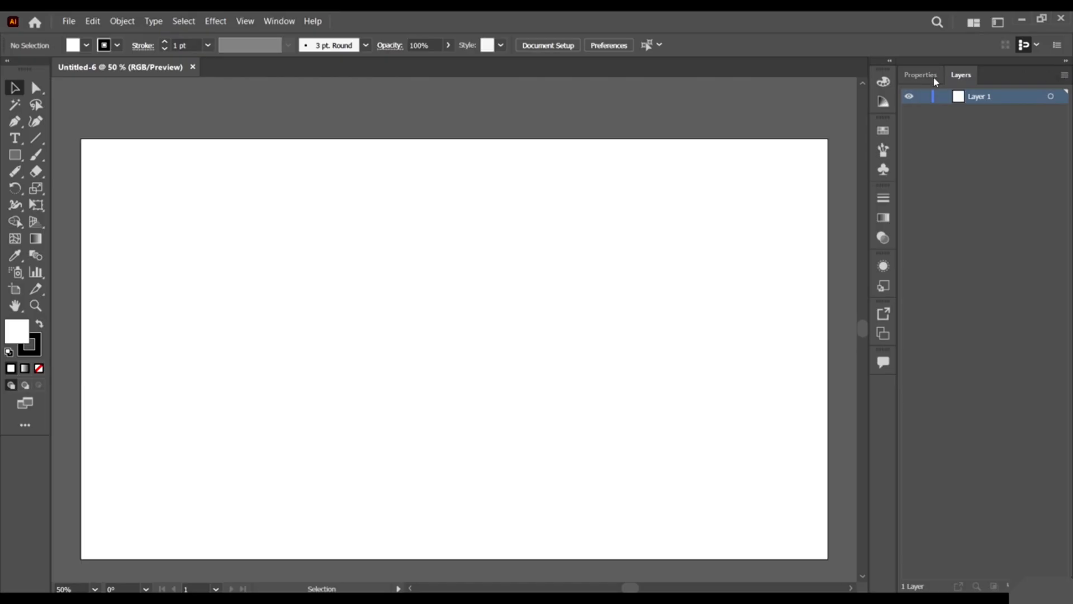
Check the Properties and Layers tabs, then reset the Essentials Classic workspace layout.
left_click(933, 78)
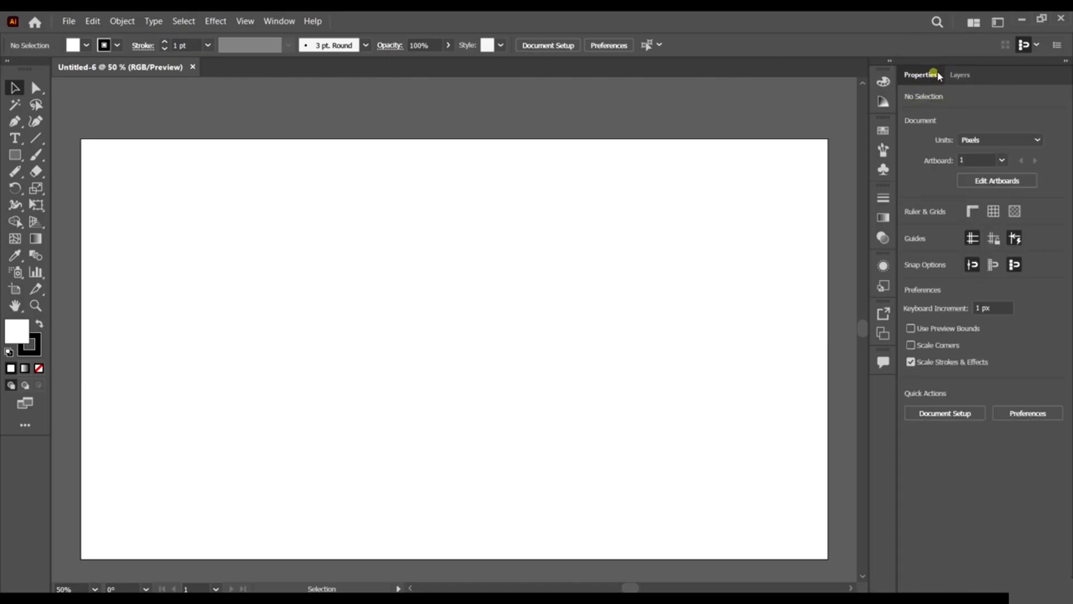
left_click(958, 79)
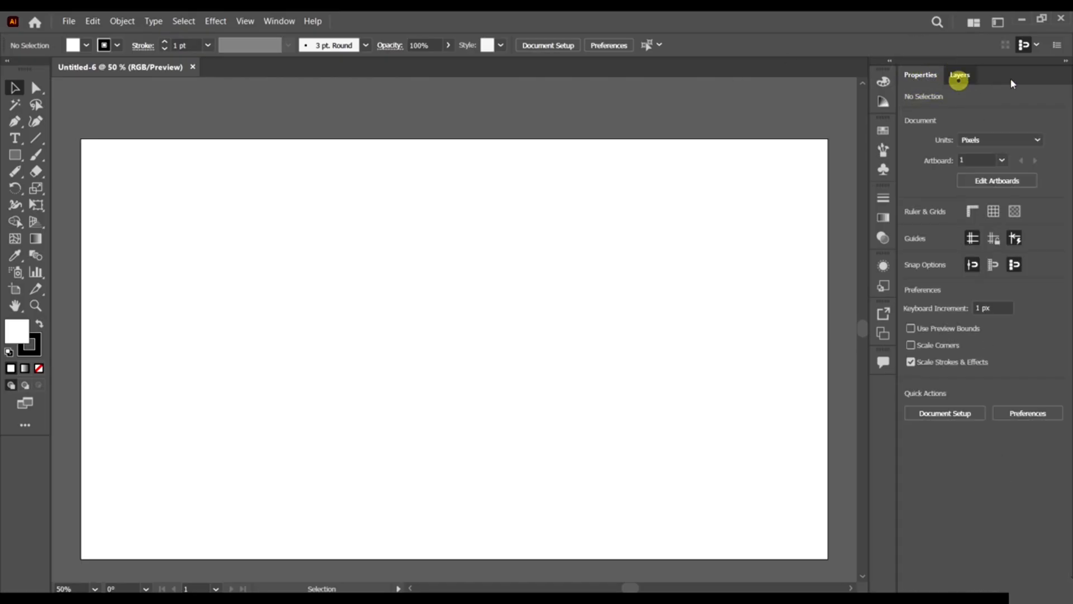
left_click(920, 75)
left_click(278, 22)
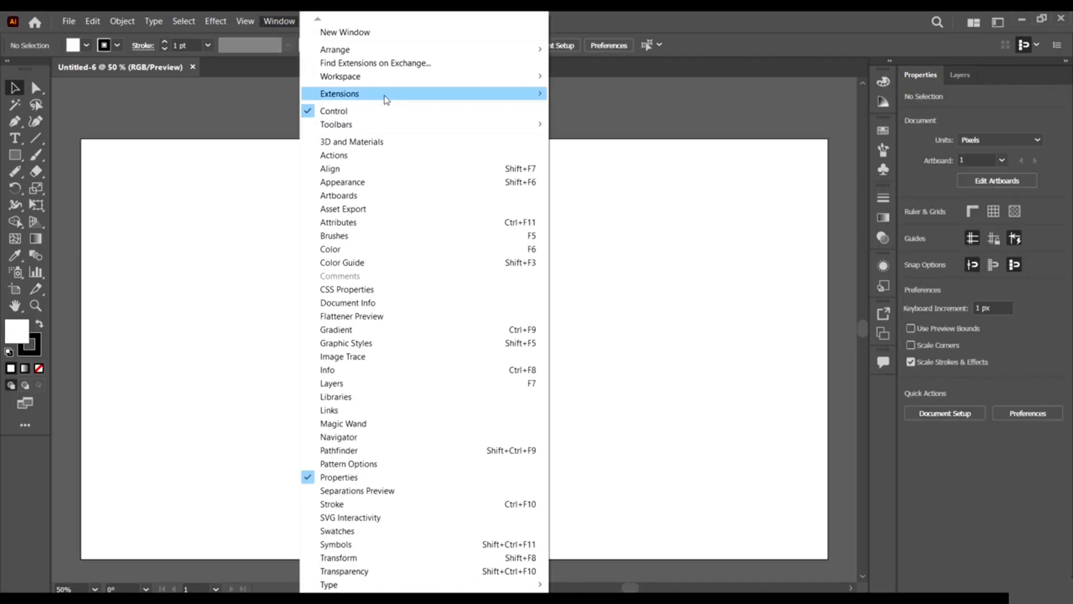
mouse_move(386, 79)
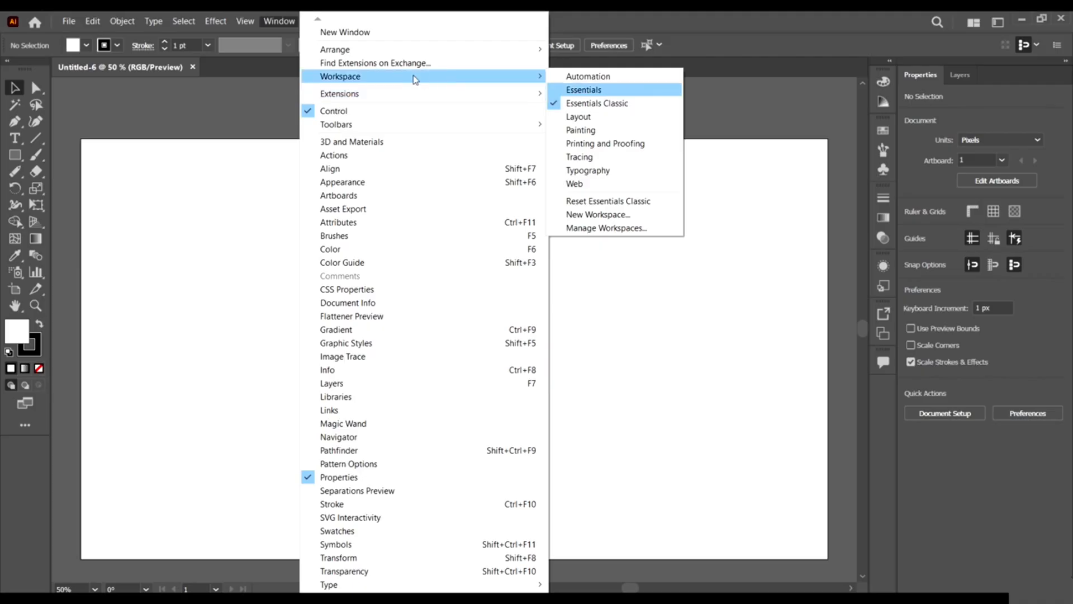
left_click(461, 80)
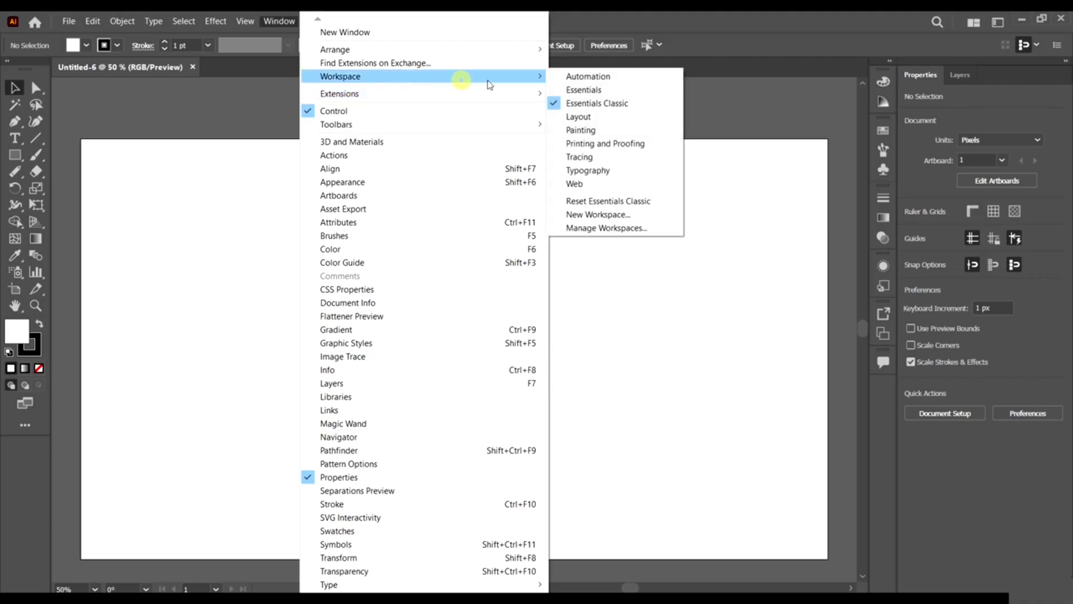
left_click(620, 203)
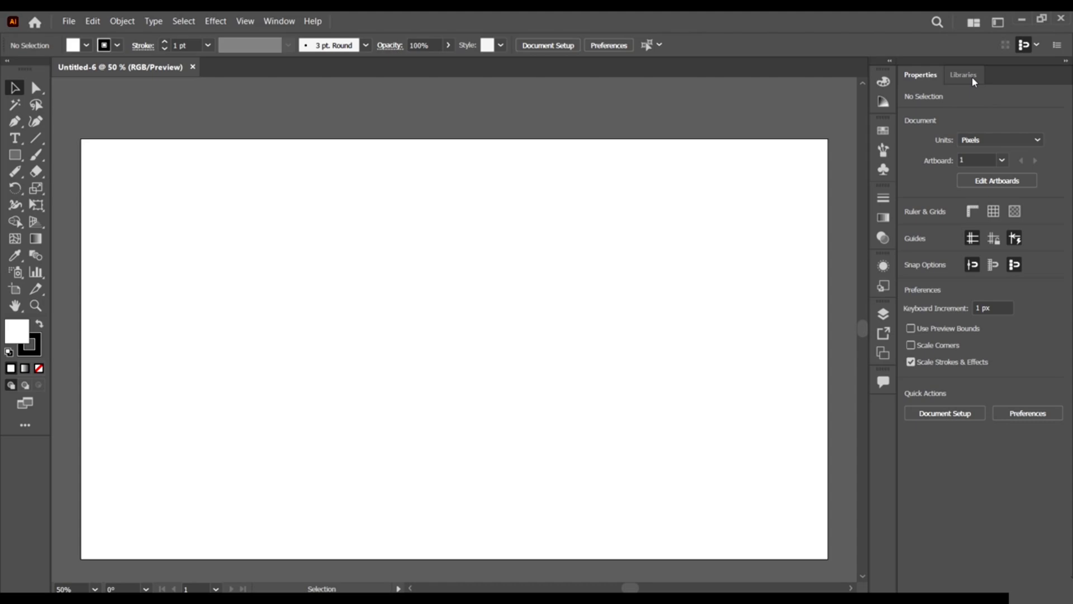
Float and close Libraries, dock Layers beside Properties, and close the Artboards panel.
left_click(972, 76)
left_click_drag(971, 76, 625, 104)
left_click(633, 63)
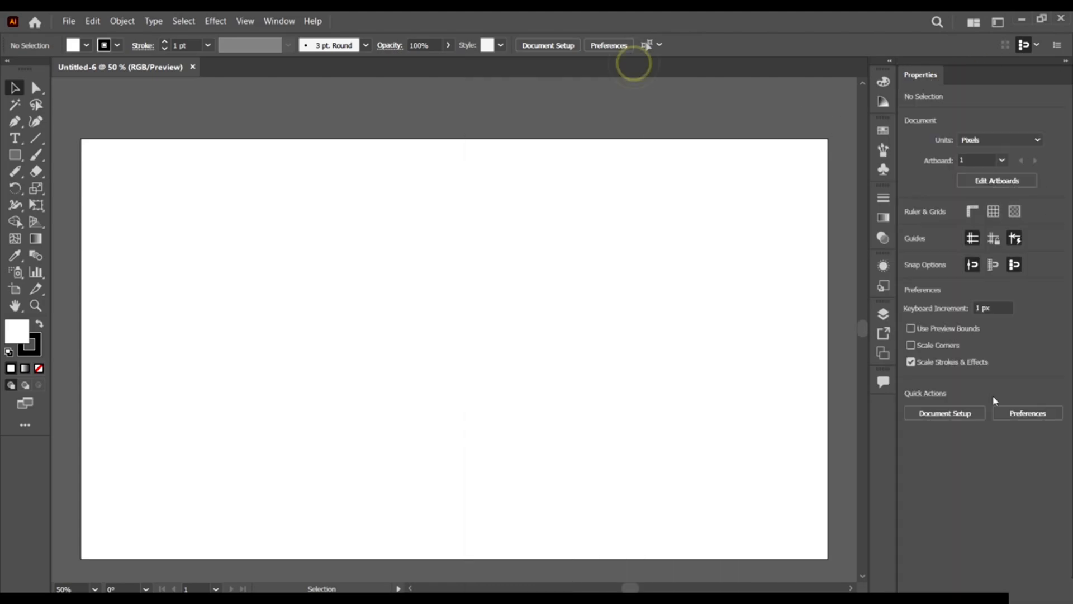
left_click(883, 313)
left_click_drag(720, 313, 957, 74)
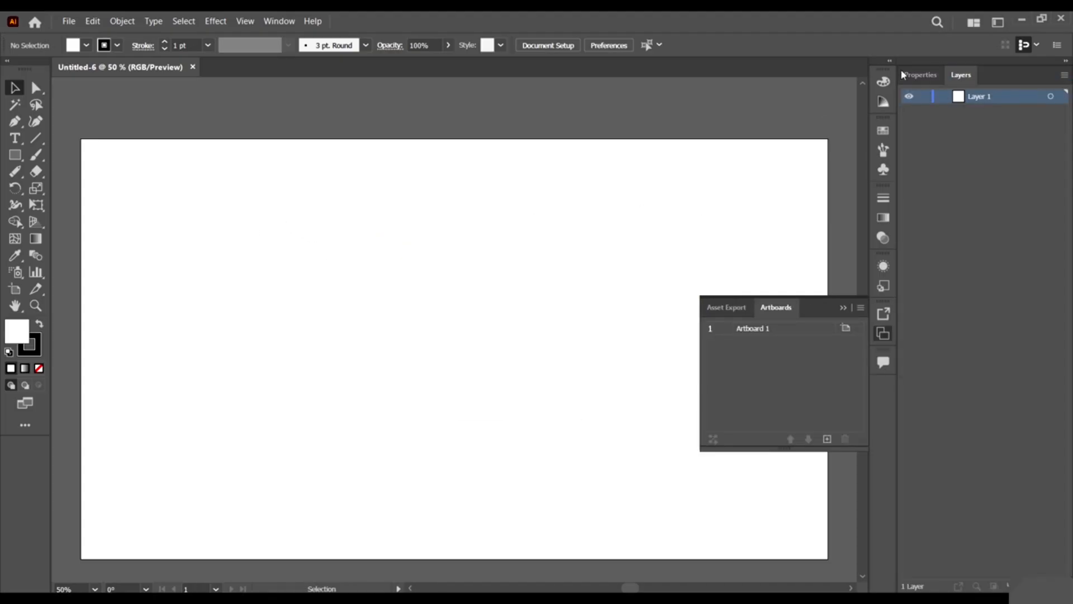
left_click(918, 75)
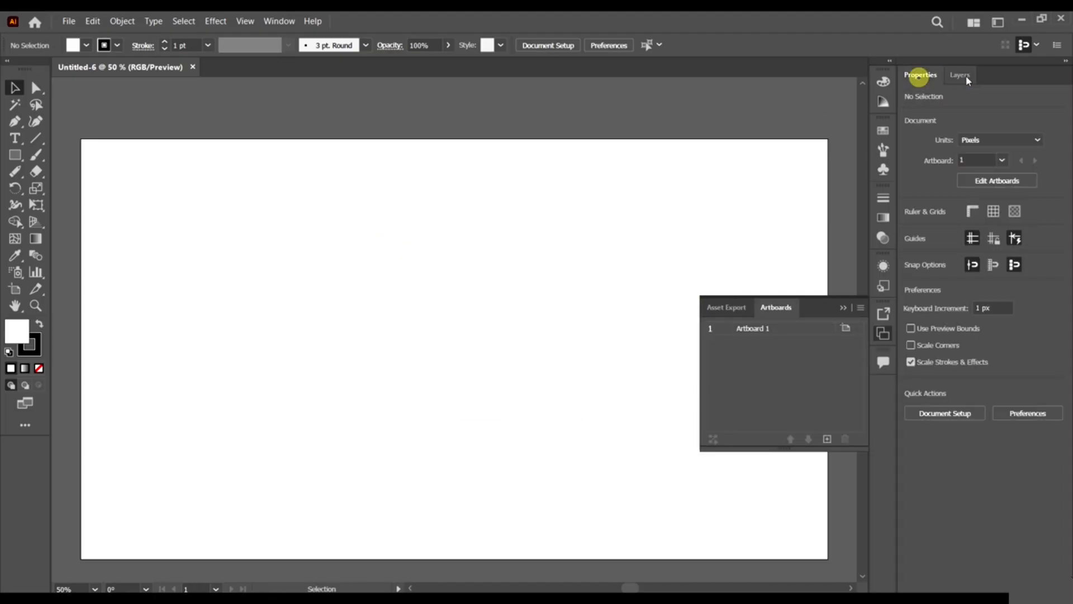
left_click(842, 307)
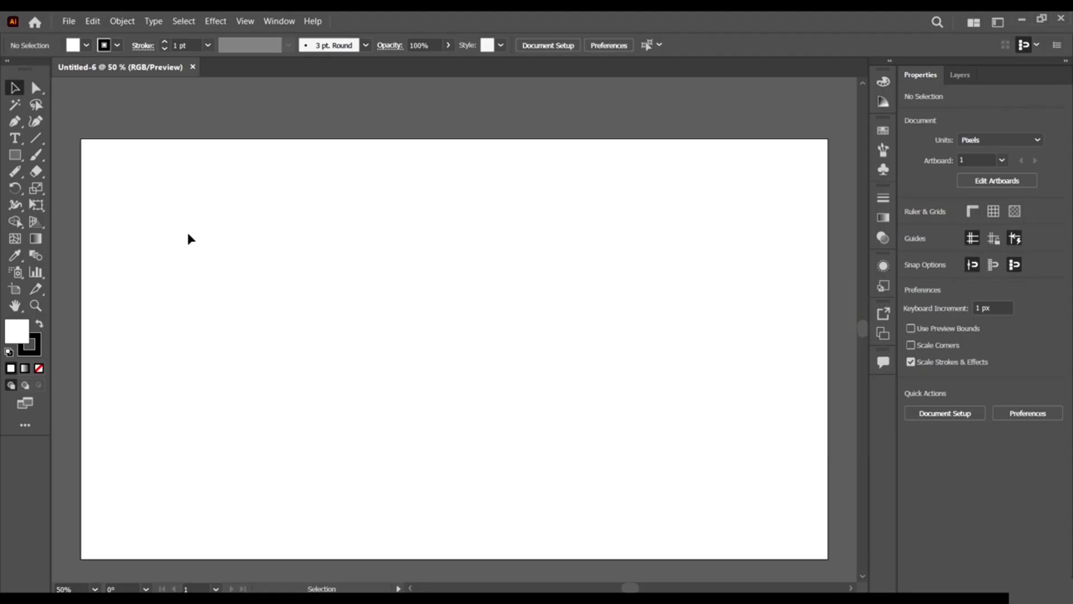
Draw a 480×305 px rectangle, move it to the artboard's upper right, and deselect it.
left_click(14, 155)
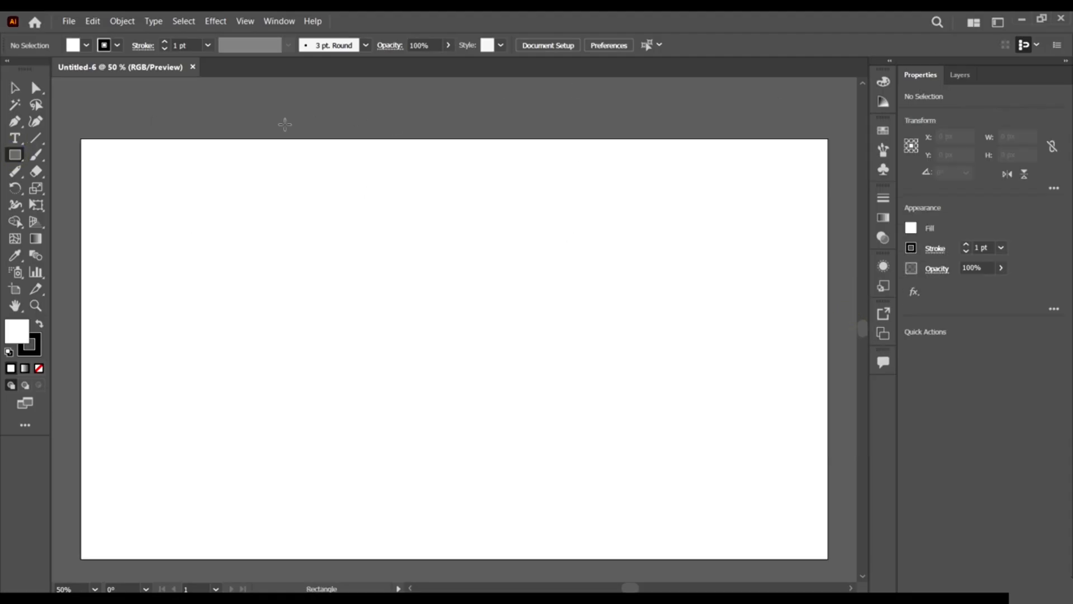
left_click_drag(304, 111, 565, 278)
left_click(14, 88)
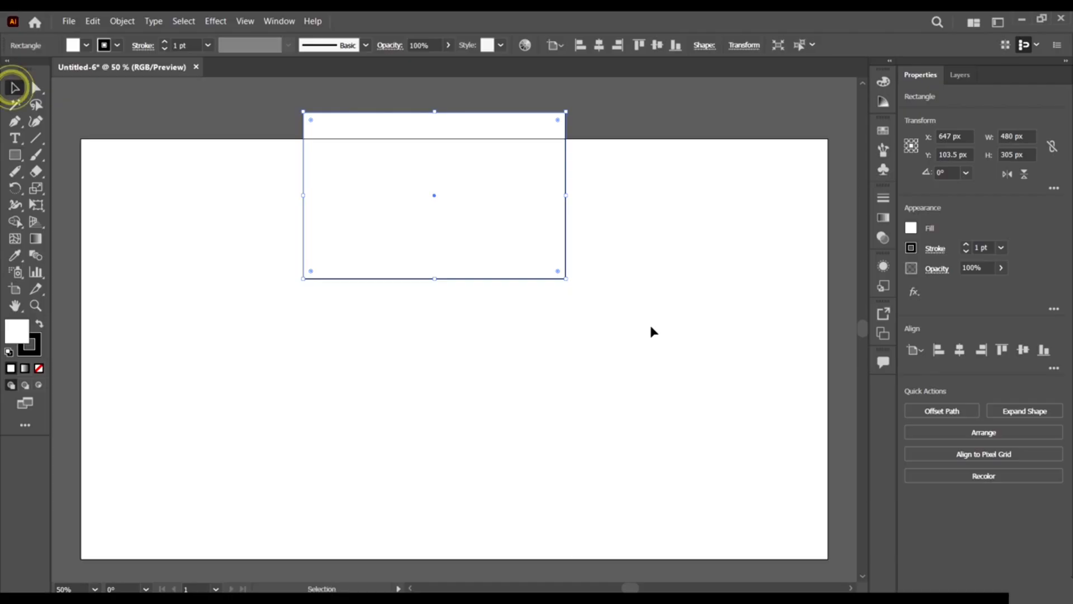
left_click_drag(506, 194, 510, 194)
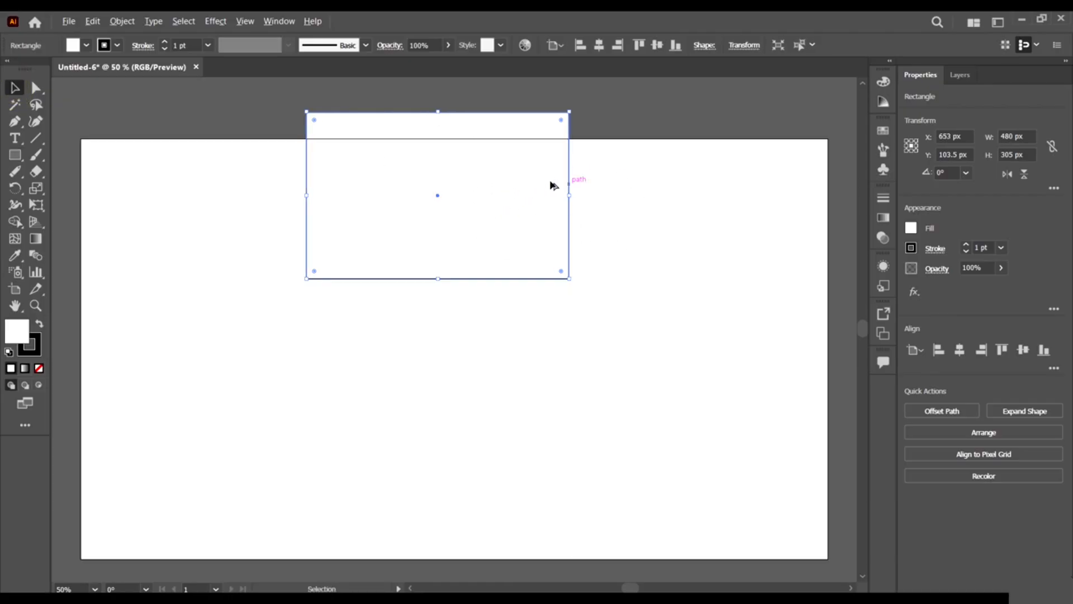
scroll(524, 202, "down", 1)
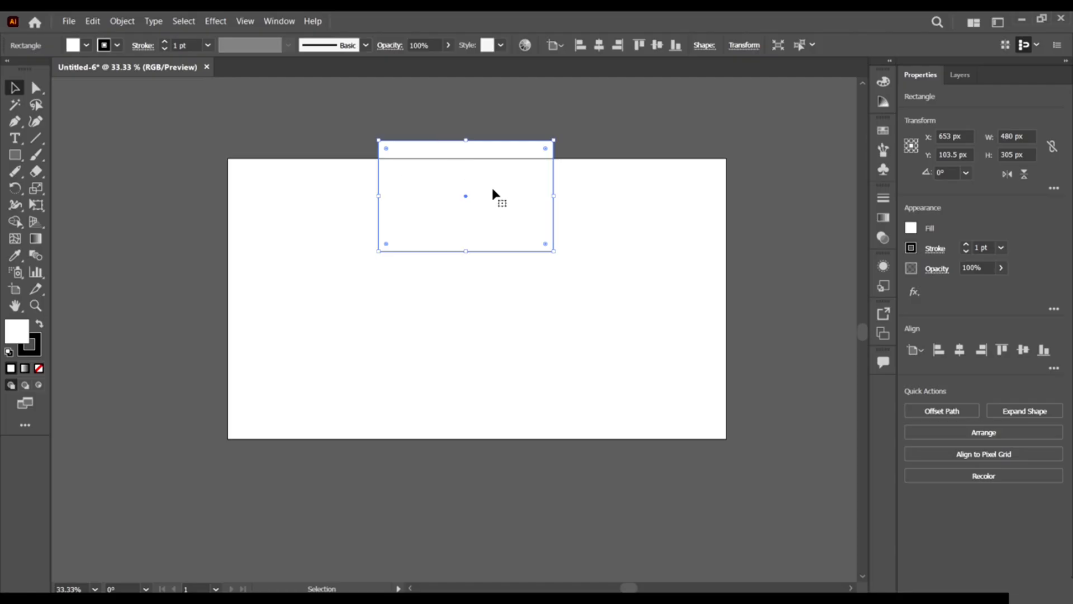
left_click_drag(493, 192, 599, 204)
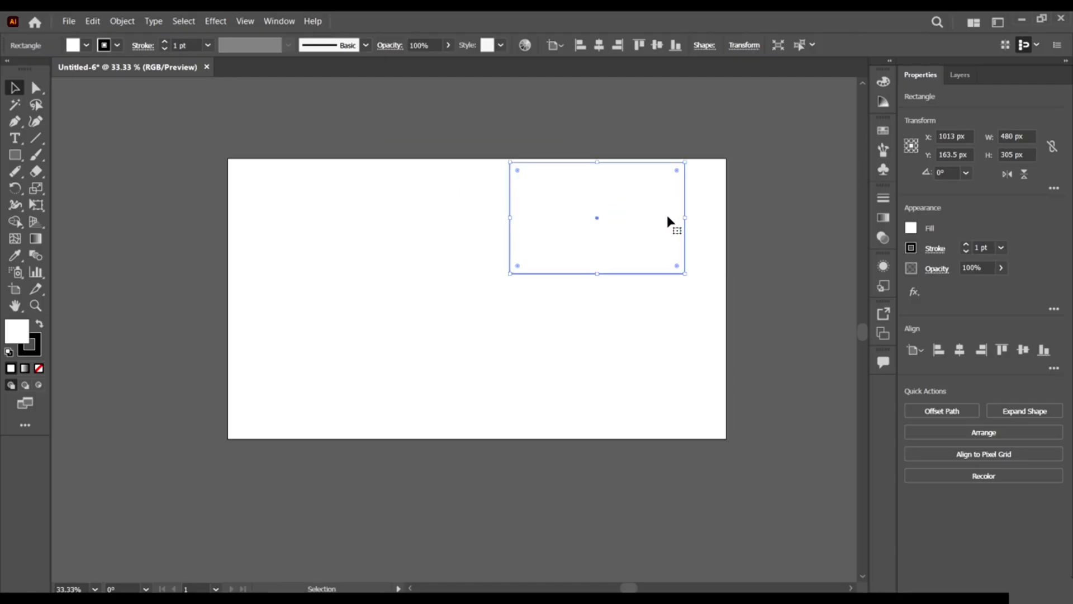
left_click(706, 231)
Click several spots on the artboard with the Selection tool.
left_click(645, 283)
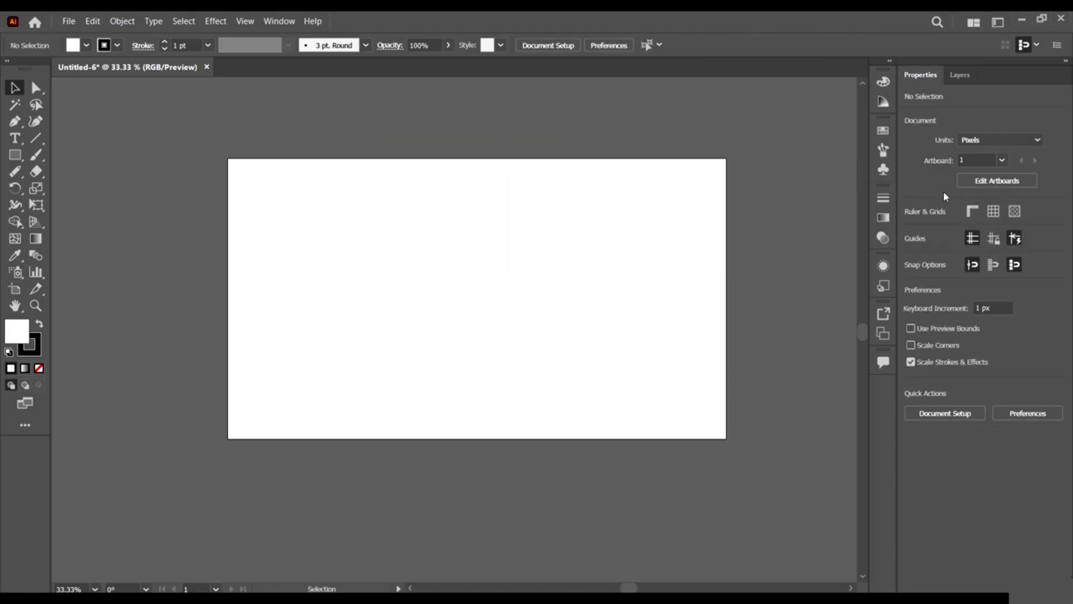
left_click(682, 239)
left_click(692, 280)
left_click(715, 280)
left_click(651, 243)
left_click(663, 229)
left_click(582, 181)
Keep Pixels units and Artboard 1 selected, then enter artboard editing mode.
left_click(988, 139)
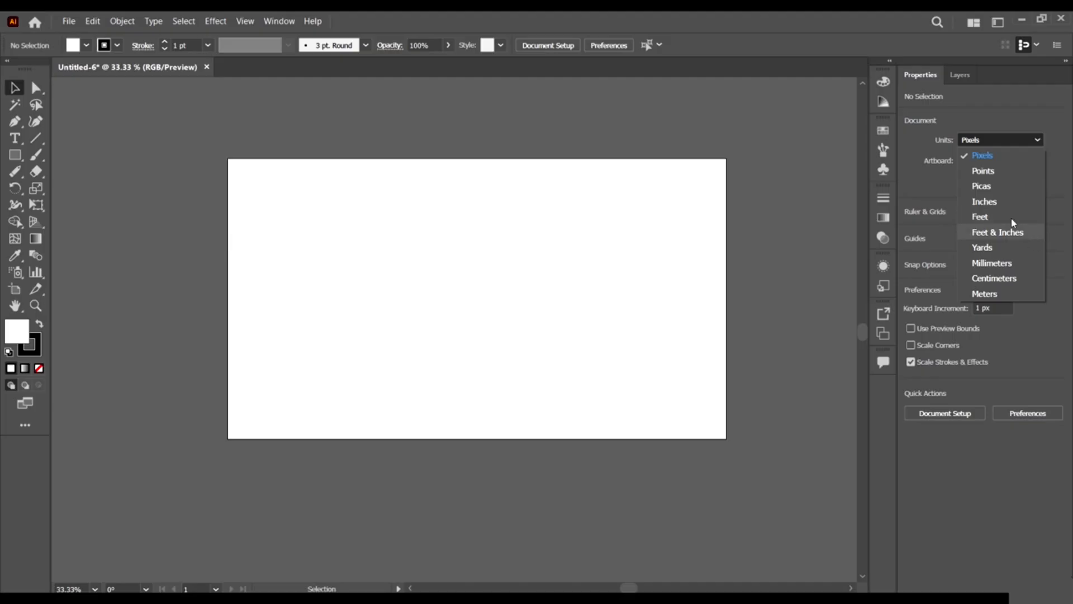
left_click(1021, 98)
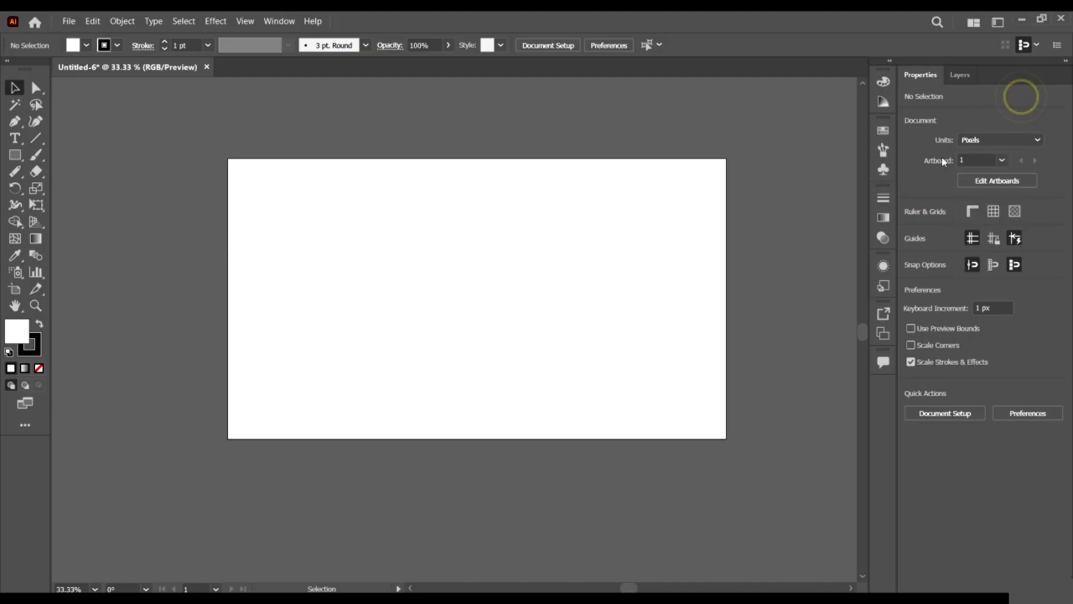
left_click(1001, 161)
left_click(981, 158)
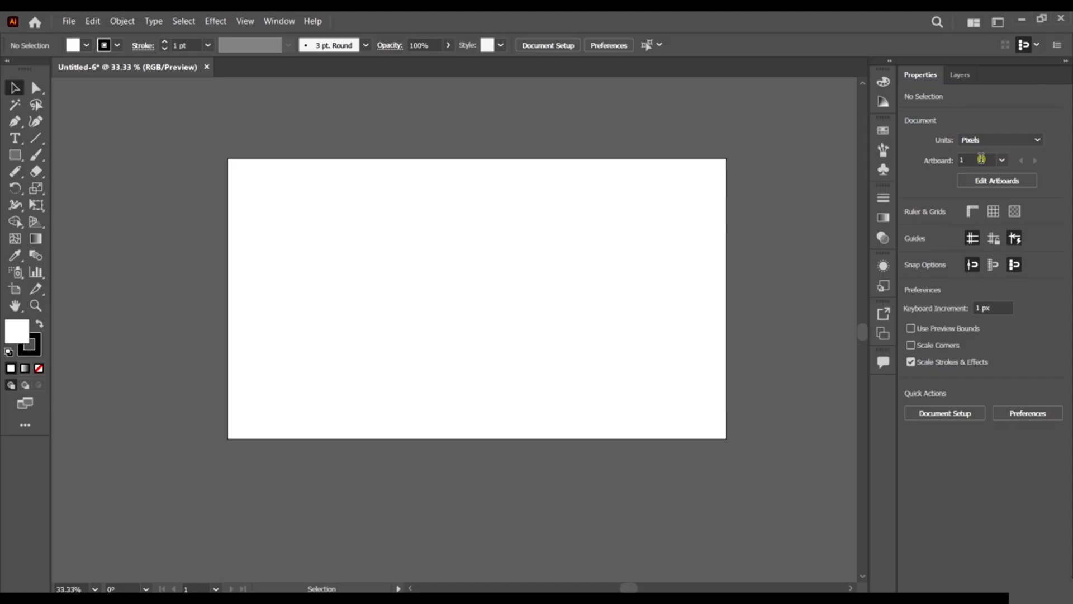
left_click(1006, 182)
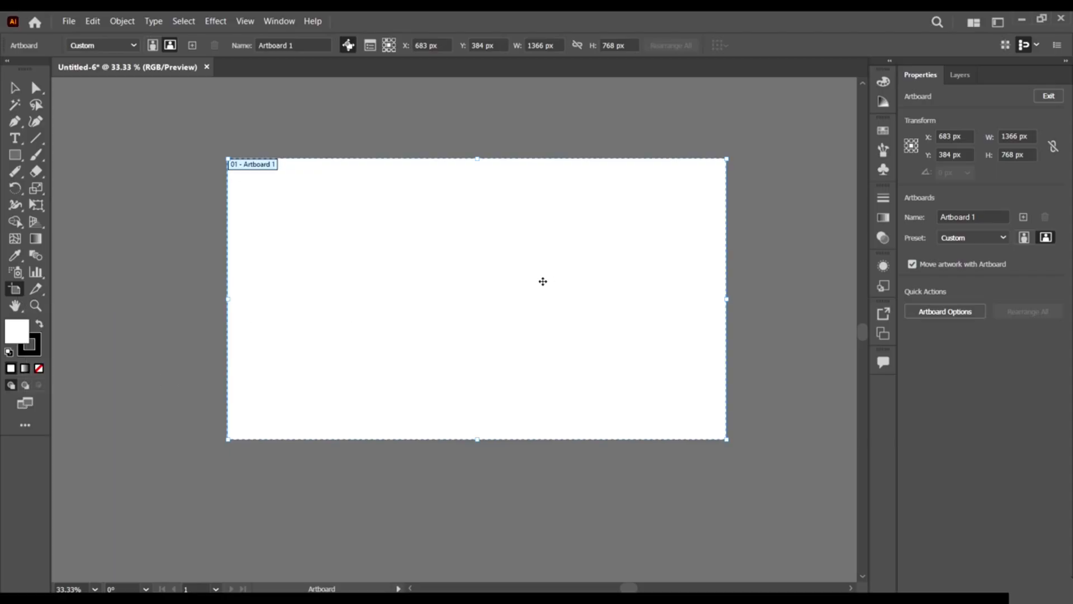
Narrow the artboard to 774 × 768 px, duplicate it to the right, and exit artboard editing.
left_click_drag(475, 264, 431, 287)
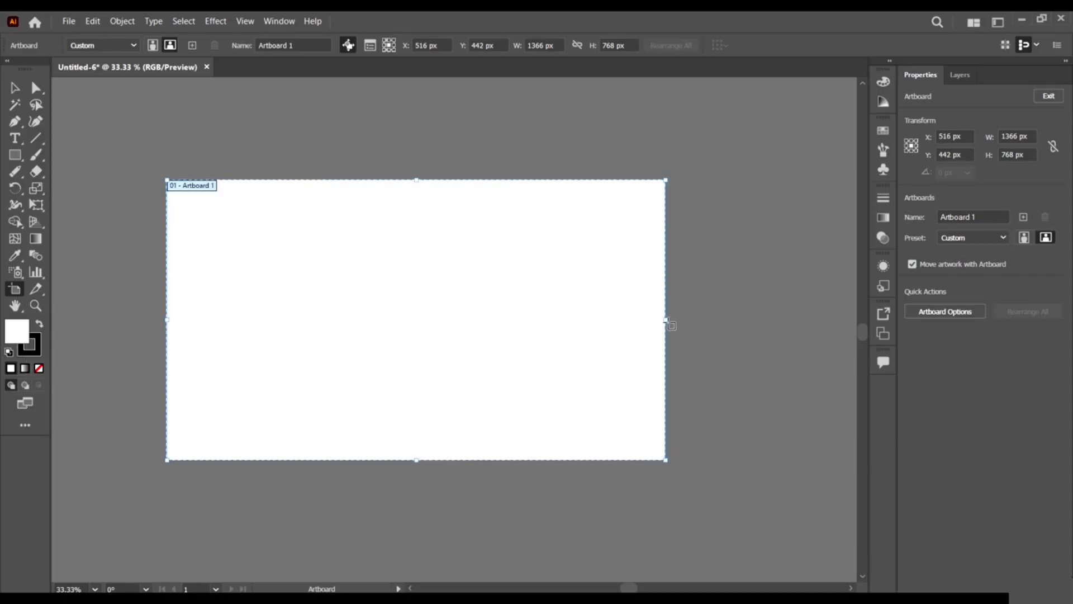
left_click_drag(666, 320, 458, 314)
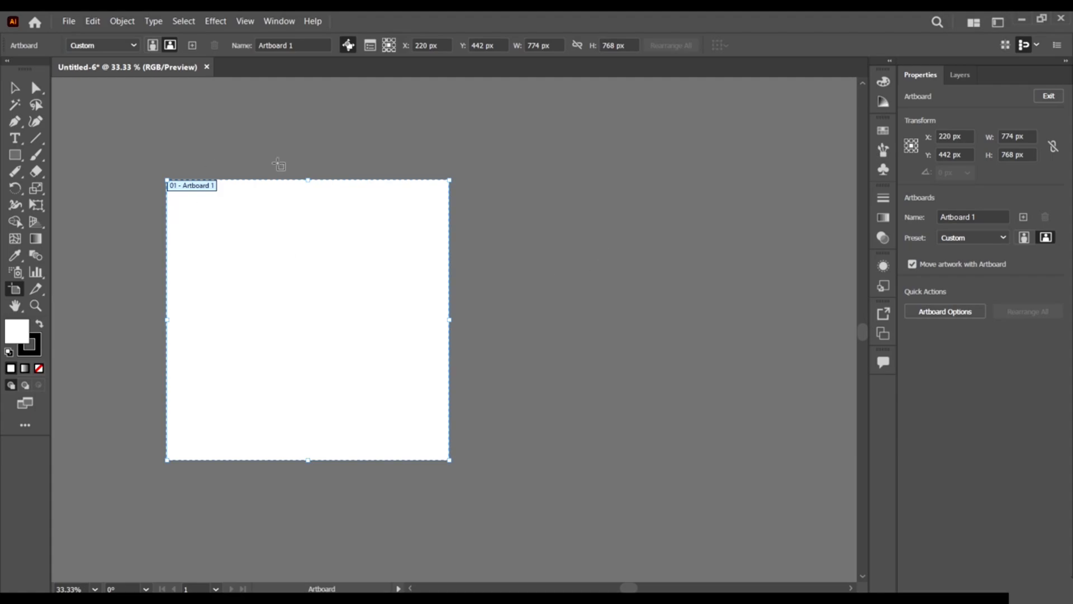
scroll(271, 166, "down", 4)
scroll(226, 163, "up", 3)
left_click_drag(196, 197, 497, 246)
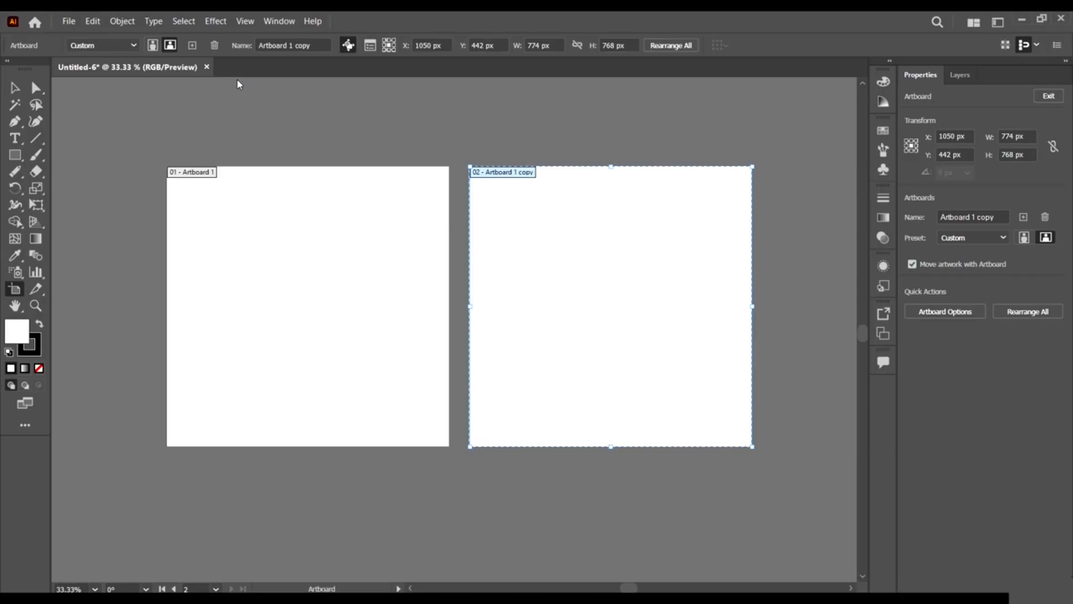
left_click(15, 87)
left_click(278, 119)
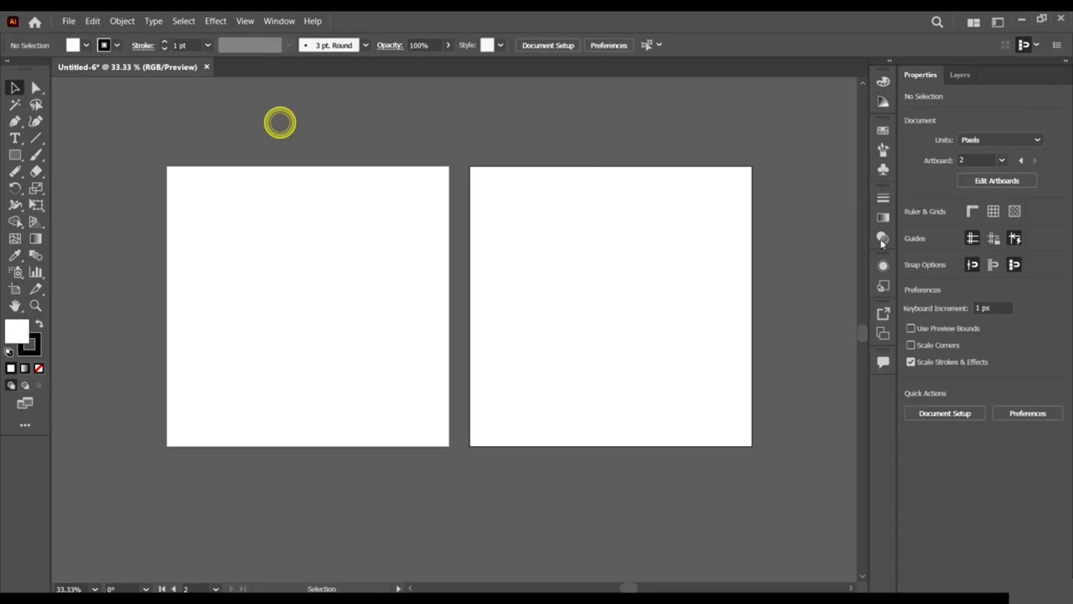
Step between artboards 1 and 2 using the artboard list and next/previous arrows.
left_click(962, 161)
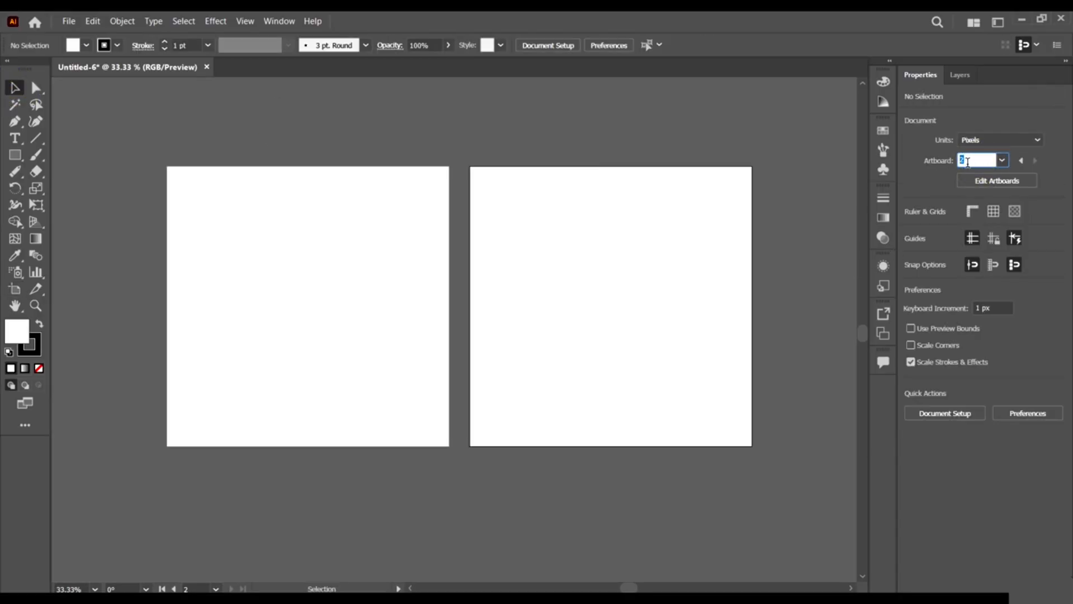
scroll(768, 151, "up", 1)
scroll(605, 190, "down", 3)
scroll(642, 203, "up", 1)
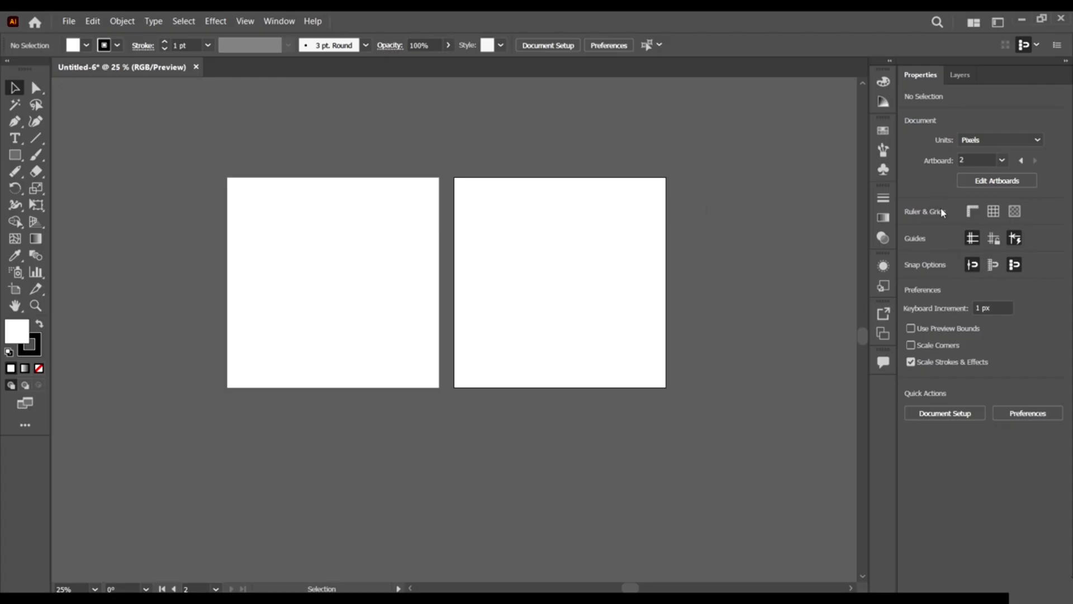
left_click(1001, 161)
left_click(1012, 177)
left_click(1002, 160)
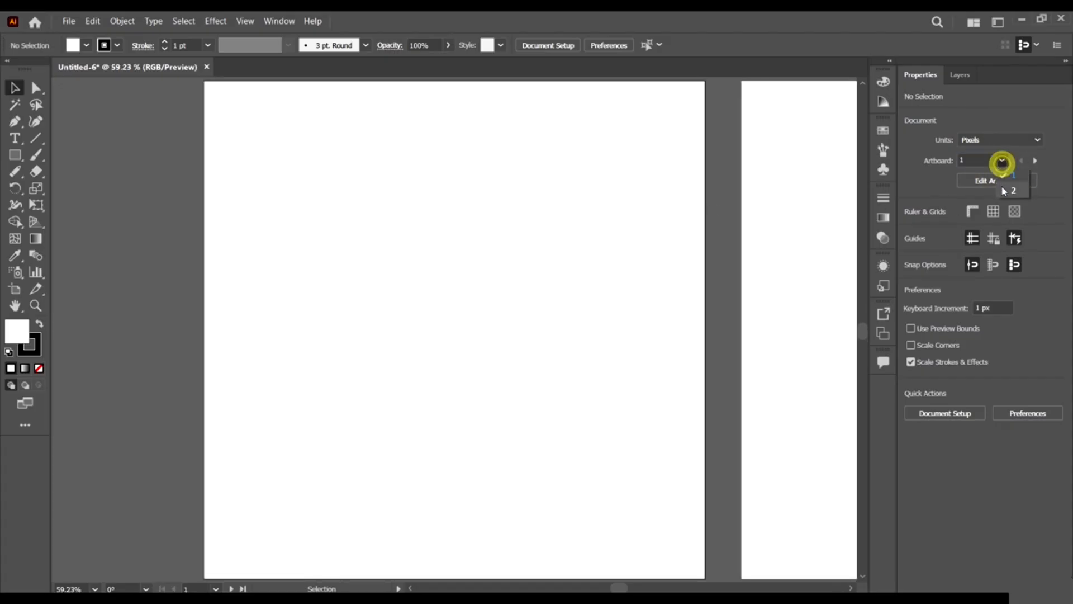
left_click(1001, 185)
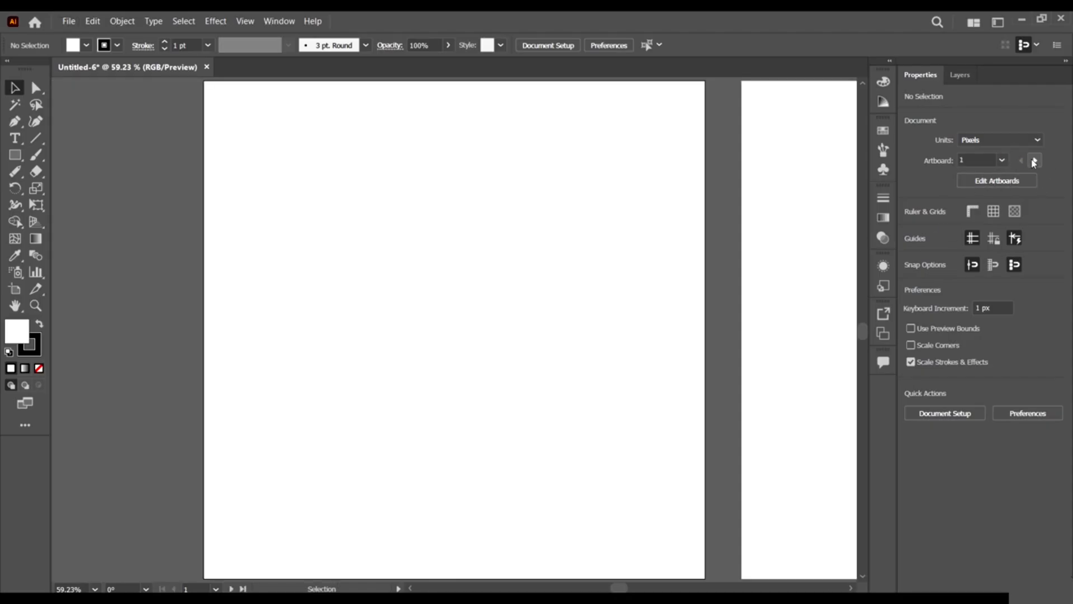
left_click(1034, 161)
left_click(1020, 160)
left_click(1034, 161)
left_click(1020, 161)
scroll(385, 287, "down", 3)
scroll(632, 282, "up", 1)
Make the right-hand artboard active, pan across both artboards, and open the Window menu.
left_click(658, 195)
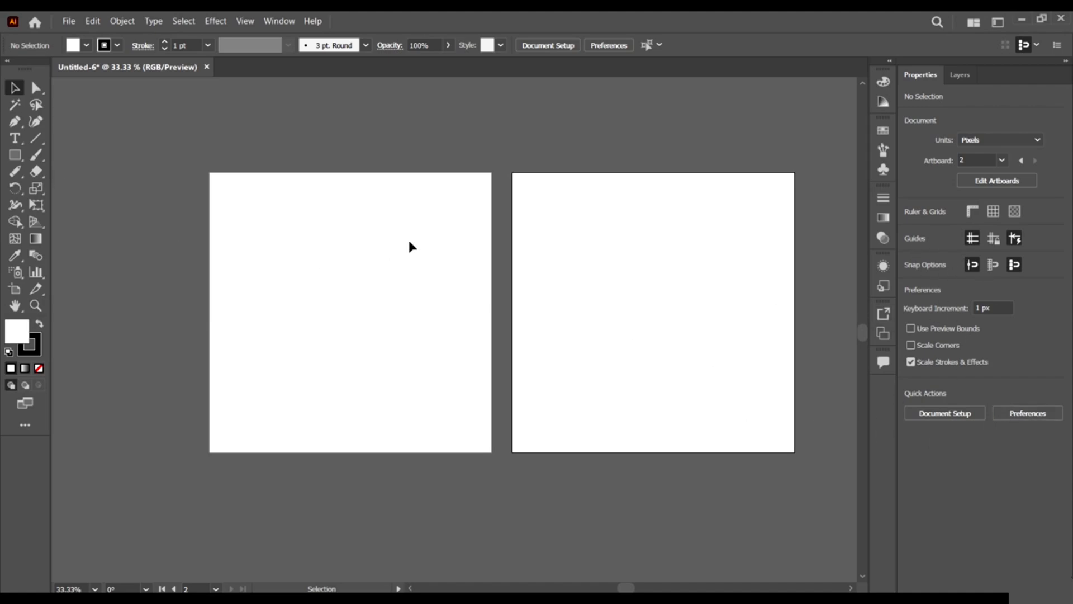
scroll(647, 257, "right", 2)
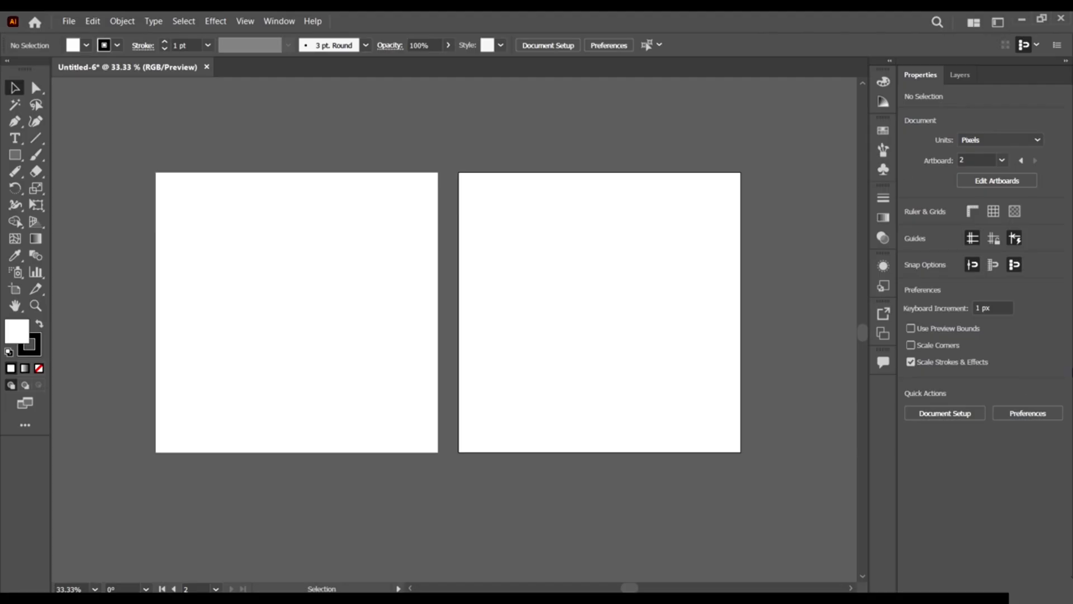
scroll(296, 268, "down", 2)
scroll(212, 223, "left", 1)
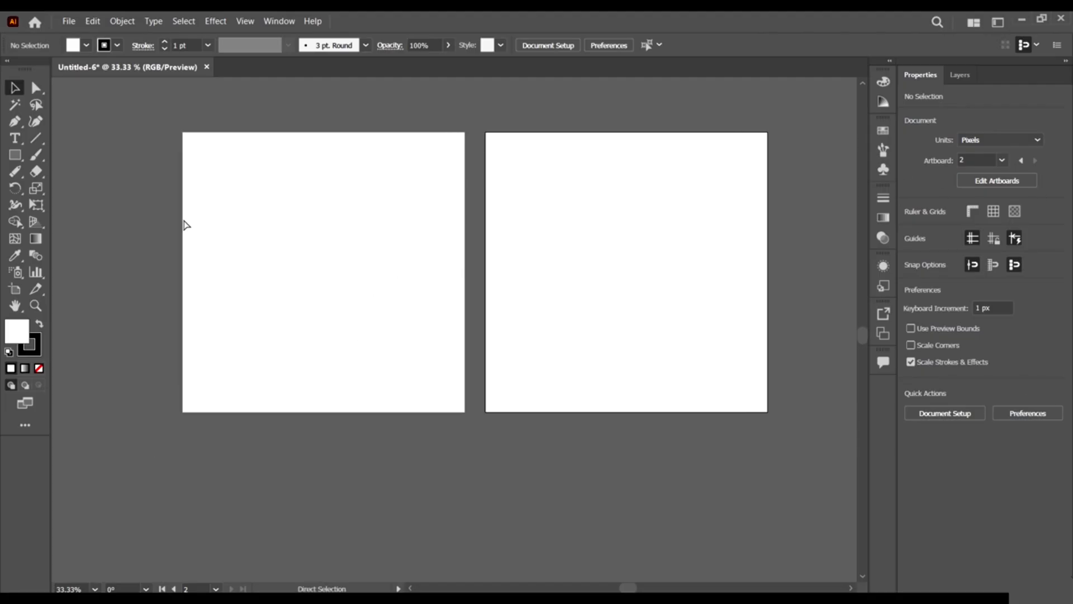
scroll(172, 163, "up", 1, "alt")
scroll(276, 225, "up", 1)
scroll(276, 226, "right", 2)
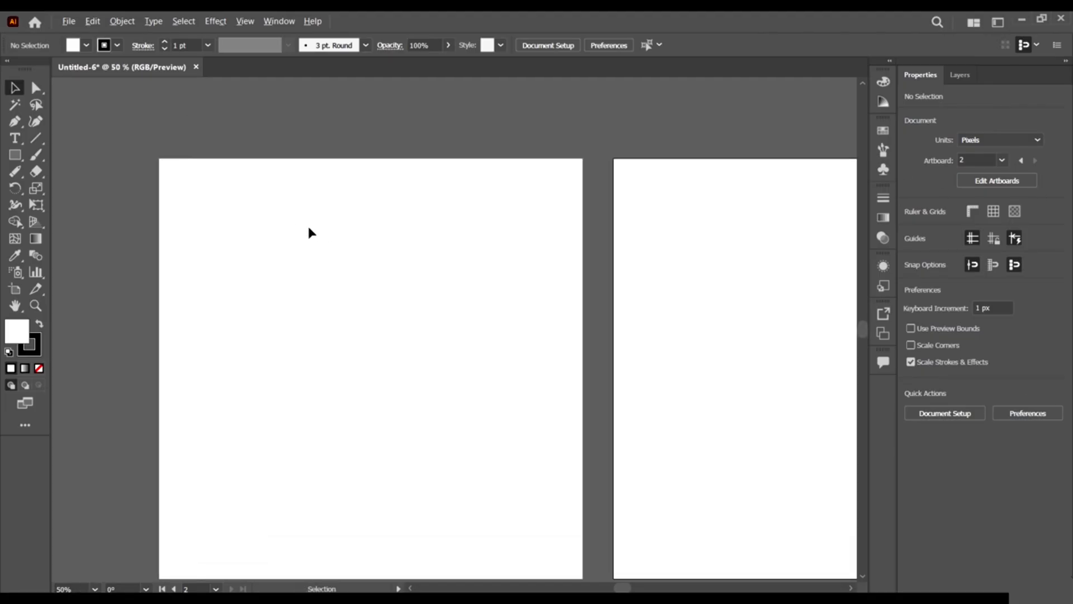
scroll(309, 230, "down", 1, "alt")
left_click(281, 21)
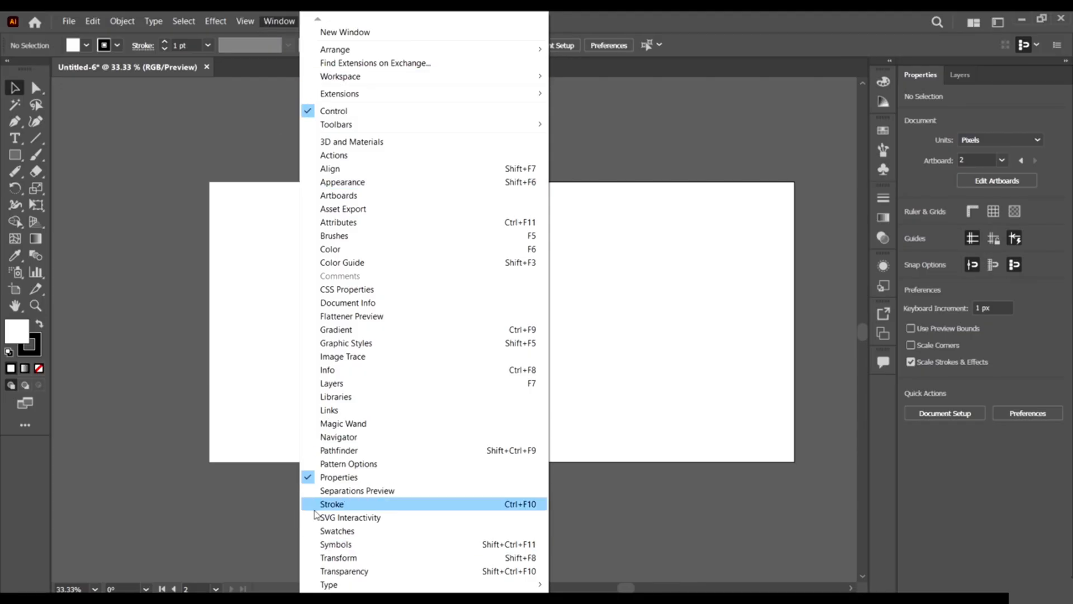
Show the Brushes panel from the Window menu.
mouse_move(326, 597)
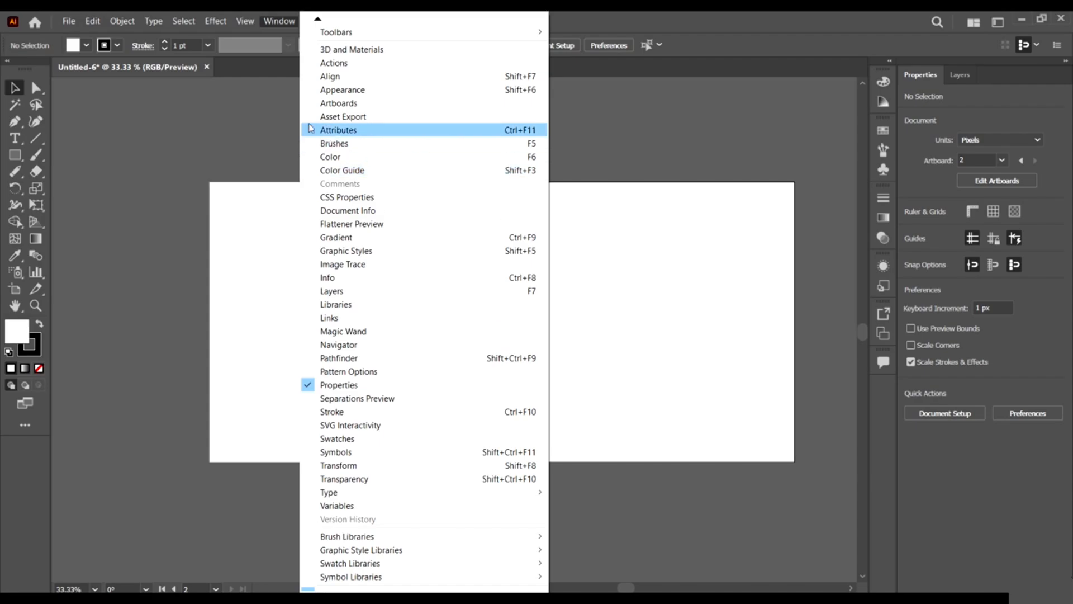
left_click(368, 143)
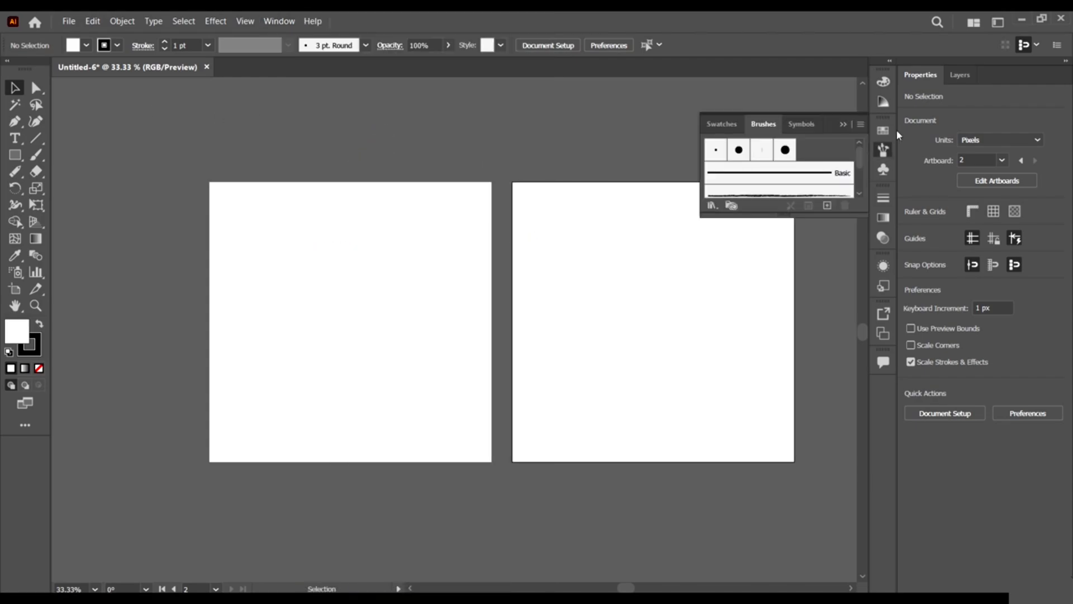
Close the Brushes panel group and flip through the docked Swatches, Color Guide and Color panels.
left_click(885, 150)
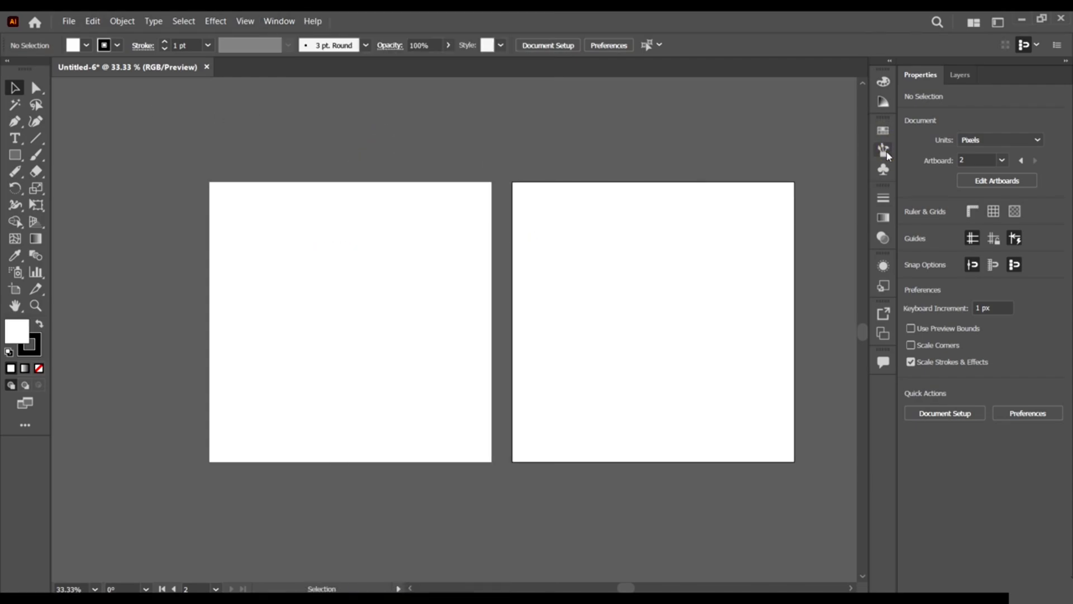
left_click(884, 150)
left_click(884, 150)
left_click(883, 130)
left_click(884, 131)
left_click(882, 100)
left_click(879, 104)
left_click(882, 82)
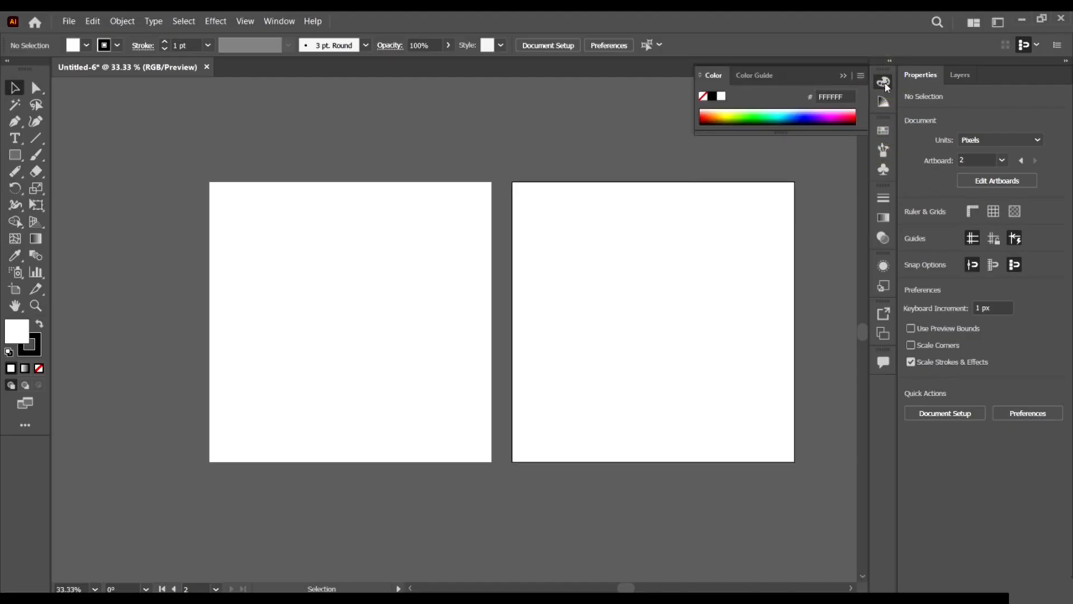
left_click(881, 82)
left_click(881, 82)
left_click(761, 75)
left_click(884, 81)
left_click(883, 102)
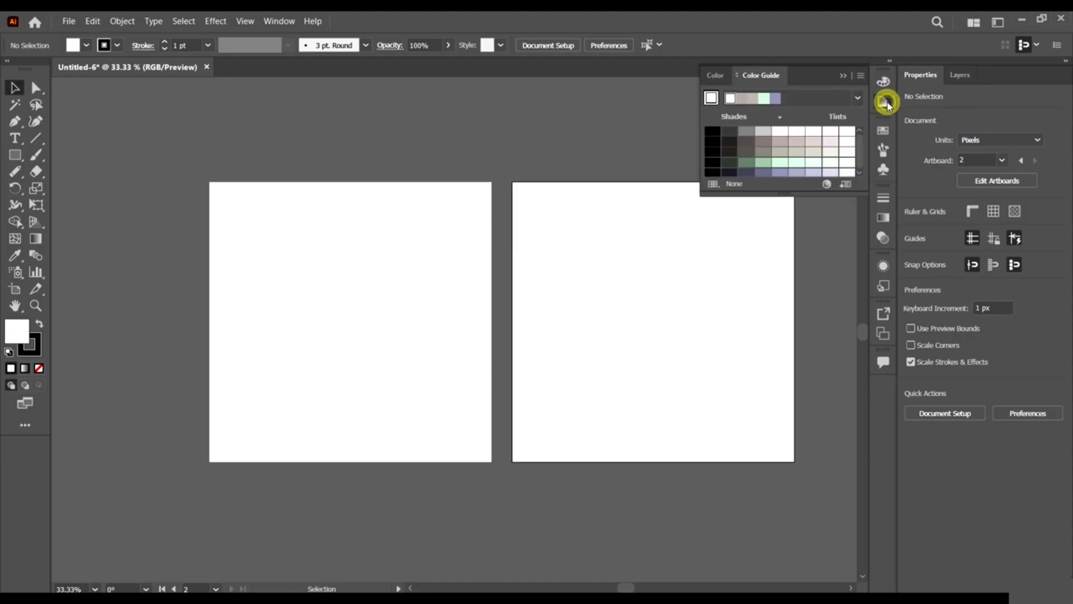
Browse the Brushes, Symbols, Gradient, Graphic Styles, Asset Export and Artboards panels, then collapse Artboards.
left_click(883, 131)
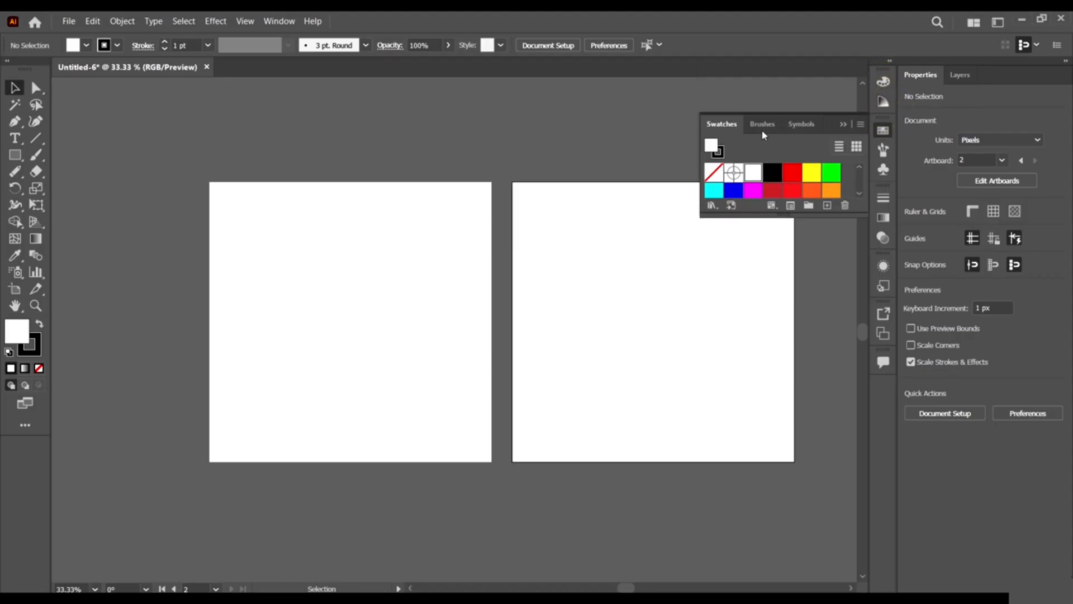
left_click(762, 124)
left_click(802, 123)
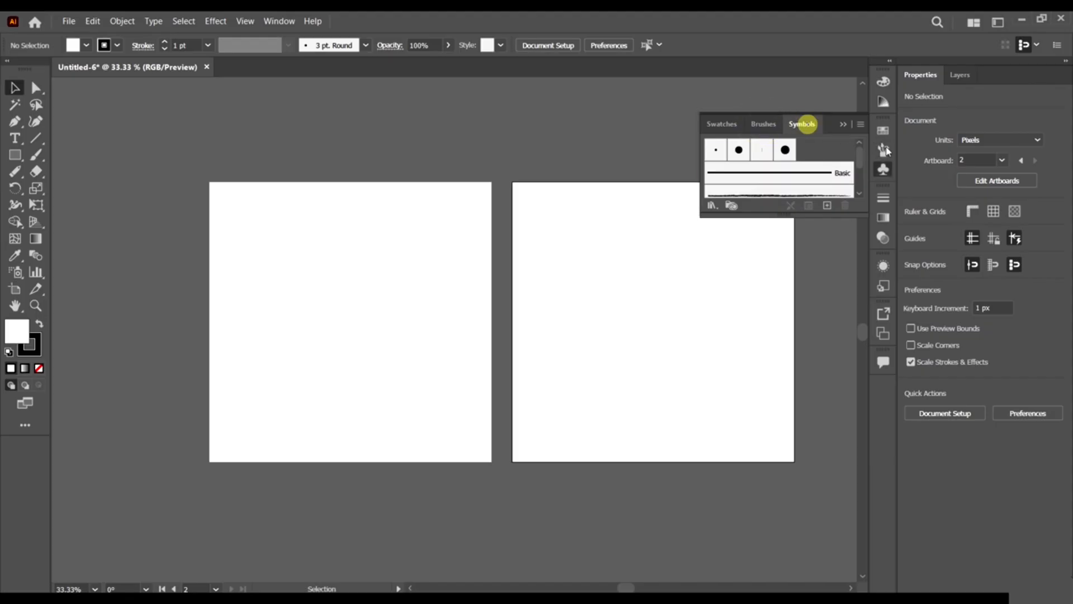
left_click(883, 196)
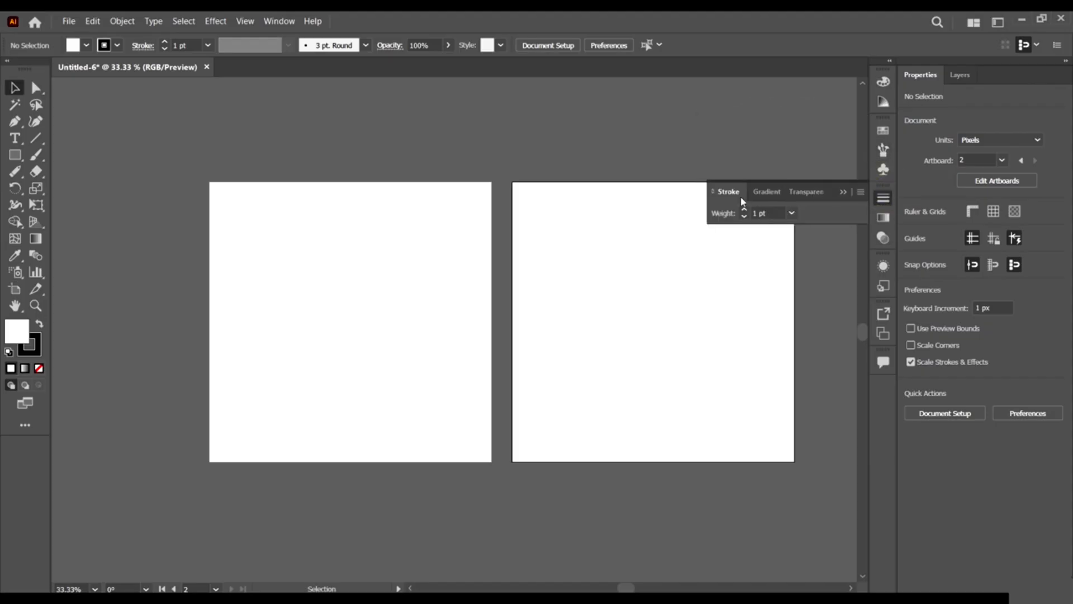
left_click(769, 192)
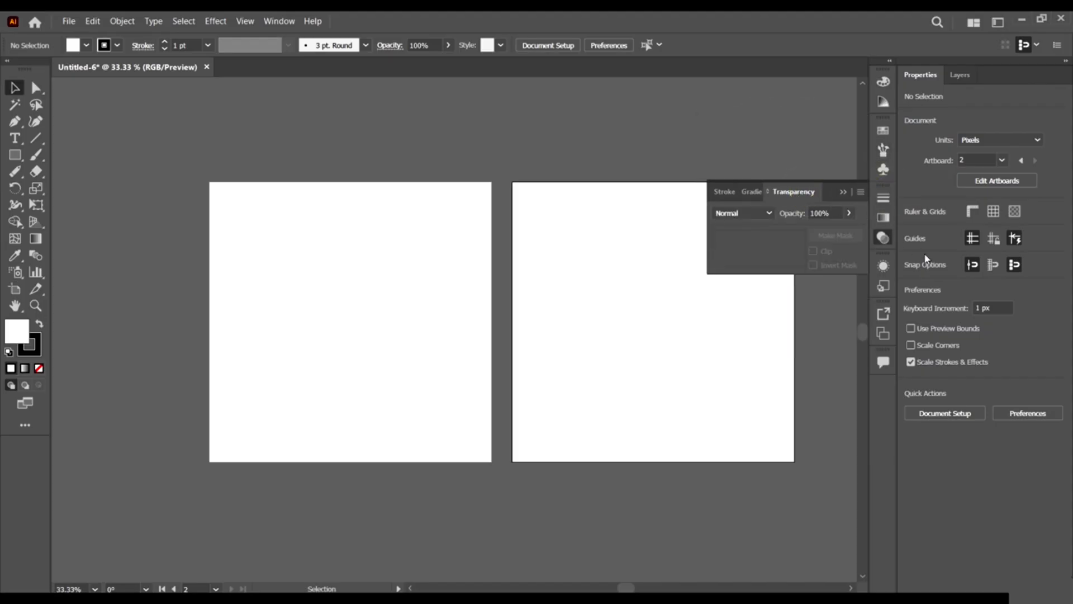
left_click(883, 265)
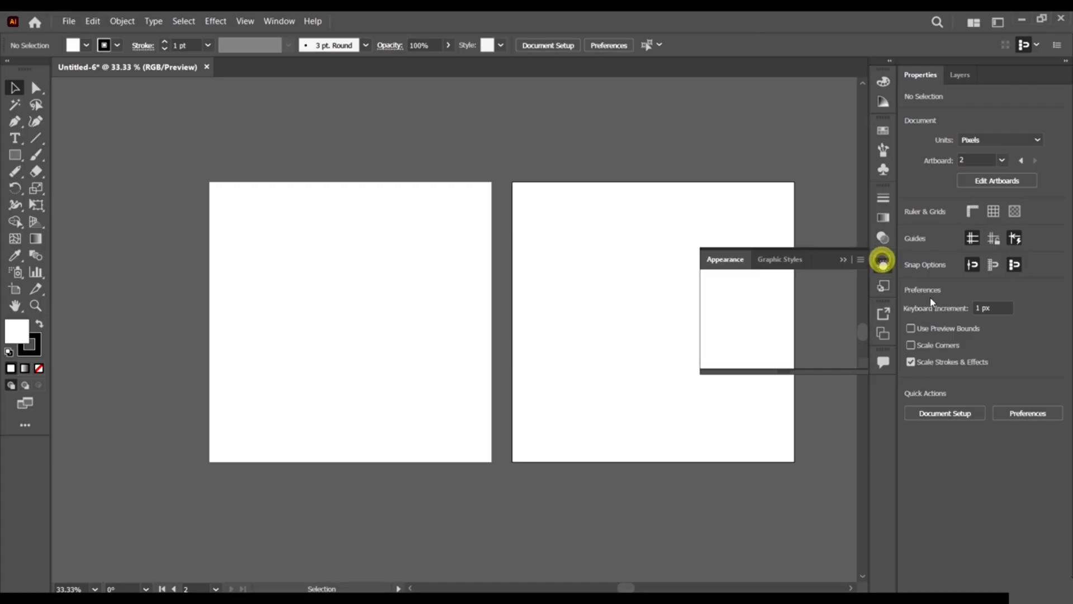
left_click(786, 262)
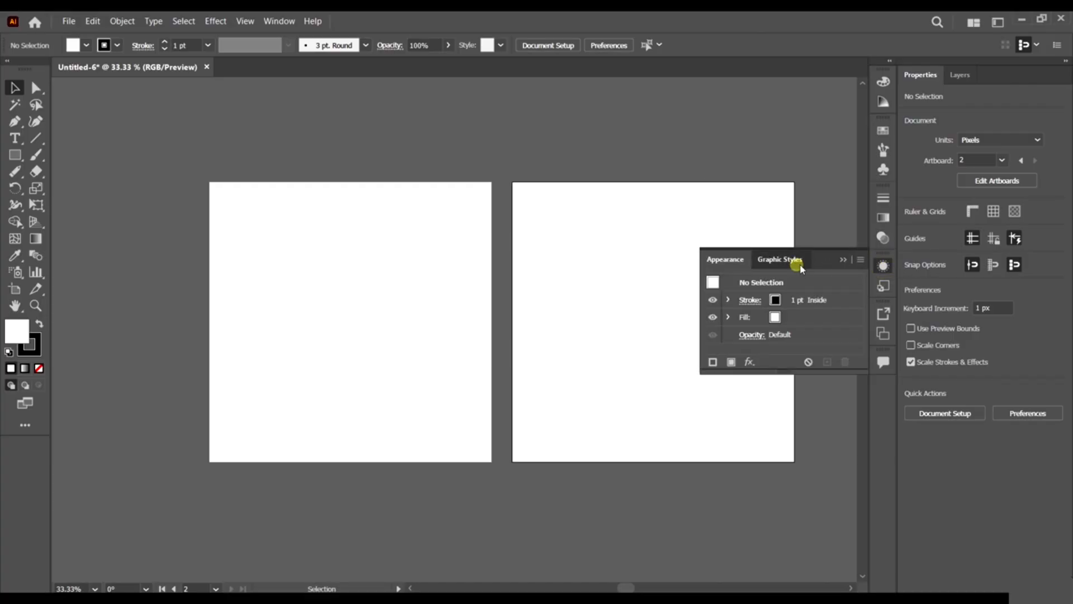
left_click(885, 314)
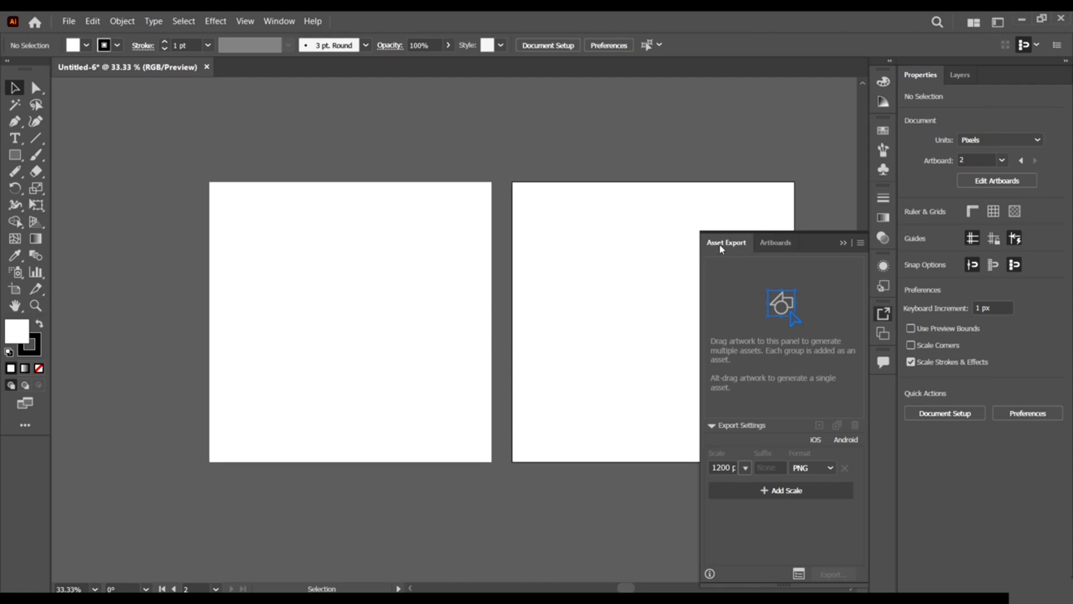
left_click(782, 247)
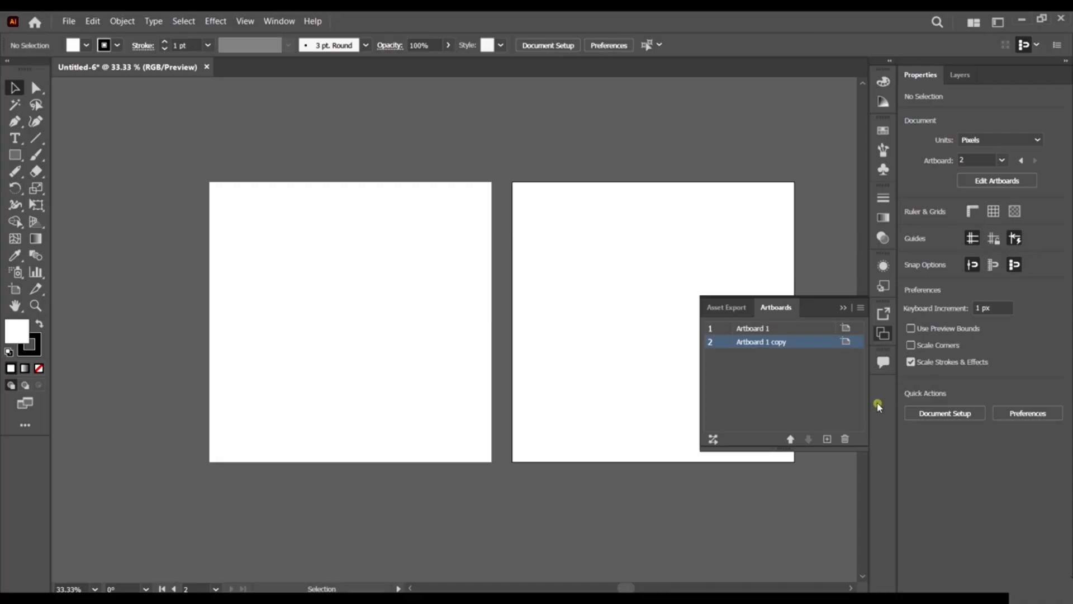
left_click(843, 308)
Pull the Comments panel out as a floating panel, move it, and close it.
left_click_drag(882, 362, 709, 375)
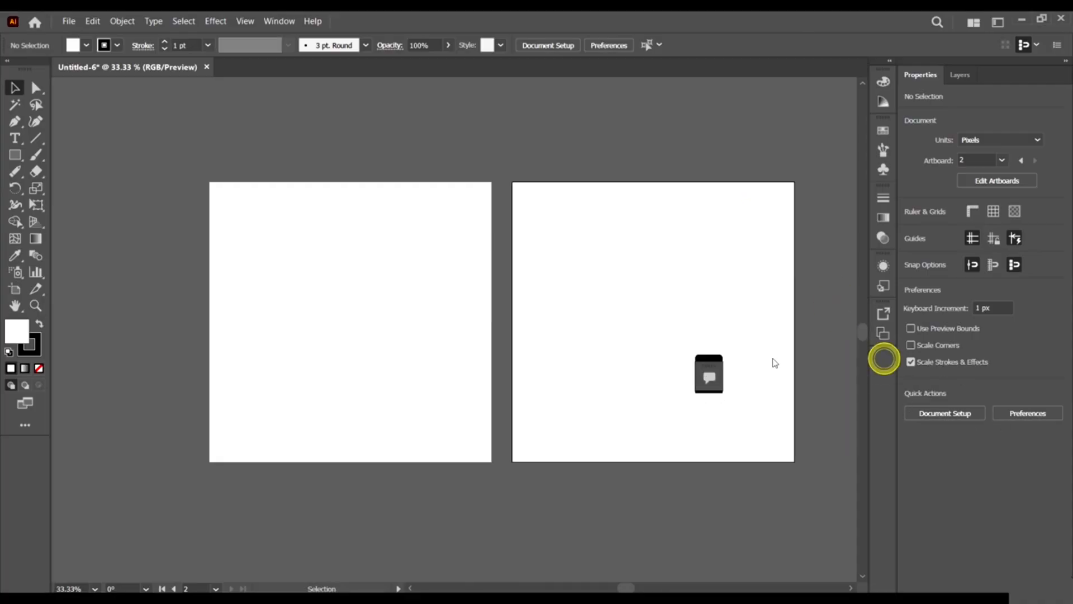
left_click(710, 379)
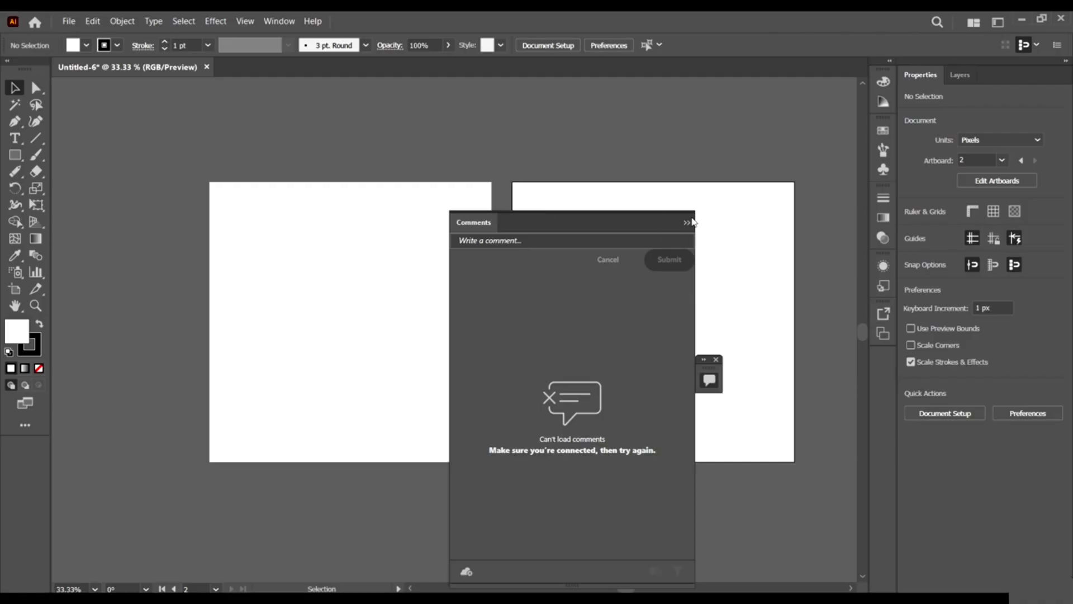
left_click_drag(610, 226, 738, 171)
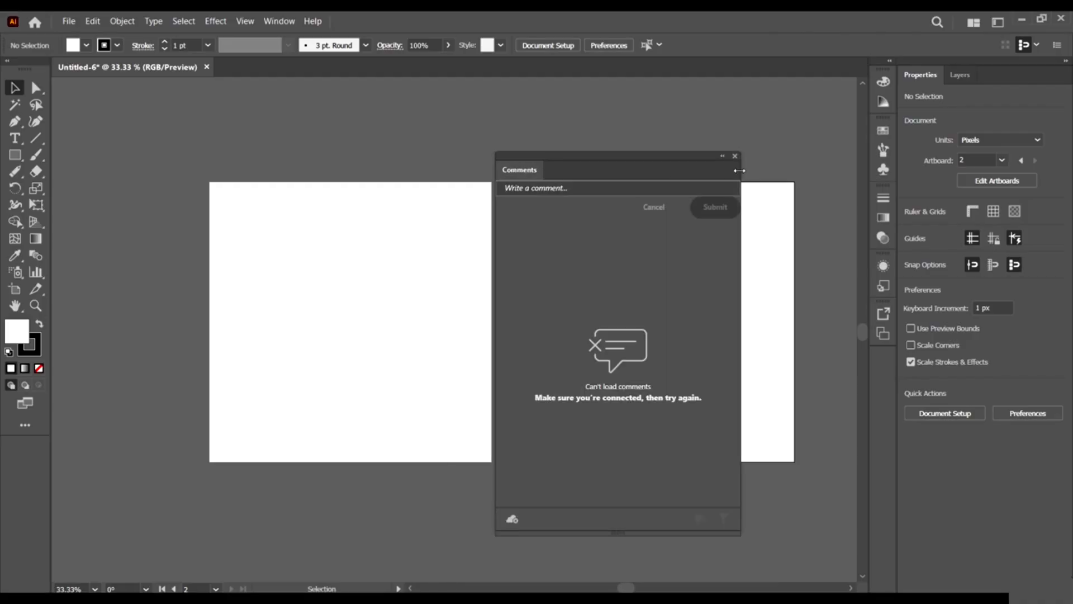
left_click(735, 157)
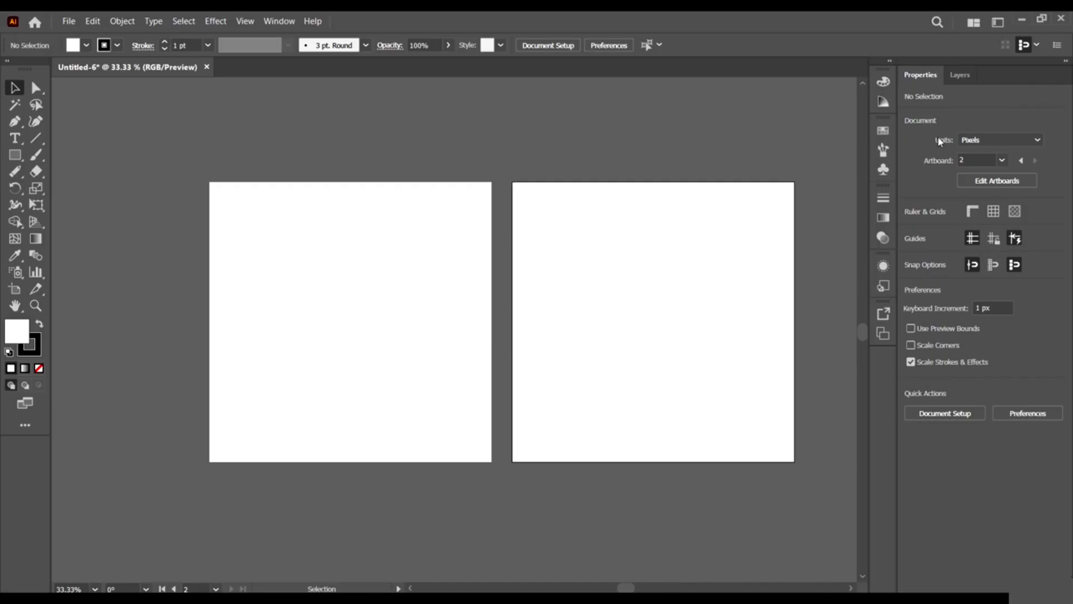
scroll(501, 283, "right", 3)
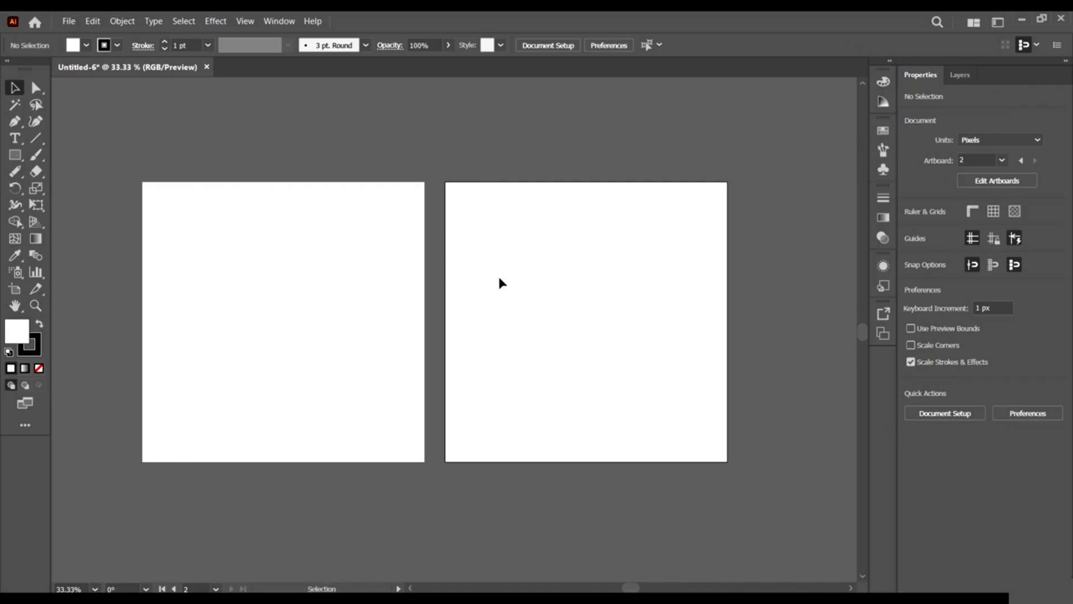
scroll(572, 257, "down", 3)
scroll(568, 250, "up", 2)
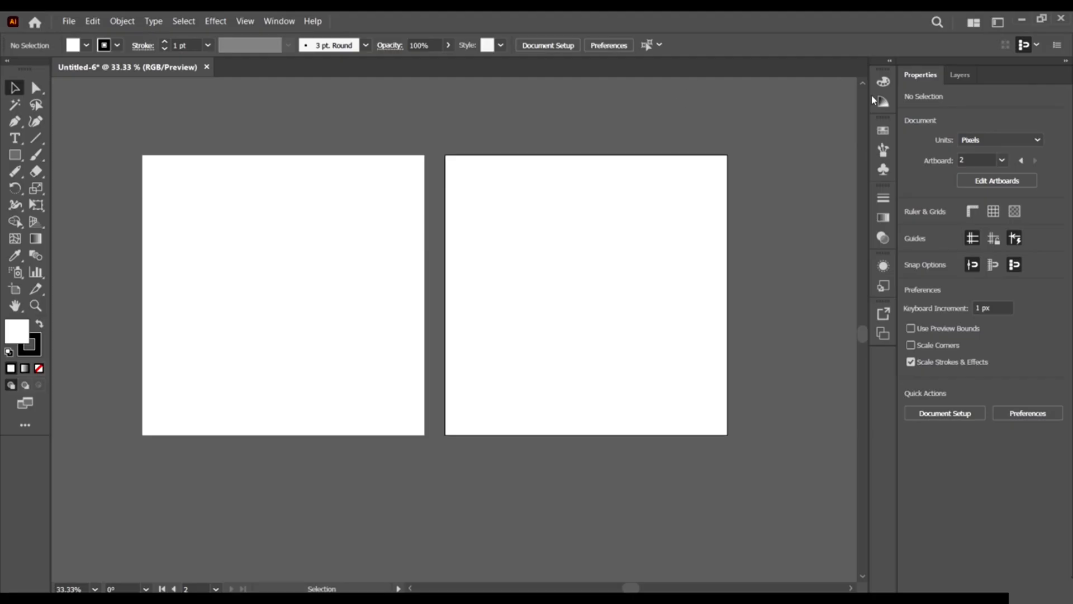
left_click(962, 74)
left_click(921, 74)
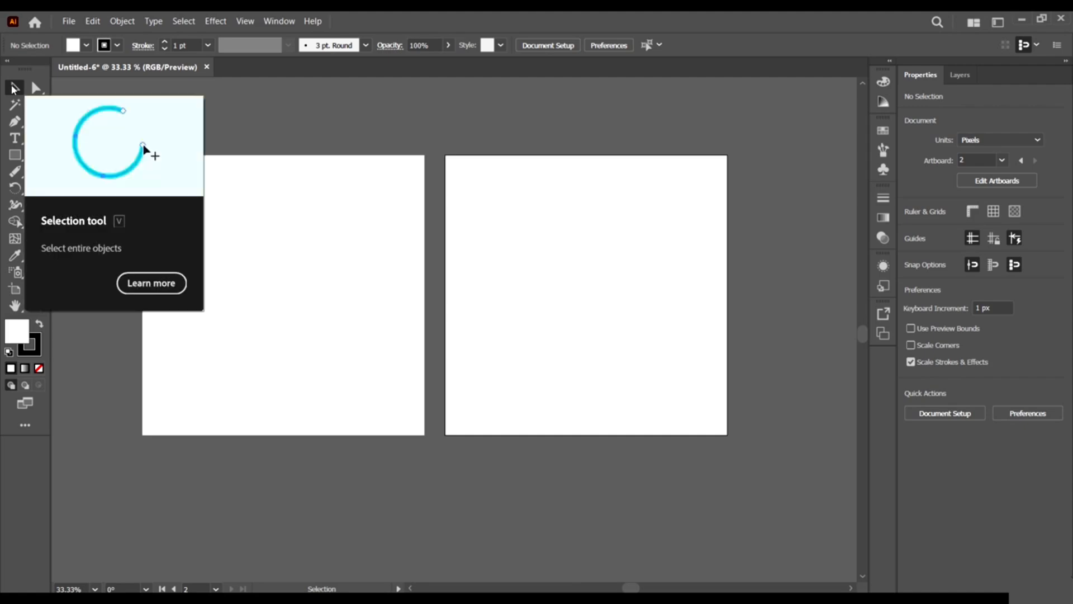
Draw a large rectangle on the left artboard and a smaller one at the top left.
left_click(14, 155)
left_click_drag(260, 246, 415, 376)
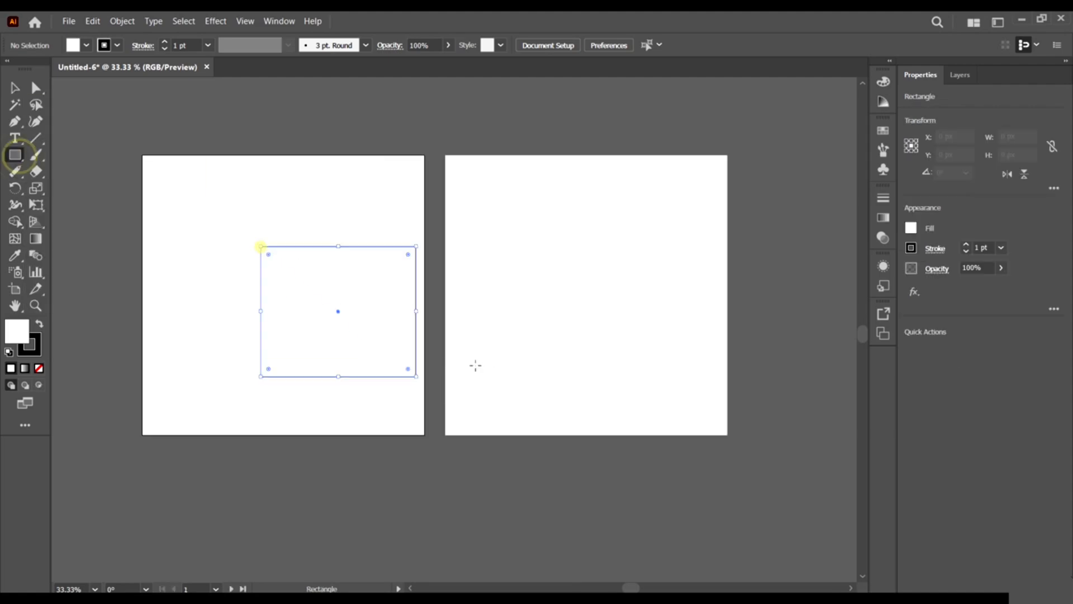
mouse_move(90, 120)
left_mouse_down()
mouse_move(200, 150)
mouse_move(152, 139)
mouse_move(236, 83)
mouse_move(160, 128)
left_mouse_up()
left_click(17, 85)
left_click(297, 103)
Move and resize both rectangles so they stack one above the other, left of the artboards.
left_click_drag(366, 317, 154, 430)
scroll(336, 464, "left", 5)
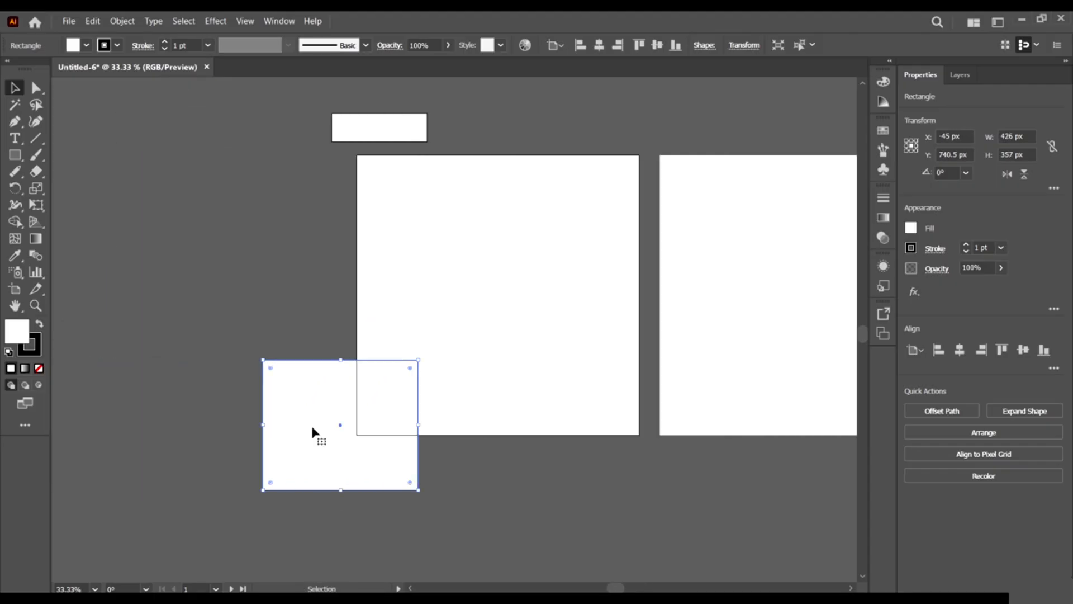
scroll(311, 427, "up", 1)
mouse_move(311, 428)
left_mouse_down()
mouse_move(206, 247)
mouse_move(223, 316)
left_mouse_up()
scroll(392, 246, "down", 1)
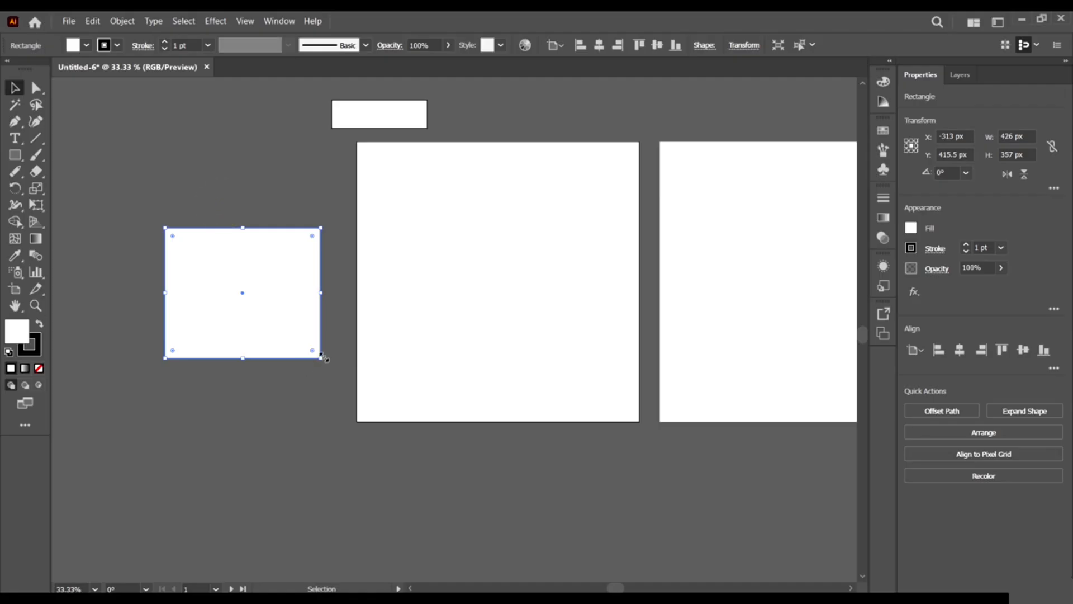
left_click_drag(318, 352, 263, 290)
left_click_drag(358, 113, 289, 241)
left_click_drag(287, 205, 216, 139)
left_click(352, 233)
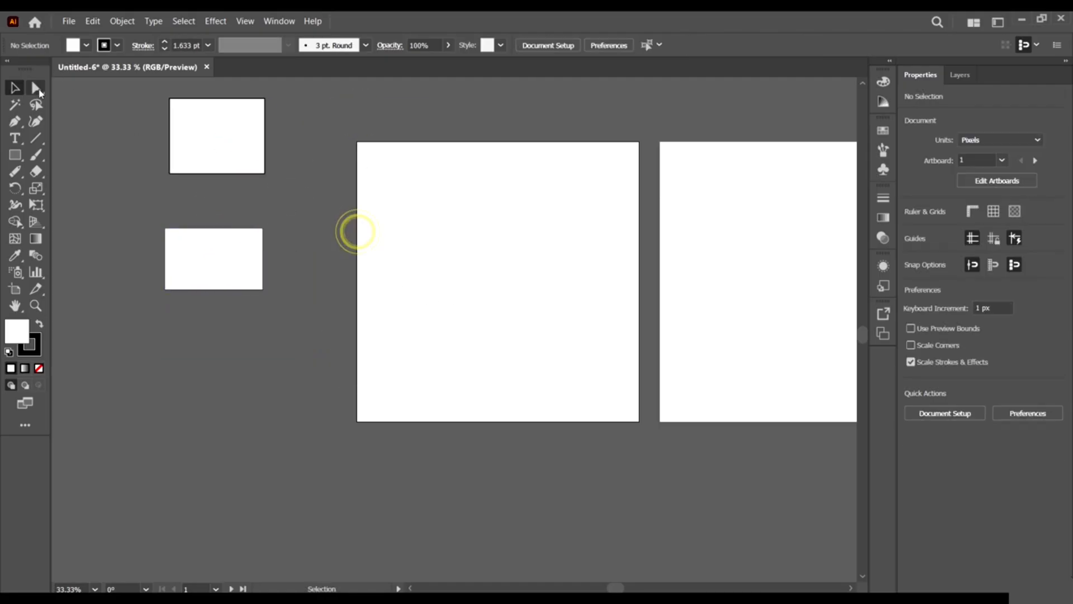
left_click(36, 88)
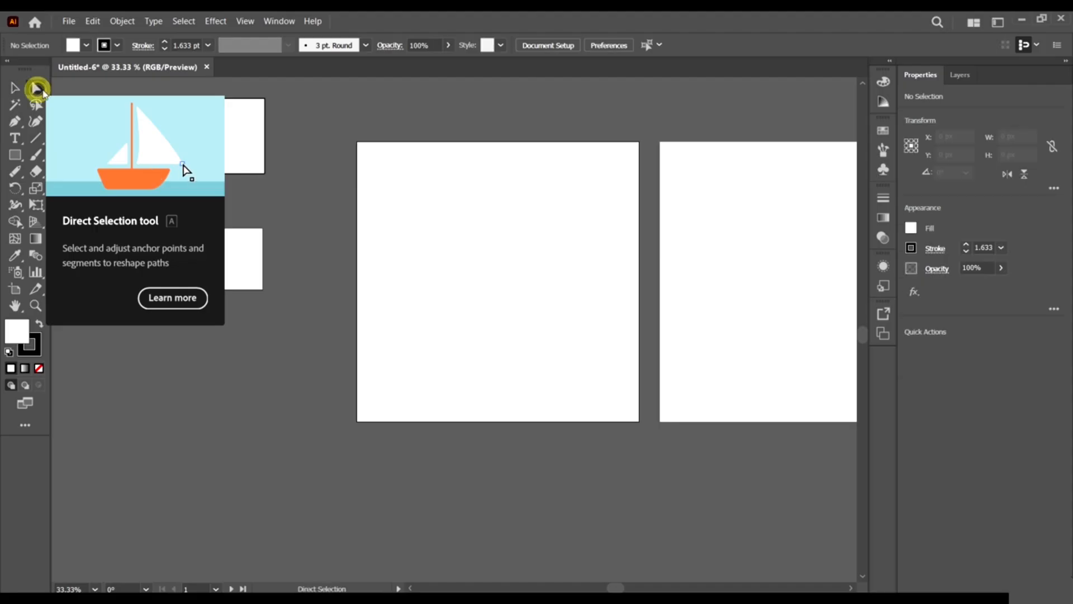
left_click_drag(282, 202, 105, 148)
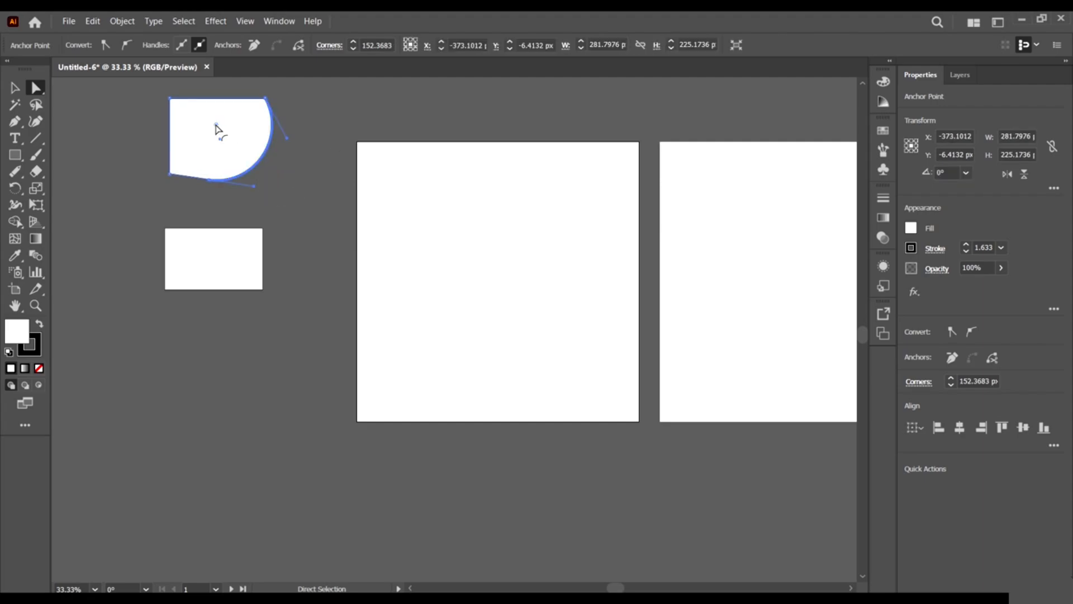
left_click_drag(217, 134, 356, 286)
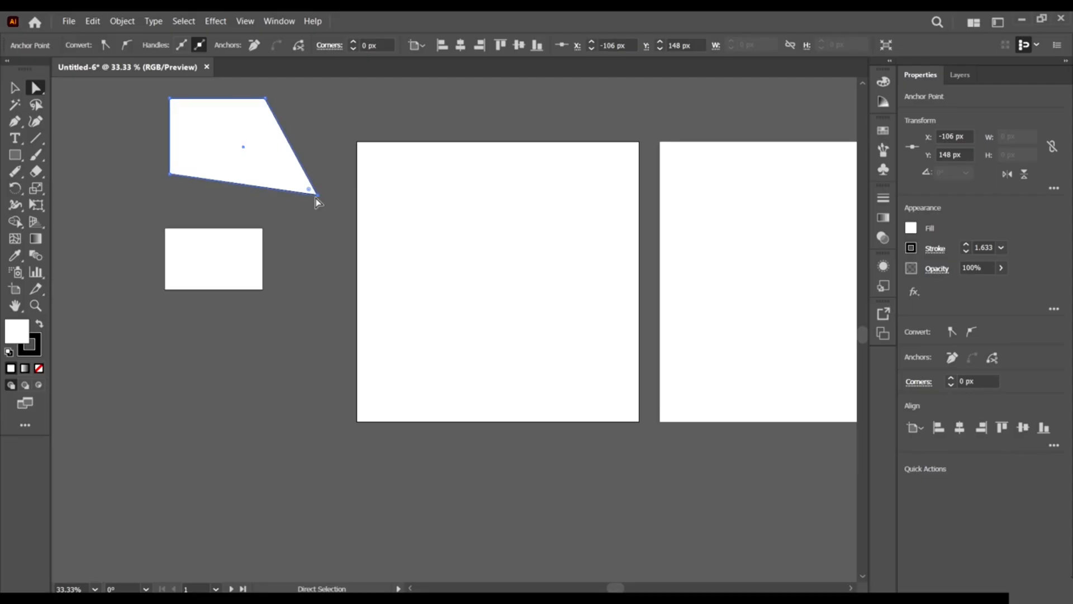
left_click_drag(327, 344, 246, 268)
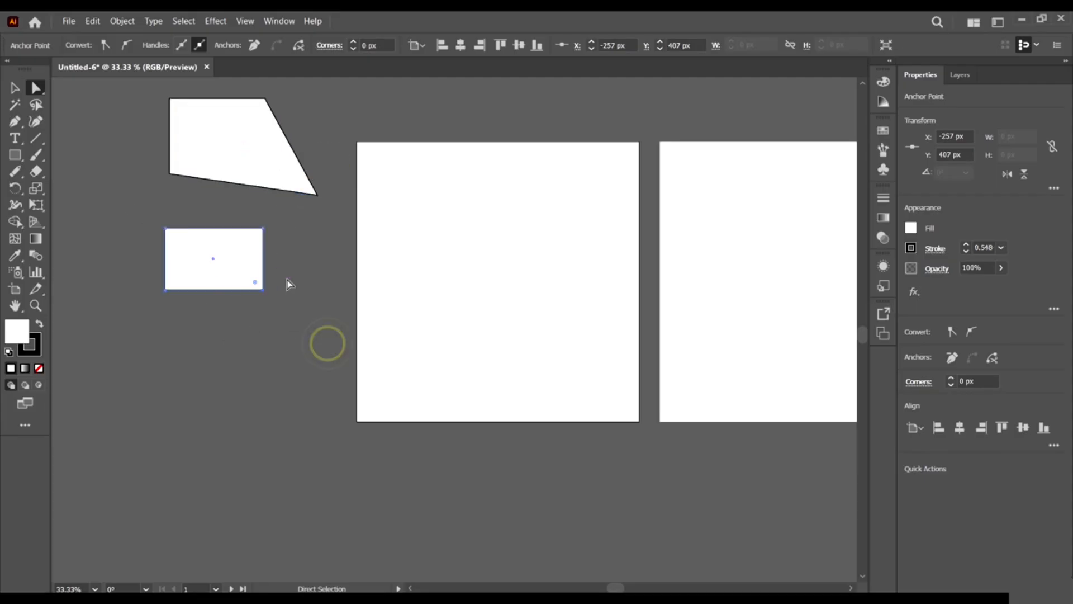
left_click_drag(313, 324, 249, 283)
left_click(15, 87)
left_click(86, 99)
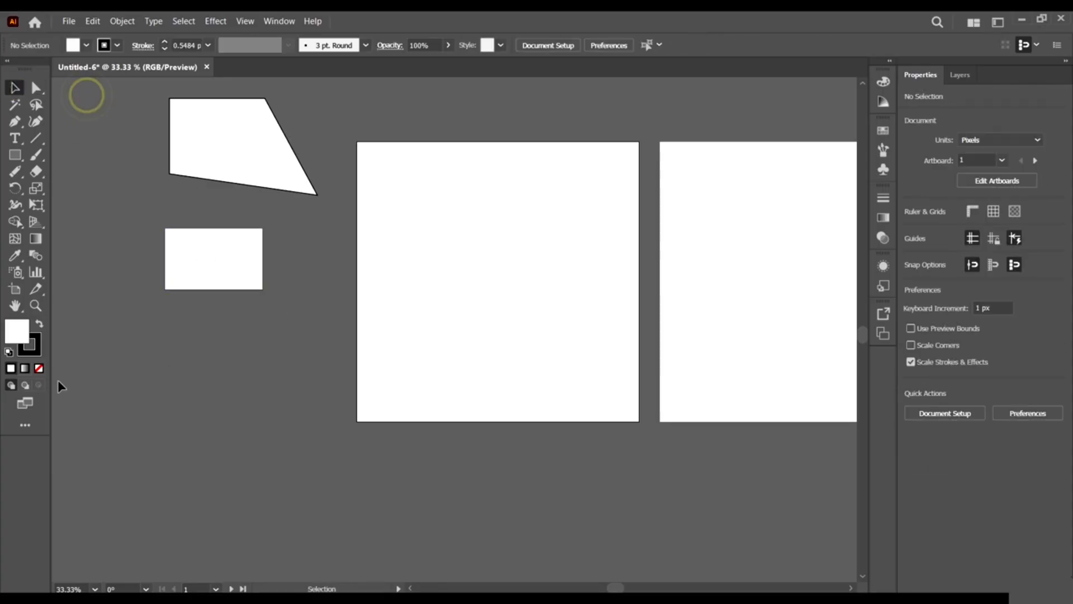
Browse the All Tools list and pick the Pen tool from it.
left_click(25, 426)
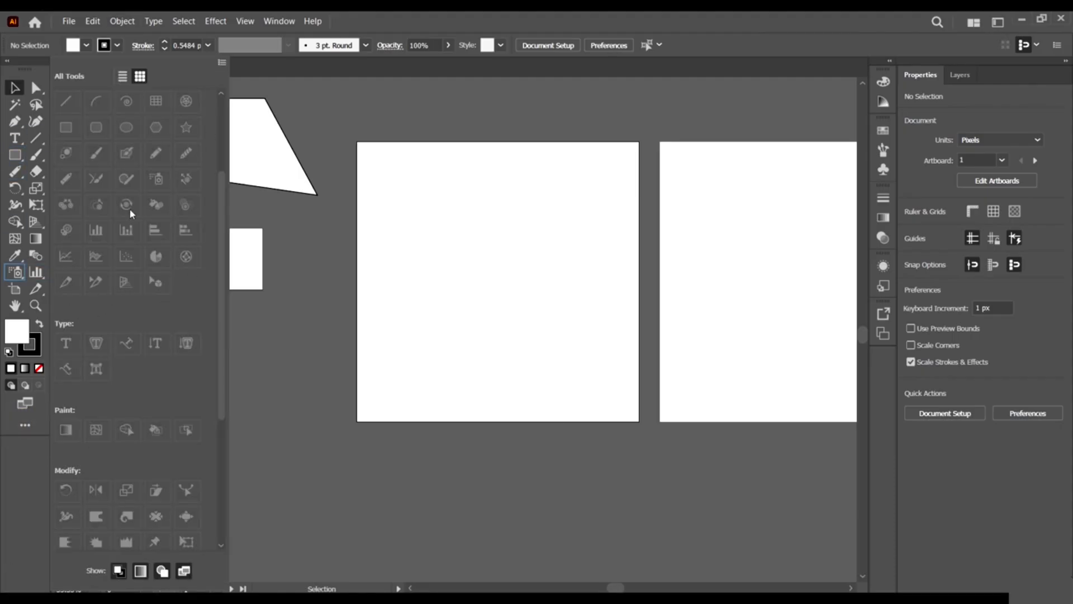
scroll(130, 210, "up", 5)
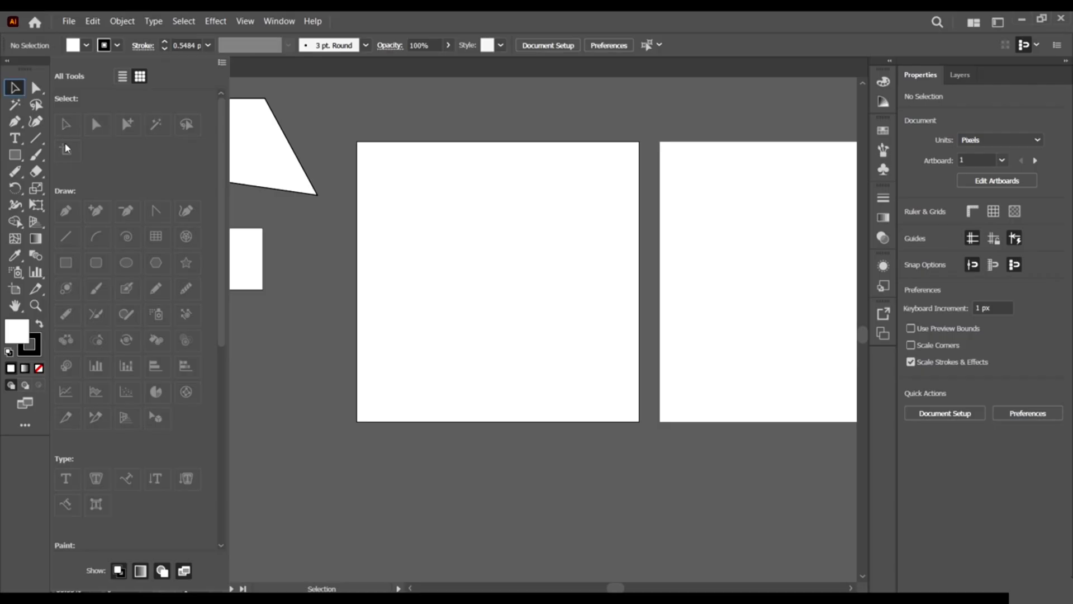
scroll(90, 252, "down", 5)
left_click(92, 302)
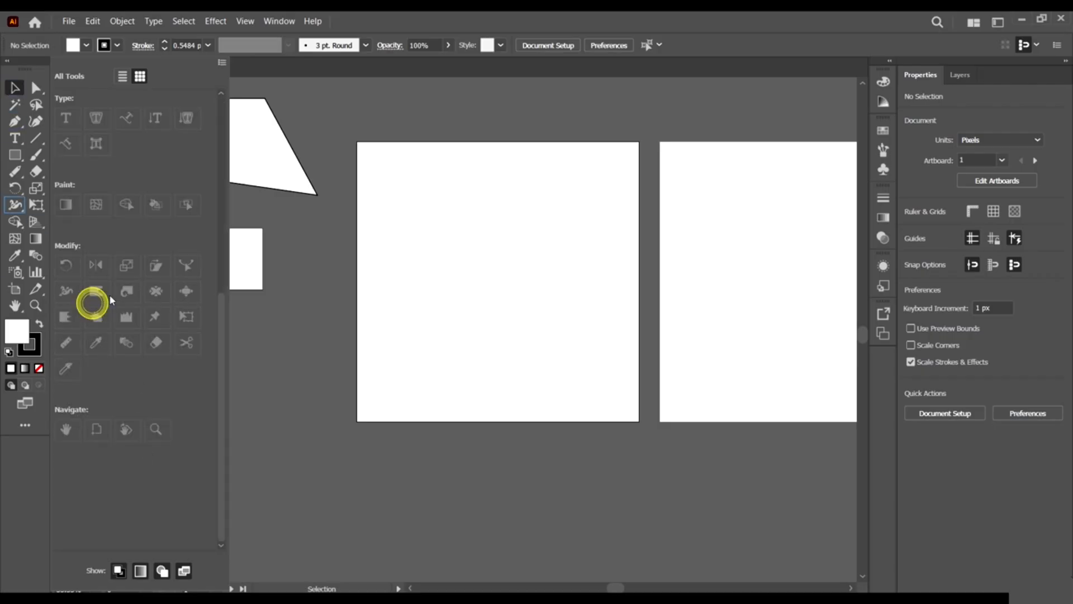
scroll(129, 467, "up", 5)
left_click(65, 213)
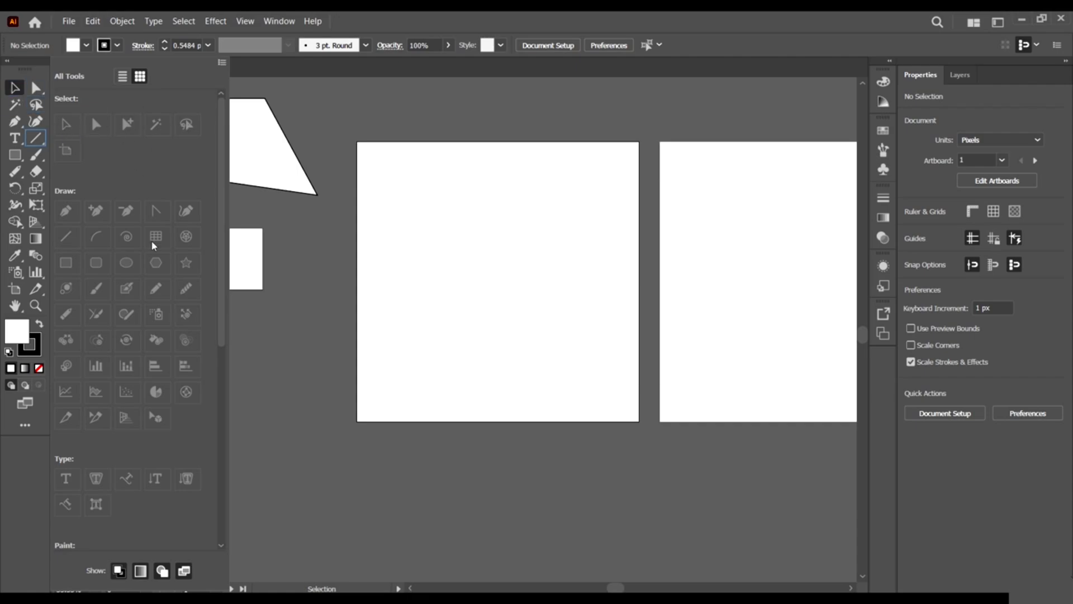
scroll(127, 223, "down", 5)
scroll(161, 132, "up", 5)
Switch the toolbar to the Basic tool set from the toolbar options menu.
left_click(222, 63)
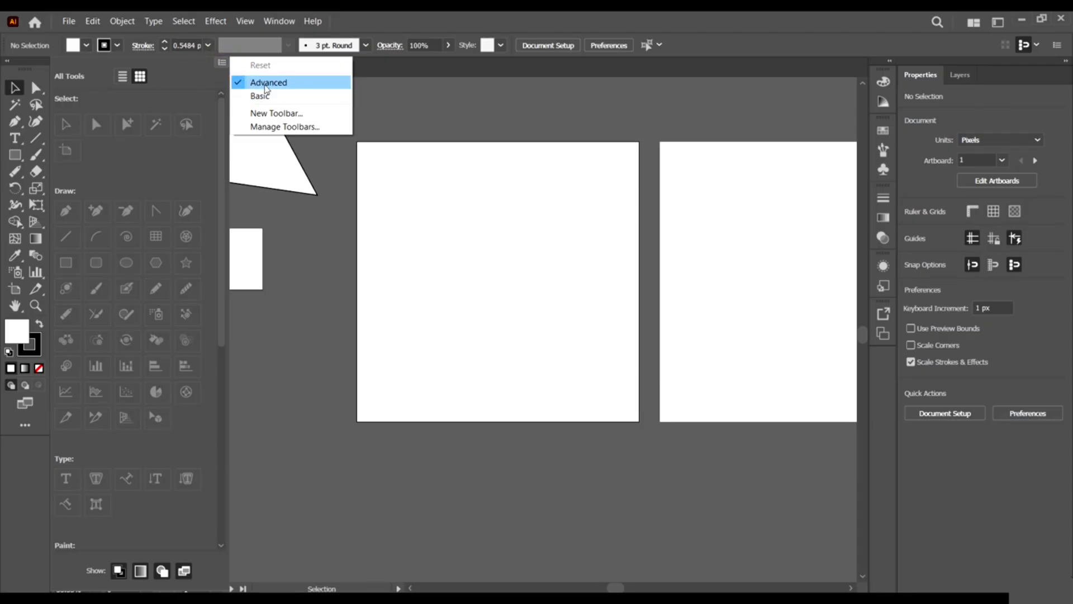
left_click(140, 192)
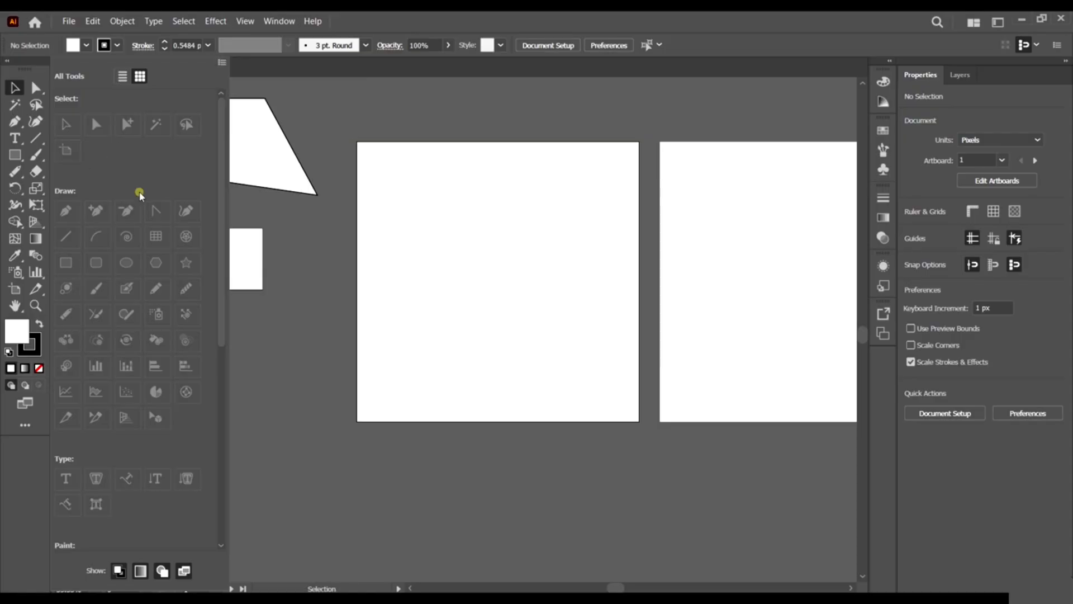
scroll(165, 242, "down", 5)
left_click(221, 63)
left_click(260, 97)
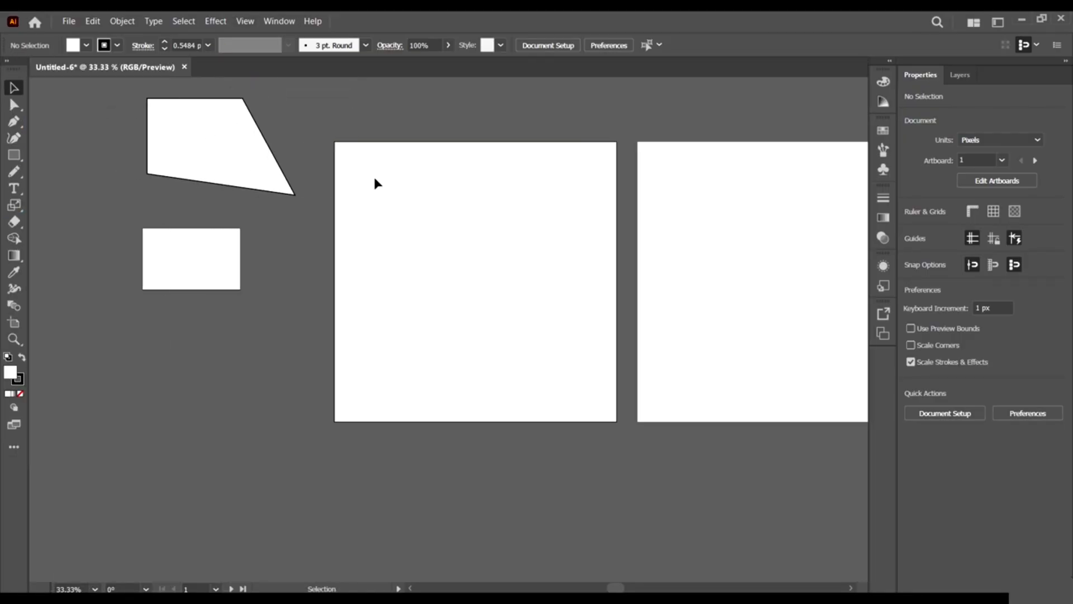
Switch the toolbar back to the Advanced set and reopen the toolbar options menu.
left_click(14, 447)
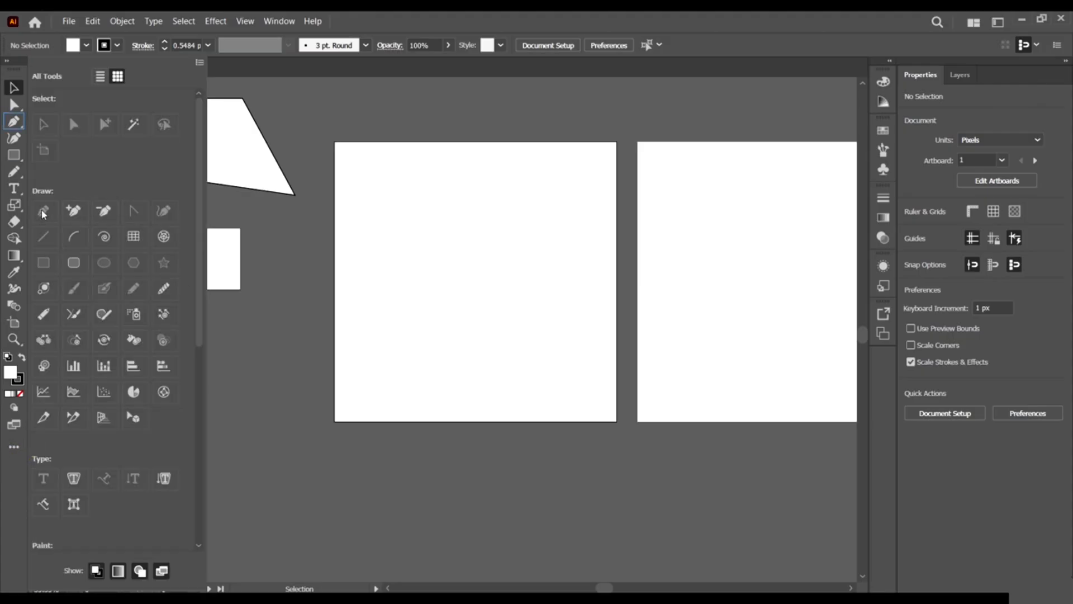
scroll(122, 231, "down", 6)
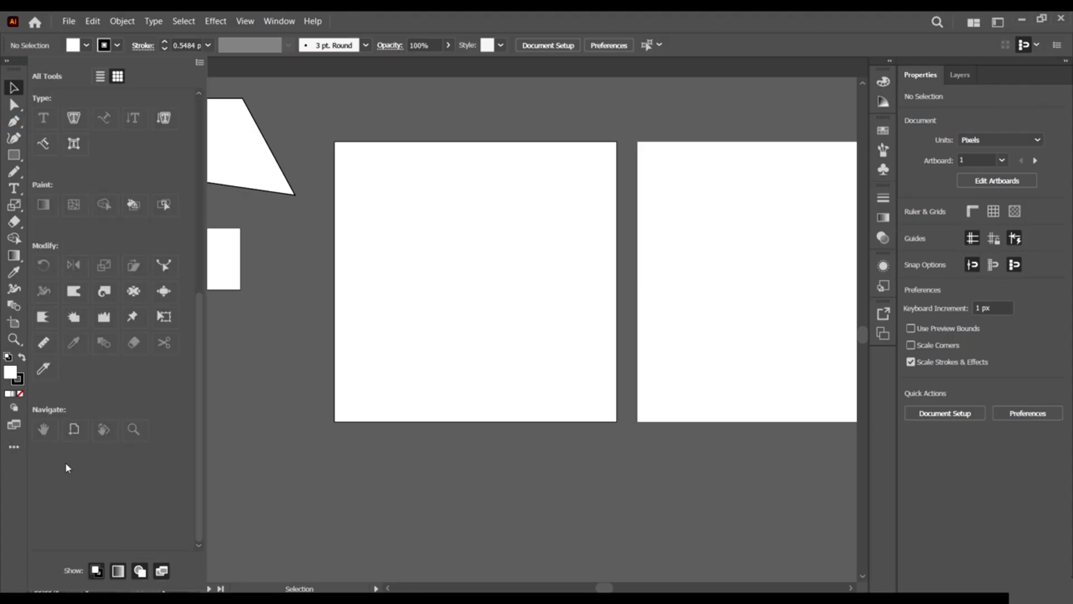
left_click(11, 449)
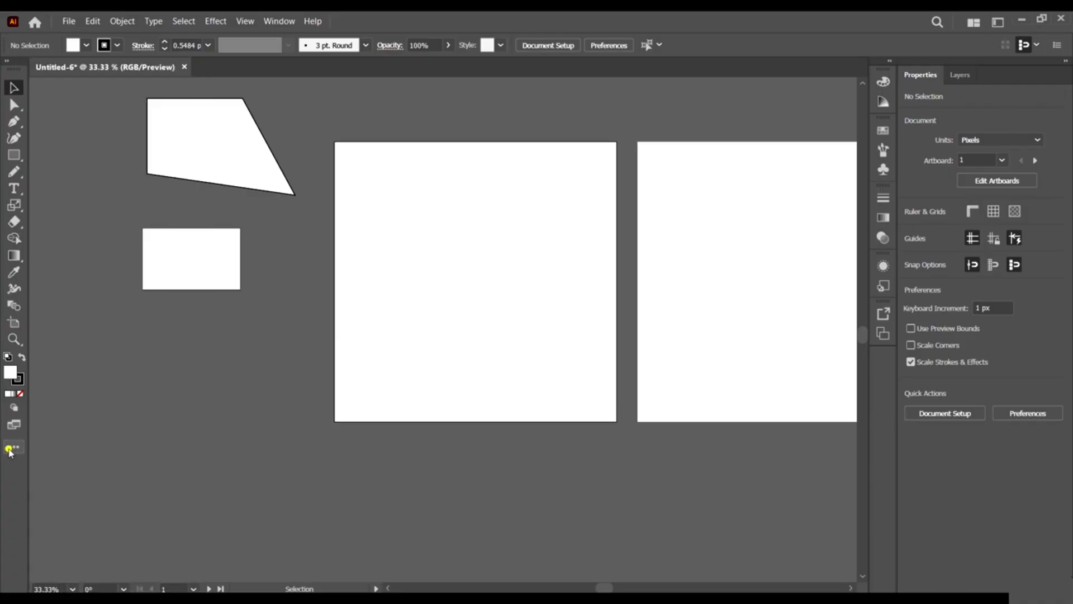
left_click(10, 450)
scroll(147, 178, "up", 6)
left_click(199, 62)
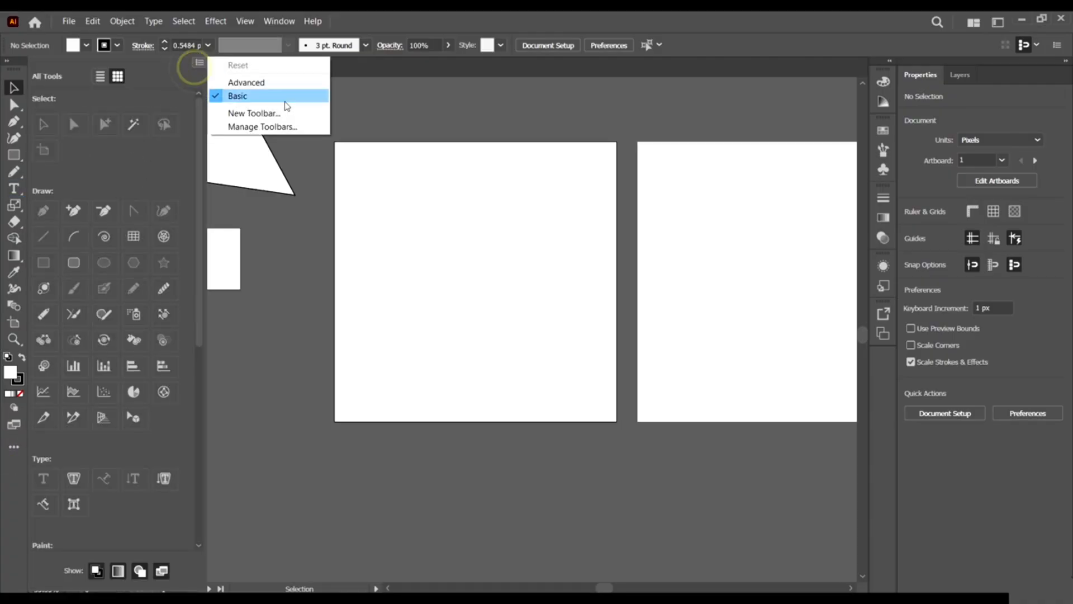
left_click(269, 82)
left_click(25, 426)
left_click(223, 62)
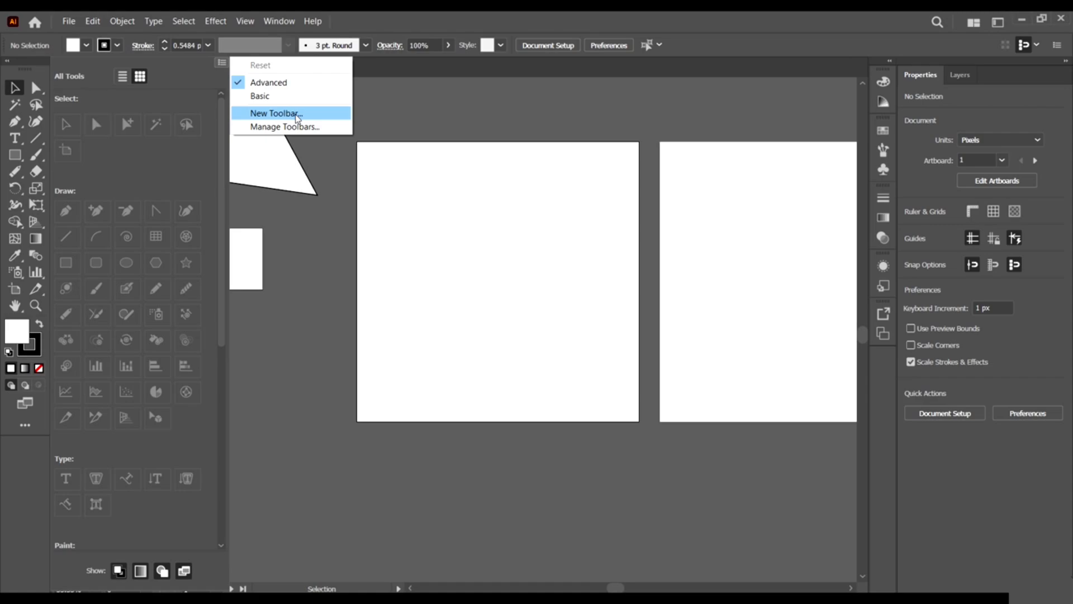
Choose New Toolbar and enter the name 'My Tool Bar'.
left_click(297, 114)
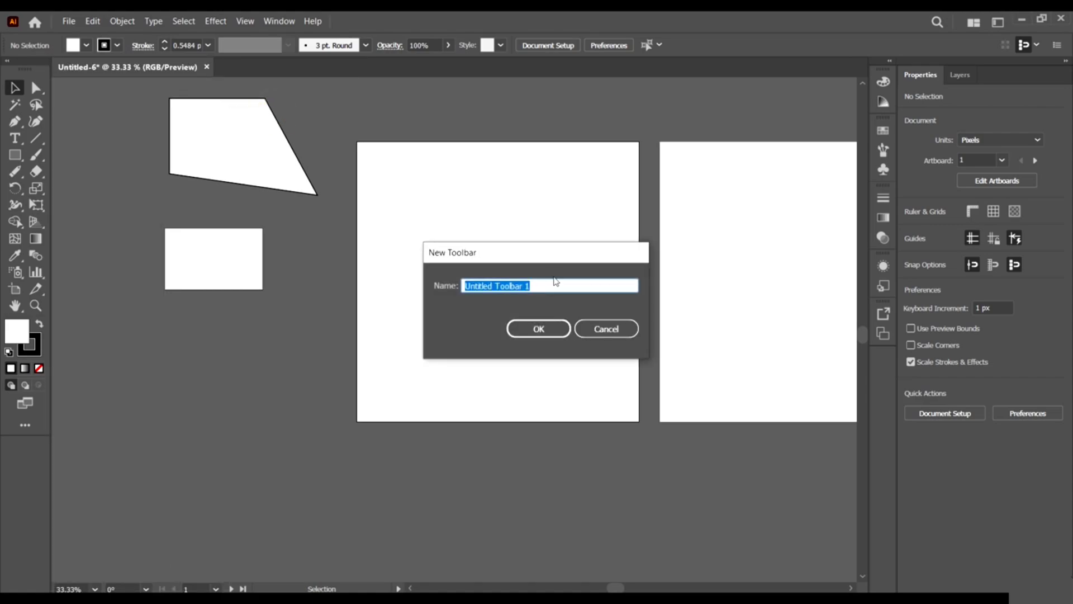
type("Mi")
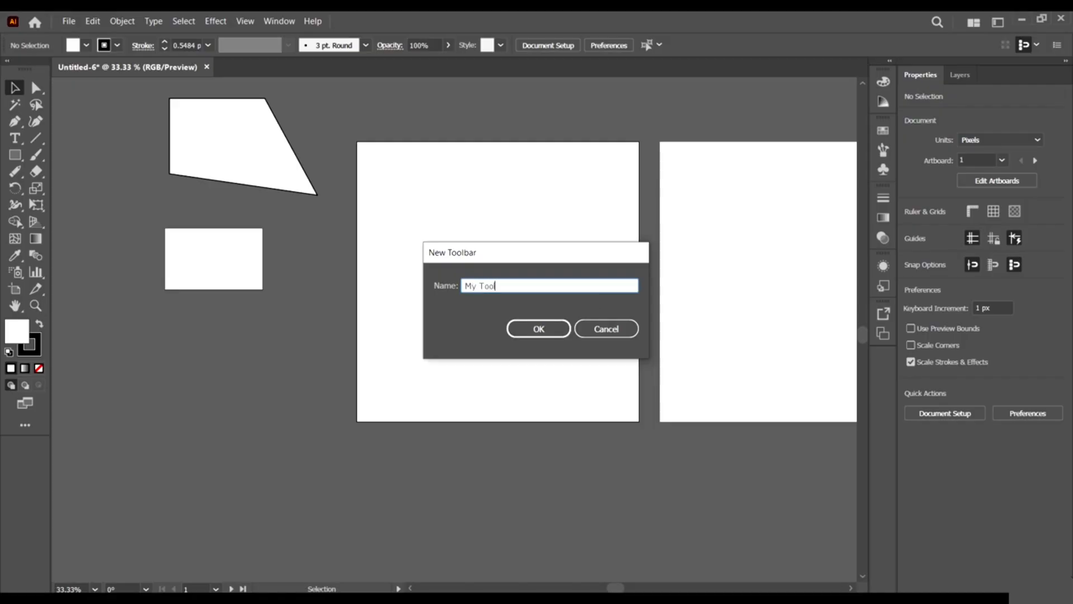
type("Tool Bar")
left_click(537, 328)
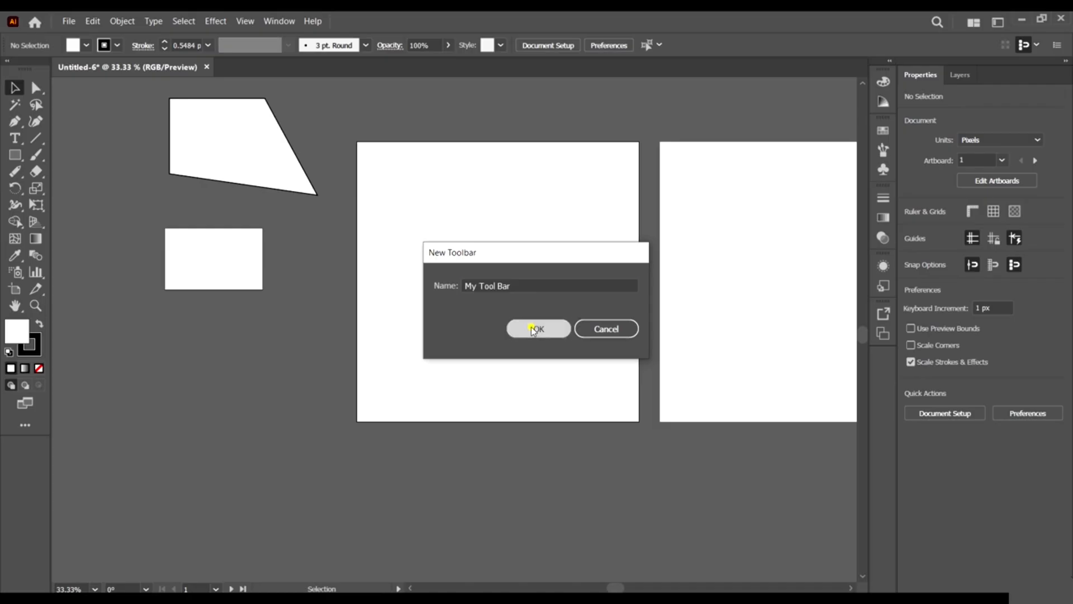
Move the empty My Tool Bar panel beside the toolbox and open its tools list.
left_click_drag(128, 88, 85, 102)
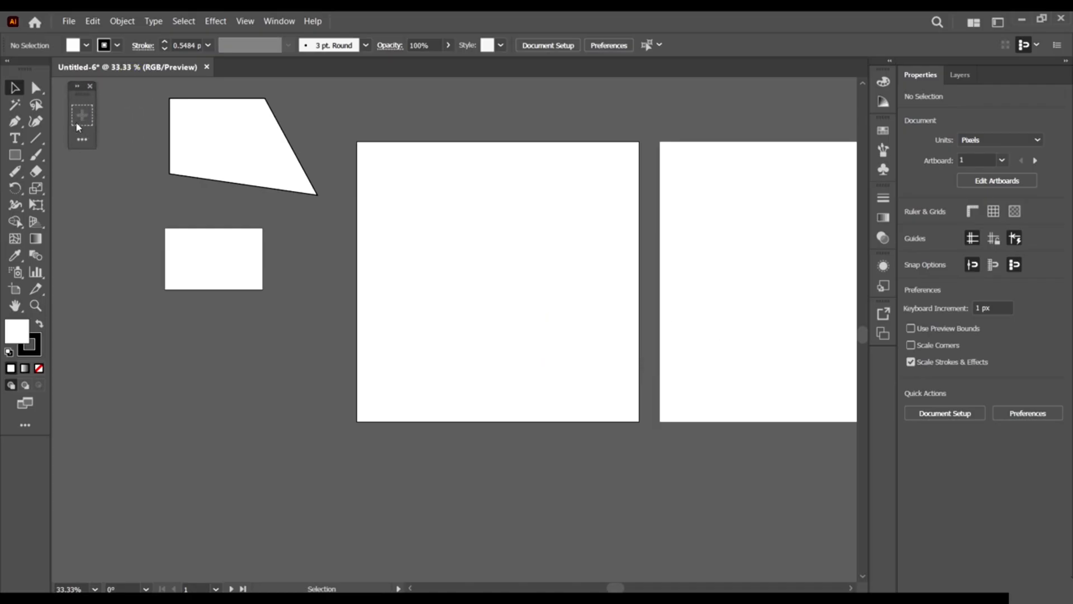
left_click(83, 139)
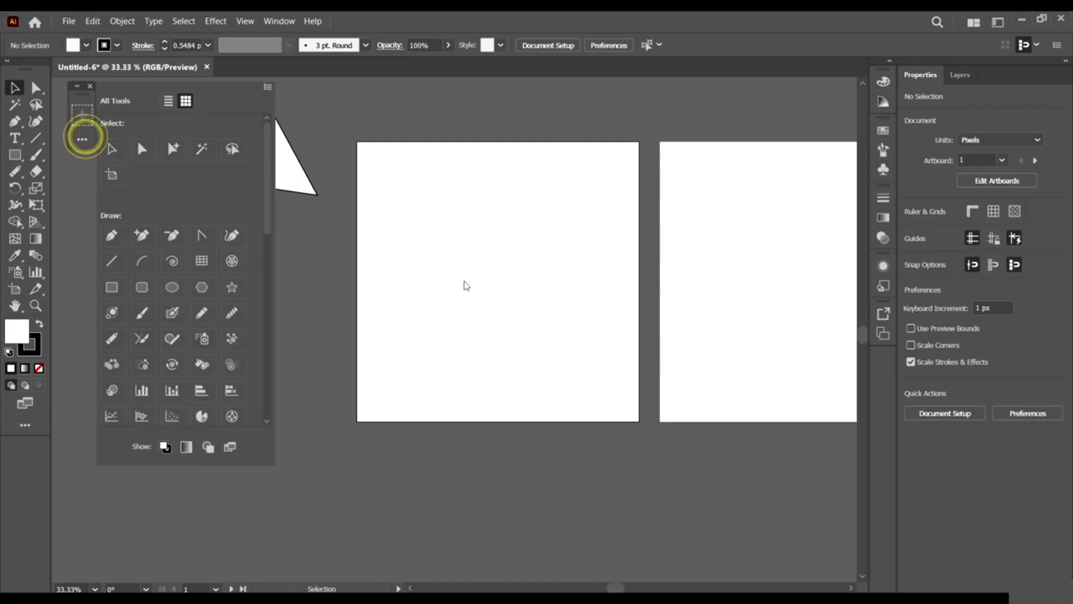
scroll(220, 280, "down", 5)
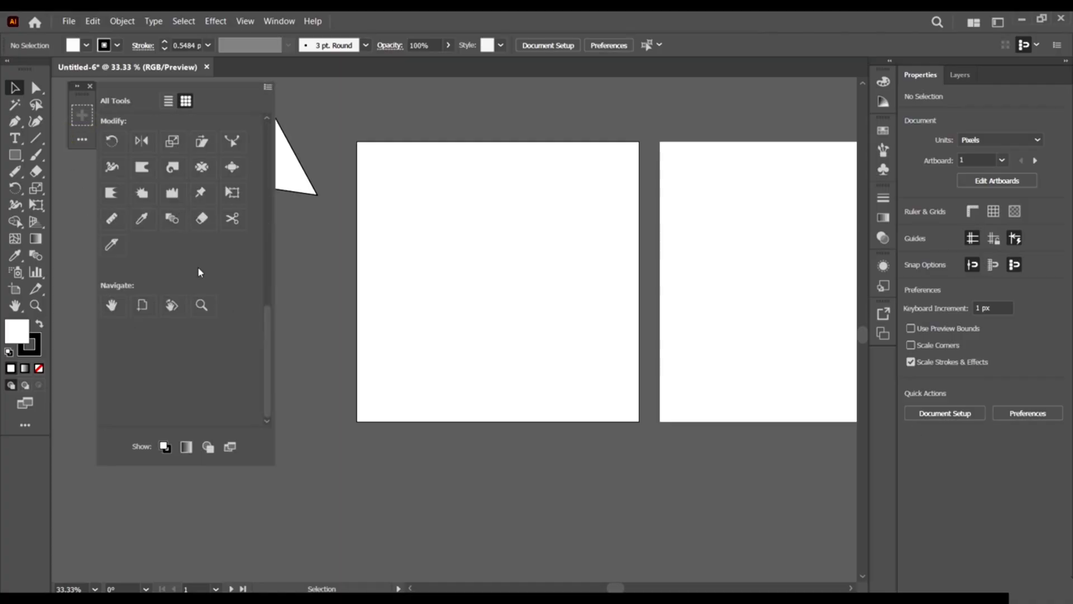
scroll(200, 269, "up", 5)
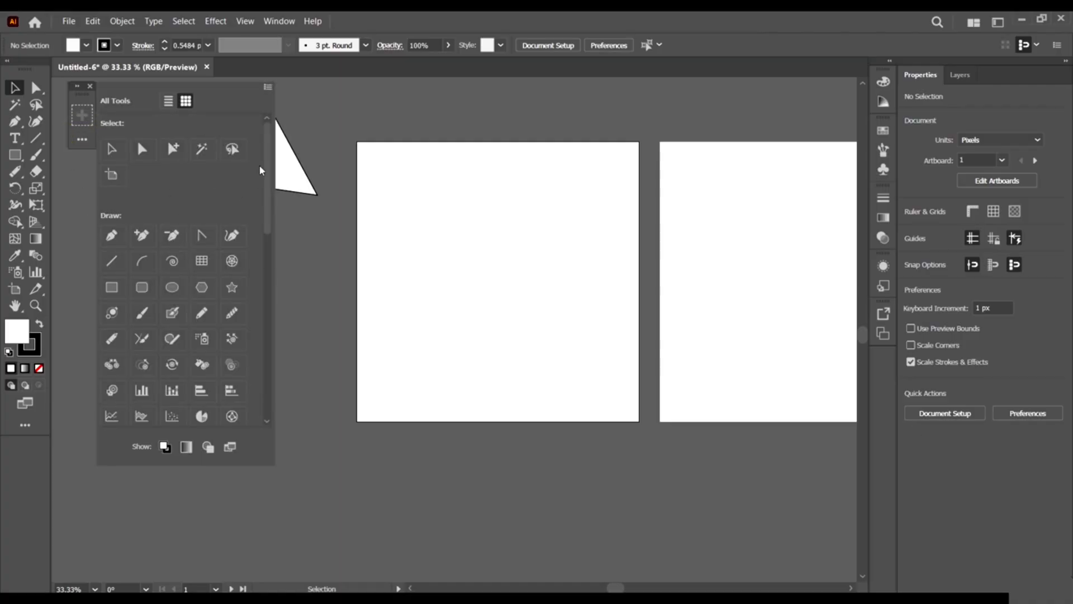
mouse_move(267, 156)
left_mouse_down()
mouse_move(281, 340)
mouse_move(277, 99)
left_mouse_up()
Drag the Selection and Direct Selection tools into the new toolbar's slot.
left_click_drag(115, 157, 81, 114)
left_click(149, 155)
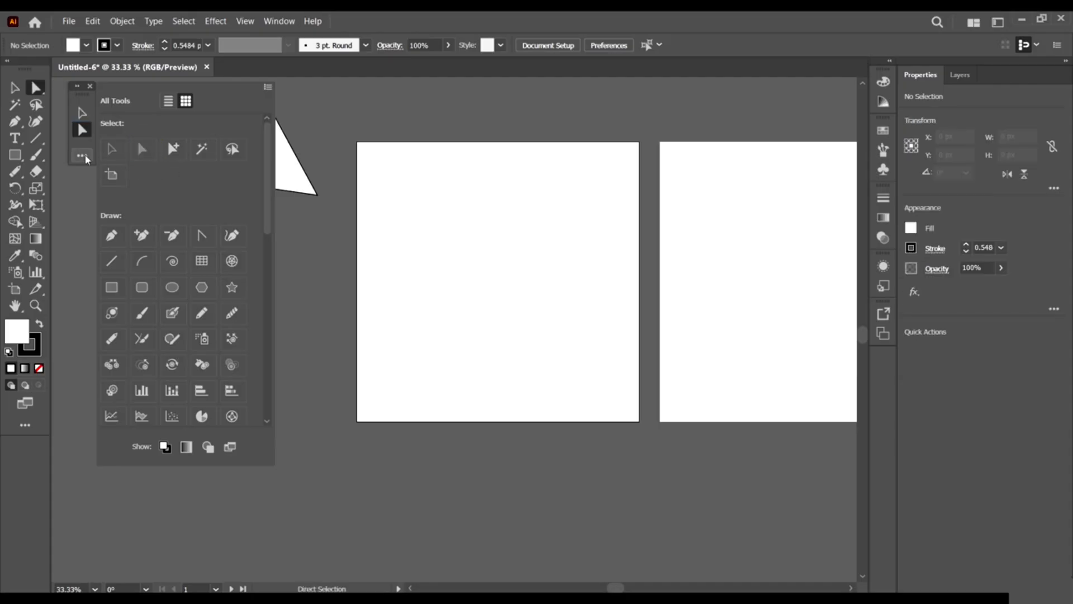
left_click_drag(82, 135, 118, 162)
left_click_drag(143, 150, 81, 113)
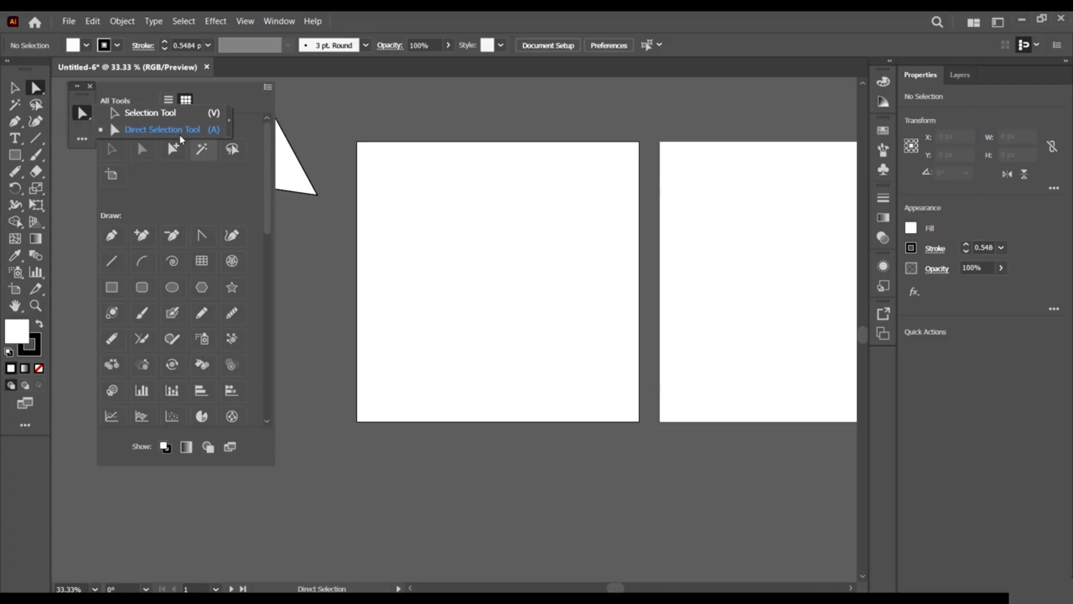
Try the grouped Selection/Direct Selection slot, then open and close the toolbar options menu.
left_click(130, 113)
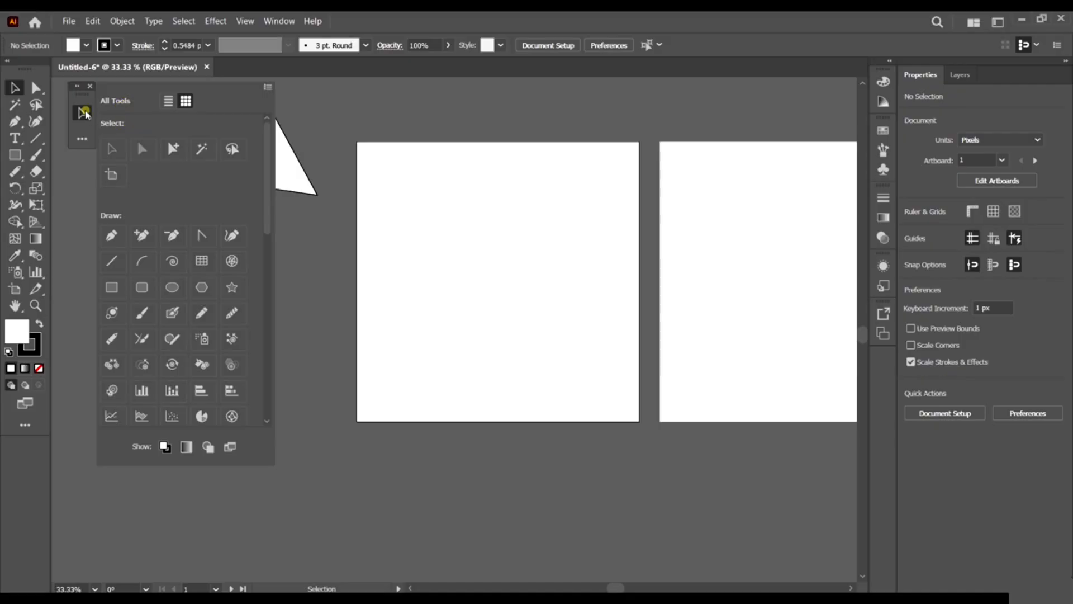
left_click(82, 114)
left_click(153, 128)
left_click(82, 113)
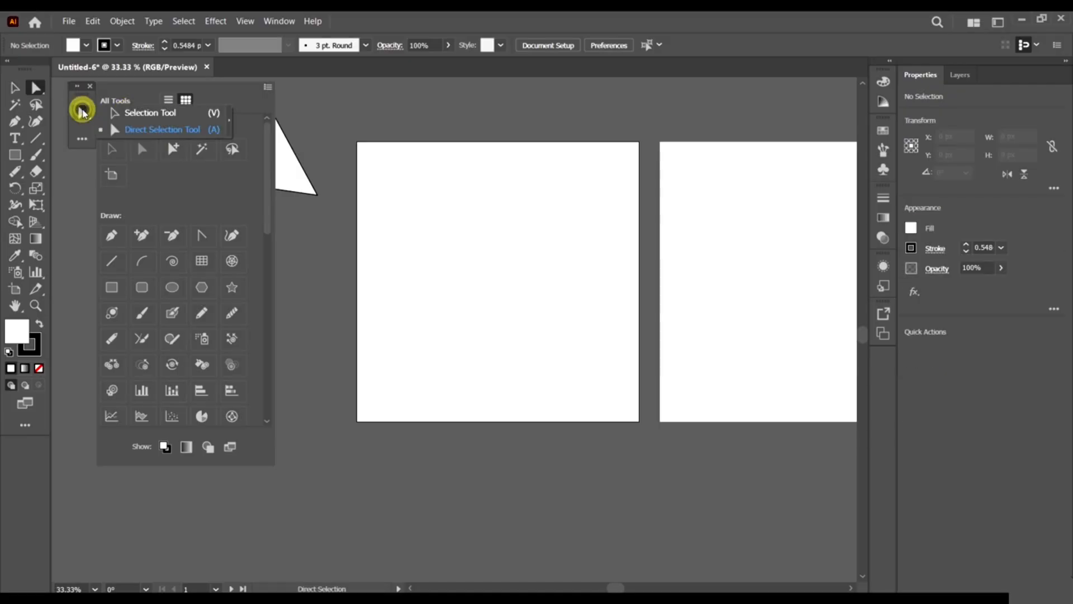
left_click(84, 132)
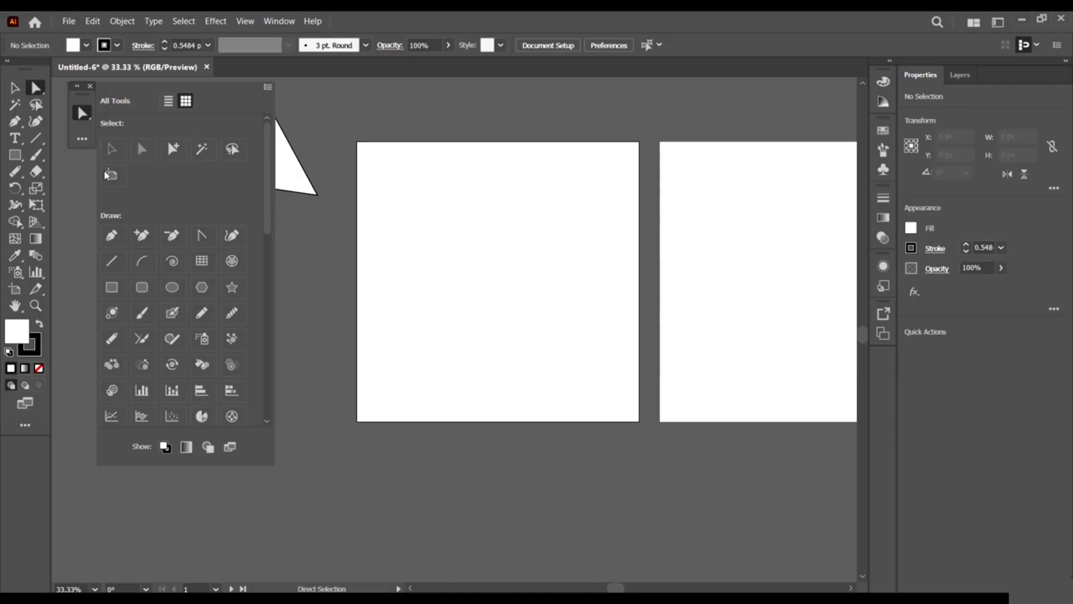
left_click(179, 188)
left_click(267, 88)
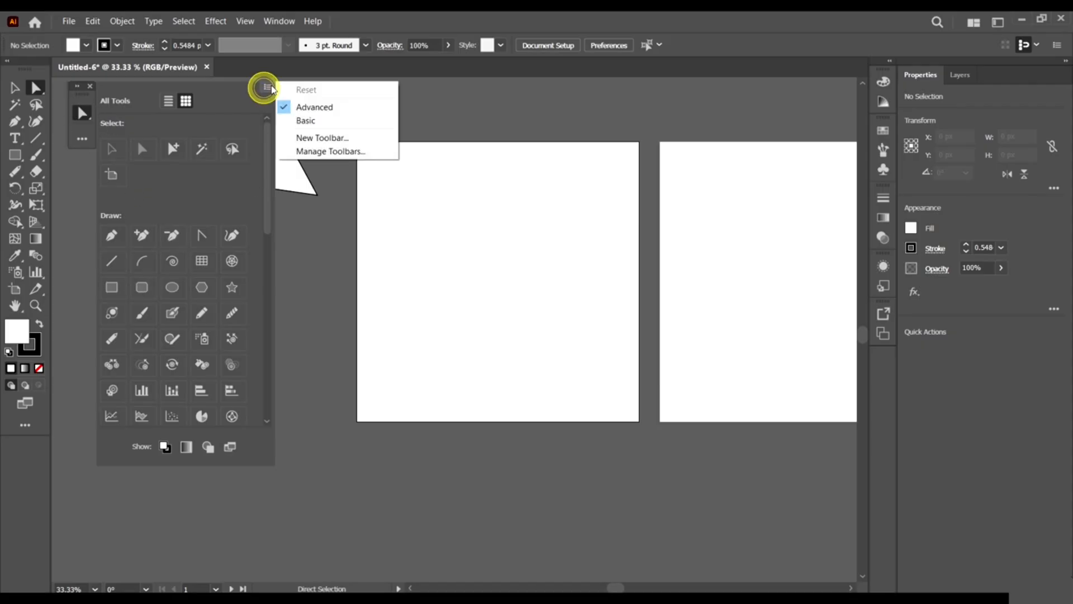
left_click(267, 88)
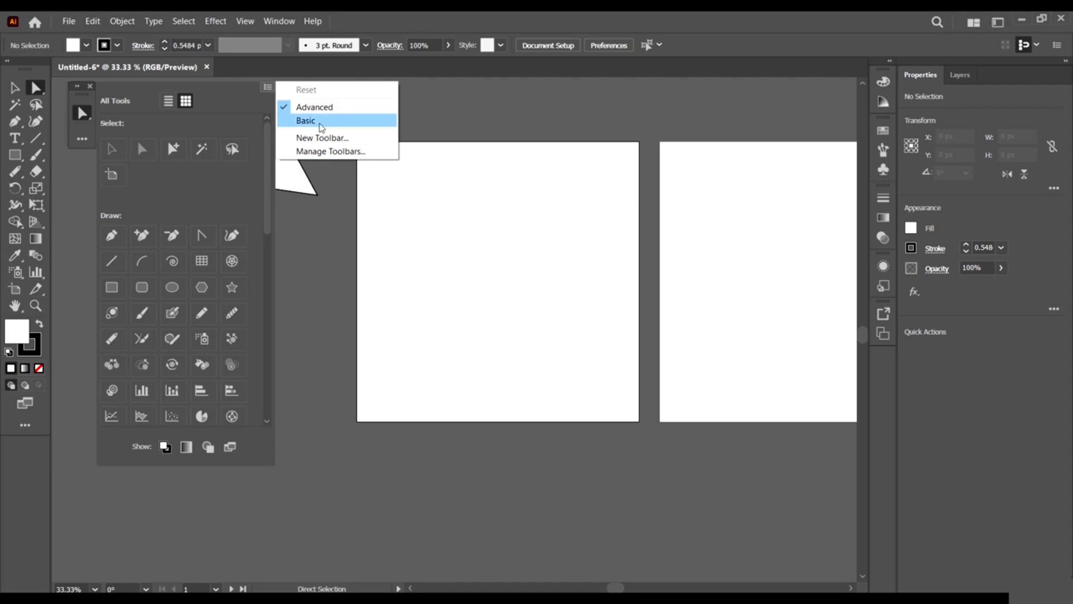
left_click(259, 120)
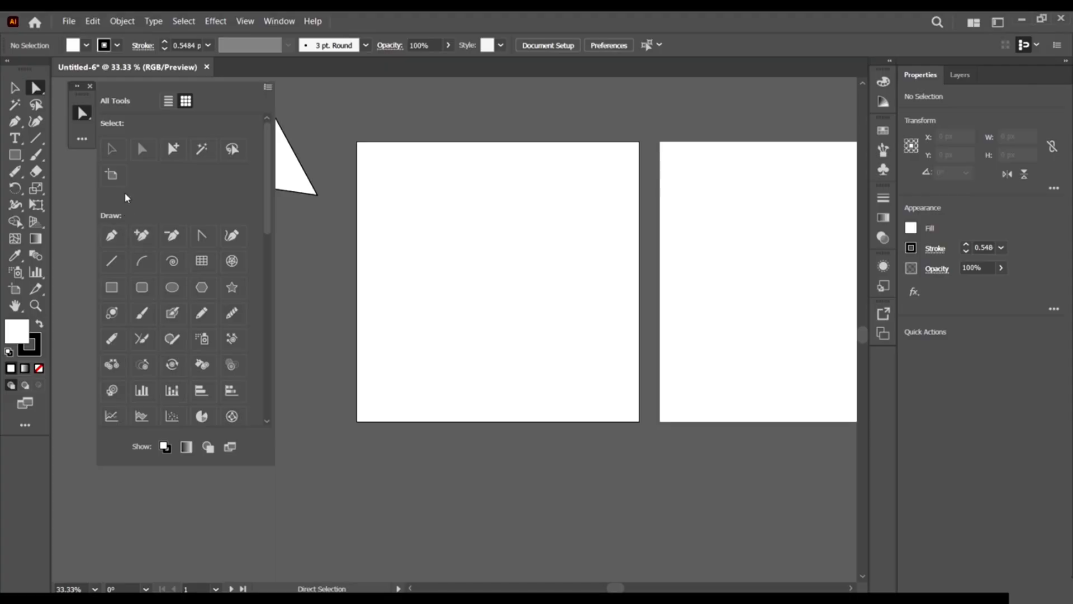
Add the Pen, anchor point and Rounded Rectangle tools to My Tool Bar.
left_click_drag(111, 235, 84, 126)
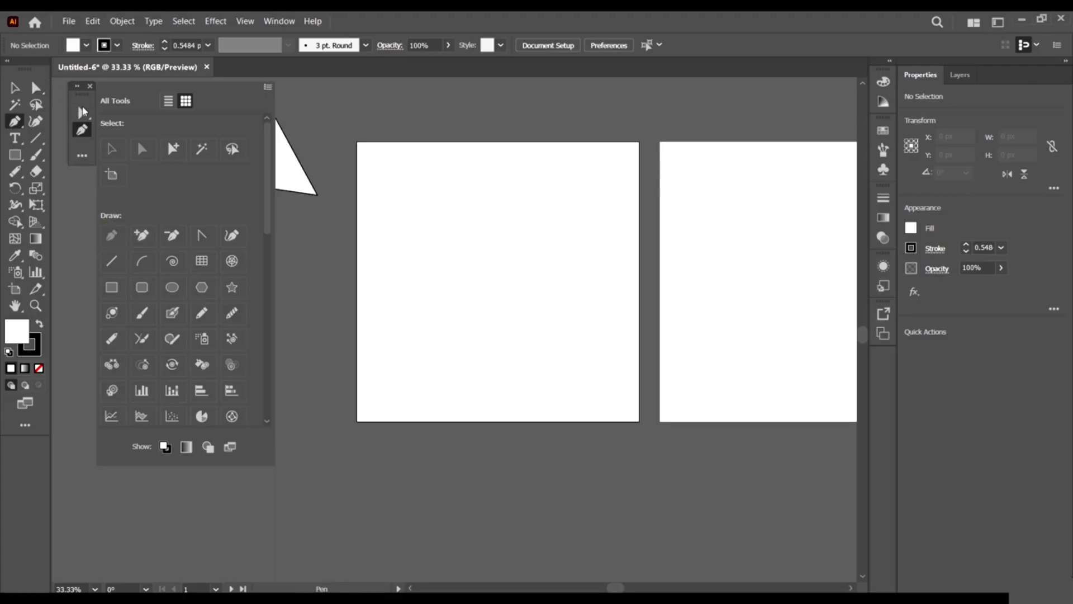
mouse_move(142, 235)
left_mouse_down()
mouse_move(81, 187)
mouse_move(81, 134)
mouse_move(83, 146)
left_mouse_up()
left_click(202, 236)
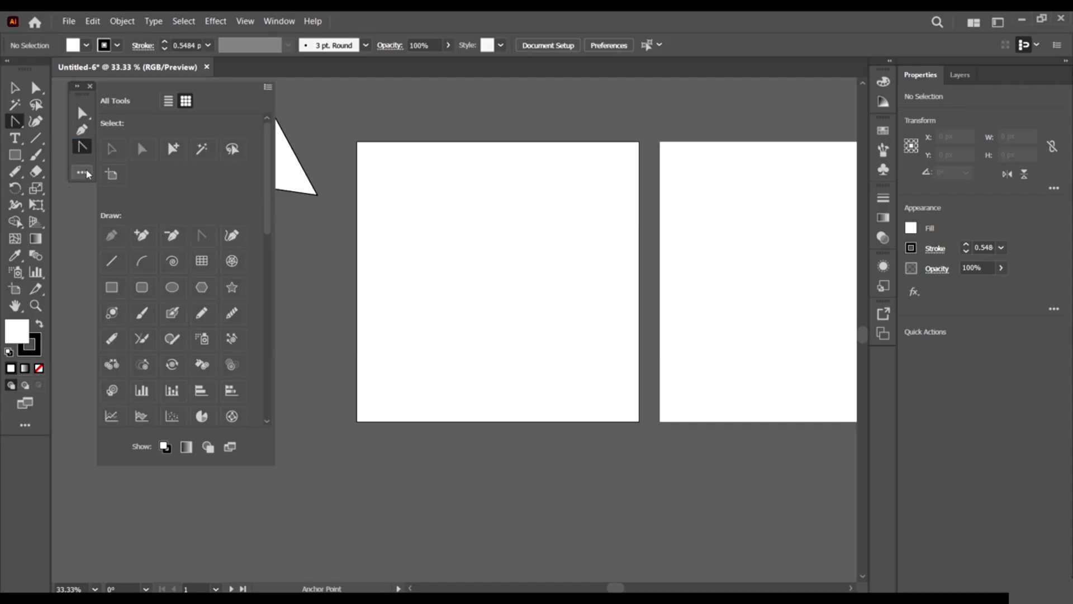
left_click(142, 287)
left_click_drag(141, 287, 83, 184)
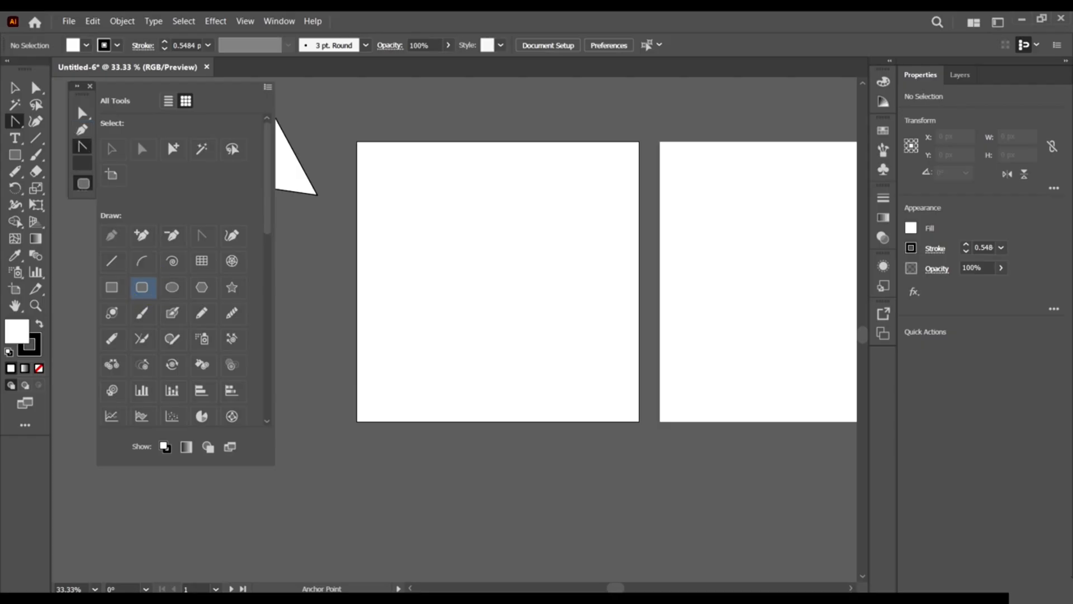
Add the Curvature and Star tools to the custom toolbar.
left_click(288, 267)
left_click(82, 190)
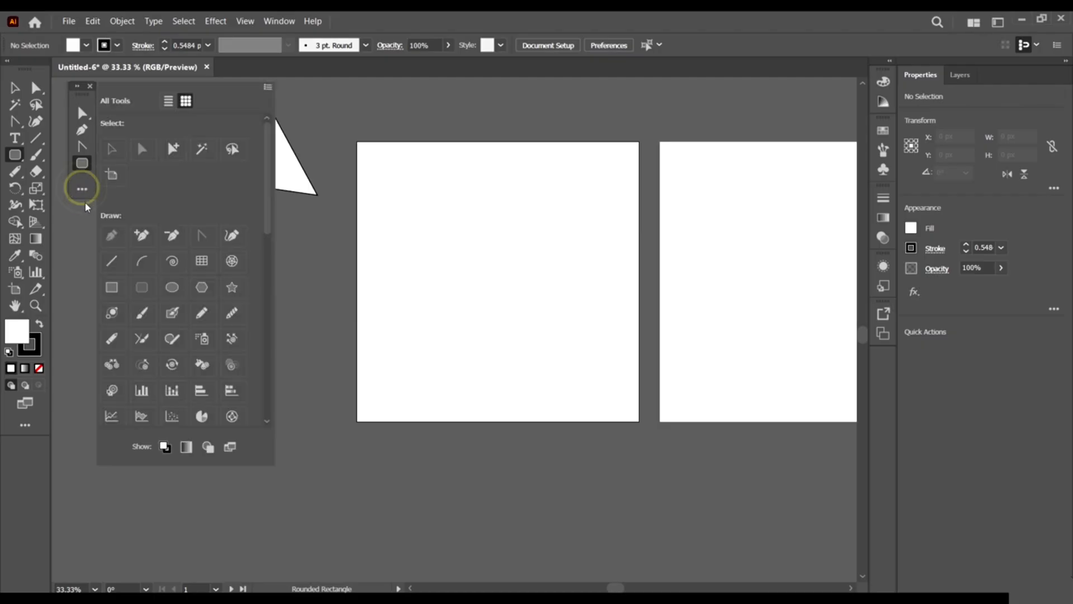
left_click(82, 193)
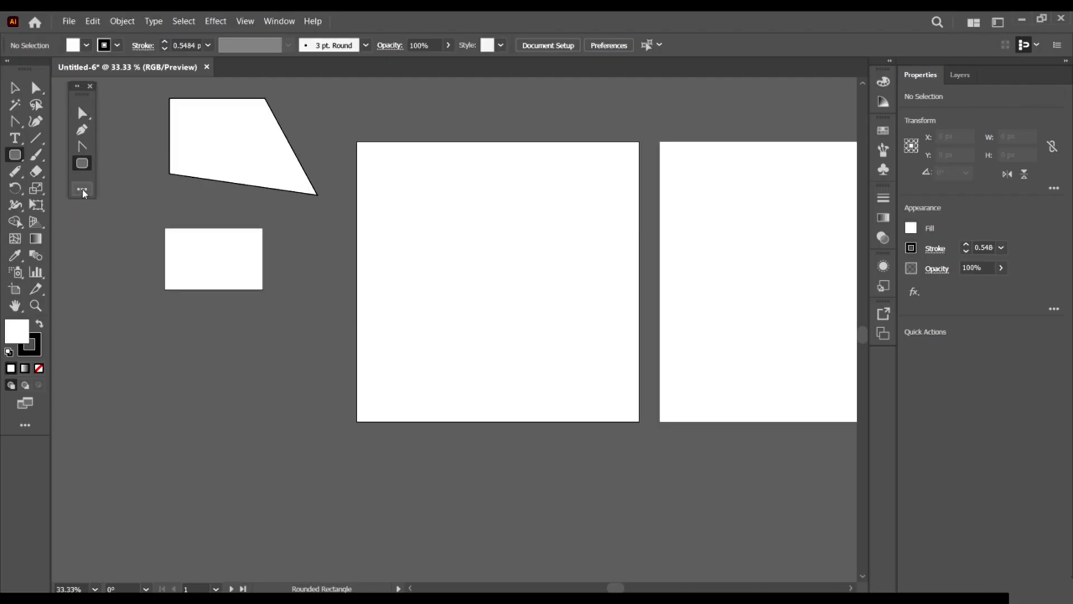
left_click(82, 189)
left_click_drag(172, 235, 82, 194)
left_click(232, 235)
left_click_drag(232, 289, 83, 211)
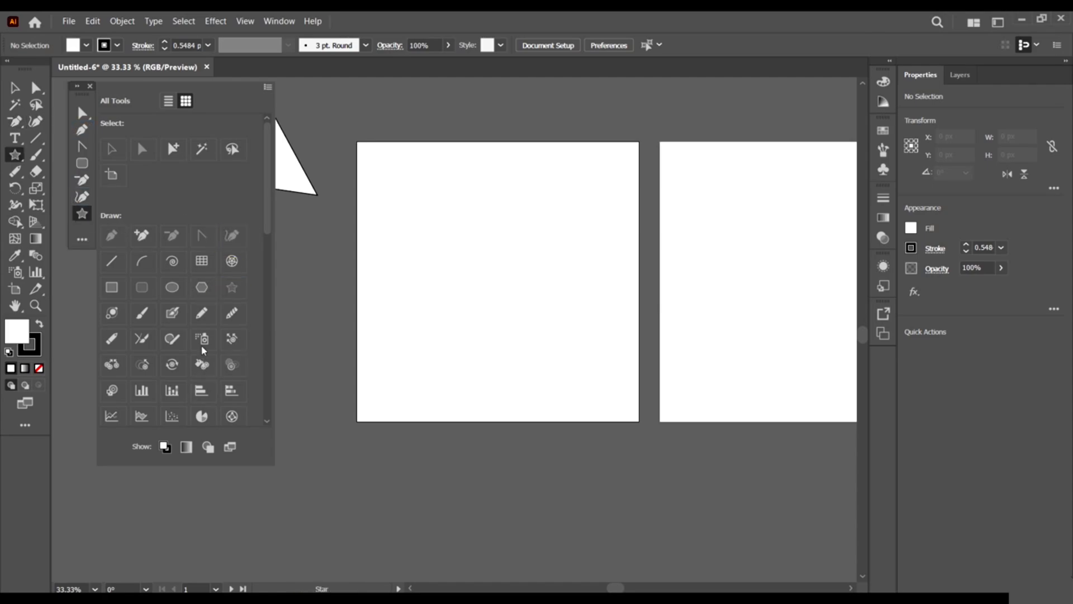
Add the Artboard tool to the custom toolbar and look through the tools list.
scroll(116, 234, "down", 5)
scroll(163, 242, "up", 5)
left_click_drag(114, 176, 82, 230)
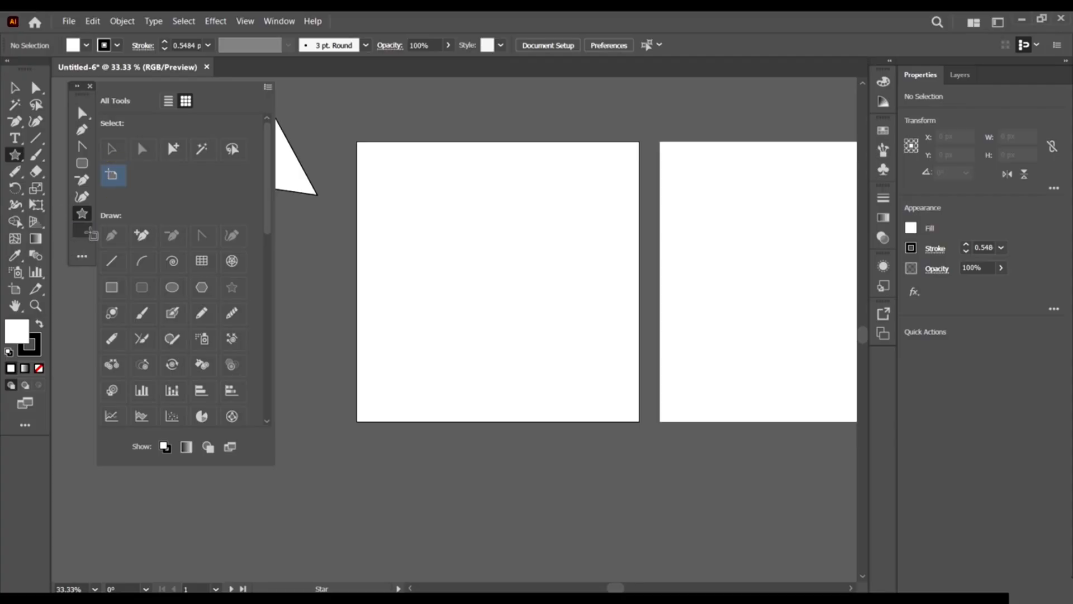
left_click(82, 231)
scroll(133, 234, "down", 5)
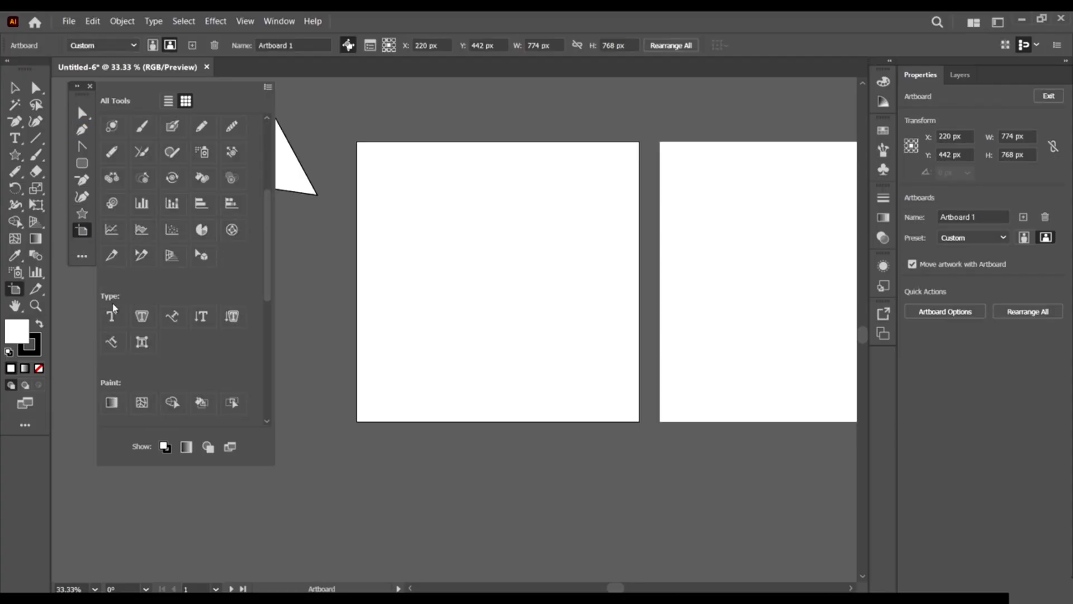
scroll(132, 296, "down", 4)
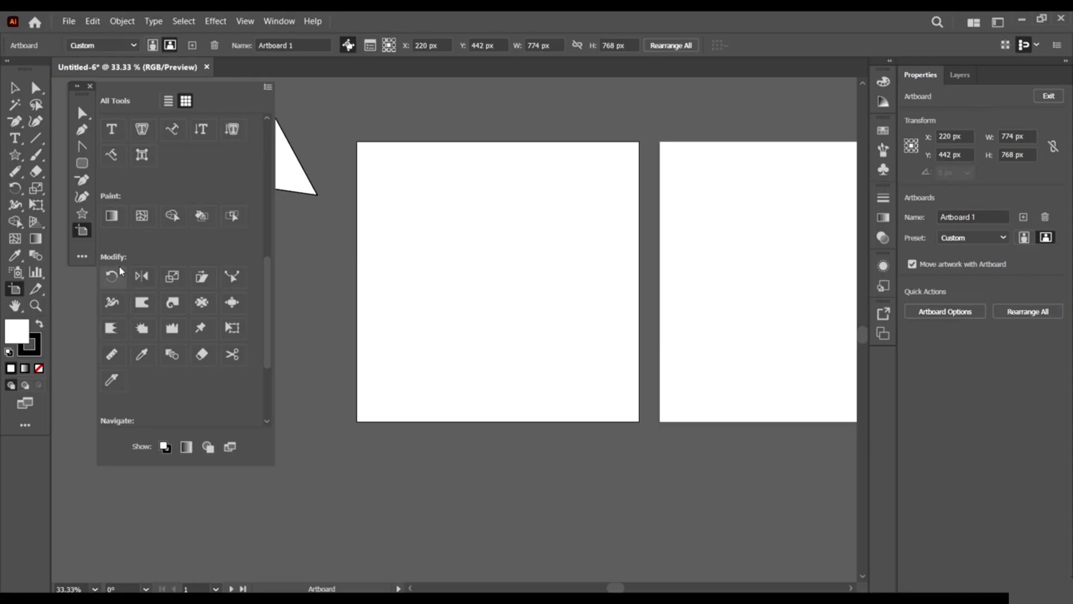
scroll(120, 275, "down", 3)
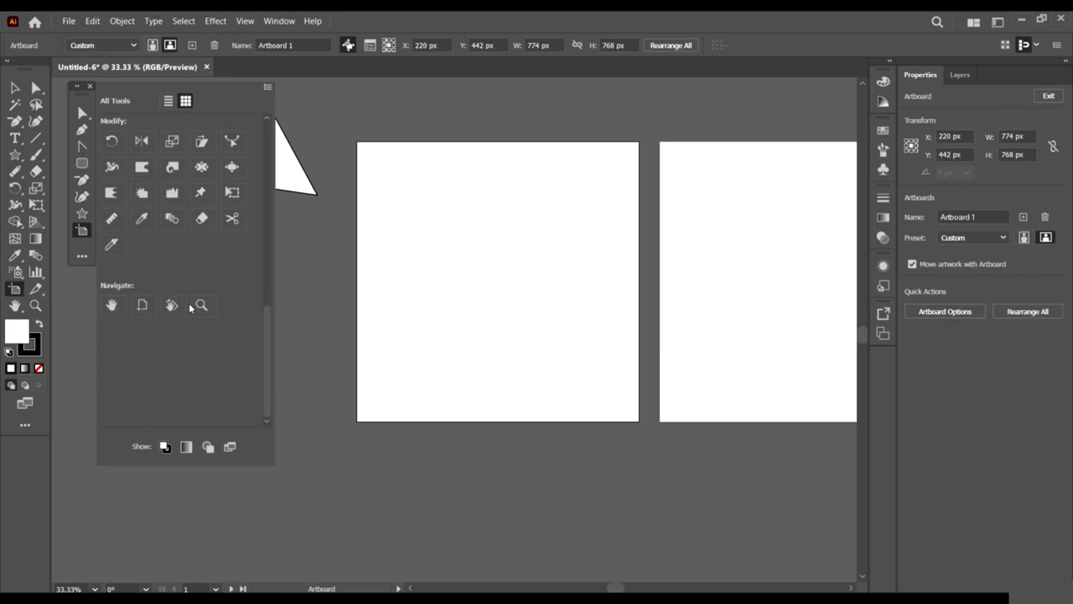
scroll(164, 343, "up", 5)
scroll(164, 343, "down", 5)
scroll(211, 275, "up", 5)
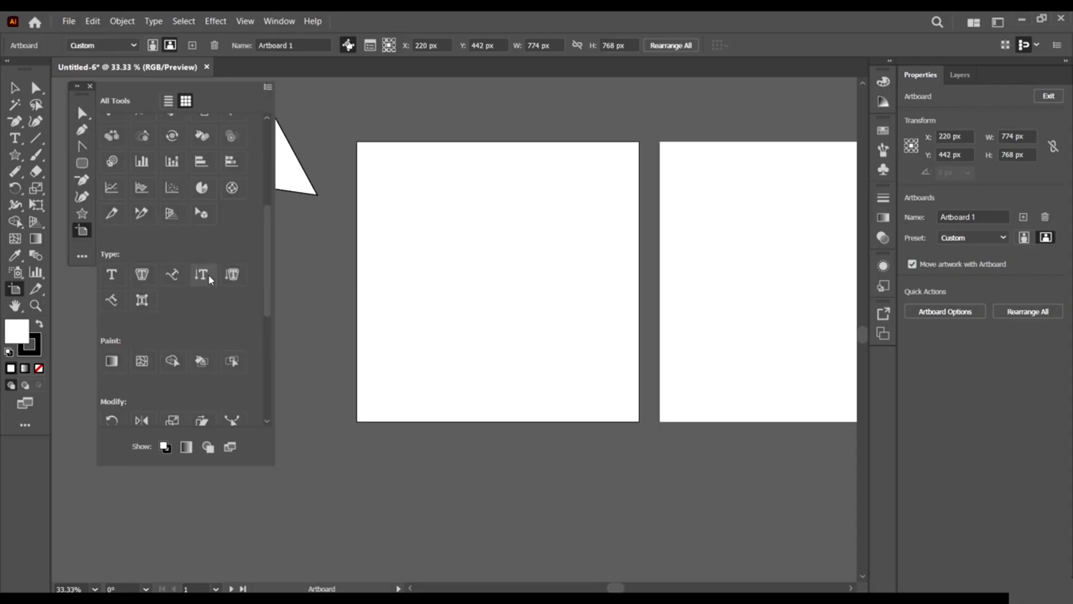
scroll(215, 278, "down", 2)
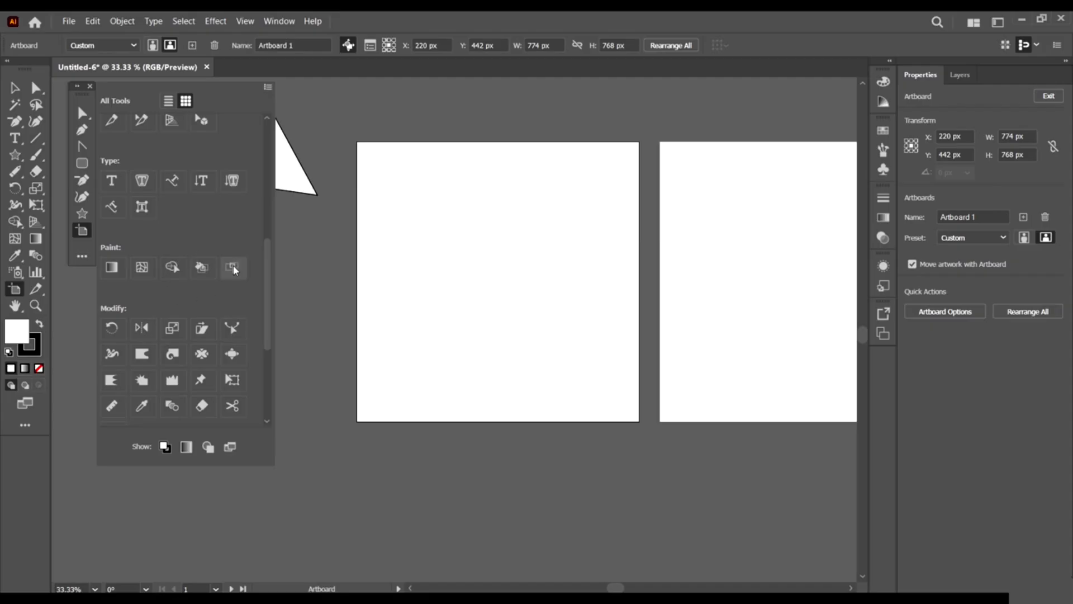
scroll(177, 320, "down", 3)
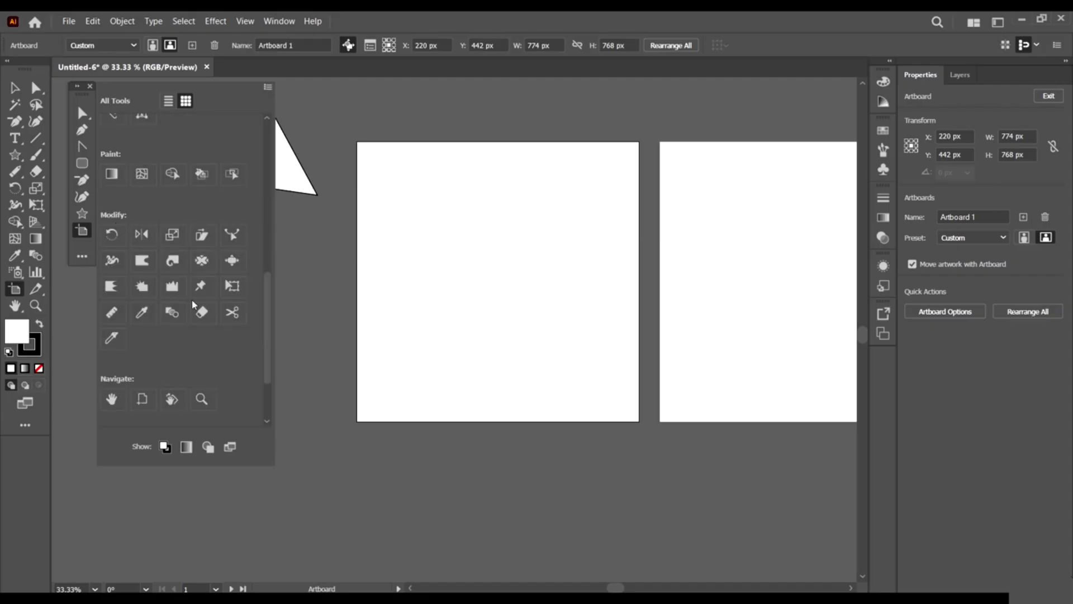
scroll(168, 235, "up", 10)
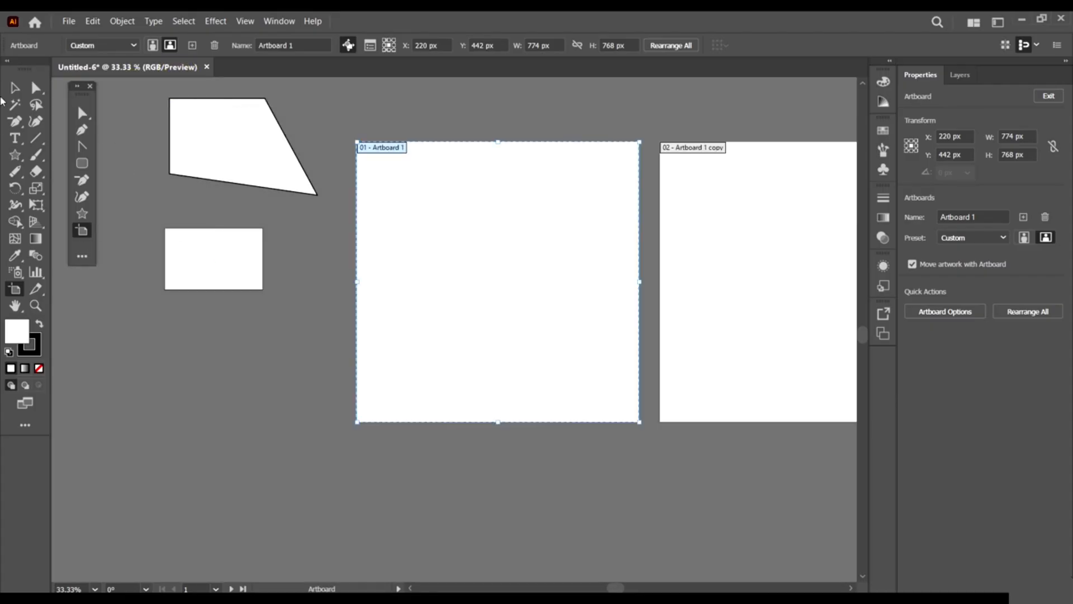
Uncheck Advanced under Window > Toolbars so only My Tool Bar remains.
left_click(14, 88)
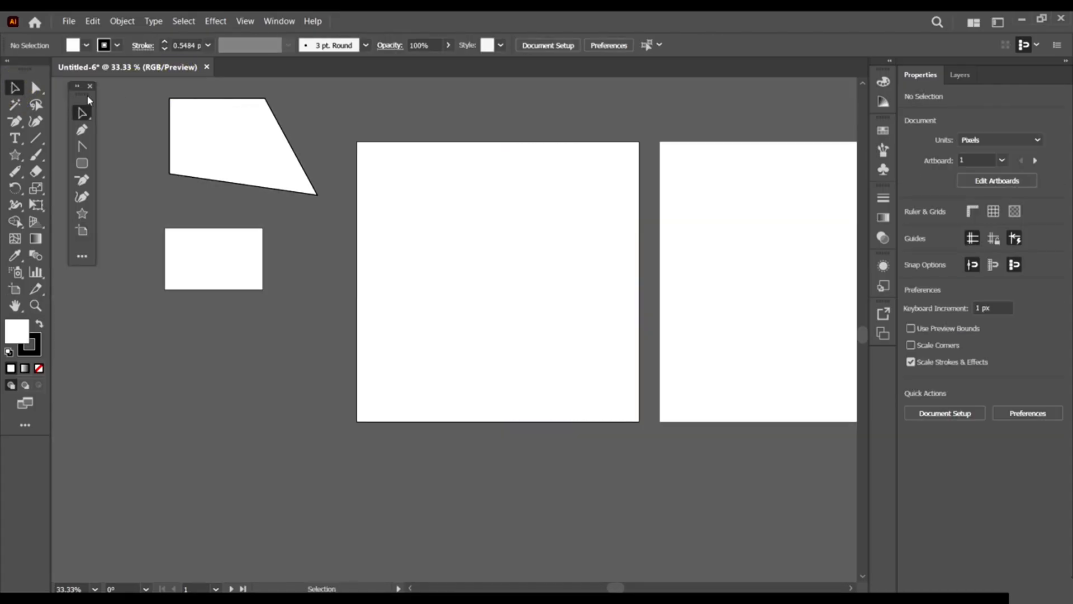
left_click_drag(88, 97, 119, 107)
left_click(279, 21)
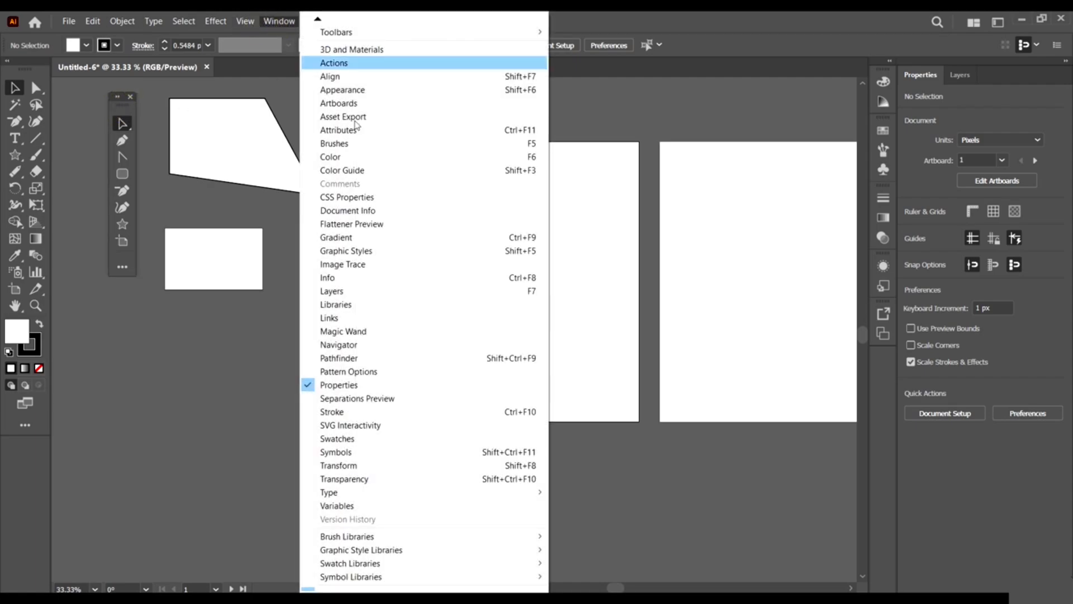
left_click(318, 20)
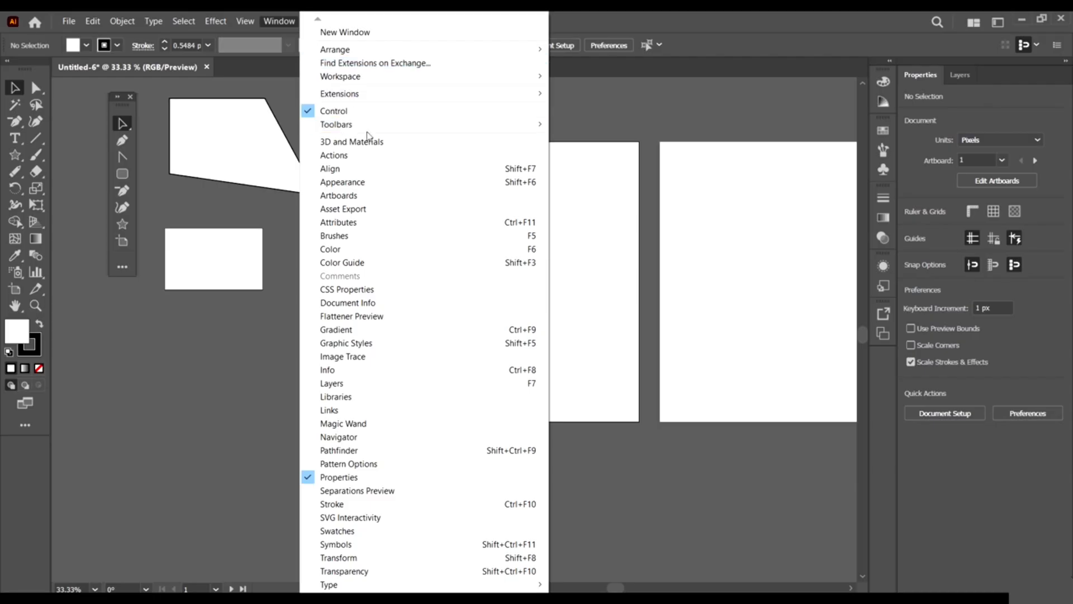
left_click(356, 127)
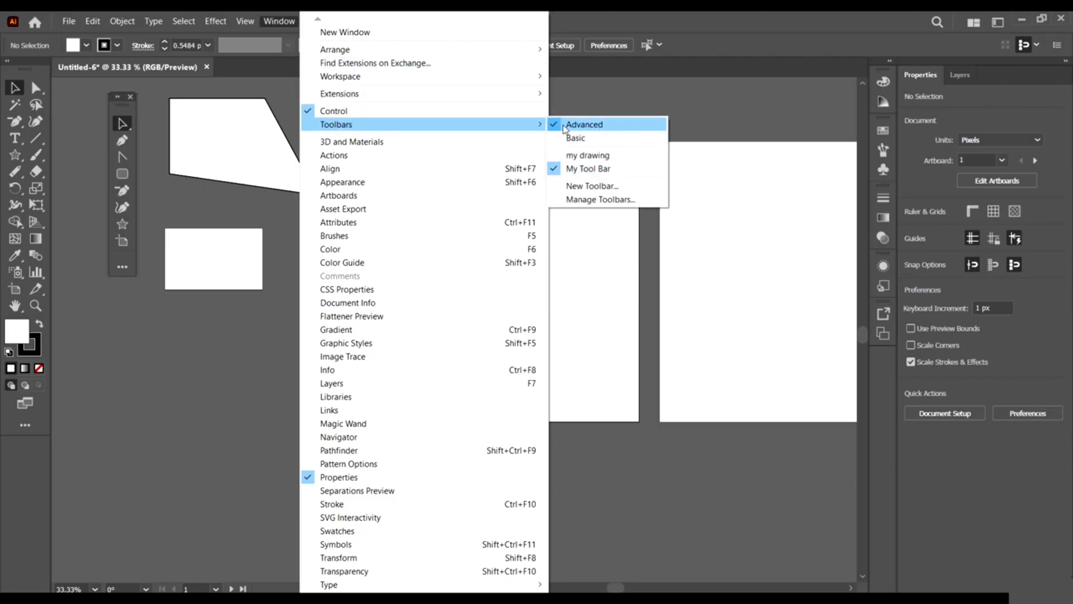
left_click(581, 124)
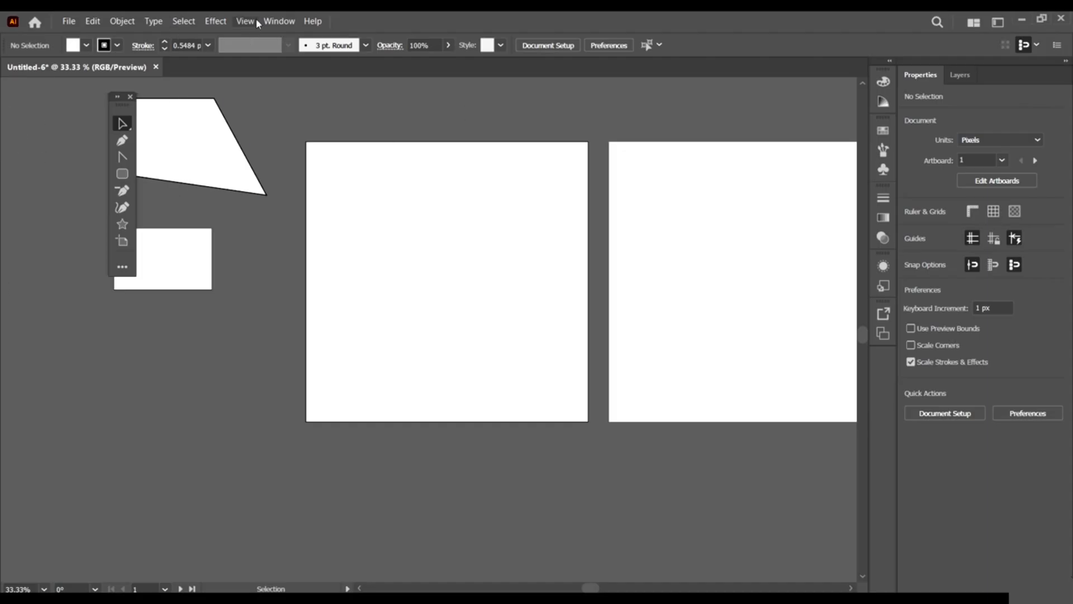
Move the quadrilateral onto Artboard 1.
left_click_drag(119, 108, 7, 140)
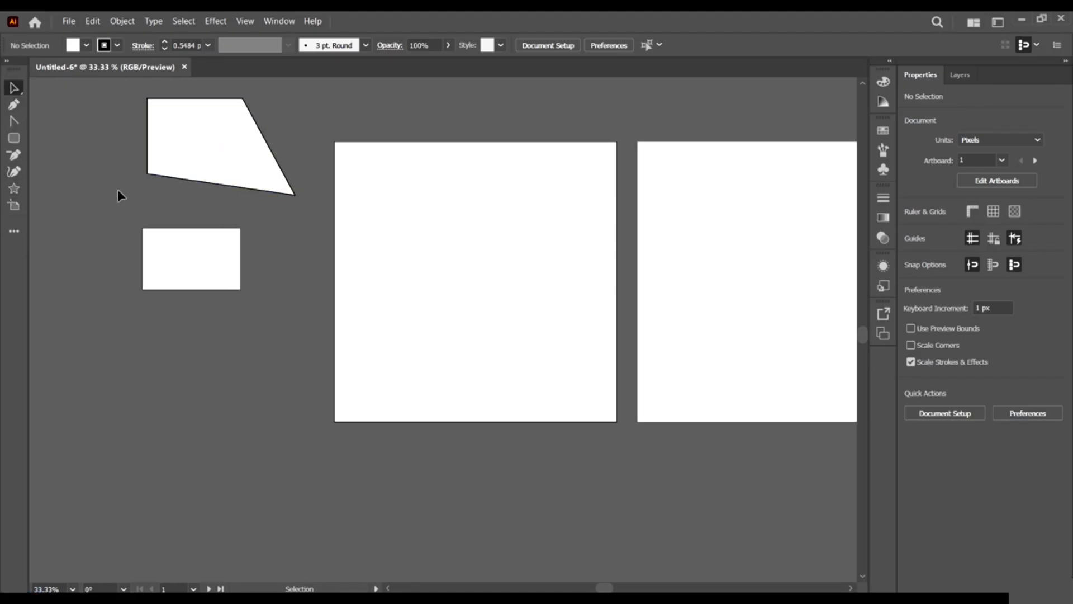
left_click_drag(194, 158, 377, 222)
left_click(609, 139)
Draw a large closed freeform shape with the Pen tool, wavy on top and cornered below.
left_click(12, 117)
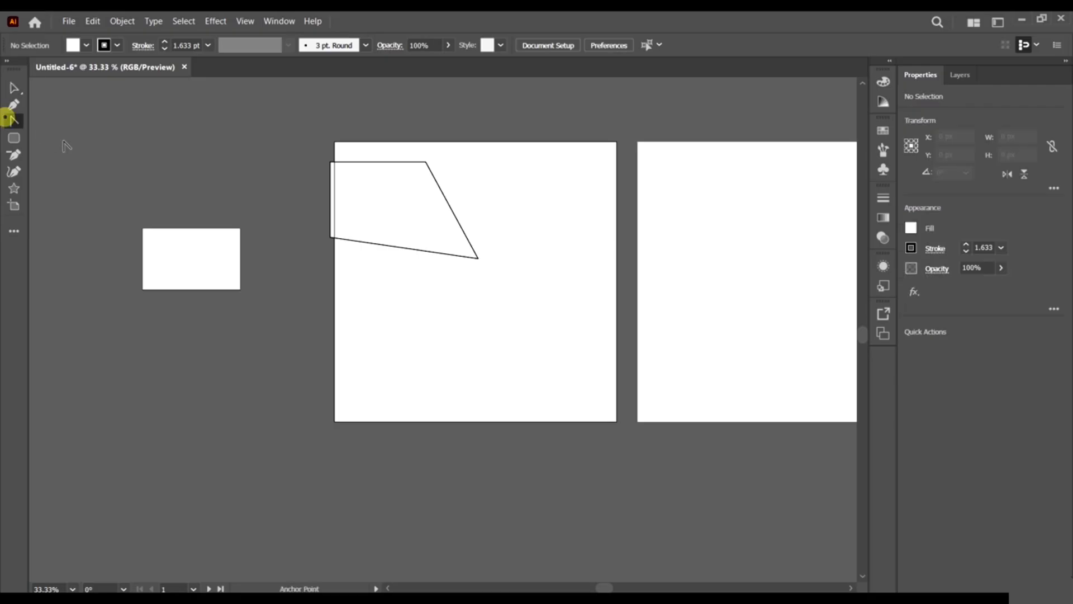
left_click(13, 103)
mouse_move(73, 141)
left_mouse_down()
mouse_move(125, 108)
mouse_move(187, 168)
left_mouse_up()
left_click_drag(203, 194, 212, 226)
left_click(263, 159)
left_click_drag(264, 121, 313, 111)
left_click(342, 118)
left_click(469, 150)
left_click(559, 227)
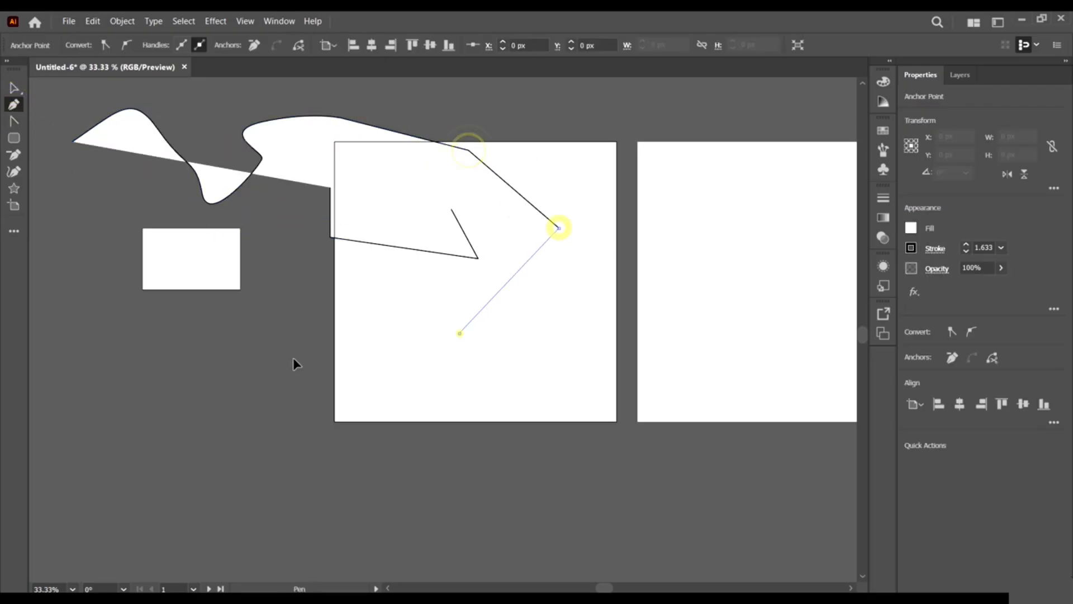
left_click(460, 333)
left_click(235, 362)
left_click(73, 141)
Move the freeform shape down and to the right.
left_click(14, 86)
left_click_drag(352, 226, 393, 384)
scroll(533, 308, "down", 3)
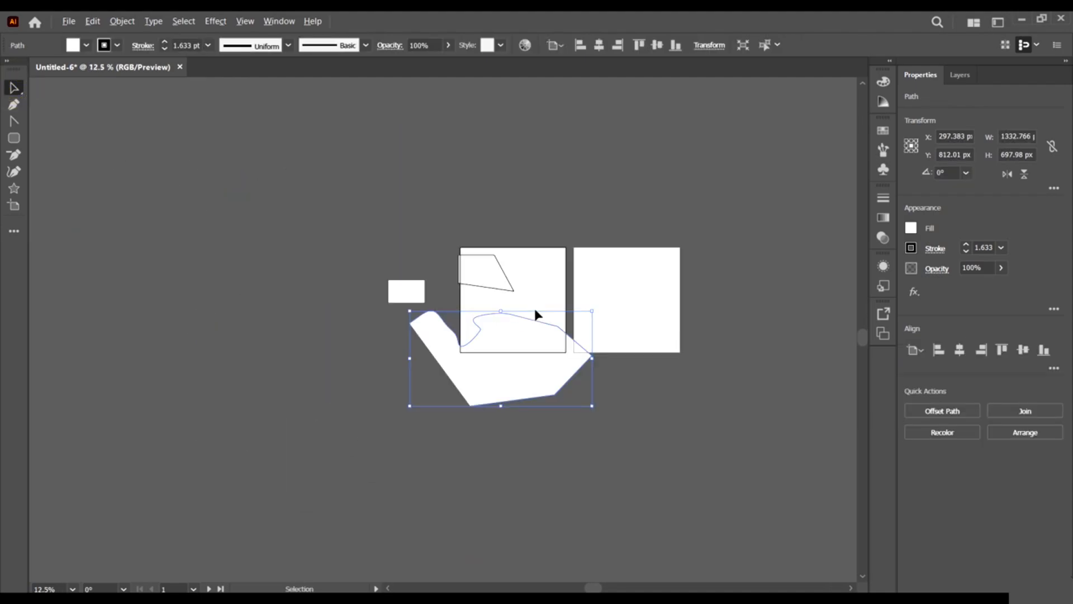
left_click(336, 287)
scroll(663, 304, "up", 3)
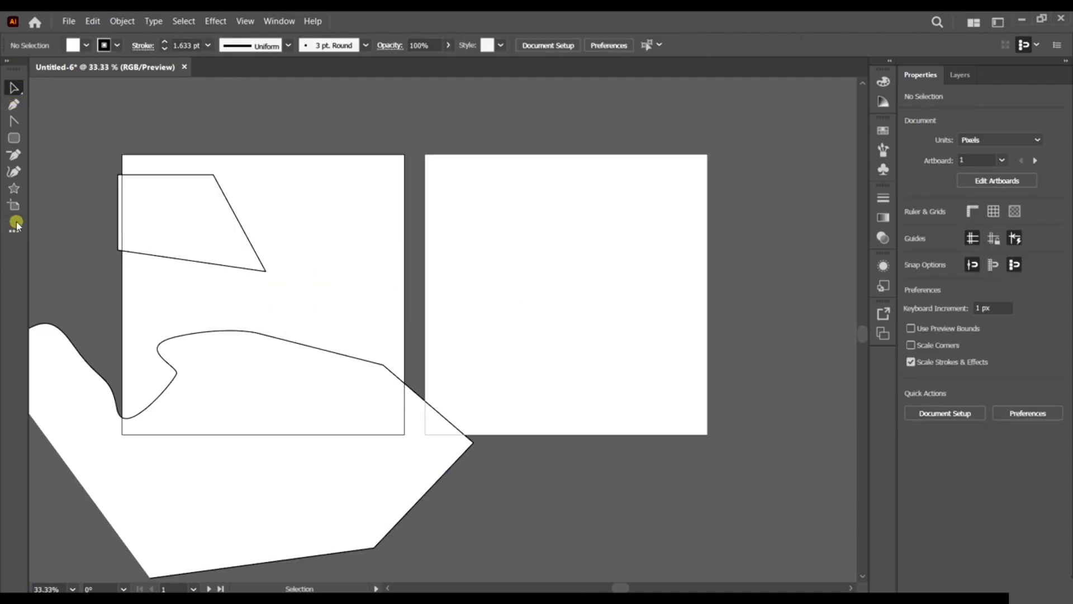
Draw a large star over the right artboard.
left_click(14, 205)
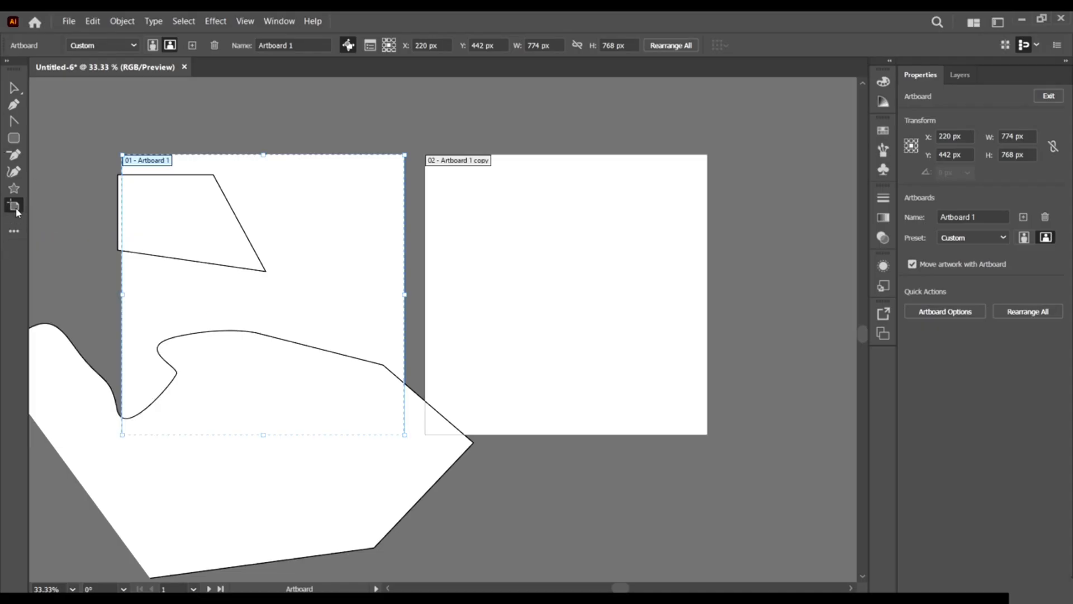
left_click(14, 188)
left_click_drag(531, 203, 760, 421)
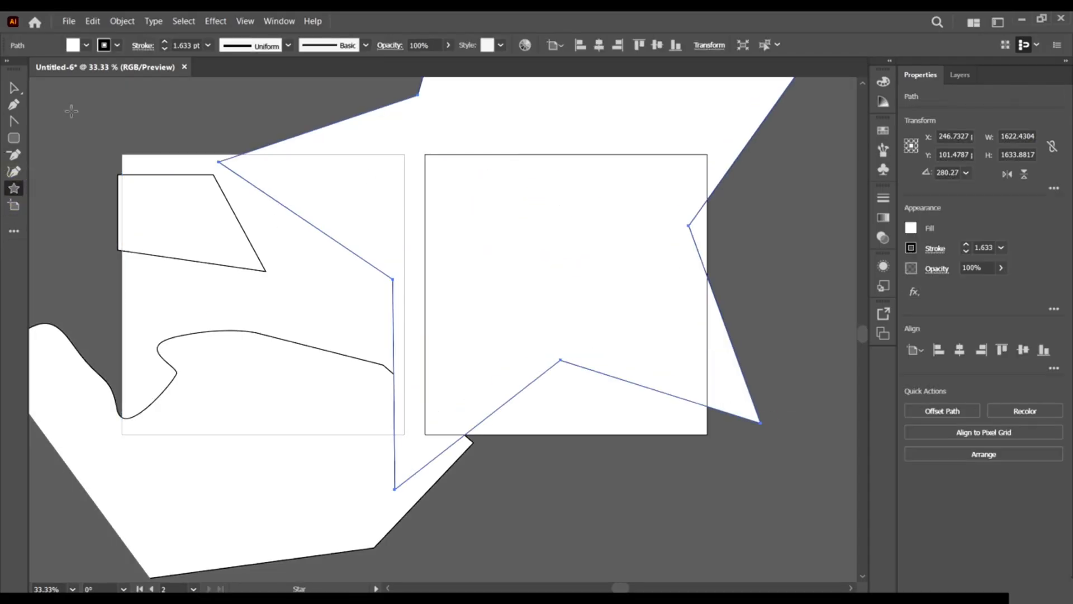
Draw a small rectangle at the top left and delete its top-right anchor point.
left_click(15, 135)
left_click_drag(80, 104, 139, 173)
left_click(14, 154)
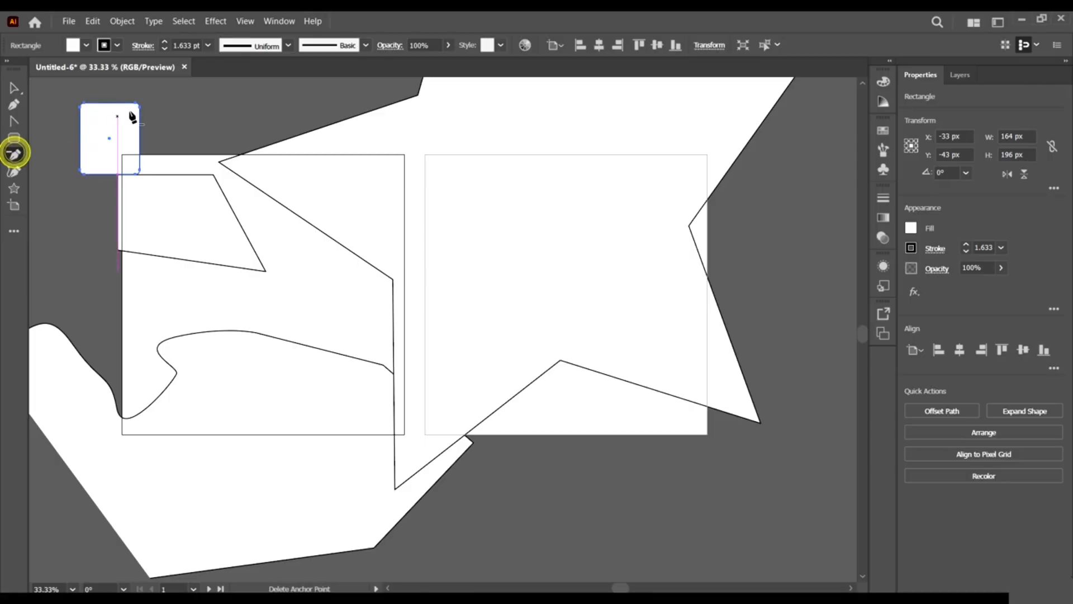
left_click(138, 108)
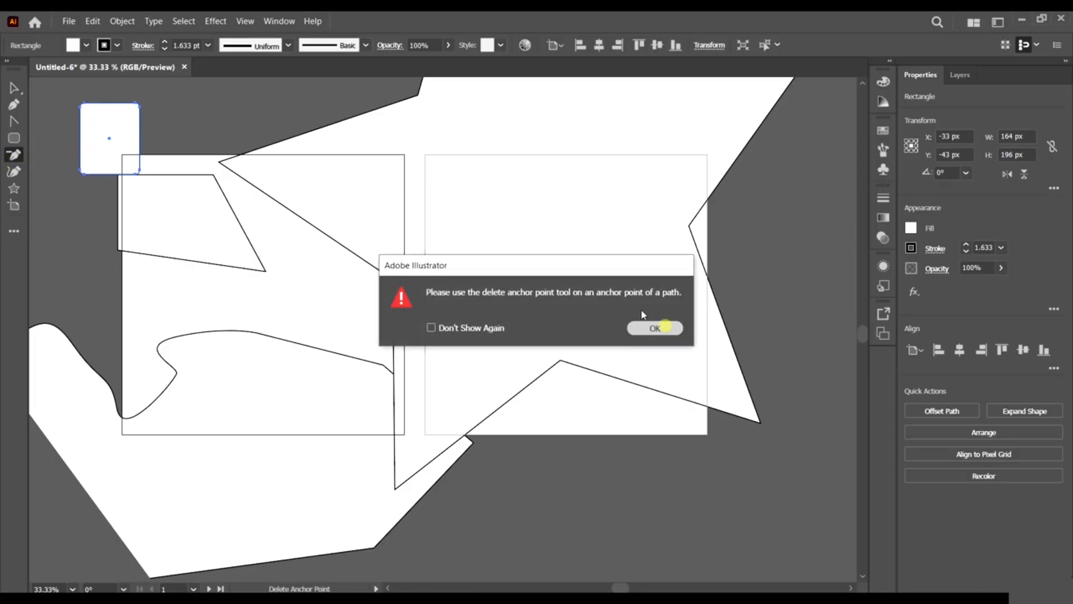
left_click(651, 329)
left_click(139, 106)
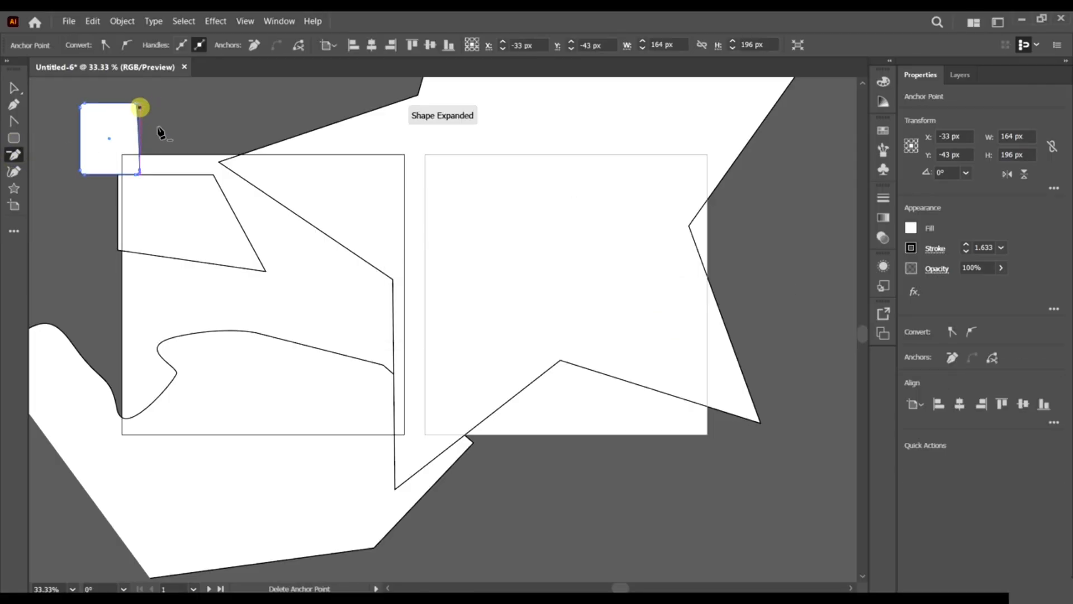
Deselect the rectangle and drag the custom tool panel away to close it.
left_click(14, 88)
left_click(155, 105)
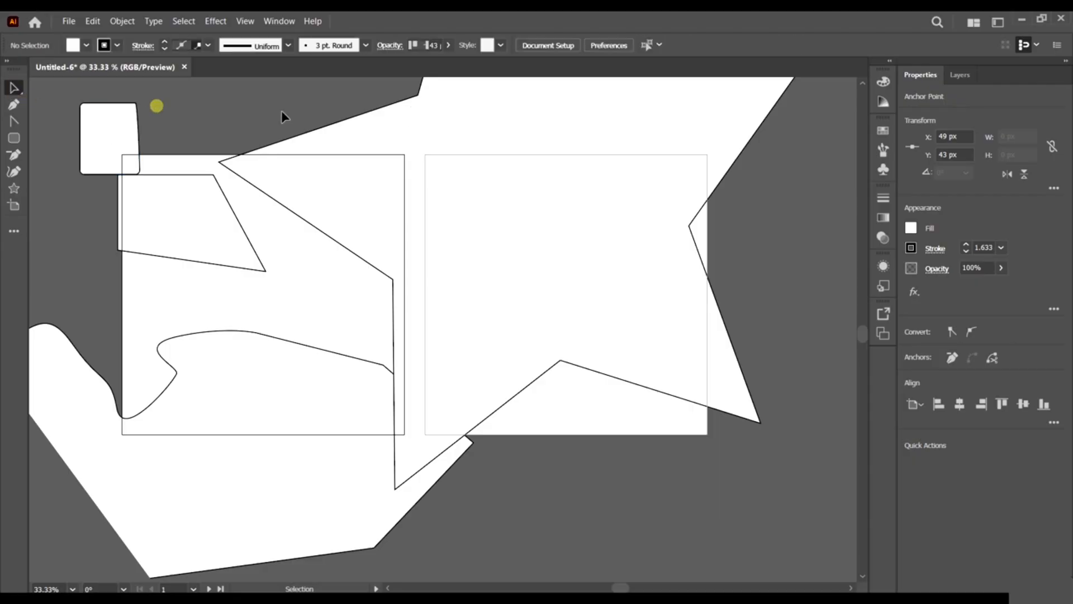
scroll(135, 192, "down", 2)
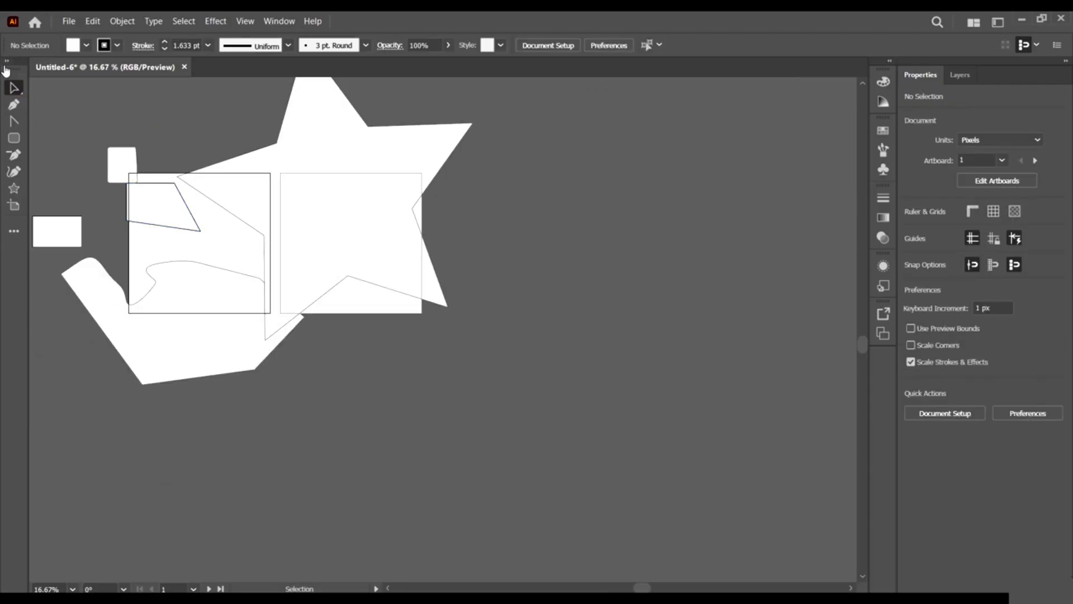
left_click_drag(5, 70, 603, 190)
Close the floating tool panel and switch to the Advanced toolbar.
left_click(618, 178)
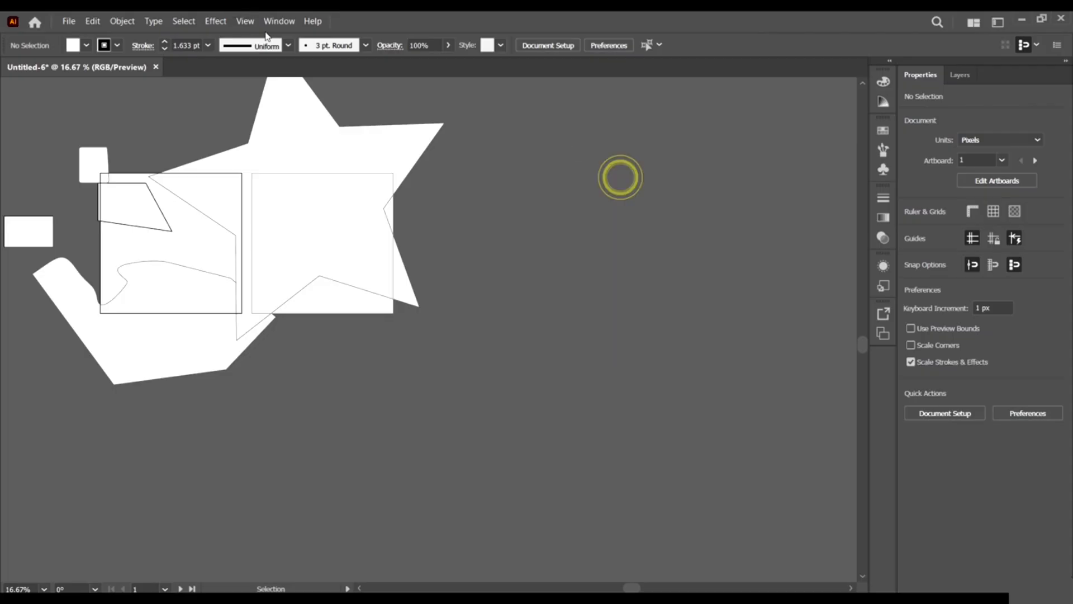
left_click(277, 21)
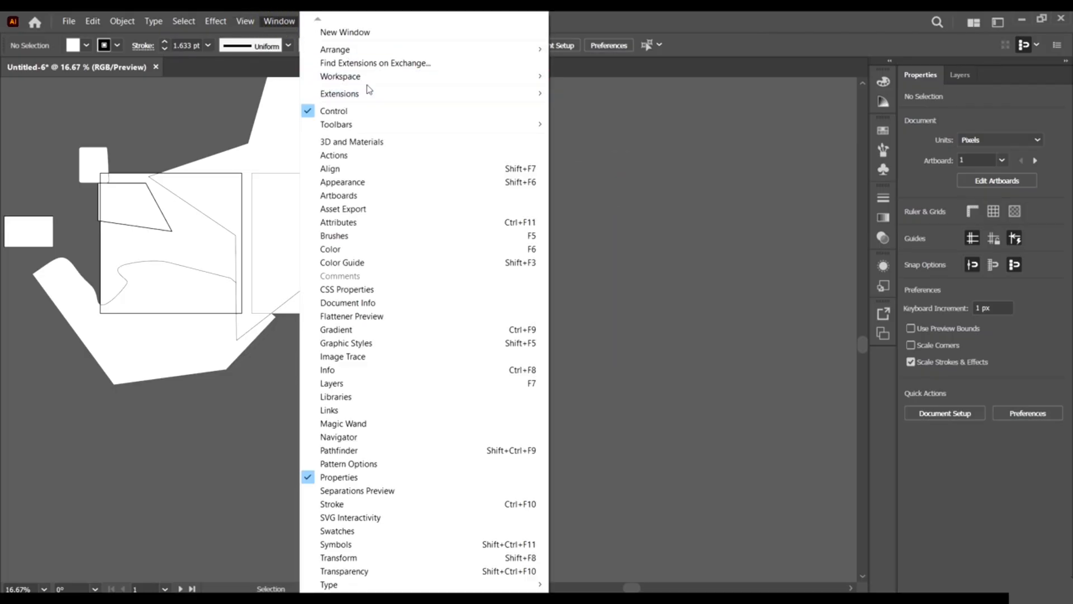
mouse_move(393, 130)
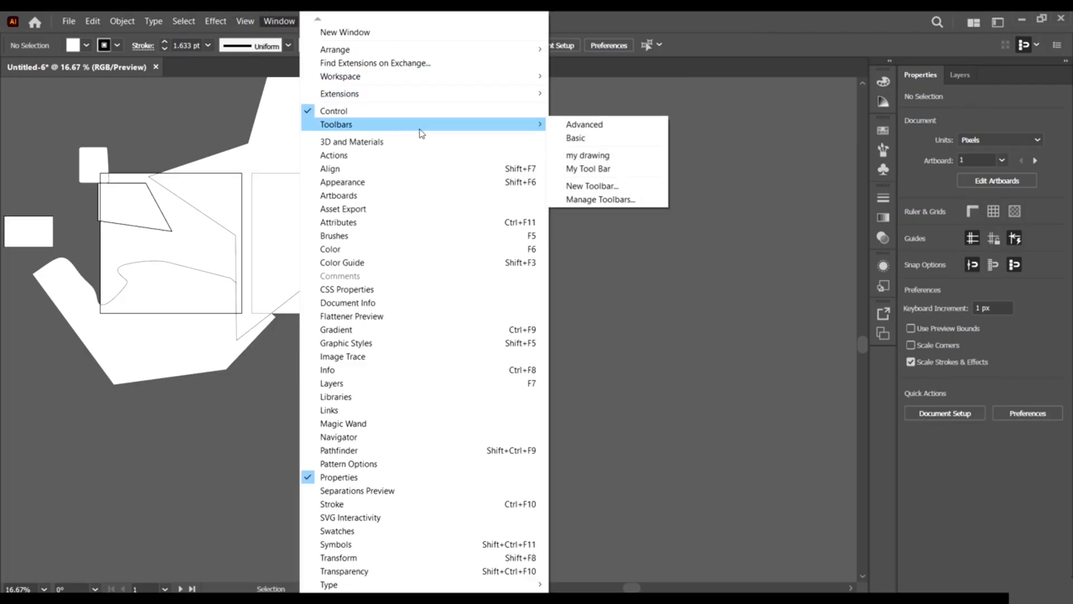
left_click(592, 126)
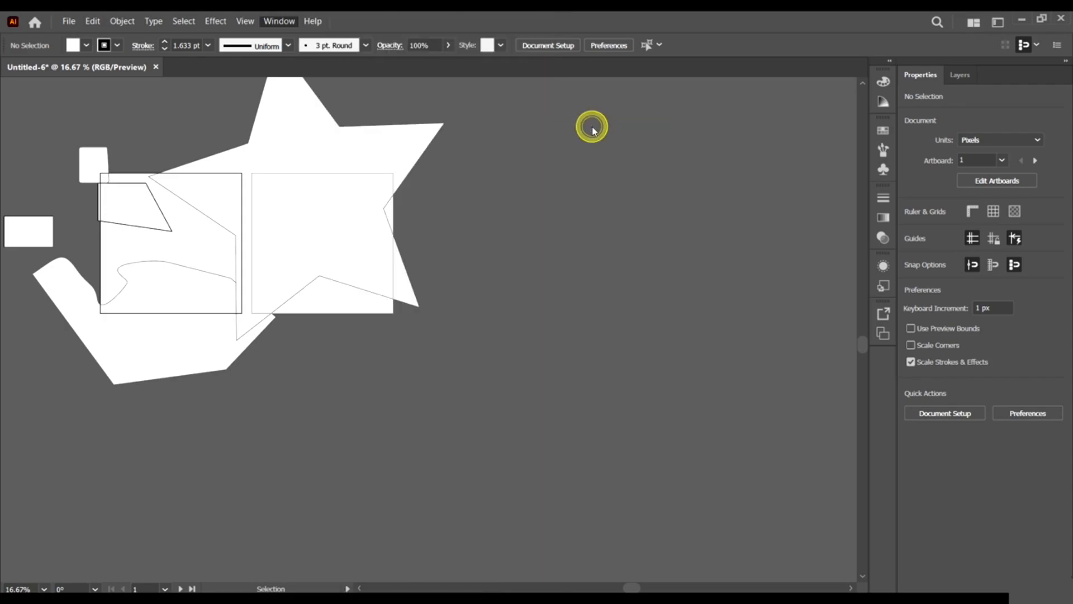
In Manage Toolbars, delete the 'my drawing' toolbar.
left_click(25, 426)
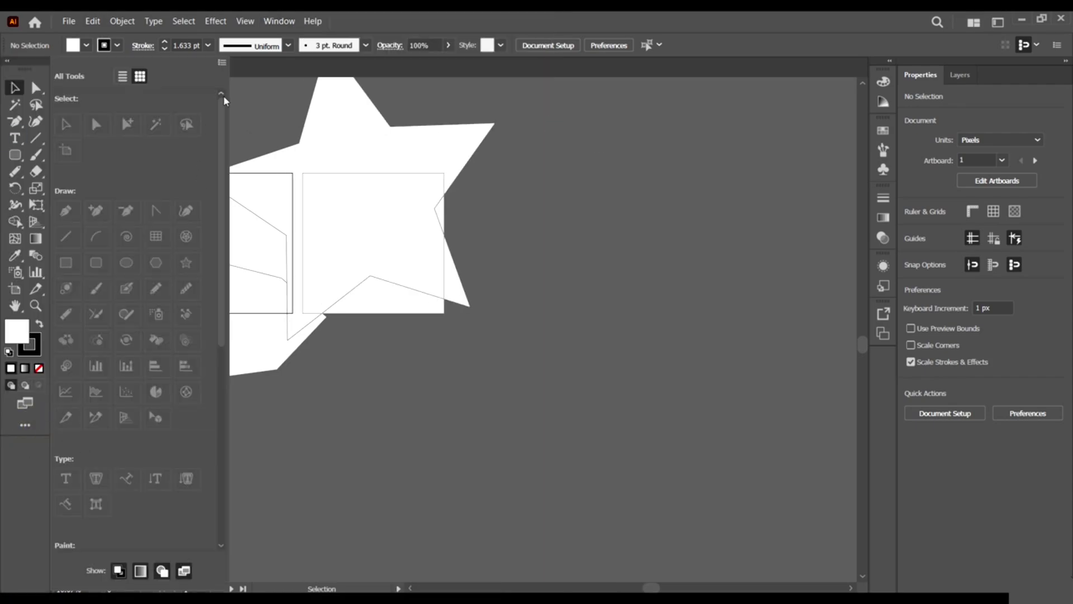
left_click(222, 62)
left_click(287, 126)
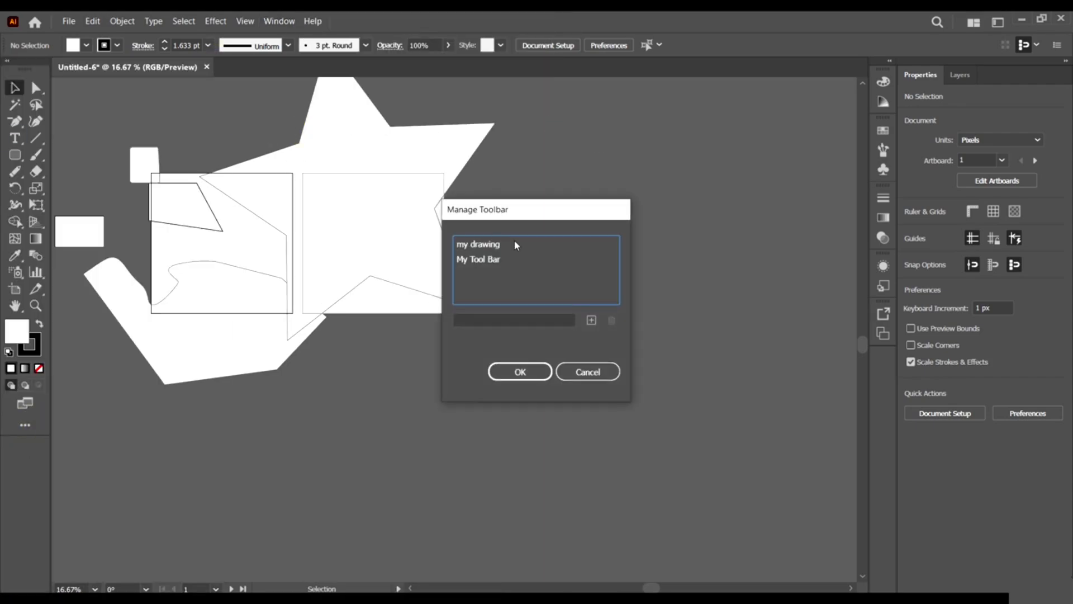
left_click_drag(566, 219, 732, 191)
left_click(687, 215)
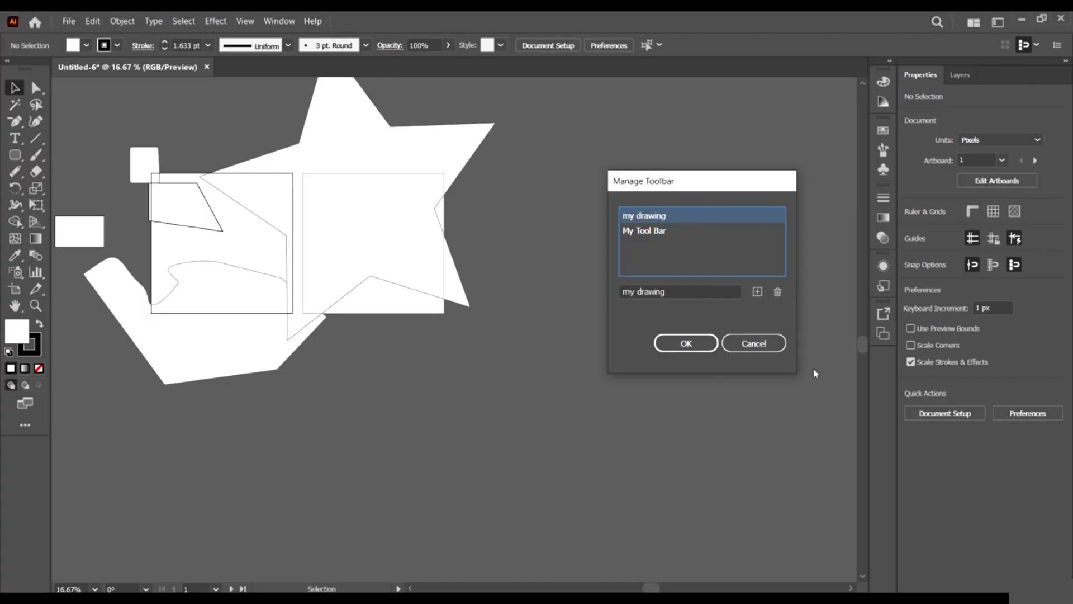
left_click(779, 291)
left_click(714, 246)
Delete 'My Tool Bar', add then remove test untitled toolbars, and confirm with OK.
left_click(683, 213)
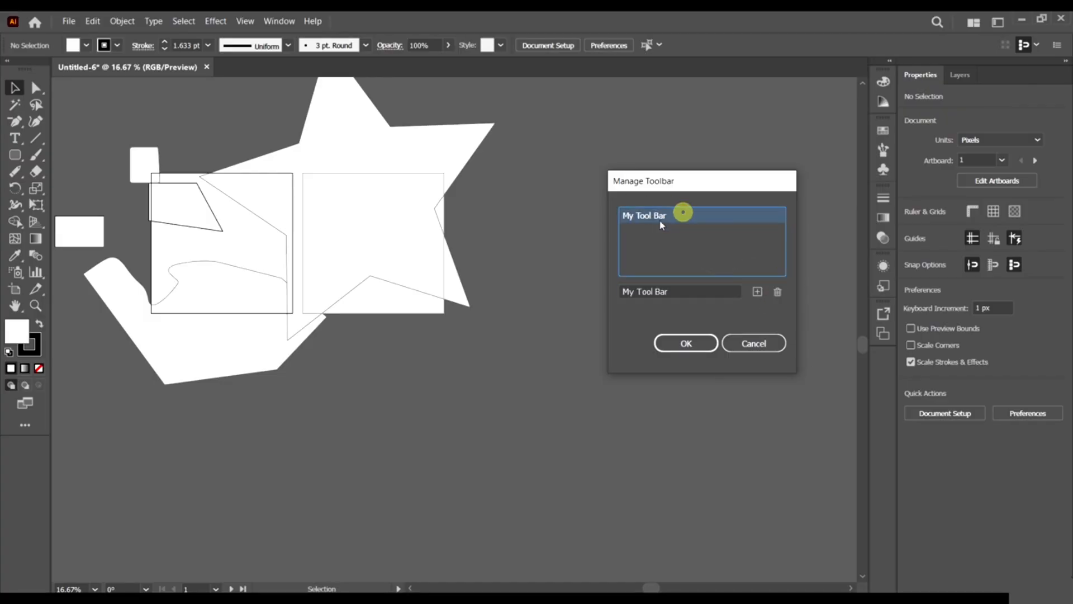
left_click(776, 291)
left_click(758, 291)
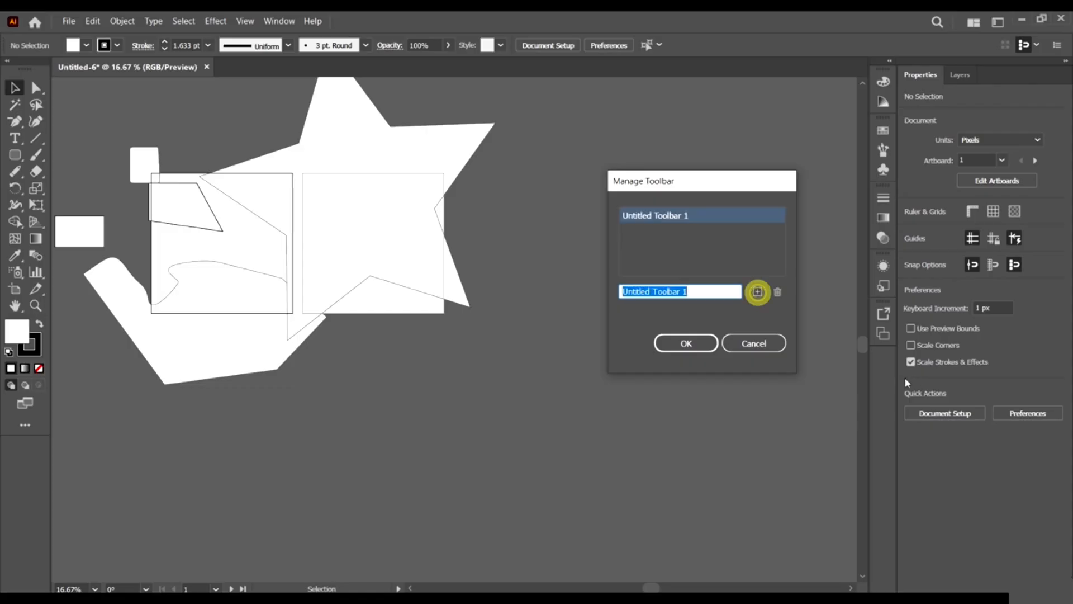
left_click(757, 292)
left_click(758, 291)
left_click(757, 291)
left_click(757, 291)
left_click(757, 291)
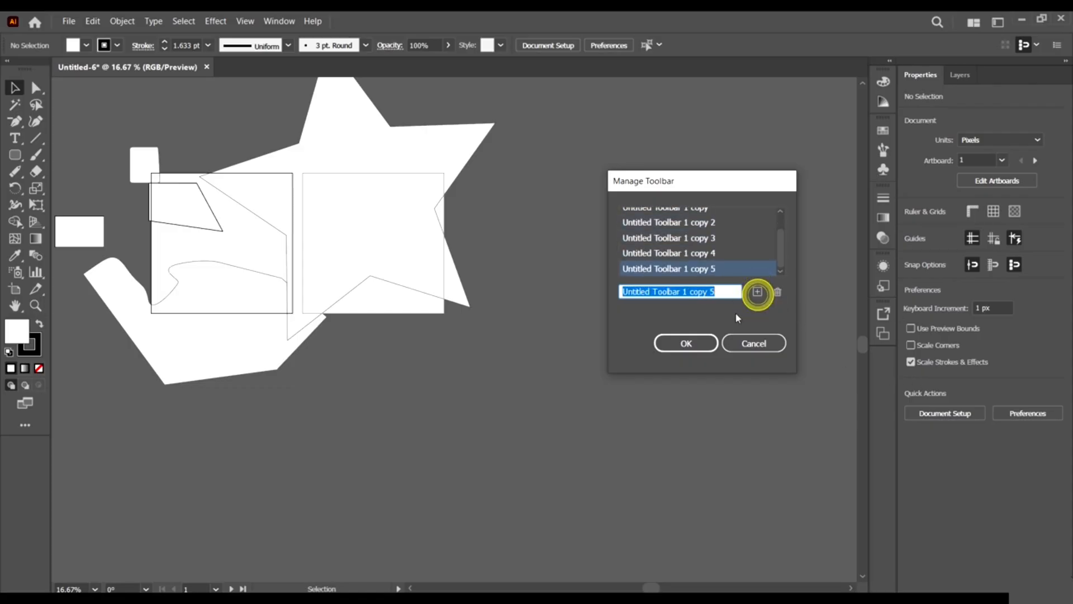
left_click(776, 291)
left_click(776, 291)
left_click(777, 291)
left_click(776, 291)
left_click(776, 291)
left_click(776, 292)
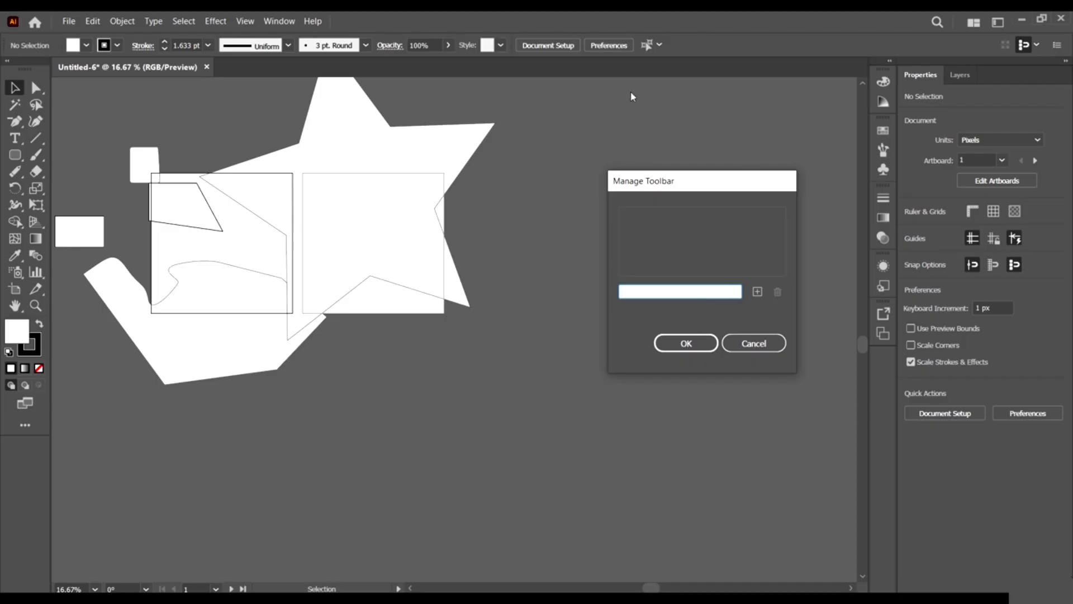
left_click(668, 342)
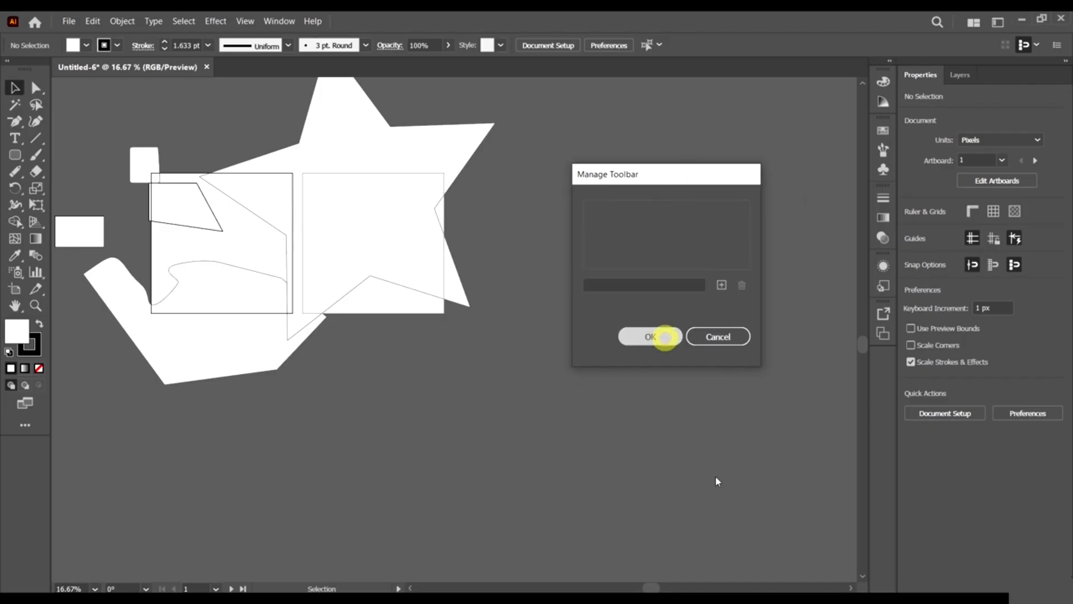
scroll(601, 334, "down", 1)
Select and delete all artwork, leaving the two blank artboards.
key("ctrl+a")
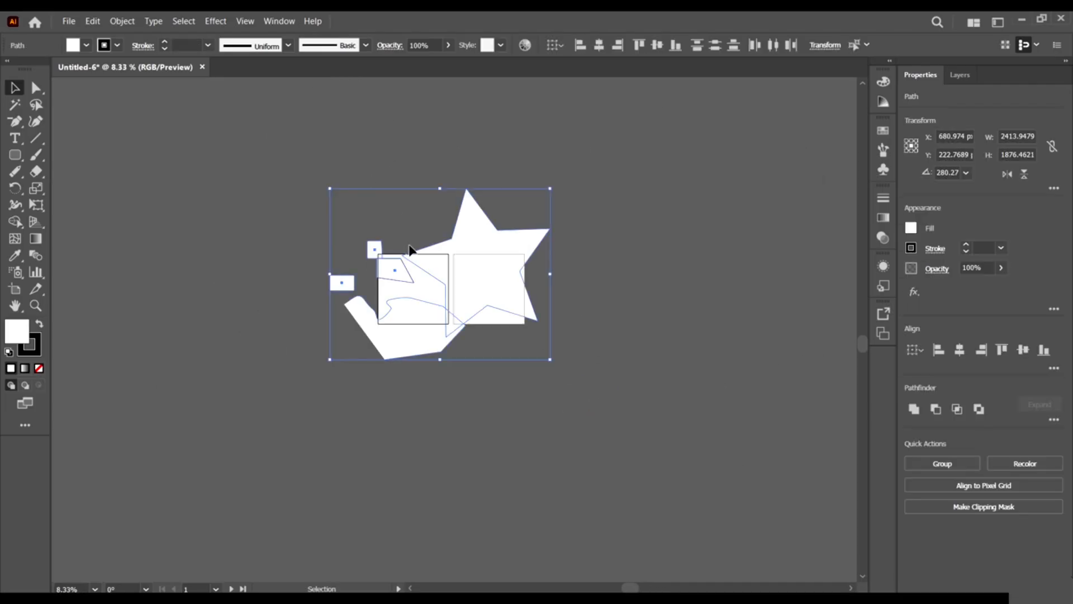
key("Delete")
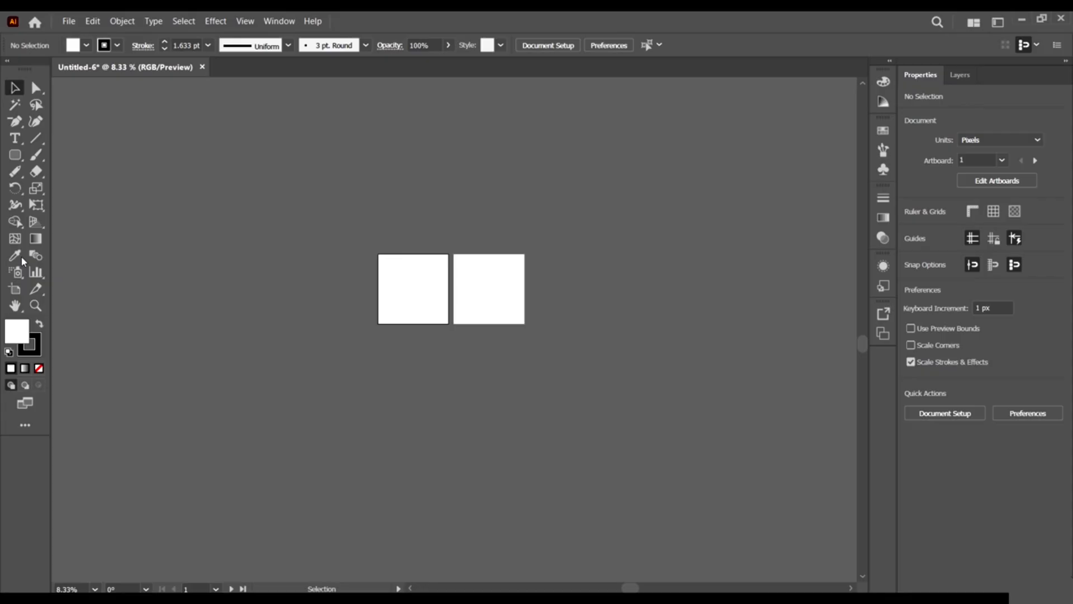
left_click(24, 425)
left_click(423, 309)
scroll(437, 288, "up", 4)
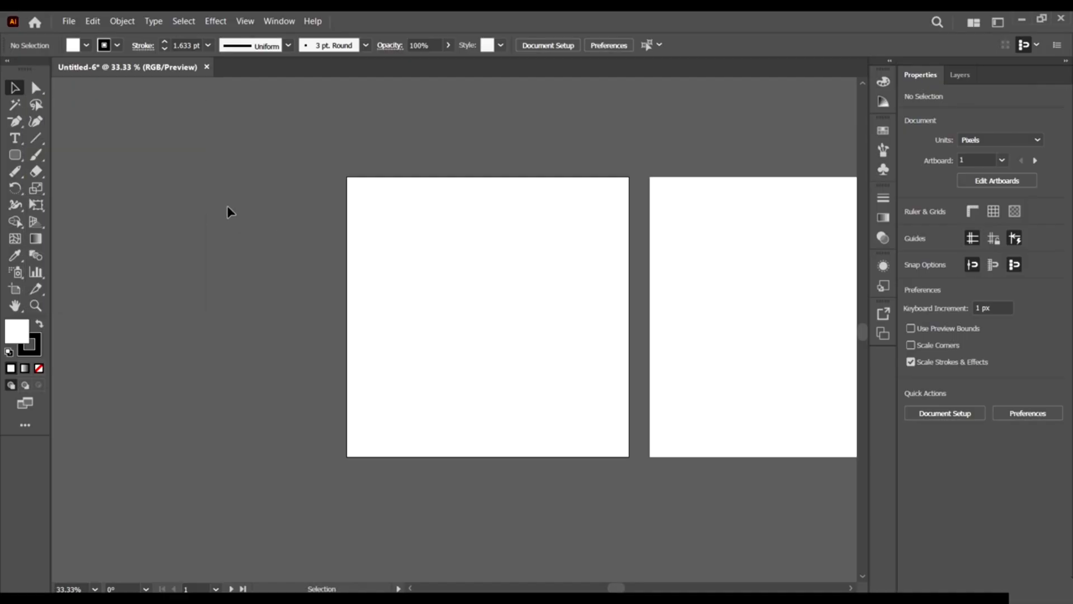
Cycle through the selection tools, ending on the Magic Wand tool.
left_click(34, 89)
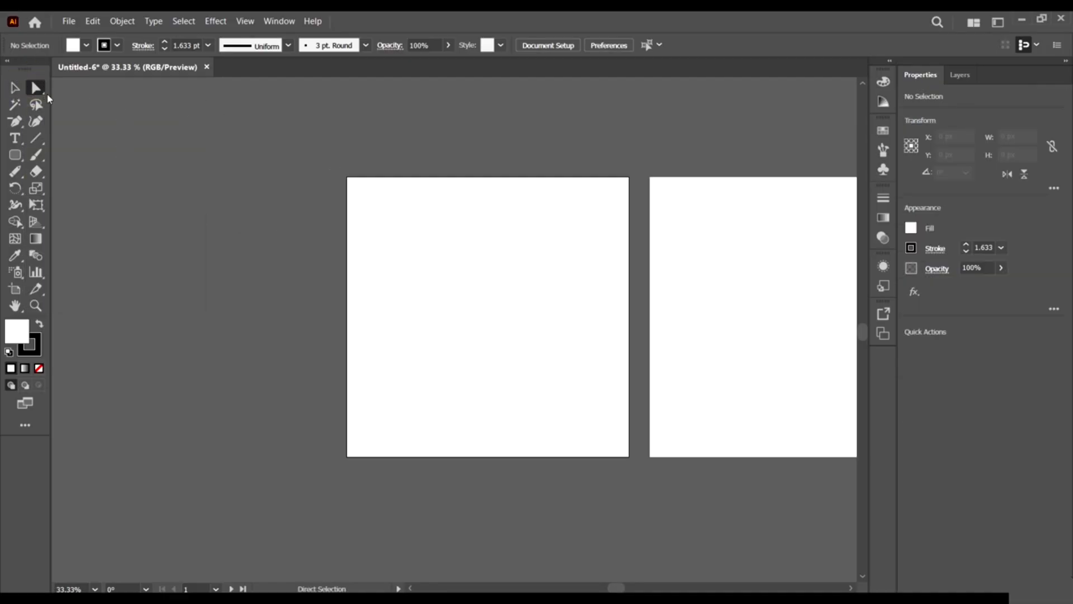
left_click(37, 89)
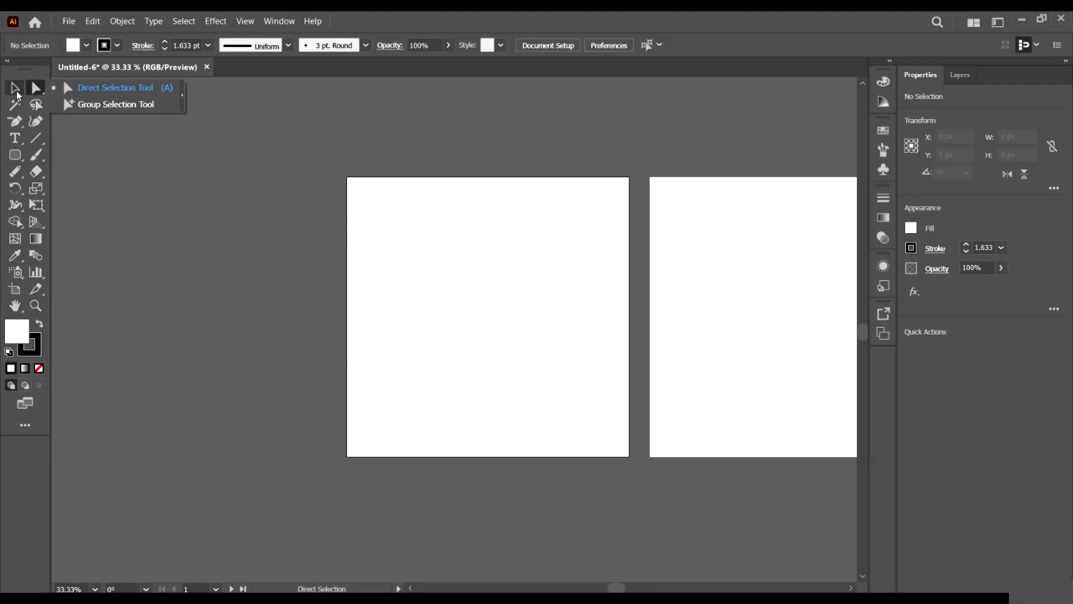
left_click(14, 89)
left_click(17, 110)
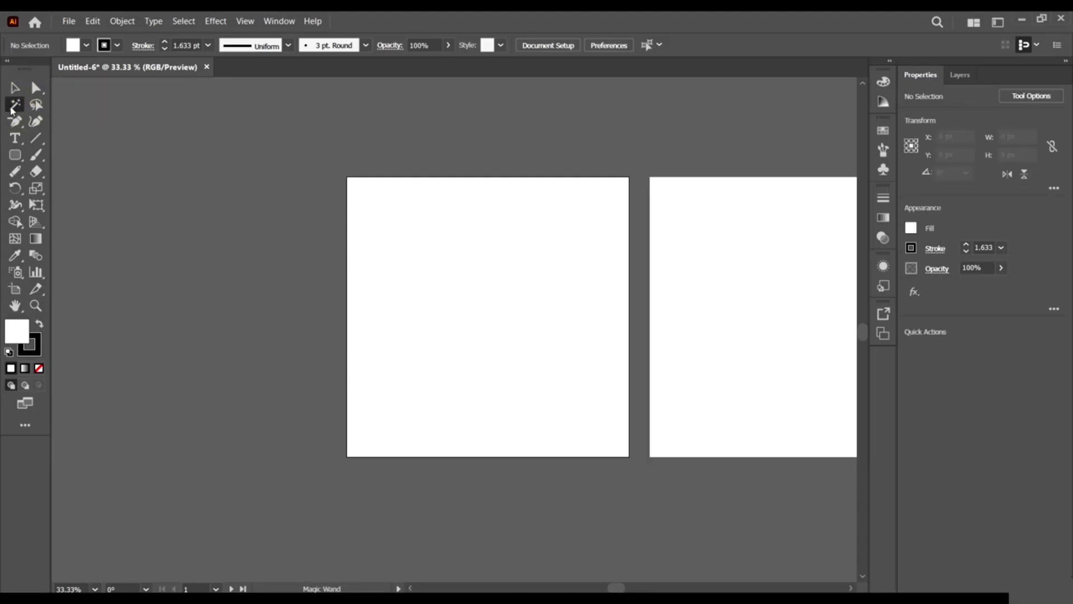
left_click(11, 155)
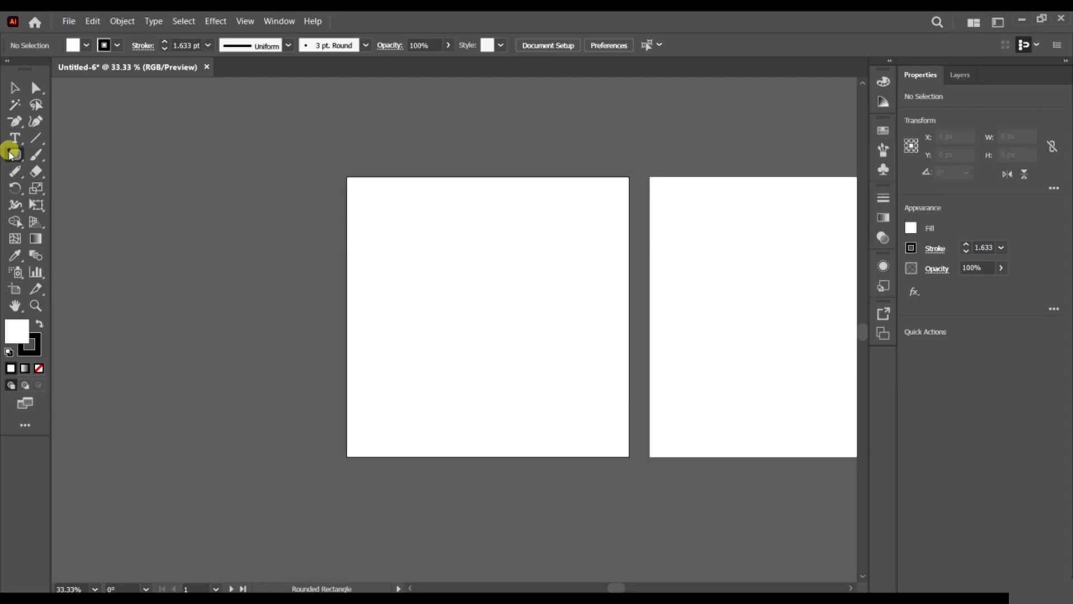
left_click(60, 154)
left_click_drag(201, 156, 273, 221)
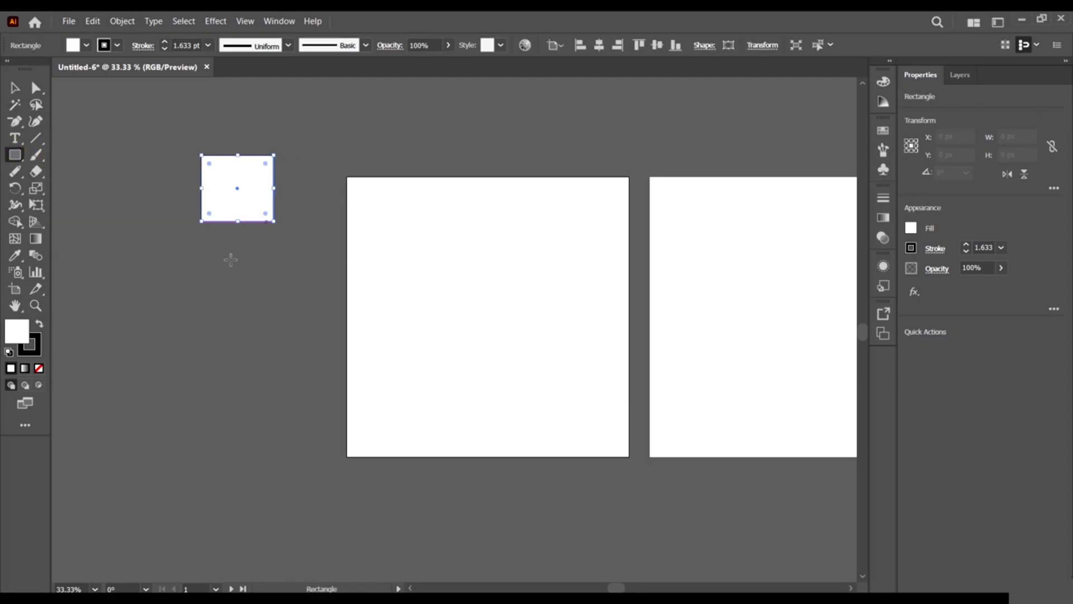
left_click_drag(173, 242, 232, 342)
left_click(15, 88)
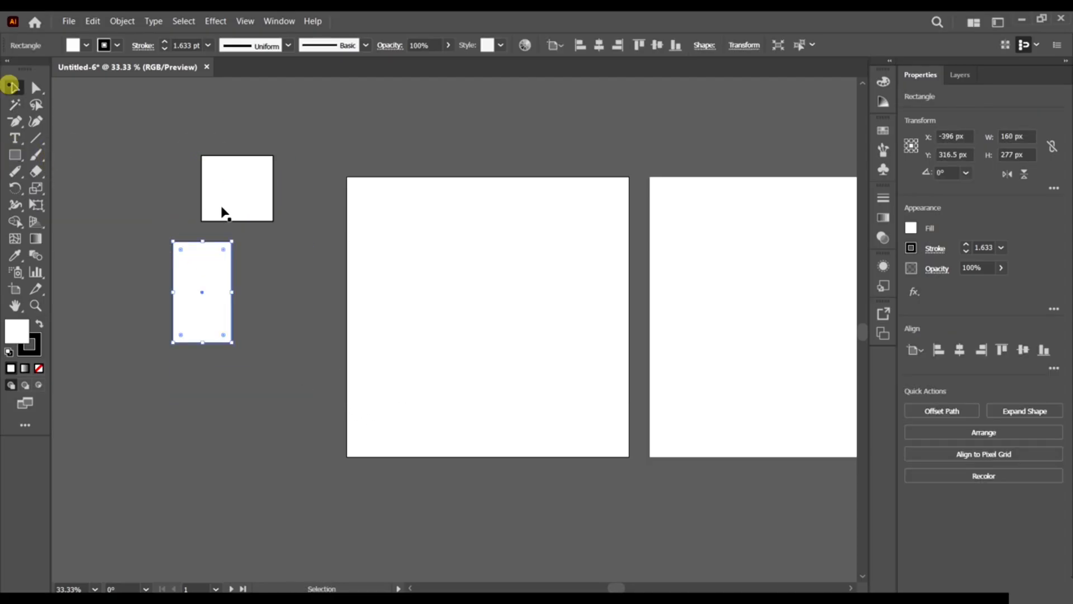
left_click(236, 188)
left_click(74, 44)
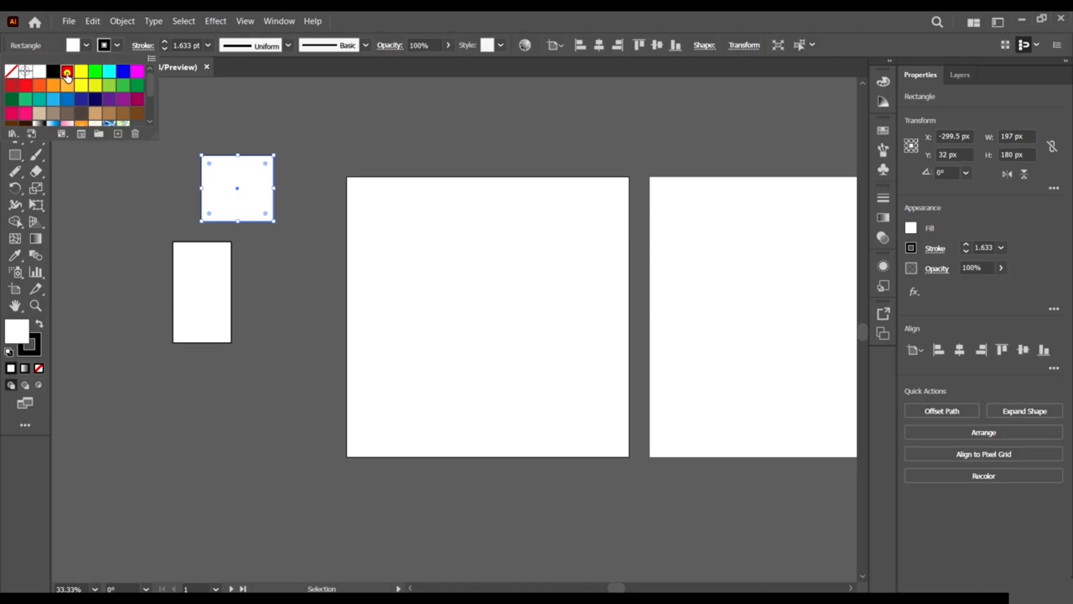
left_click(70, 74)
left_click(212, 302)
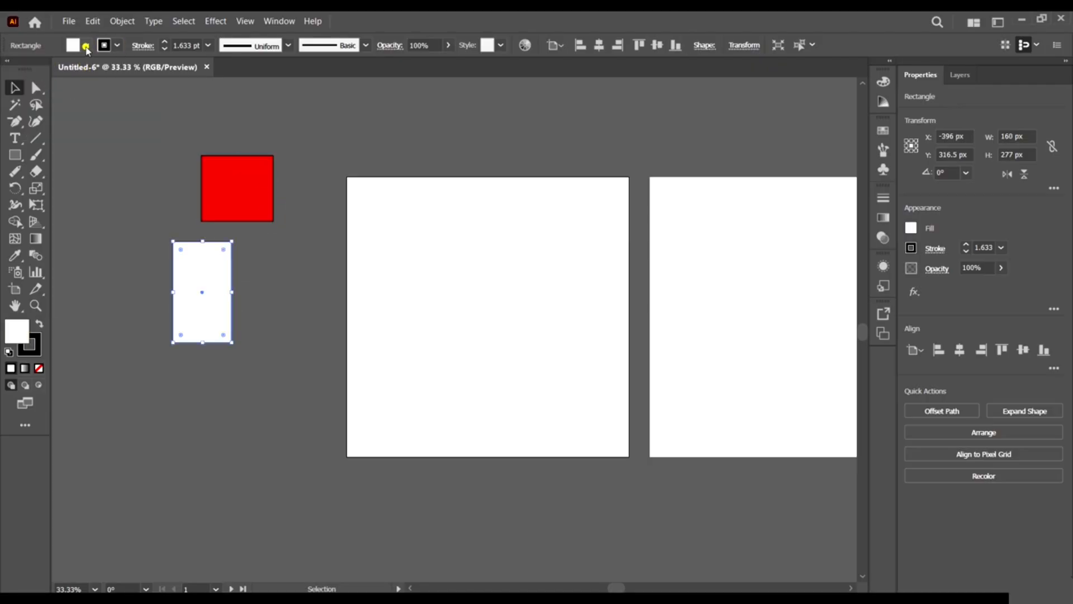
left_click(85, 45)
left_click(70, 74)
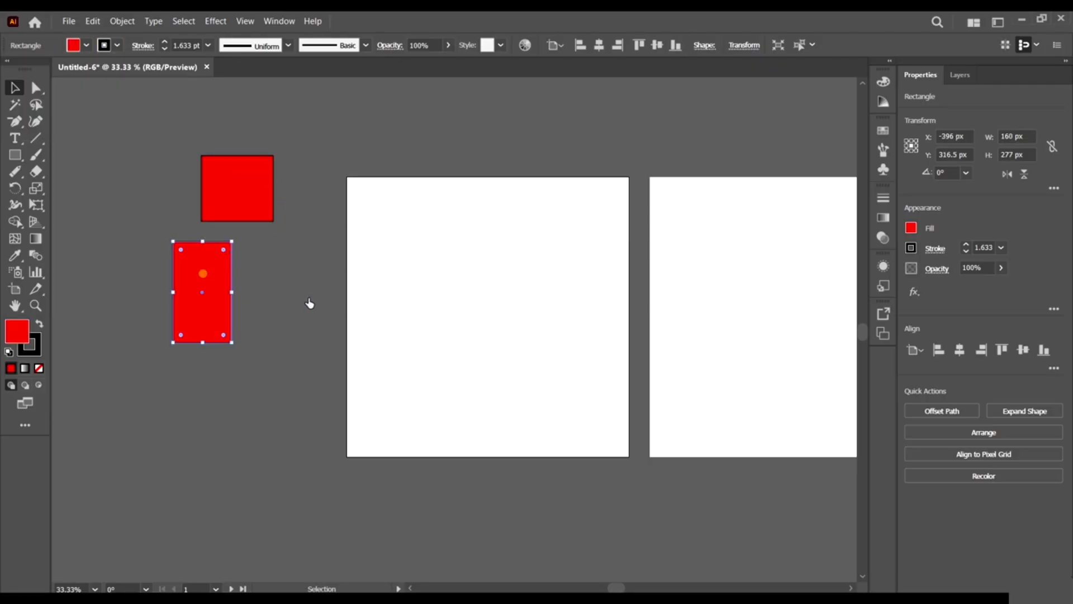
left_click_drag(211, 280, 326, 275)
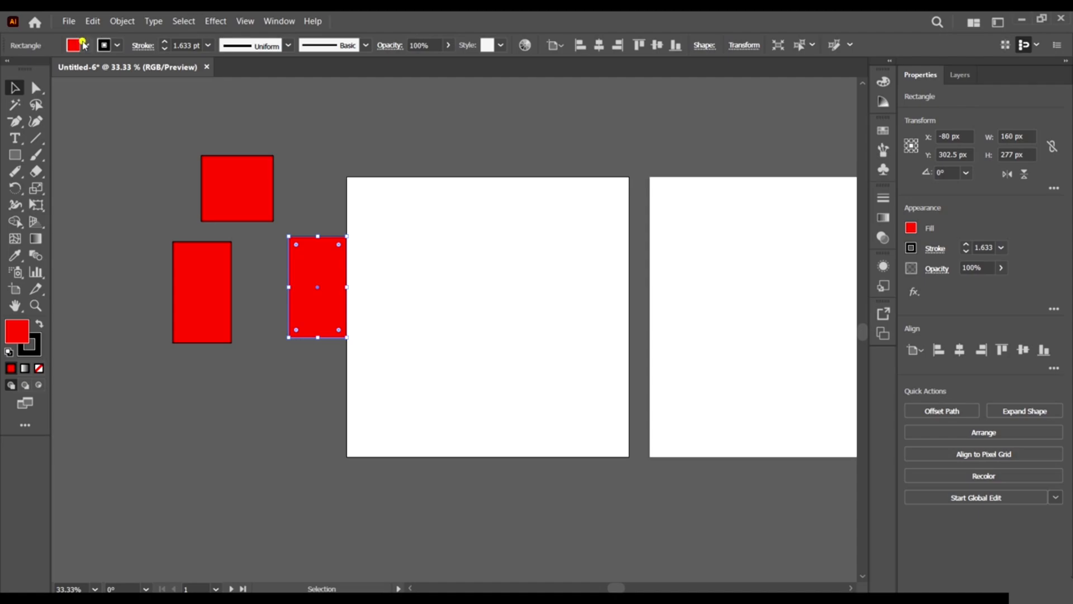
left_click(86, 45)
left_click(89, 74)
left_click(467, 297)
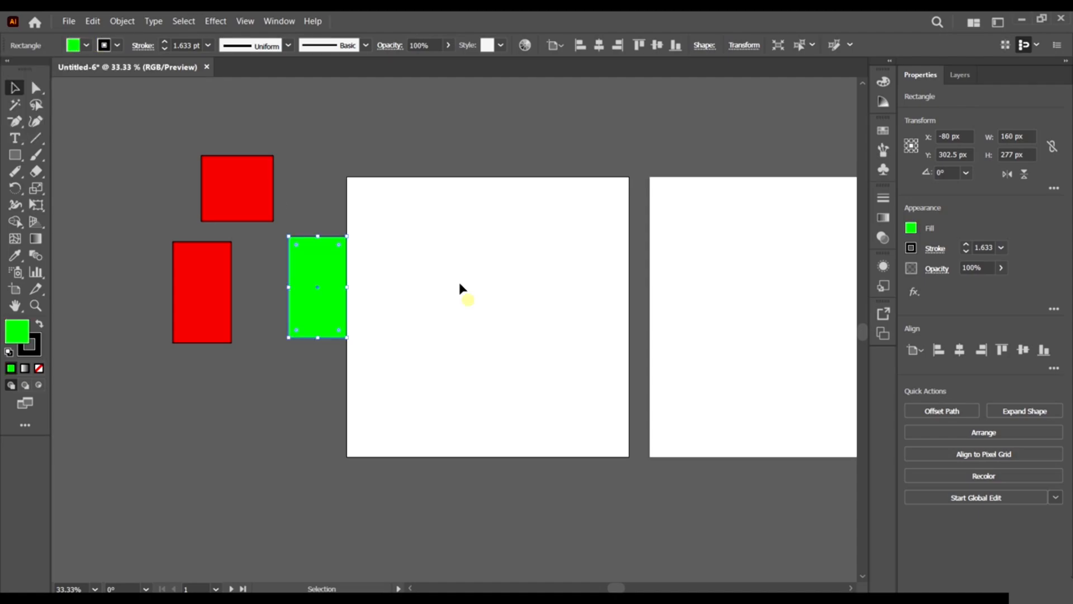
left_click(117, 169)
left_click(15, 105)
left_click(245, 188)
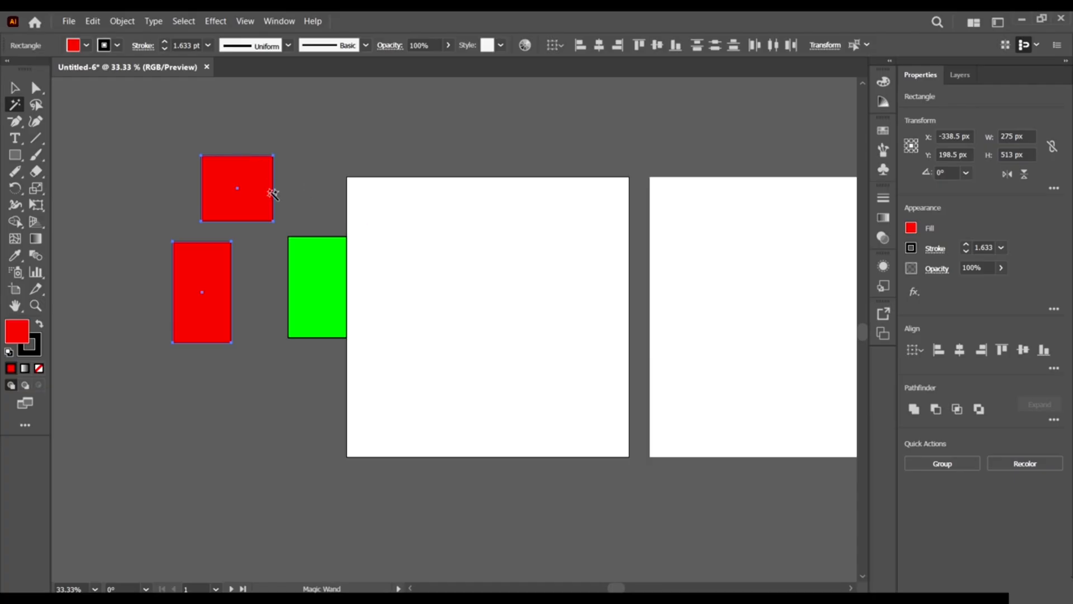
left_click(15, 89)
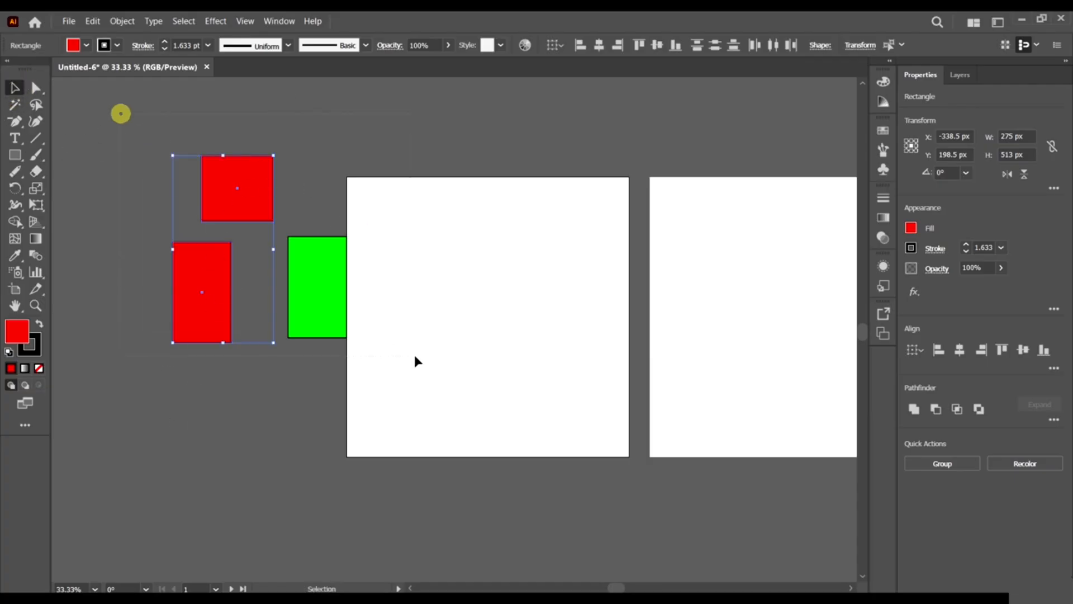
left_click_drag(415, 361, 414, 361)
key("Delete")
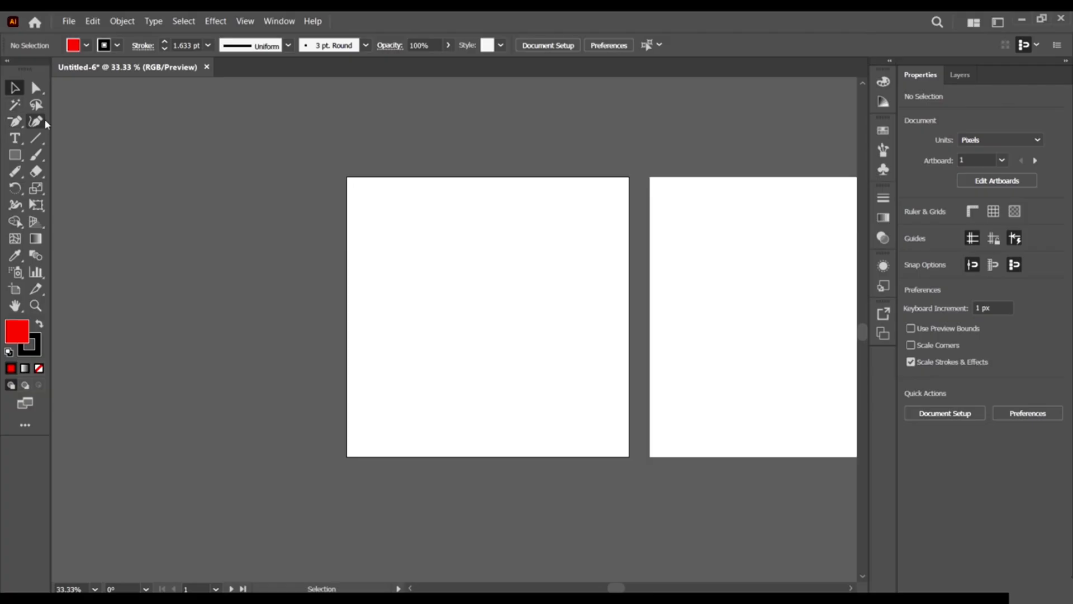
With the Pen Tool, draw a red three-point triangle left of the artboards.
left_click(15, 122)
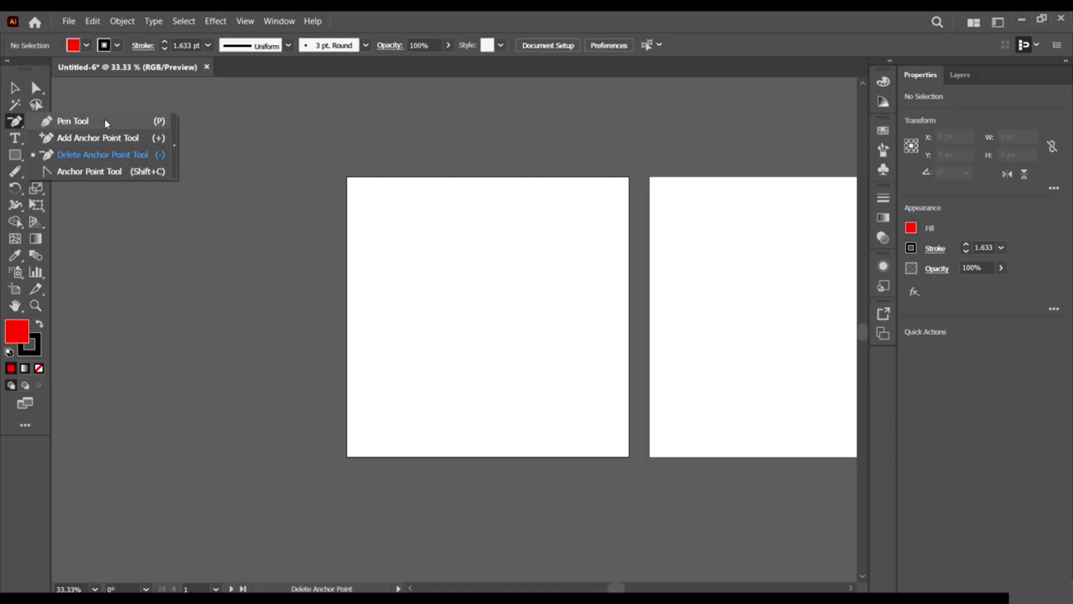
left_click(14, 121)
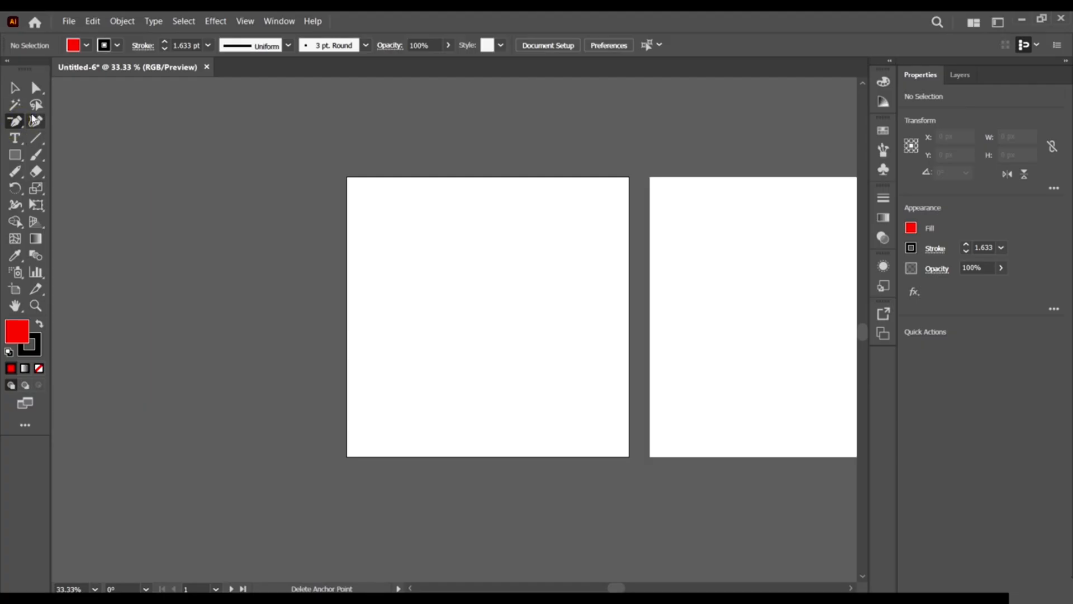
left_click(15, 122)
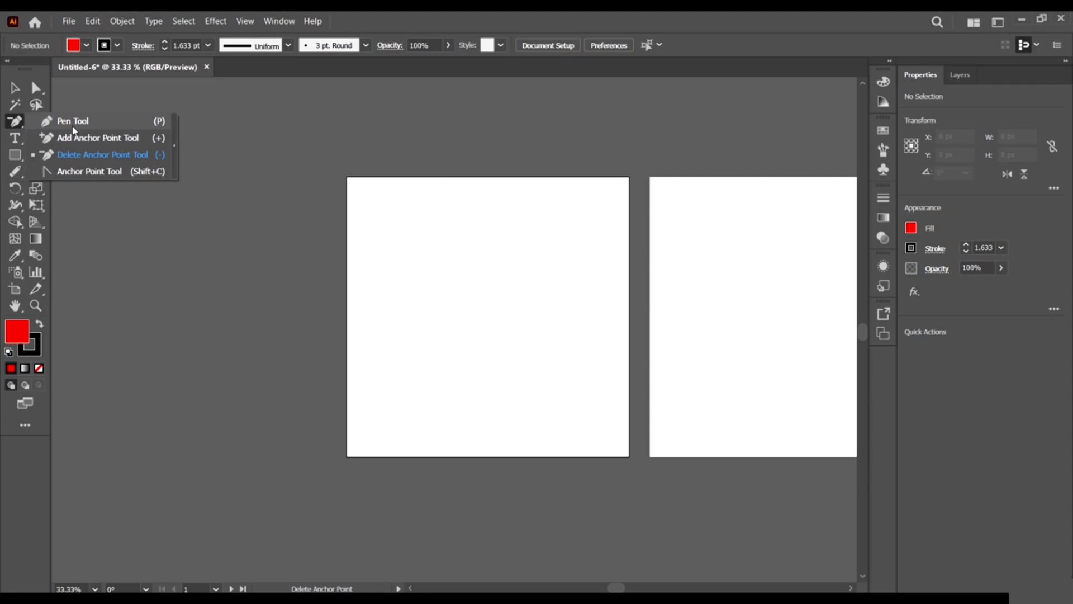
left_click(13, 121)
left_click(14, 121)
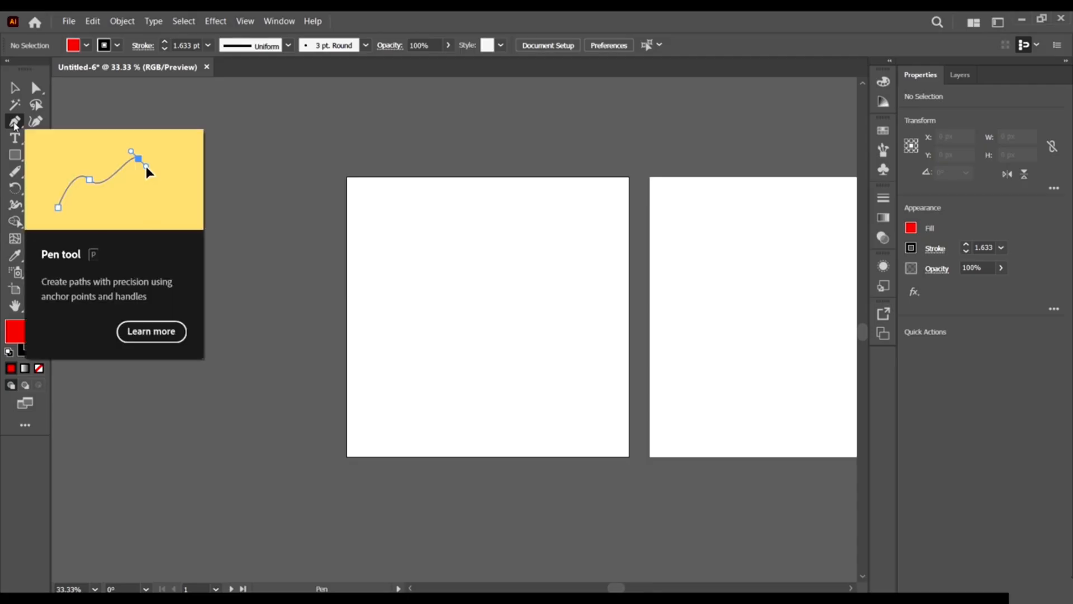
left_click(110, 189)
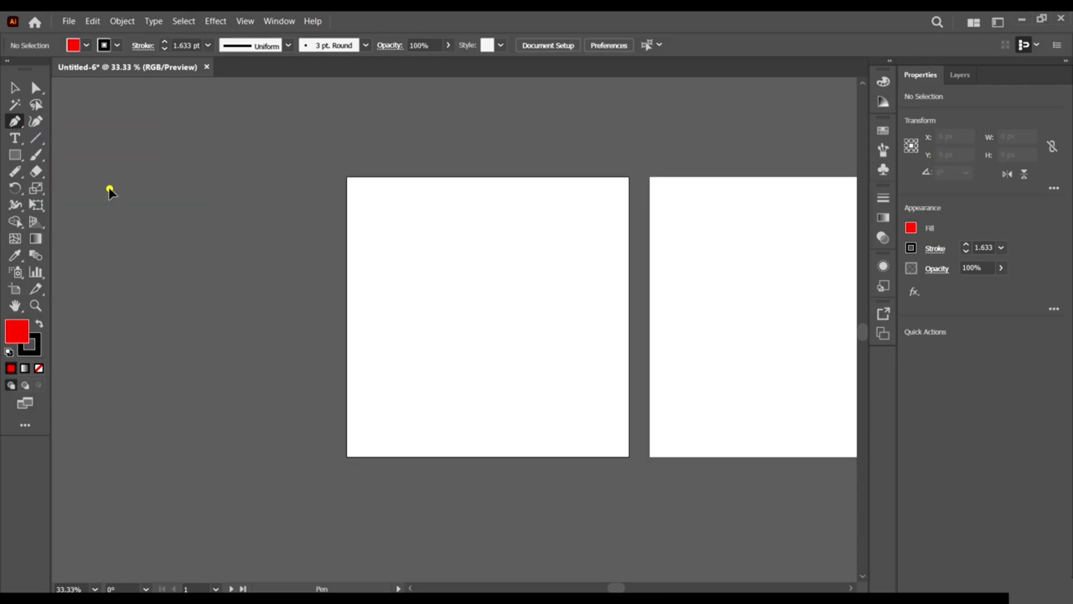
left_click(208, 195)
left_click(196, 265)
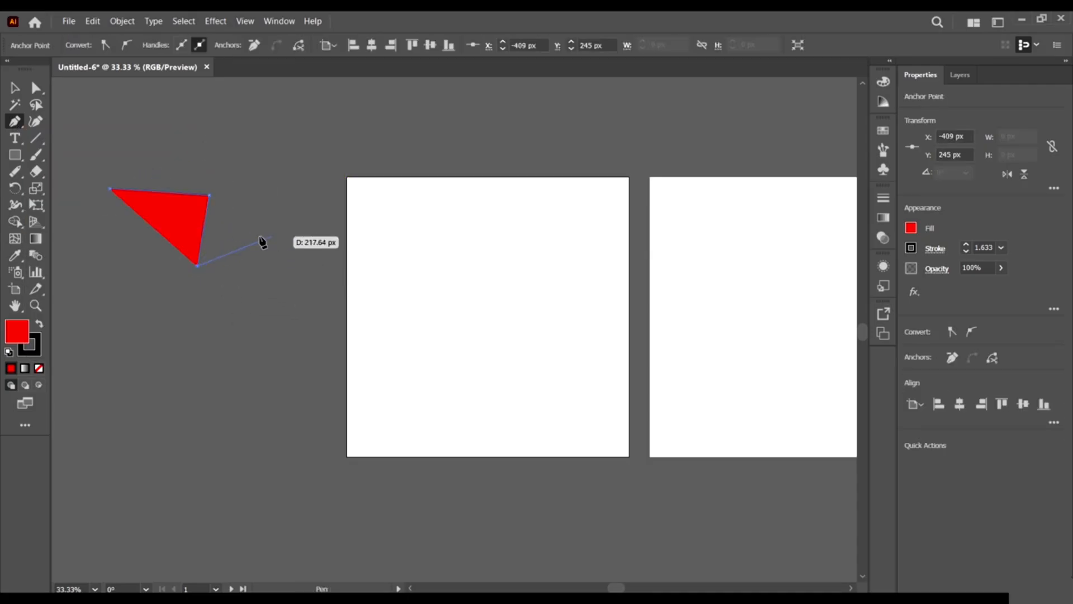
Start a jagged red shape right of the triangle, placing corners down and across.
left_click(13, 108)
right_click(18, 124)
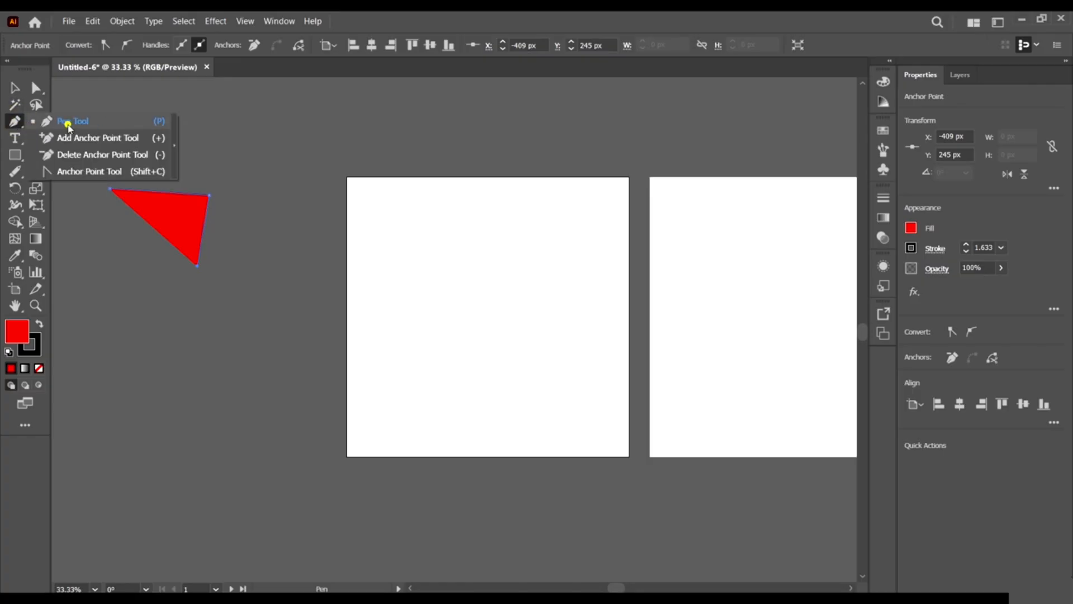
left_click(69, 122)
left_click(253, 218)
left_click(316, 188)
left_click(371, 244)
left_click(288, 274)
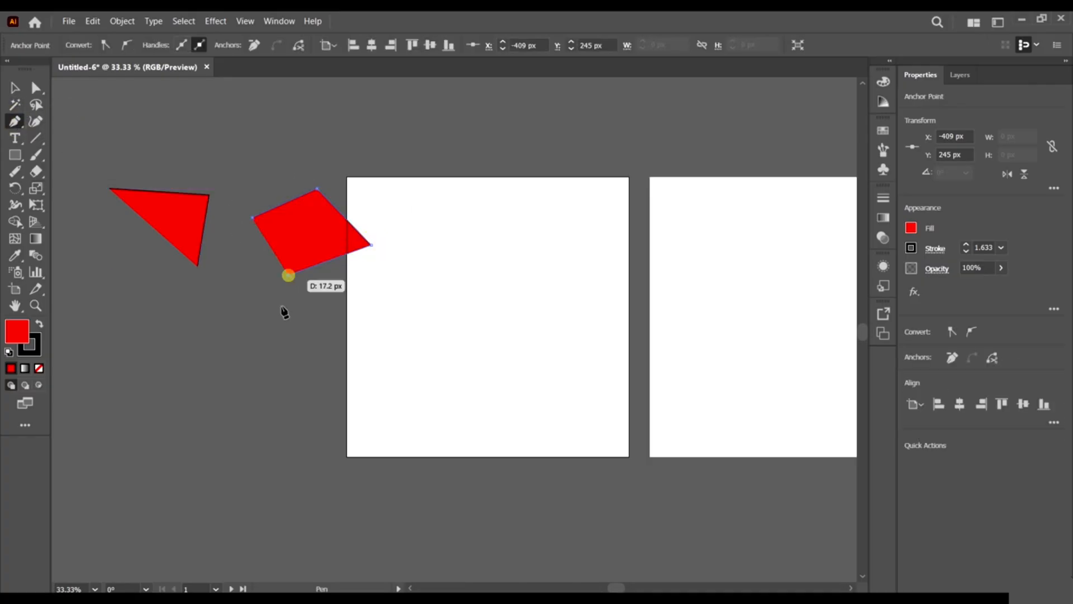
left_click(293, 338)
left_click(377, 344)
left_click(395, 386)
left_click(280, 413)
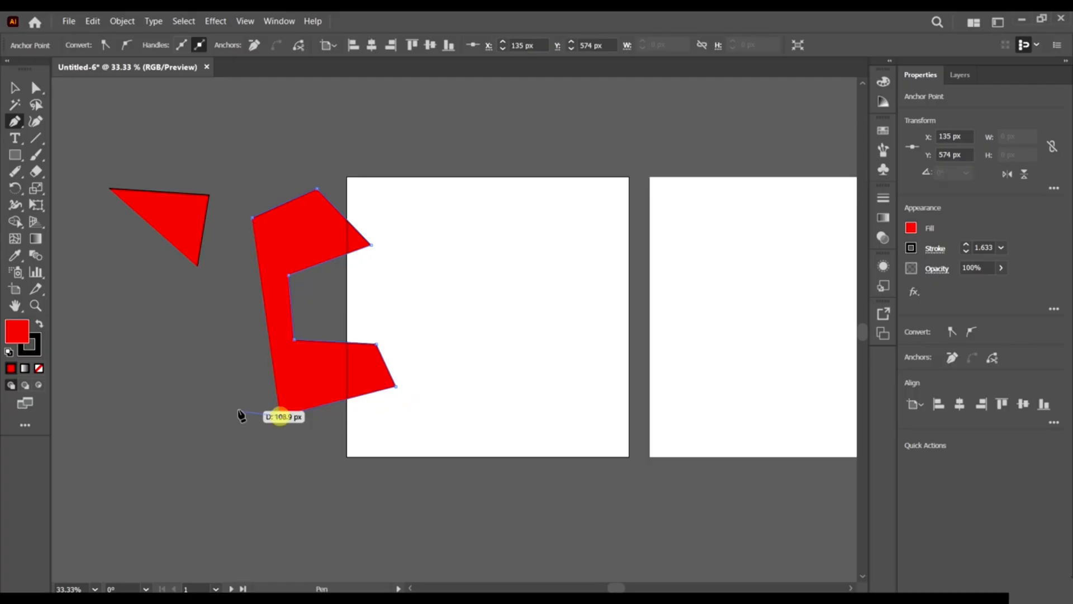
left_click(215, 408)
left_click(243, 354)
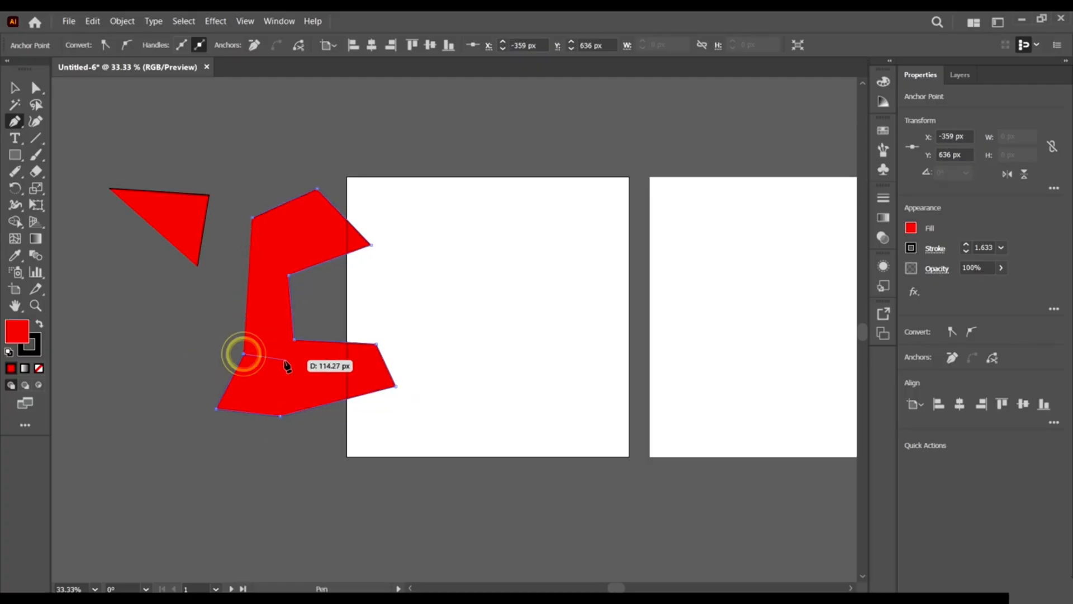
Add corners up the shape's left side and finish with a curved top section.
left_click(285, 360)
left_click(200, 317)
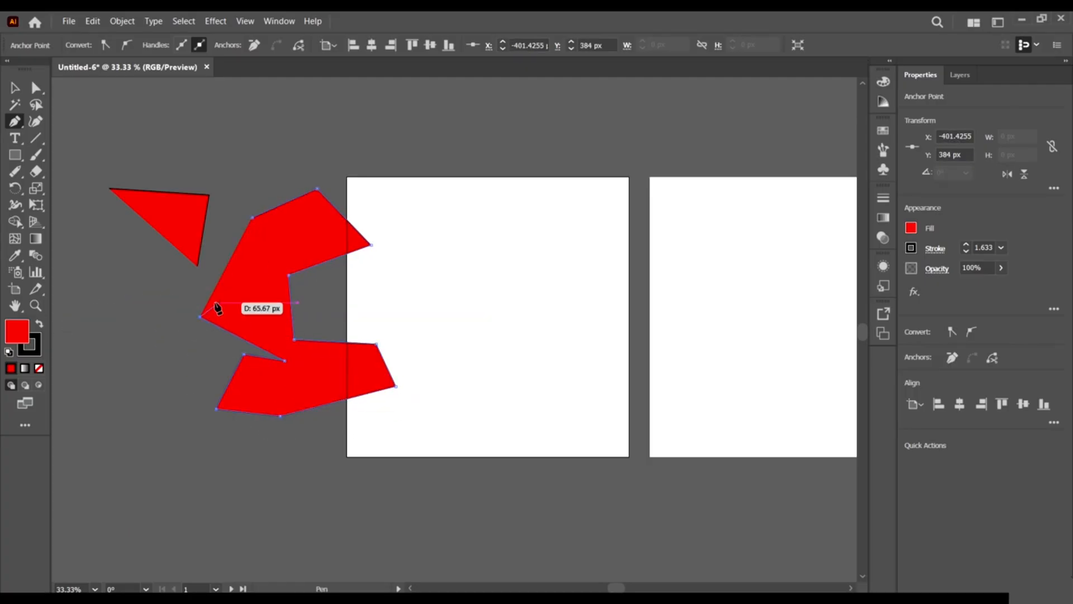
left_click(231, 295)
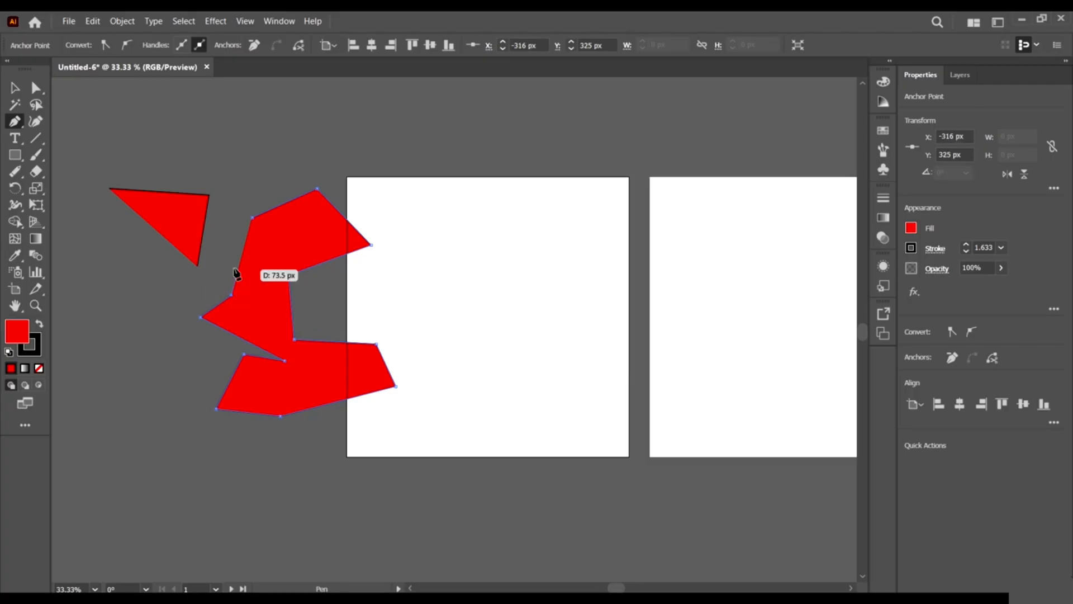
left_click(223, 252)
left_click(263, 257)
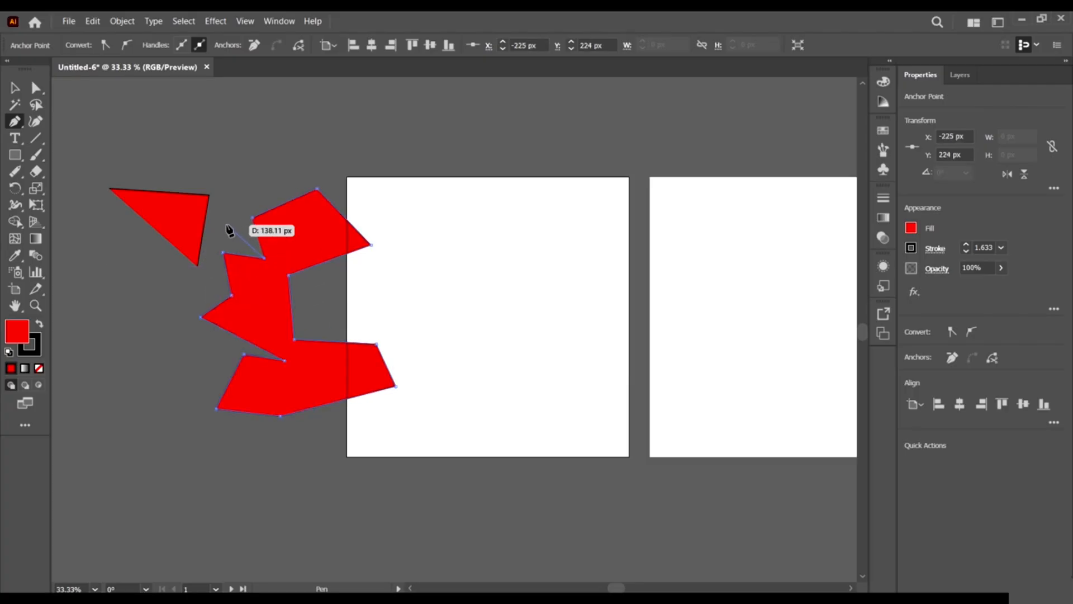
mouse_move(226, 224)
left_mouse_down()
mouse_move(268, 185)
mouse_move(259, 216)
mouse_move(245, 216)
left_mouse_up()
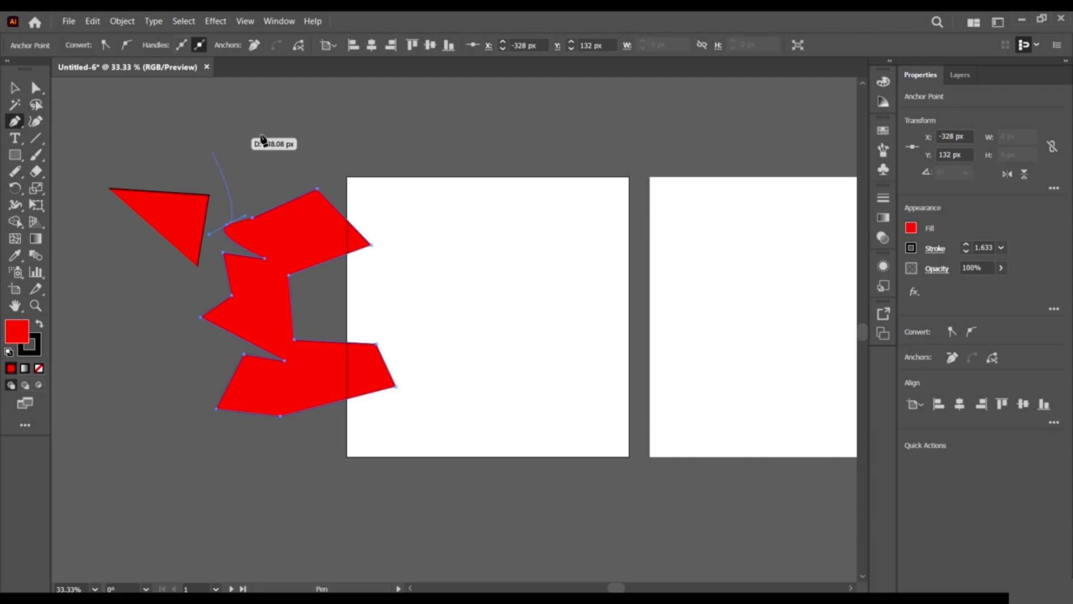
left_click_drag(246, 164, 317, 153)
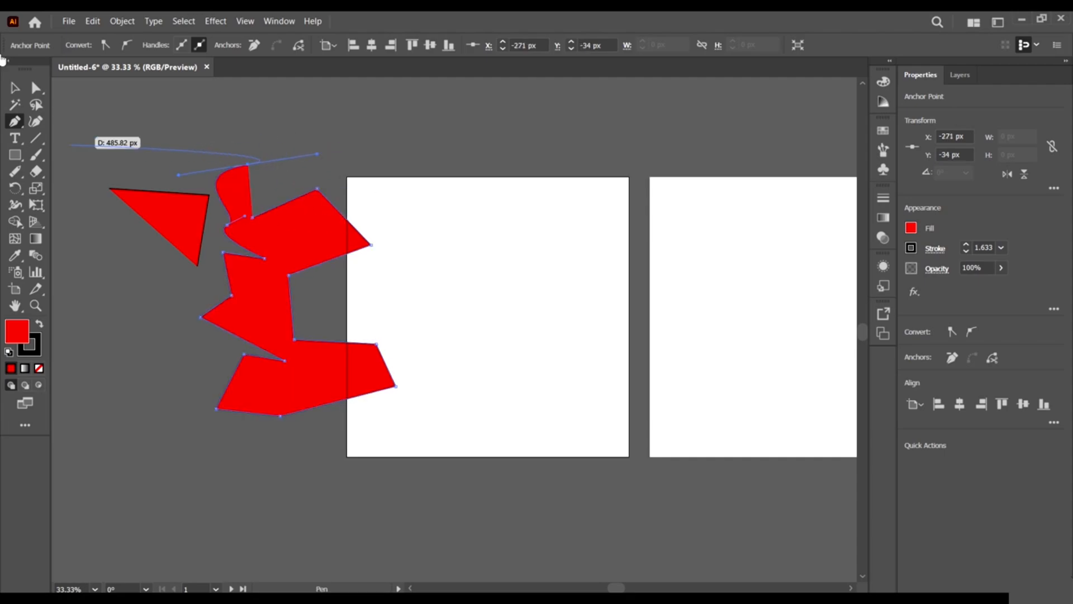
left_click(9, 90)
scroll(237, 188, "up", 3)
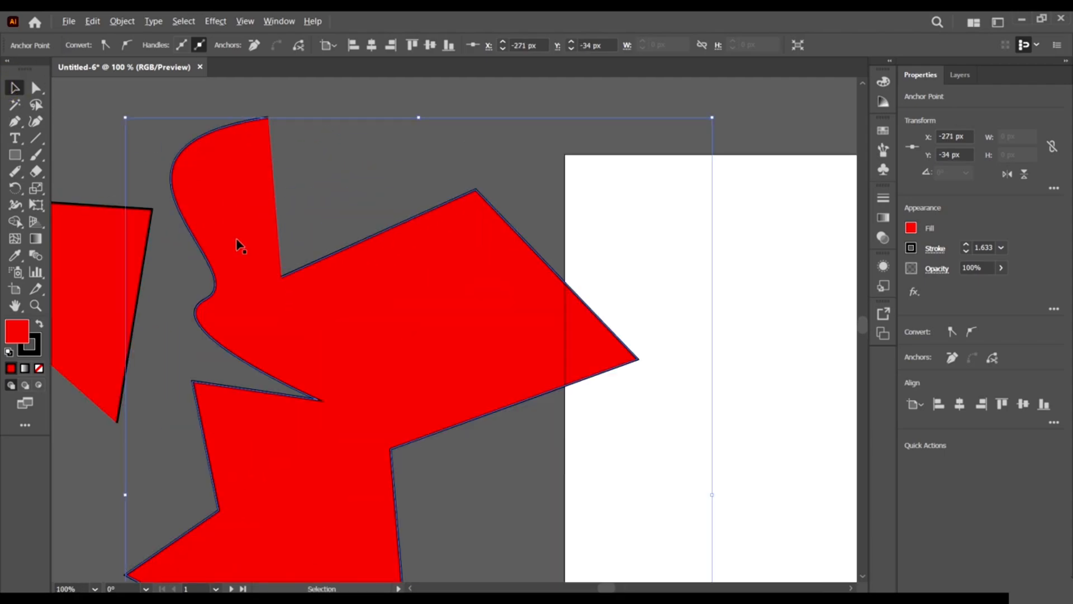
Drag the curved-top anchor's handle with Direct Selection to form a slimmer S-curved neck.
left_click(174, 252)
left_click(35, 87)
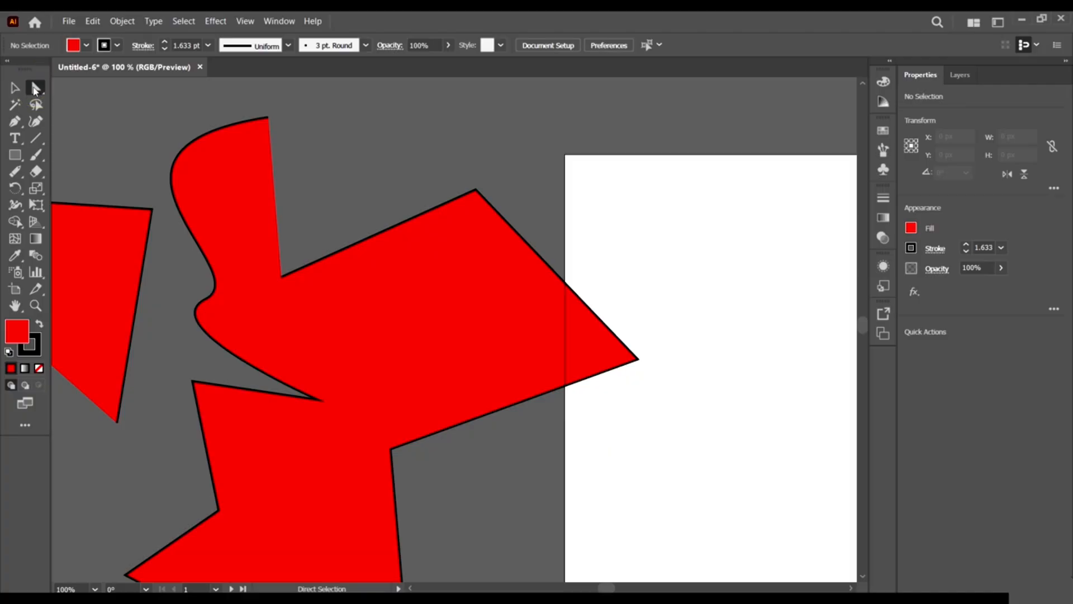
scroll(230, 278, "down", 2)
left_click(202, 259)
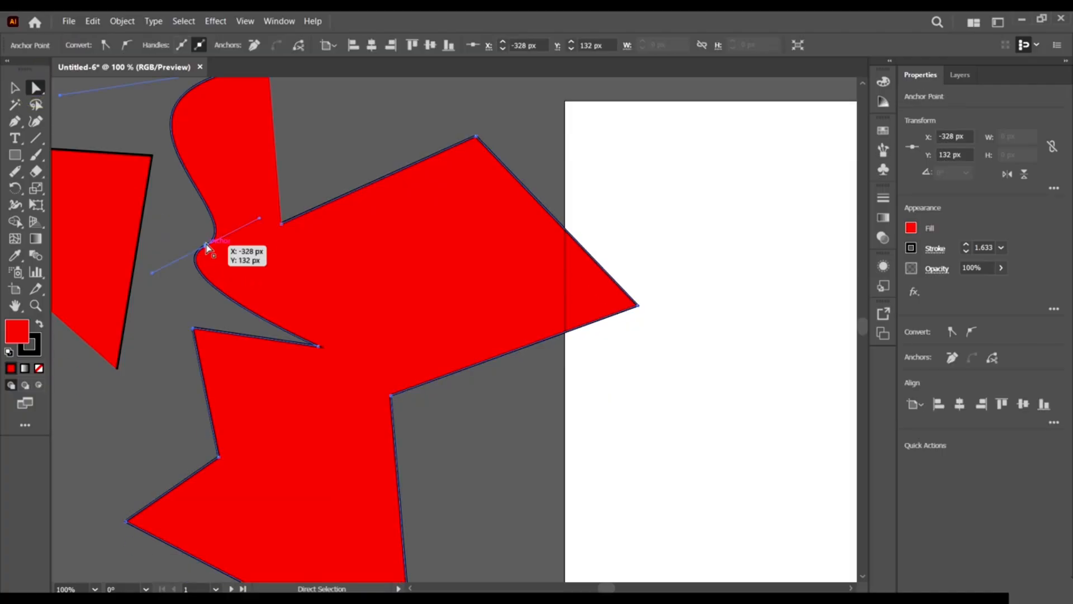
scroll(206, 246, "up", 4)
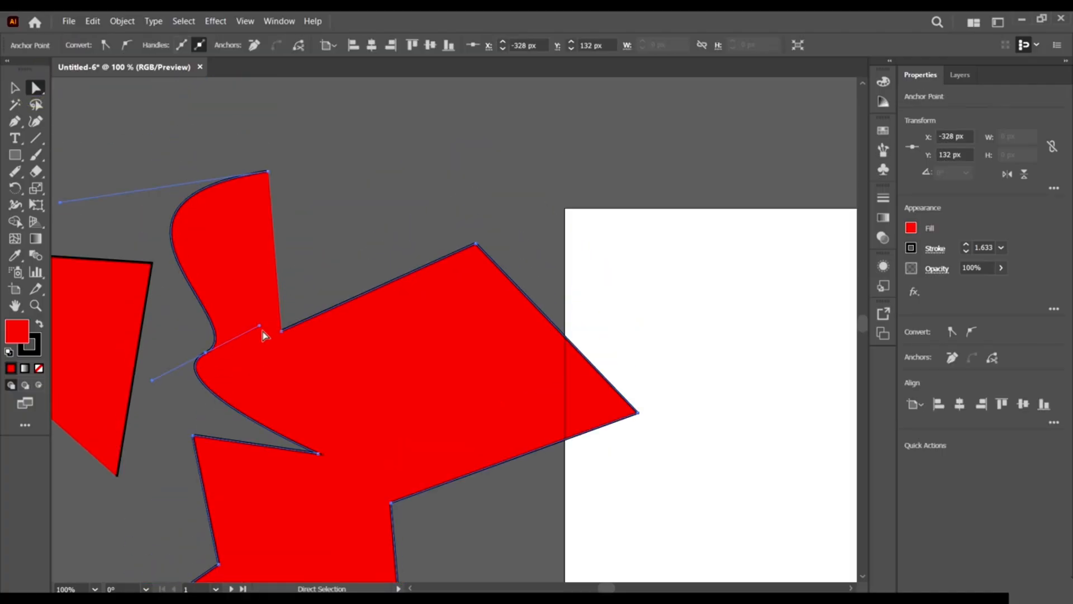
left_click_drag(259, 325, 306, 285)
left_click(306, 285)
scroll(283, 295, "down", 2)
scroll(136, 320, "down", 4)
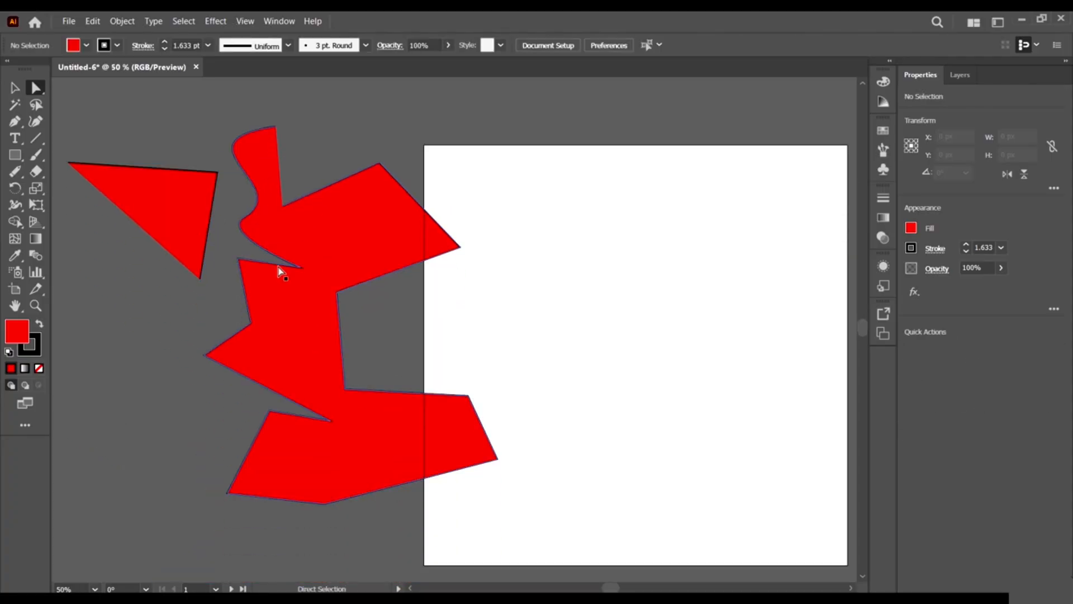
Add two anchors on the shape's right edge and drag them into a downward notch.
left_click(15, 121)
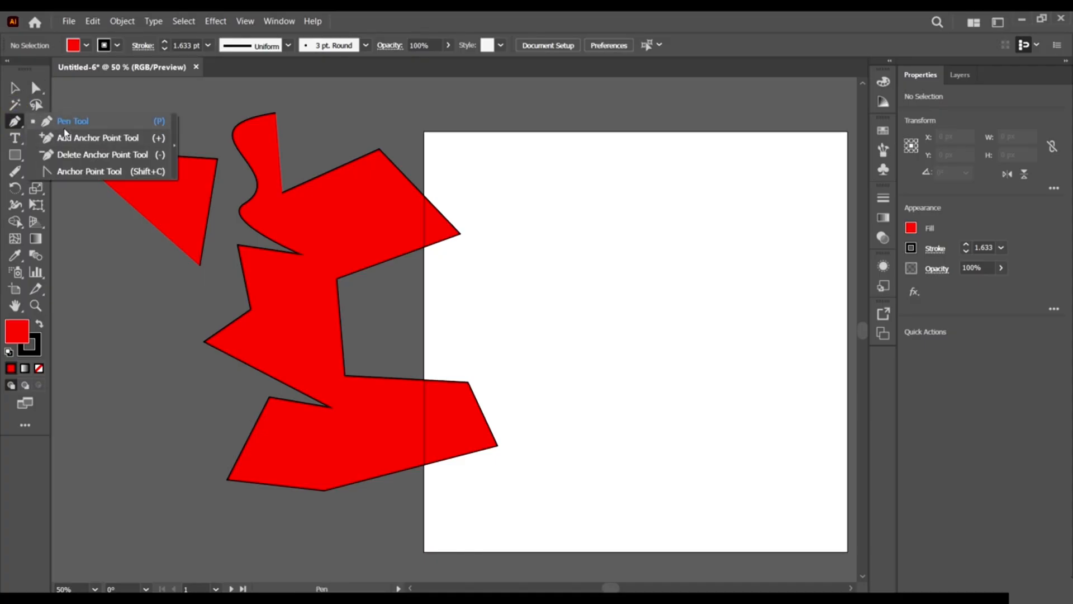
left_click(130, 139)
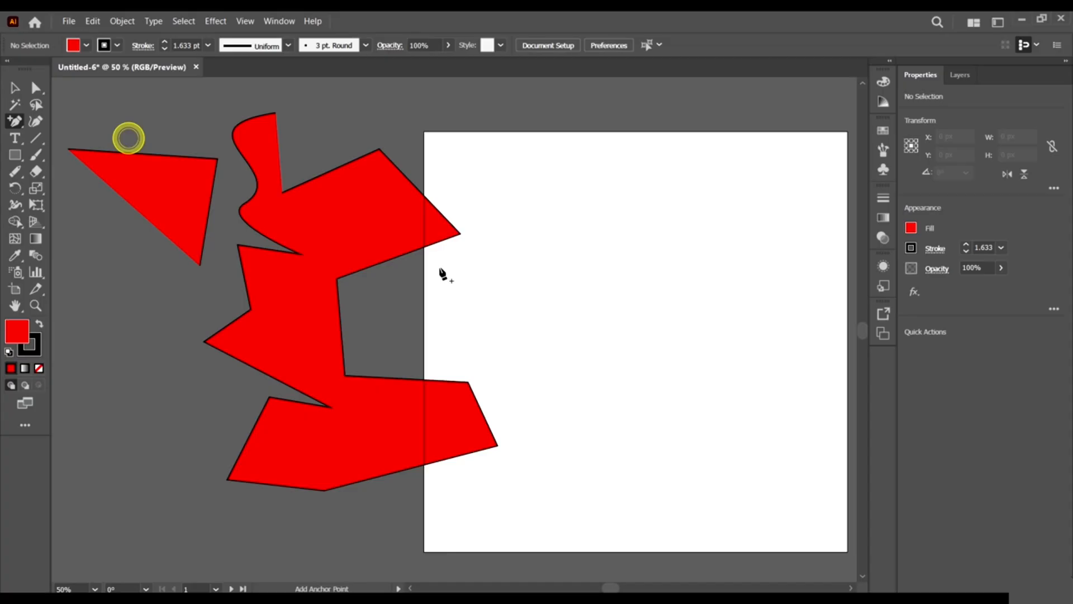
left_click(406, 253)
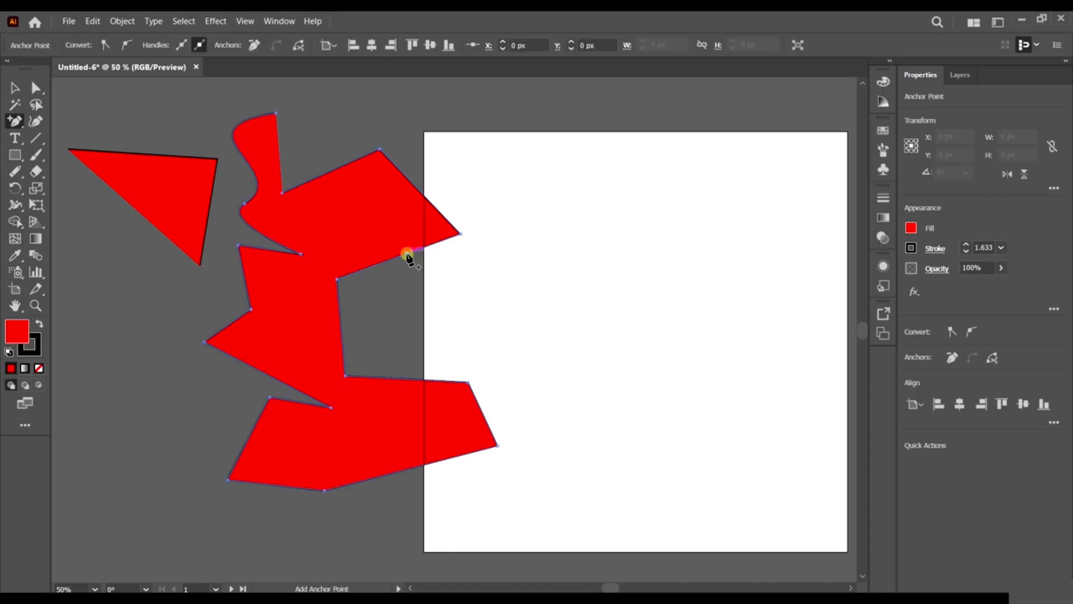
left_click(368, 267)
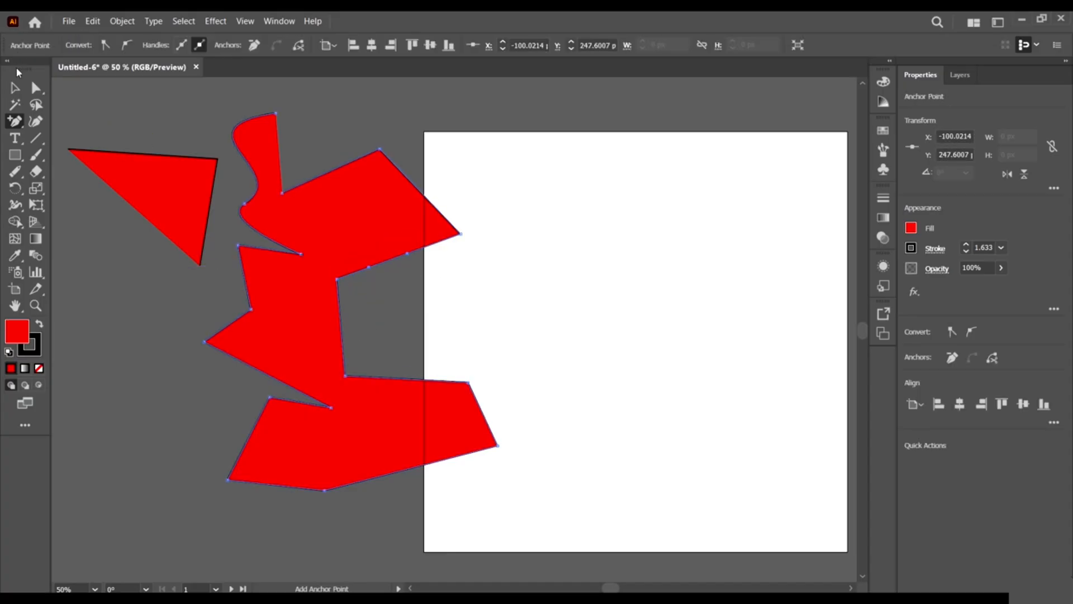
left_click(35, 88)
left_click_drag(369, 267, 390, 311)
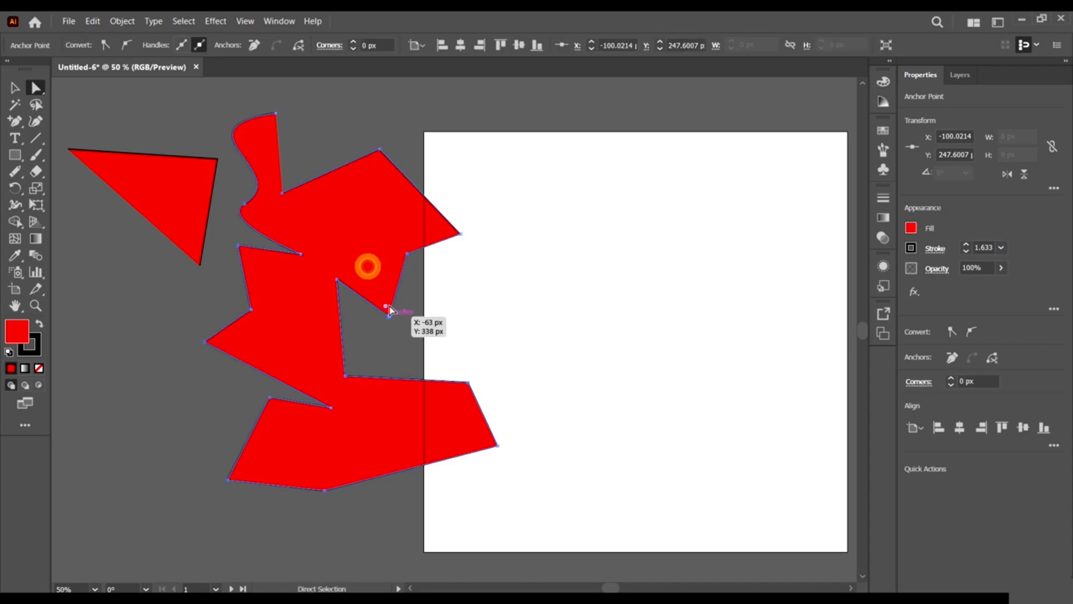
left_click_drag(408, 251, 460, 290)
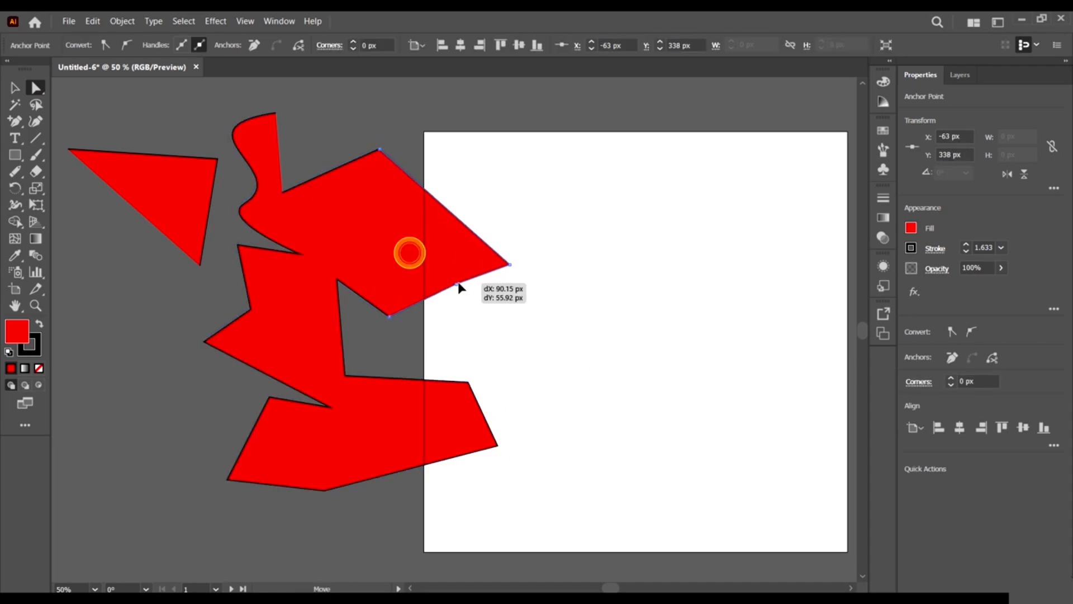
Delete the lower-right and right-point anchors so the edge tapers into a spike.
left_click(15, 121)
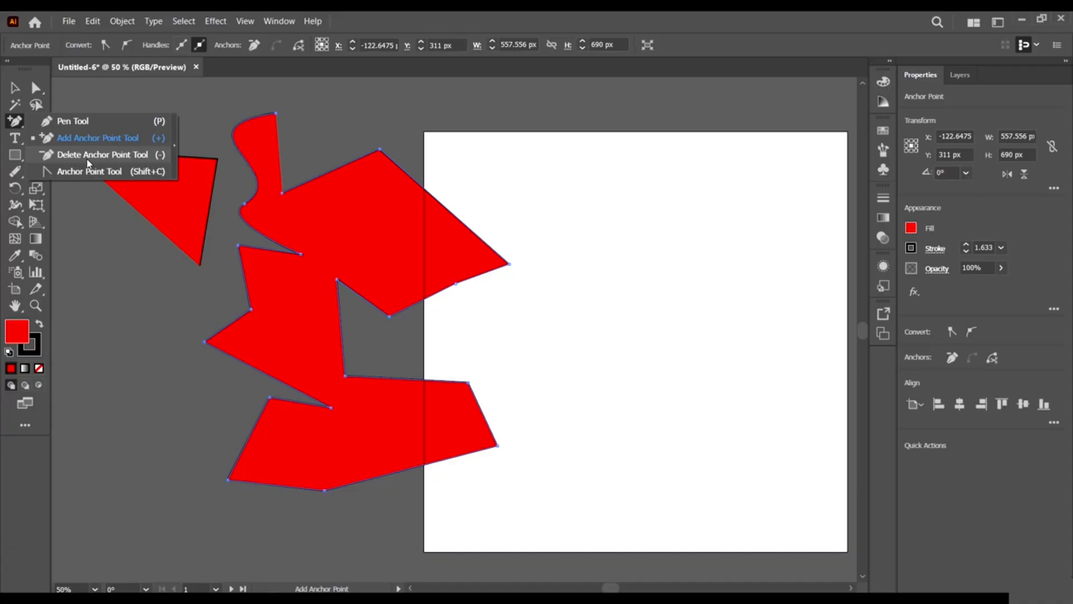
left_click(87, 159)
left_click(456, 285)
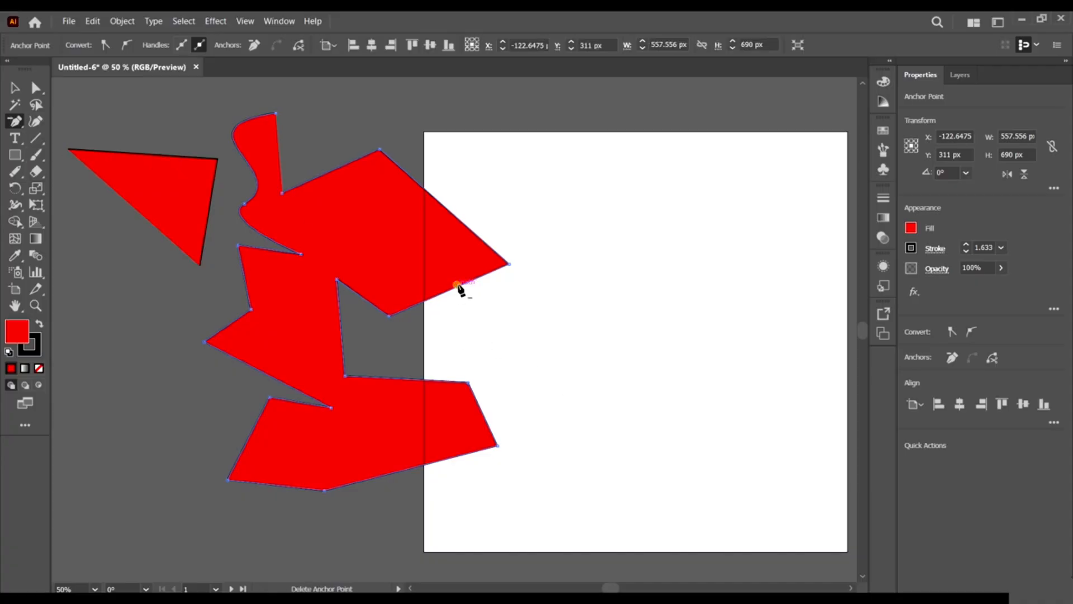
left_click(508, 264)
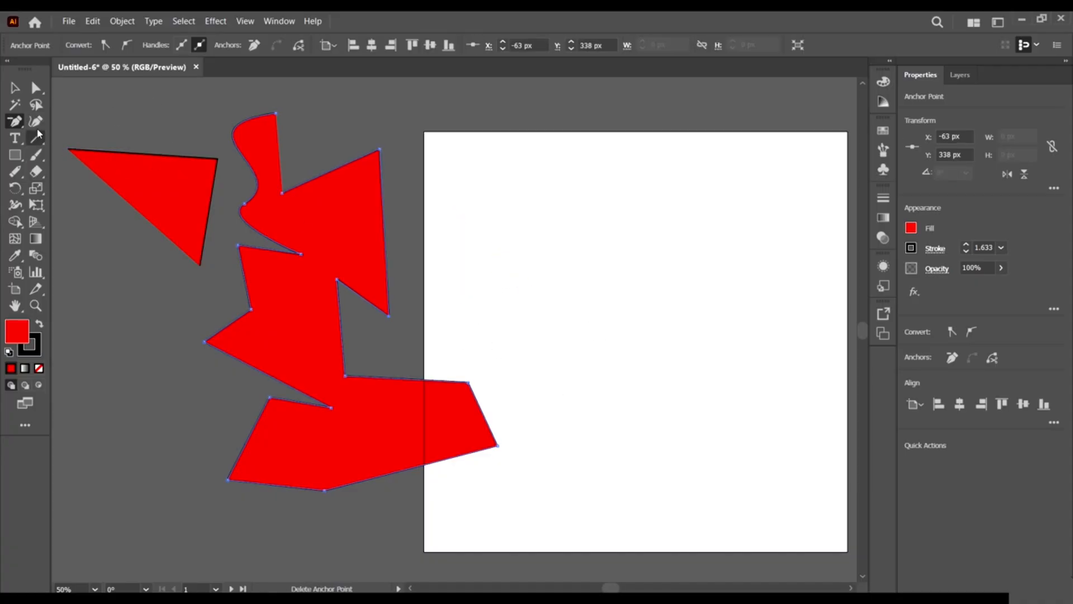
left_click(14, 120)
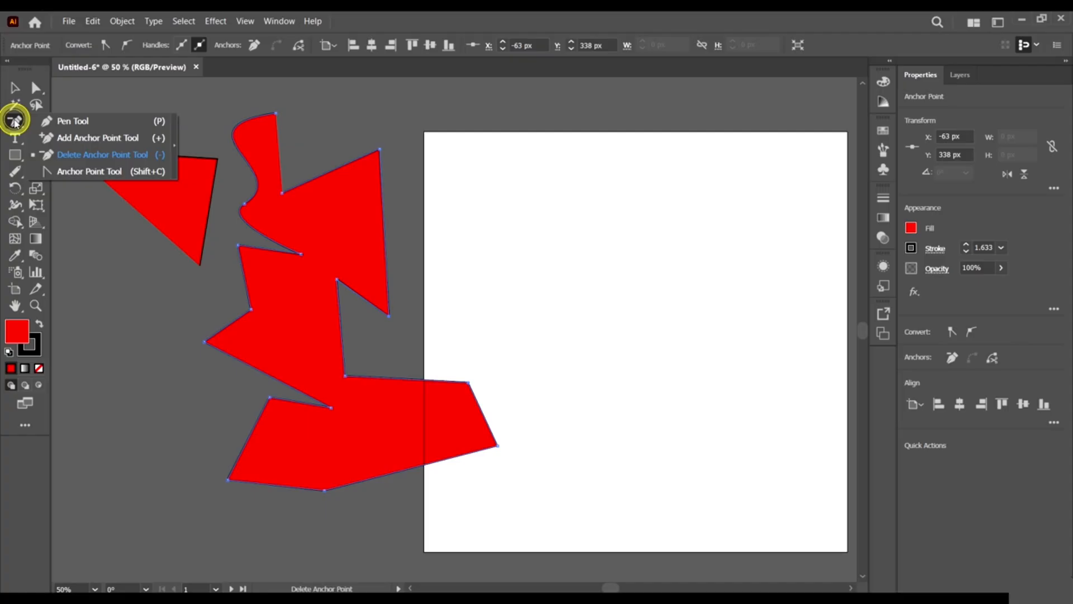
Convert the shape's top corner into a curve and shrink it to a small lobe.
left_click(69, 173)
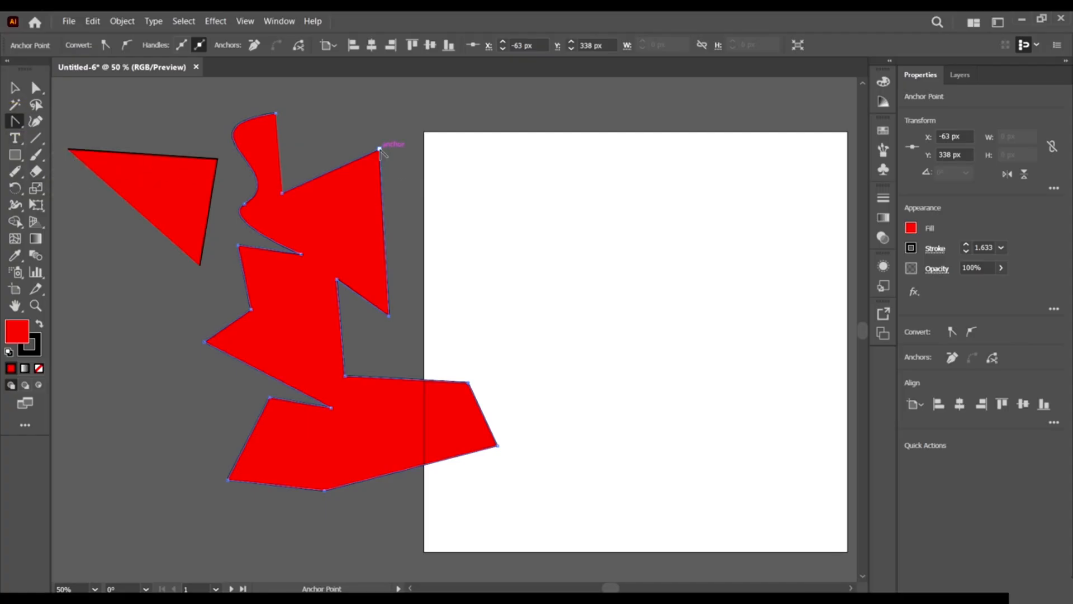
left_click_drag(379, 149, 497, 170)
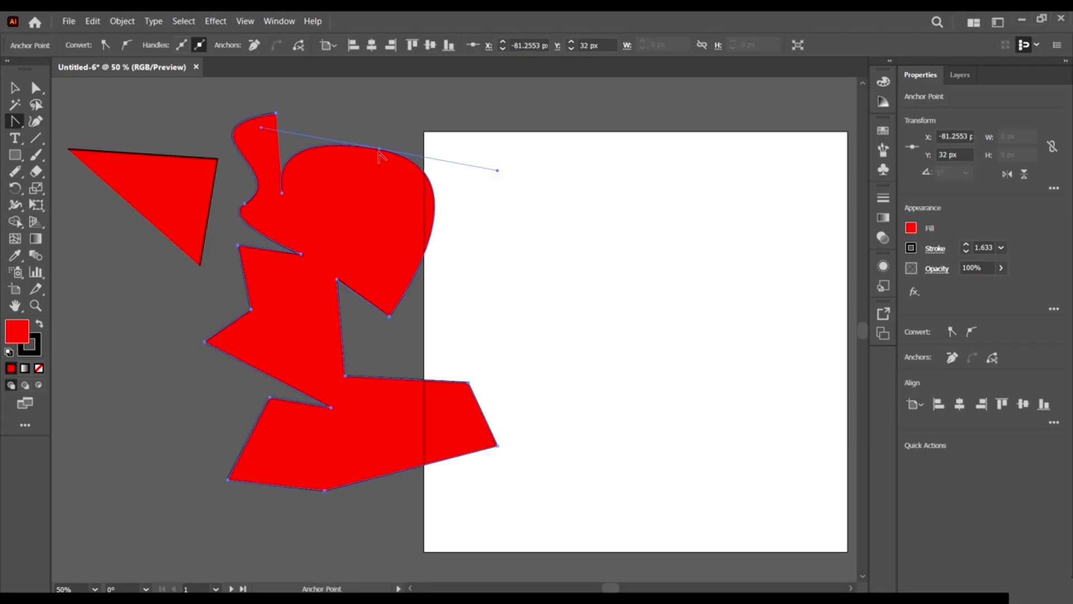
left_click_drag(380, 150, 266, 110)
Extend the shape with a Curvature Tool point, then select and delete the zigzag shape.
left_click(20, 126)
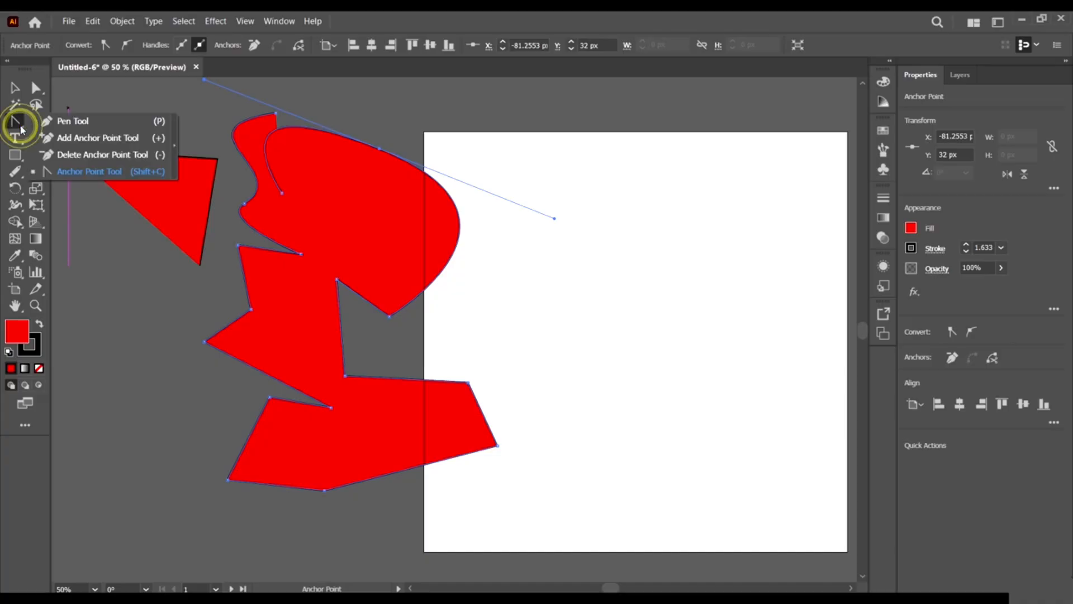
left_click(13, 121)
left_click(35, 121)
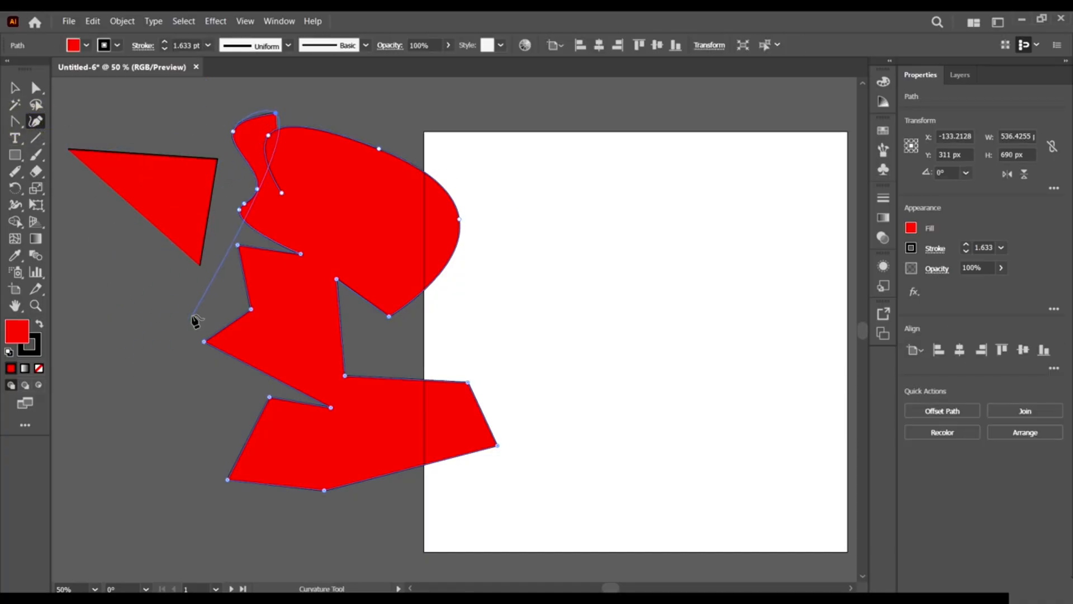
scroll(501, 266, "down", 2)
scroll(581, 314, "up", 3)
scroll(548, 271, "right", 3)
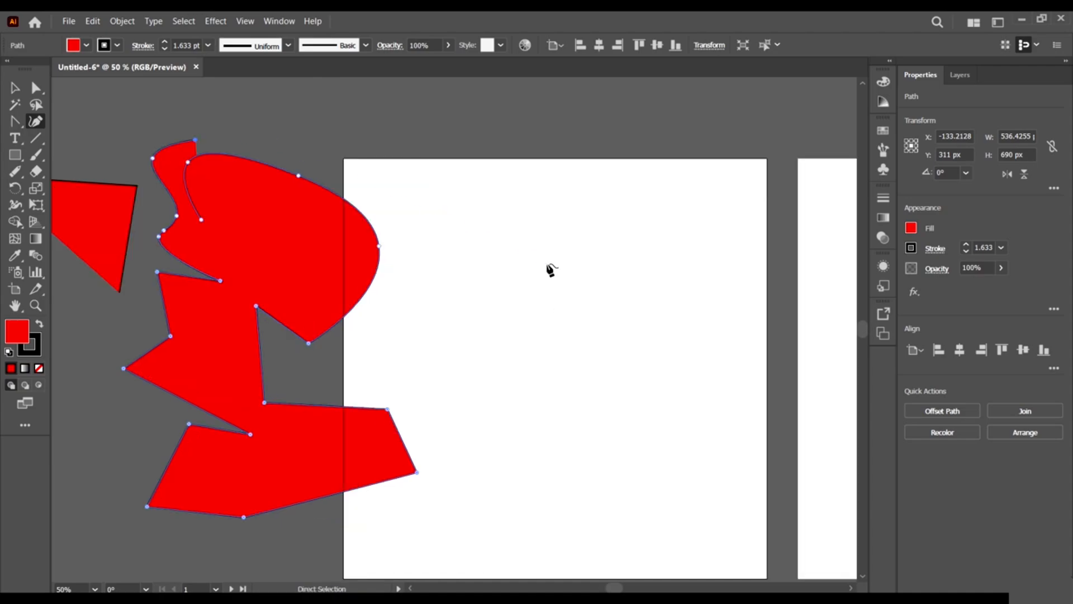
left_click(555, 282)
key("v")
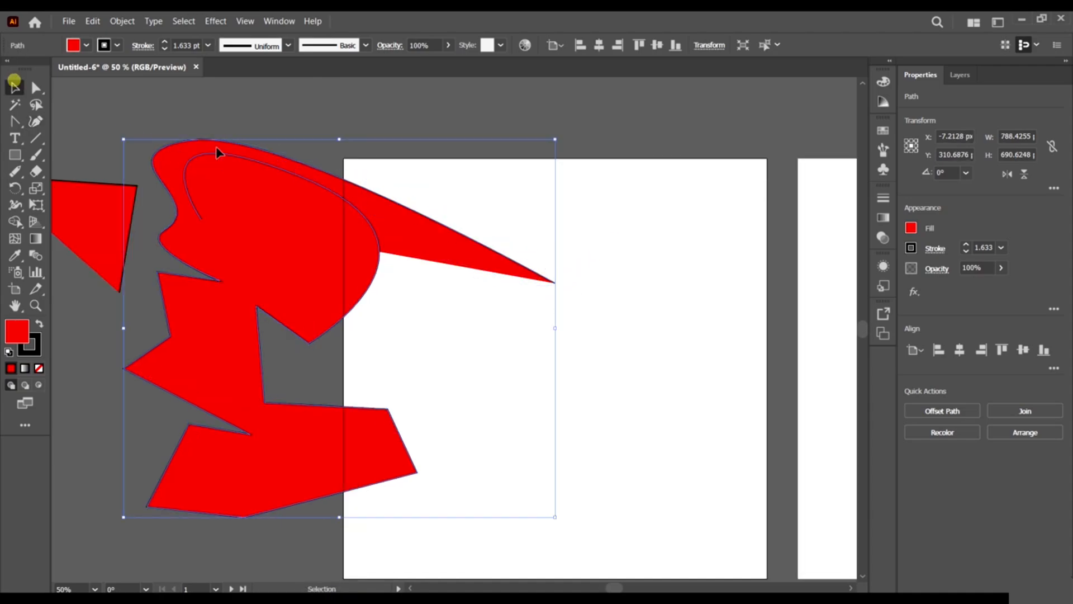
key("Delete")
left_click(36, 118)
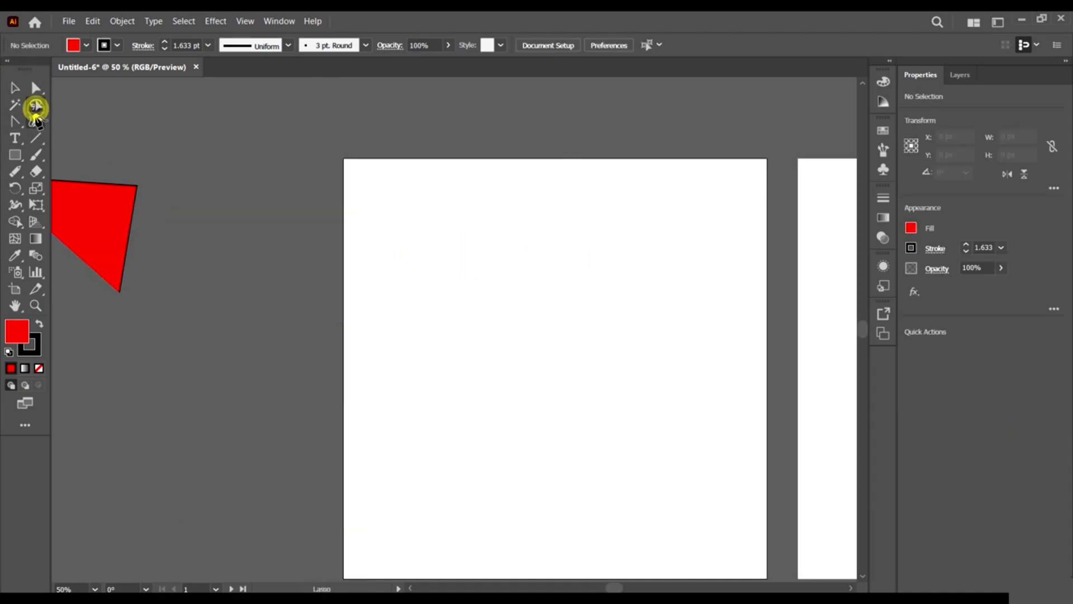
left_click(456, 247)
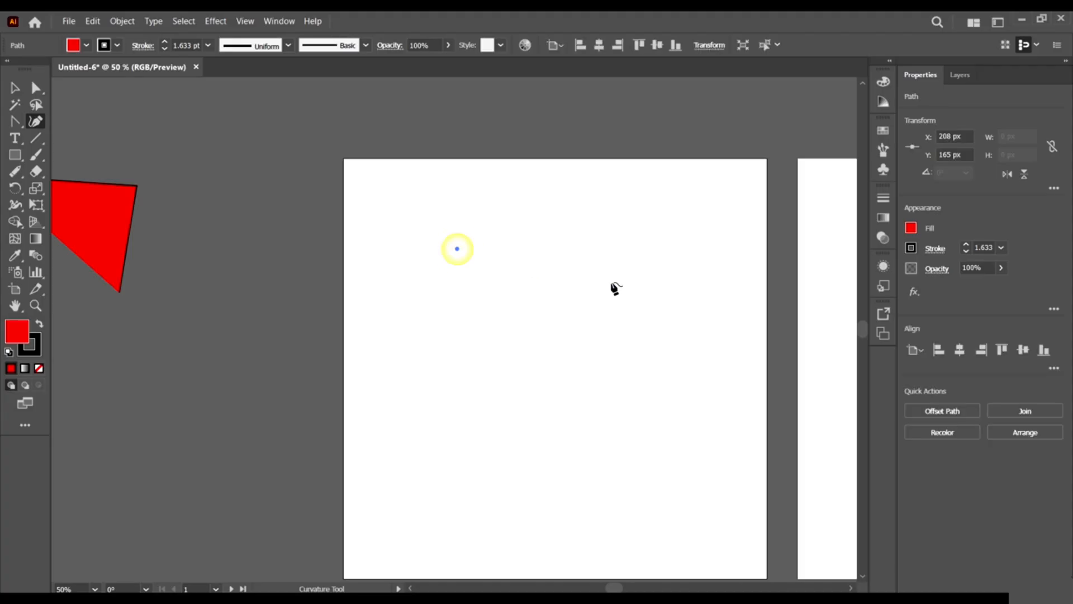
left_click(613, 282)
left_click(593, 386)
left_click(464, 422)
left_click(476, 330)
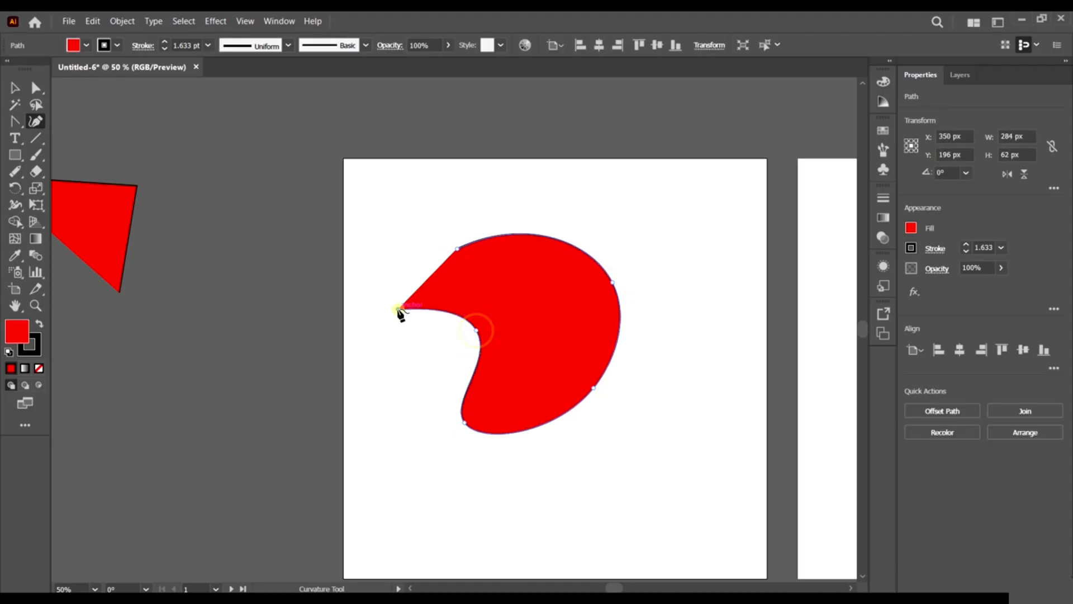
left_click(398, 309)
left_click(339, 385)
left_click(398, 490)
left_click(600, 490)
left_click(665, 407)
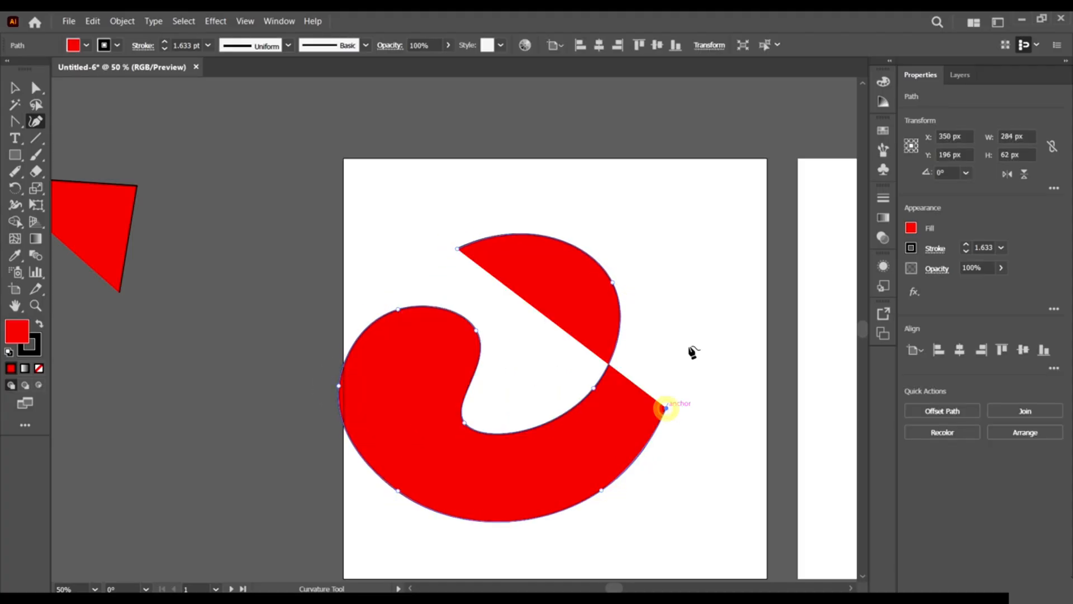
left_click(688, 303)
left_click(571, 173)
left_click(425, 201)
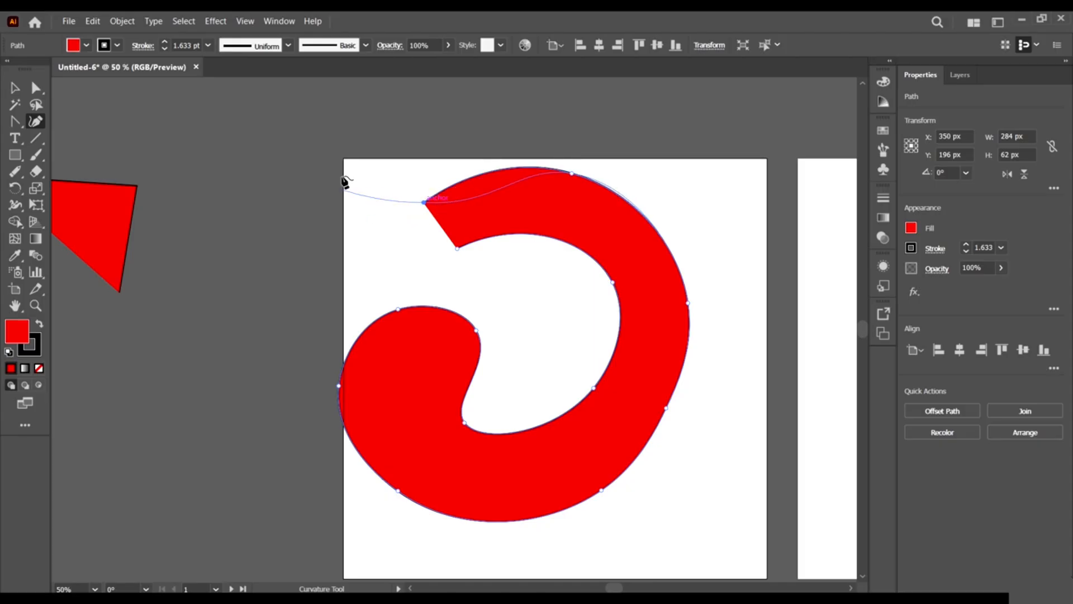
left_click(314, 122)
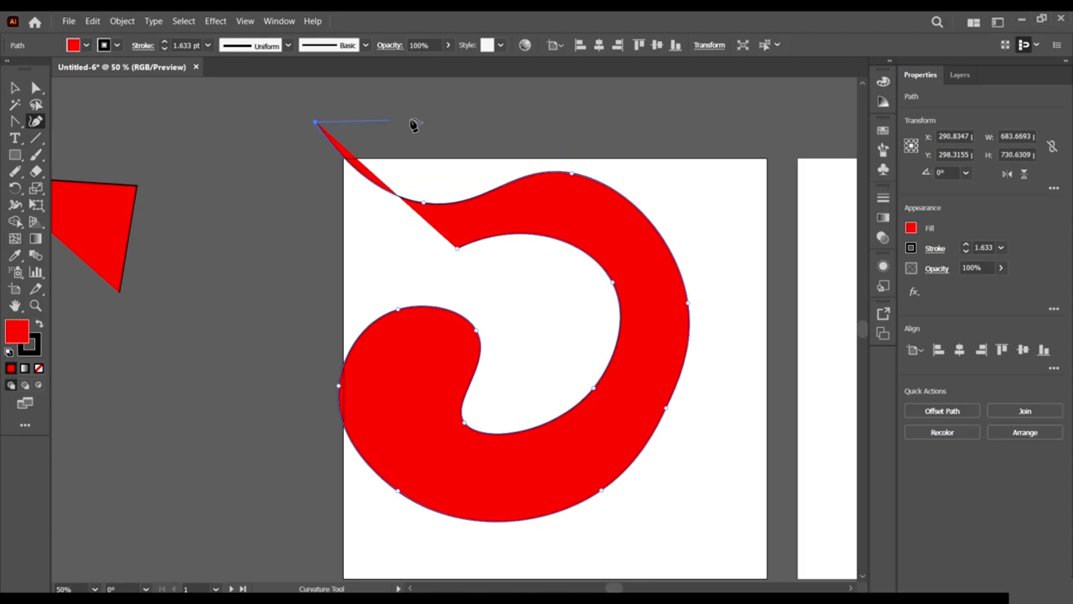
left_click(440, 113)
scroll(476, 112, "up", 2)
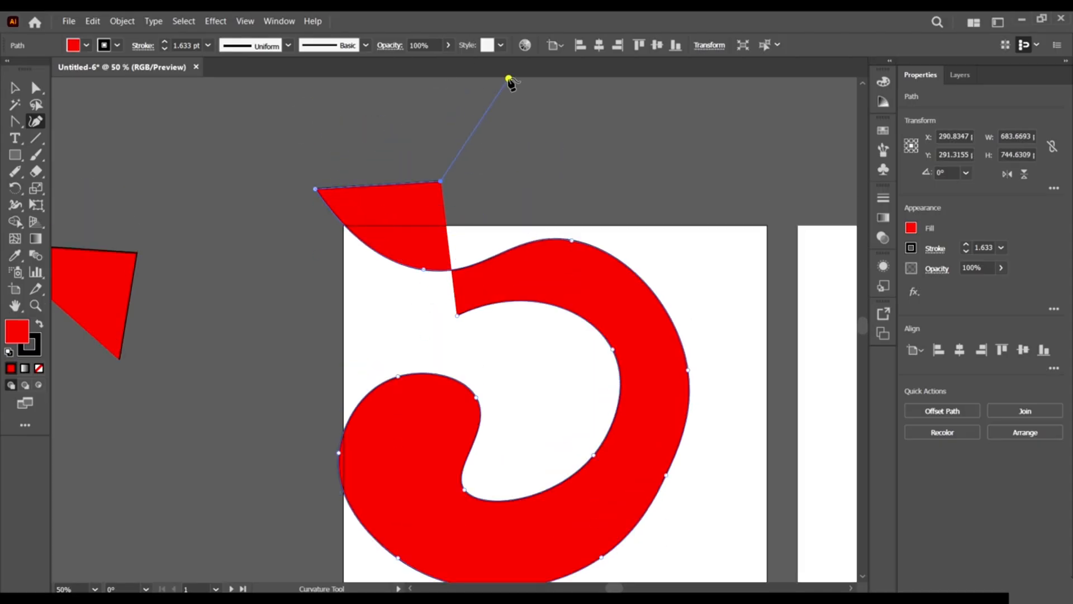
left_click(508, 79)
left_click(609, 182)
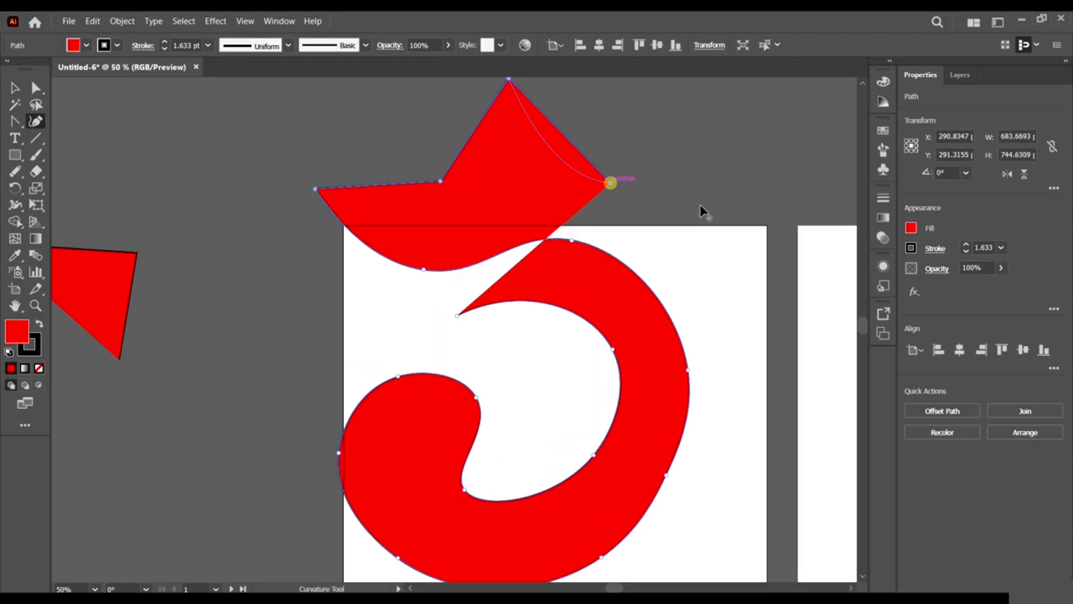
left_click(733, 133)
left_click(794, 305)
scroll(725, 419, "down", 2)
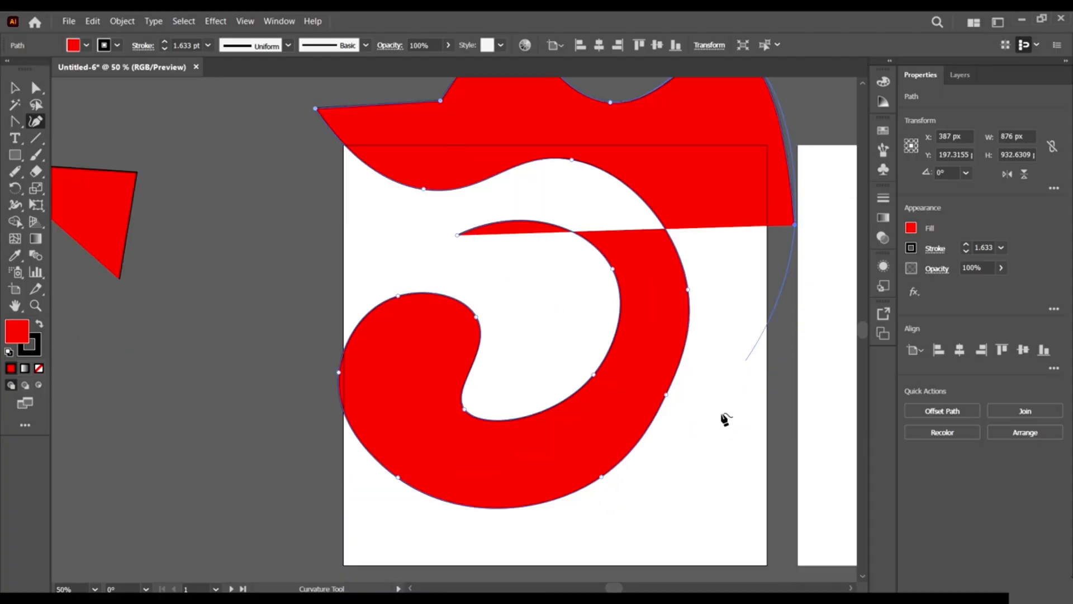
left_click(725, 419)
key("v")
key("ctrl+minus")
key("Delete")
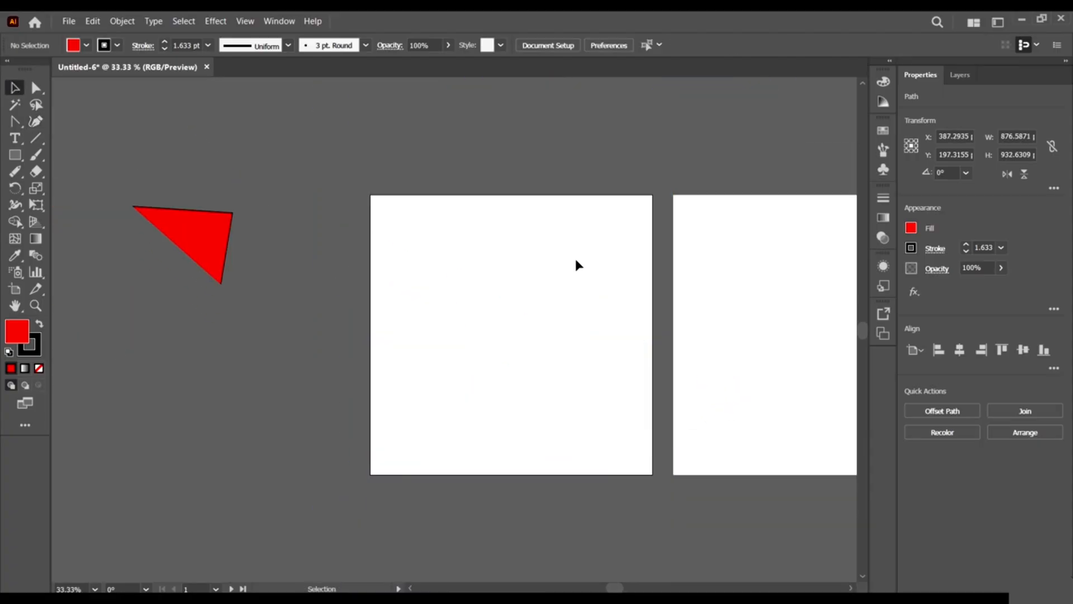
Select and delete the red triangle.
left_click(196, 239)
key("Delete")
scroll(641, 338, "down", 1)
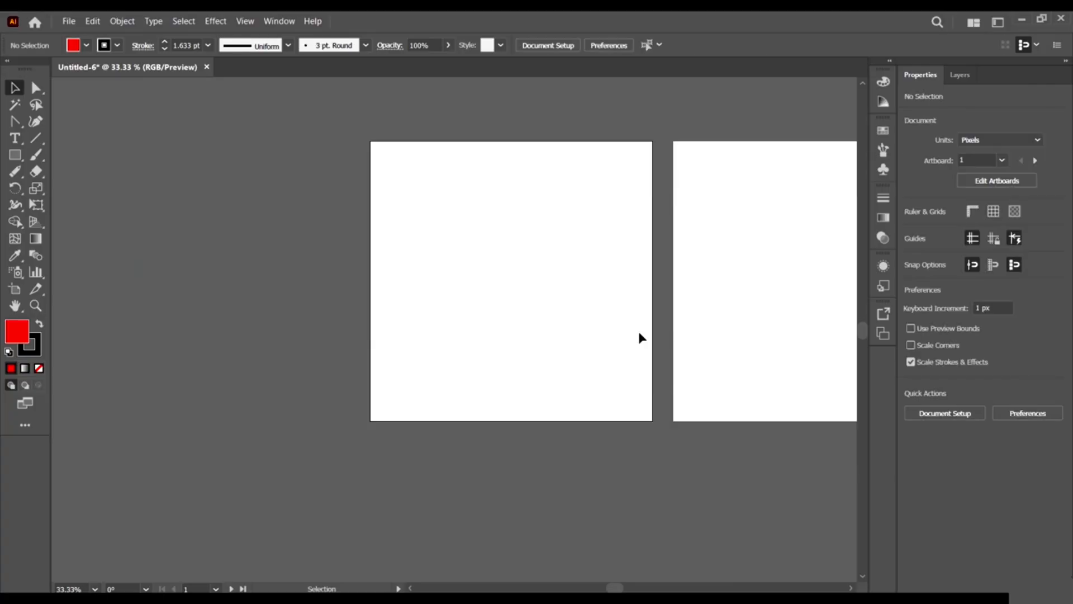
scroll(641, 337, "down", 1)
scroll(241, 239, "right", 5)
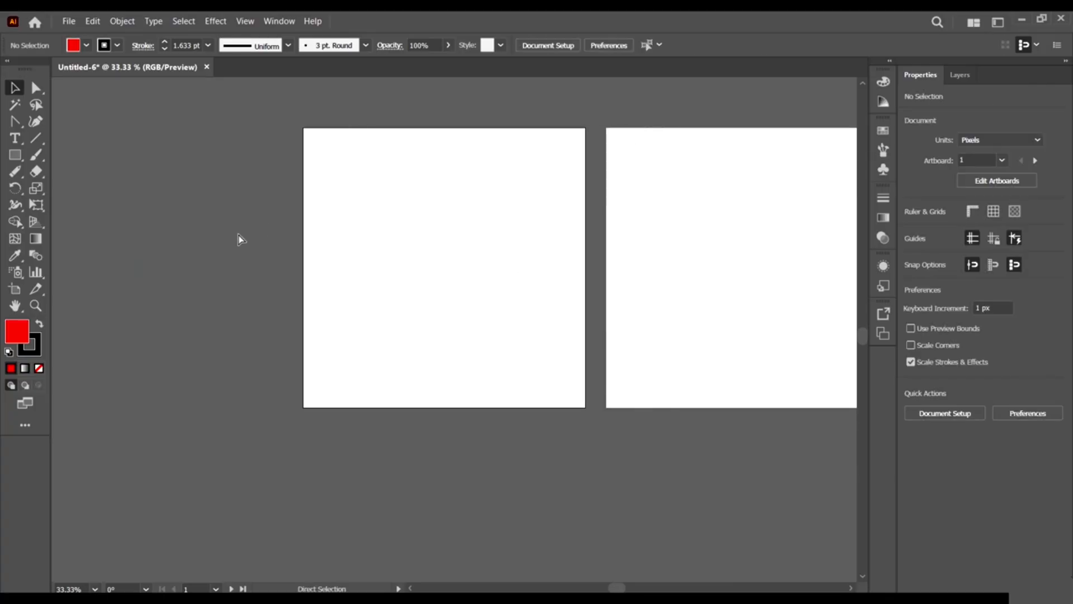
Delete the 'Artboard 1 copy' artboard in artboard editing mode, then exit it.
left_click(1010, 177)
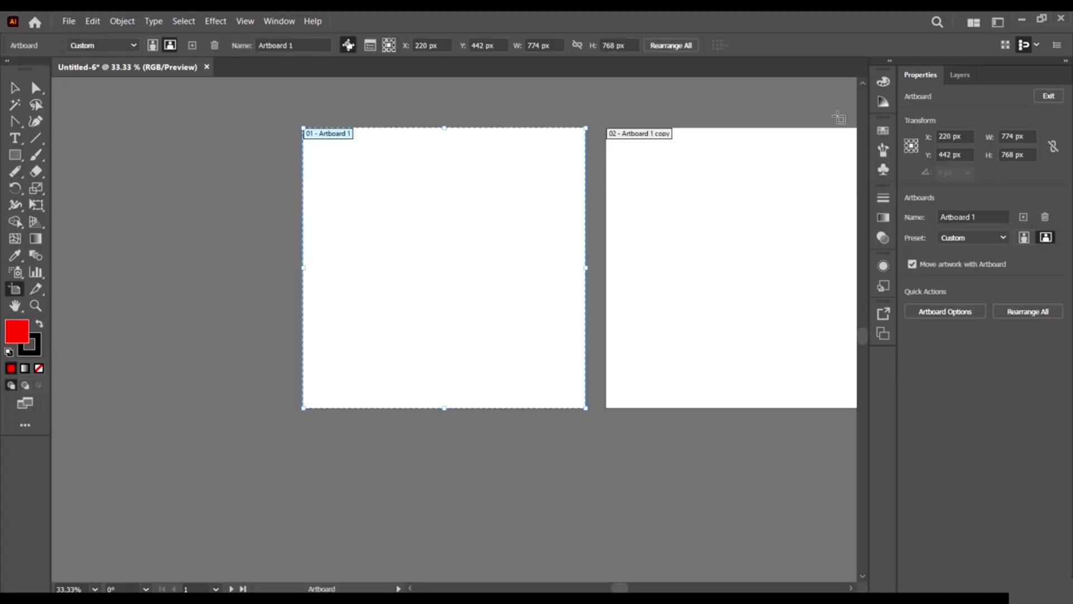
left_click(770, 177)
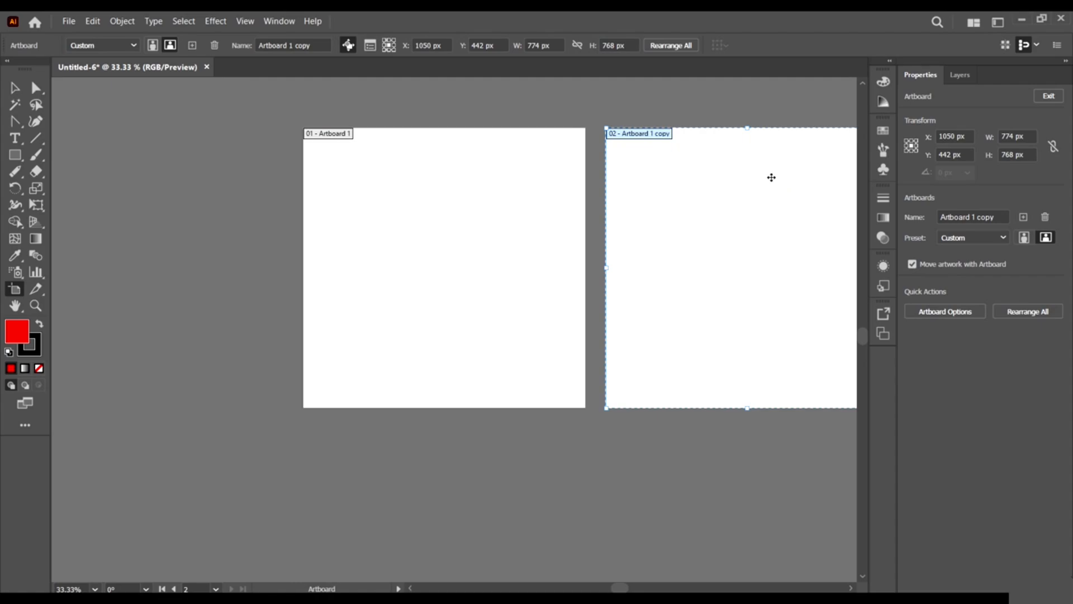
key("Delete")
left_click(24, 90)
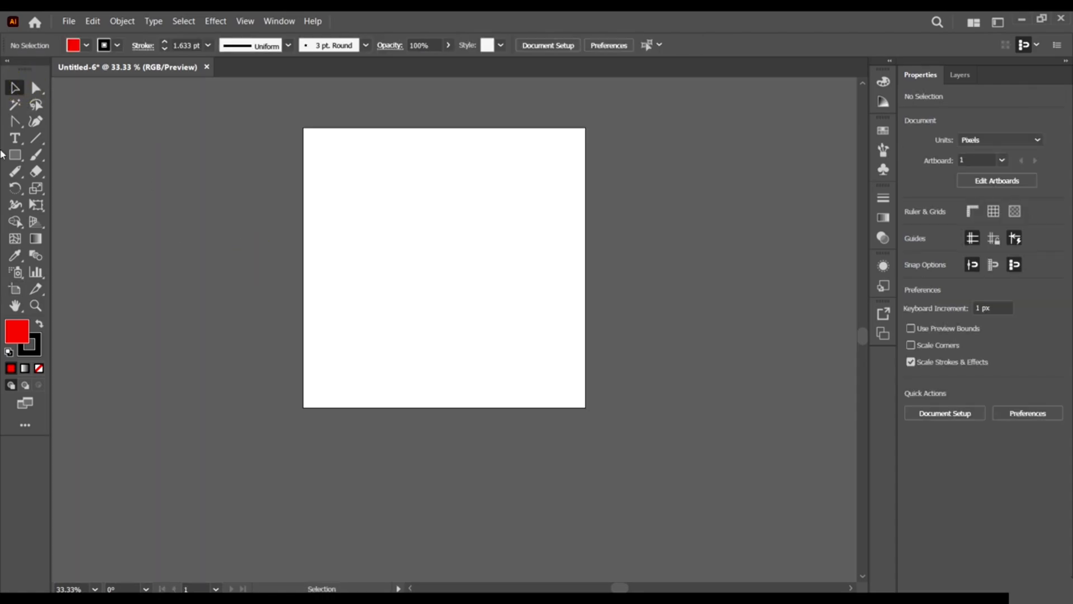
Create the text '1734.971734.971734.97', scale it to about 97.66 pt, and center it across the artboard.
left_click(17, 138)
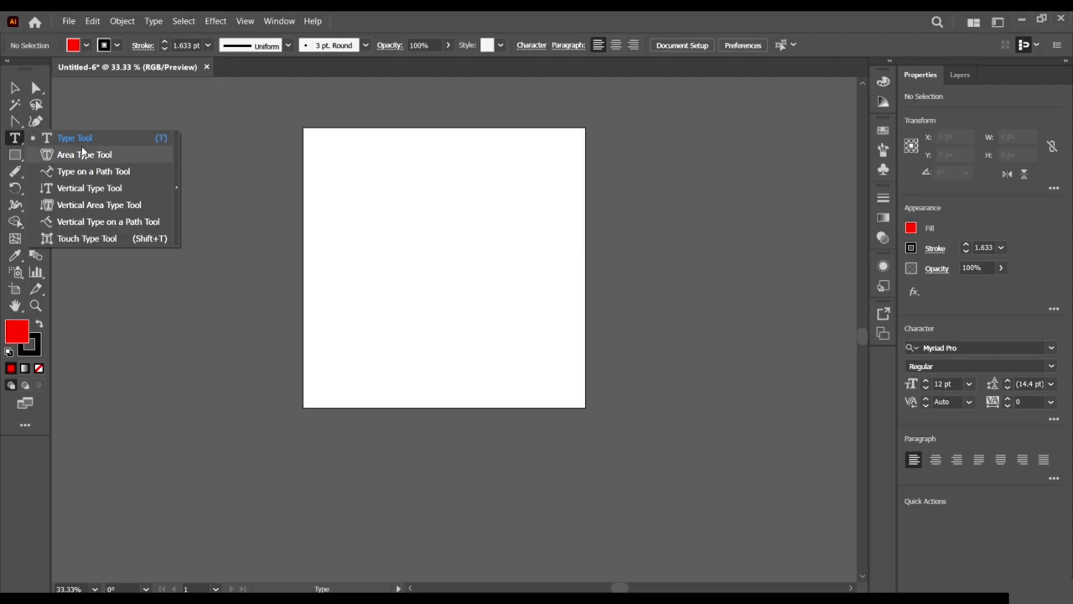
left_click(17, 142)
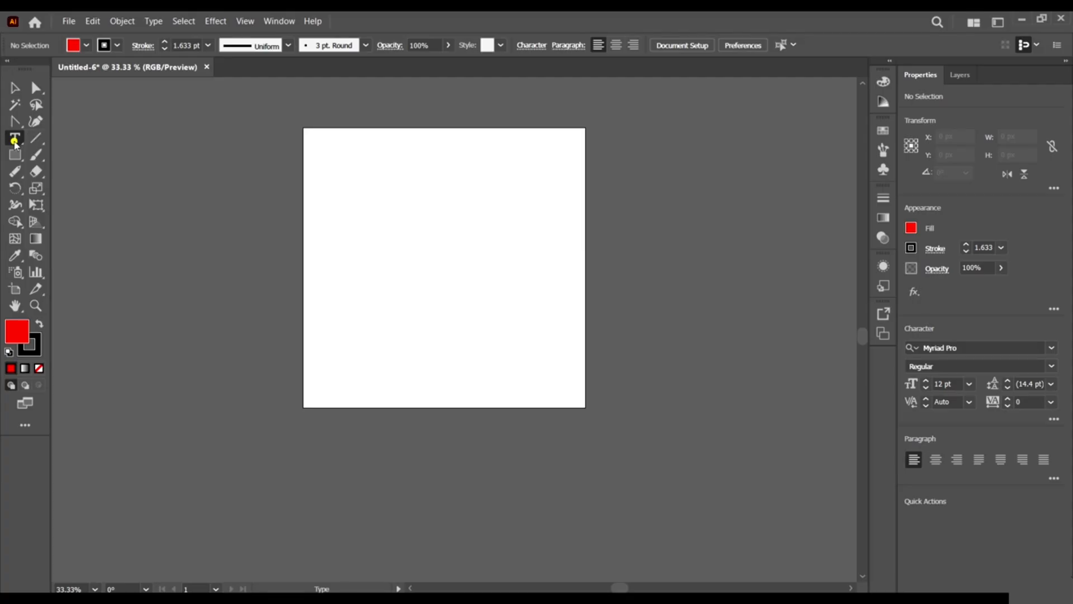
left_click(394, 220)
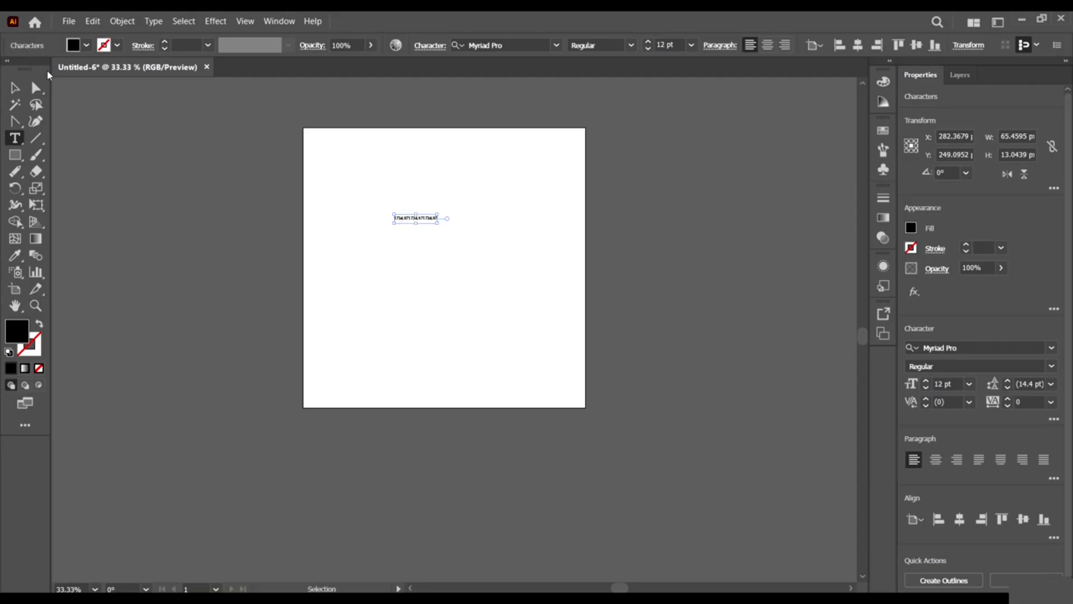
left_click(14, 86)
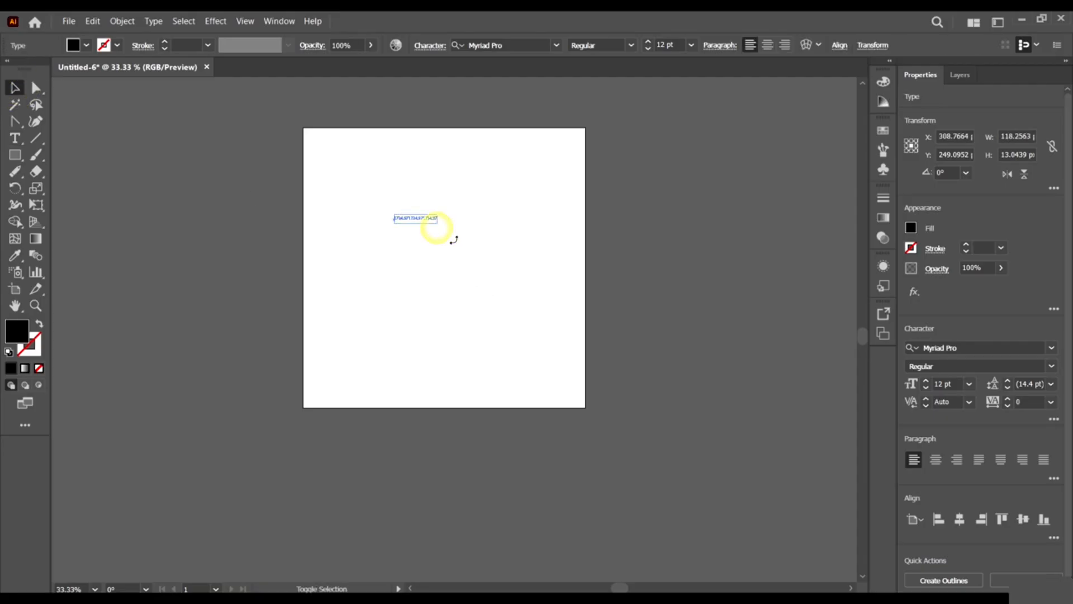
left_click_drag(437, 224, 743, 363)
left_click_drag(670, 243, 532, 287)
left_click(13, 140)
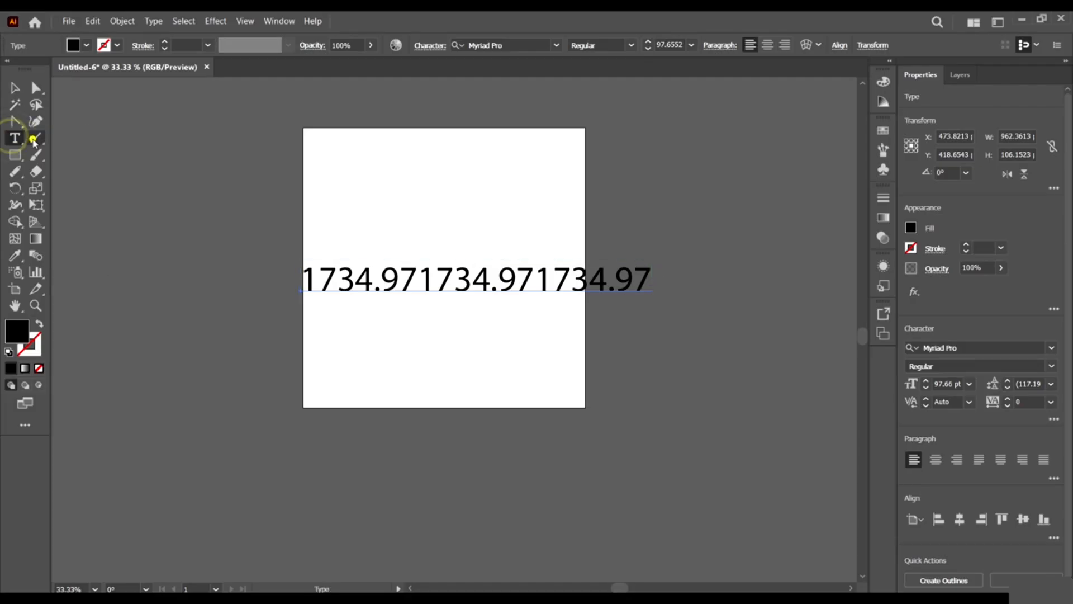
left_click(34, 138)
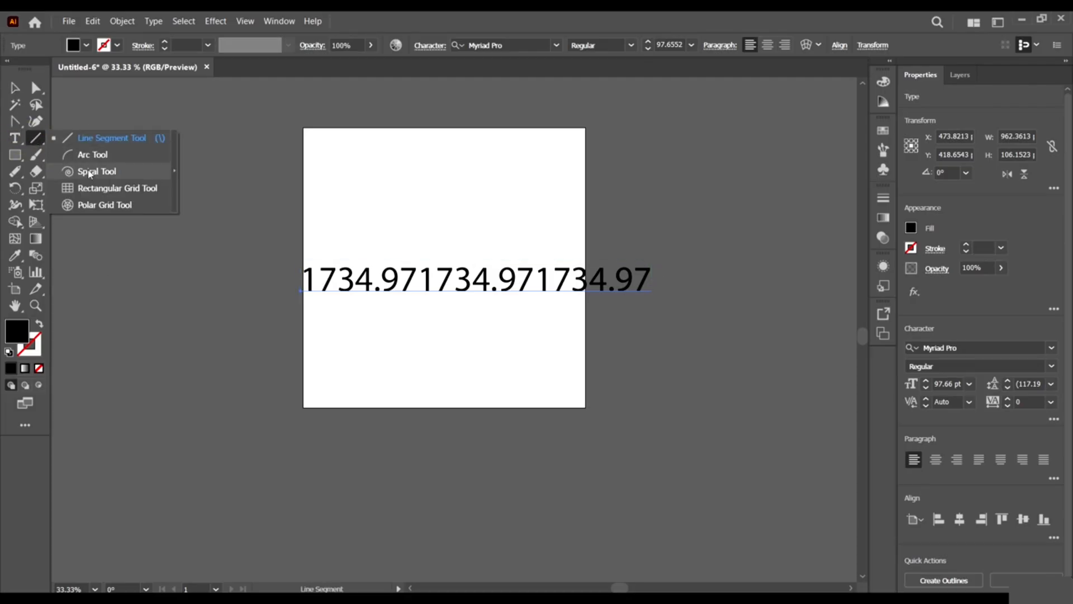
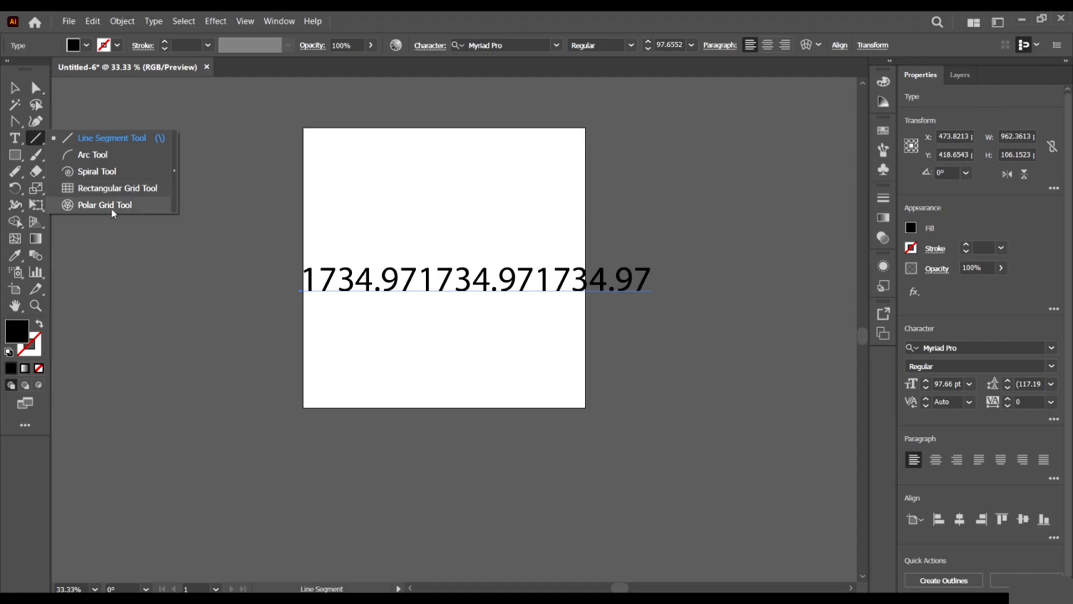
Draw a 406 × 190 px arc with the Arc Tool on the pasteboard left of the artboard.
left_click(38, 138)
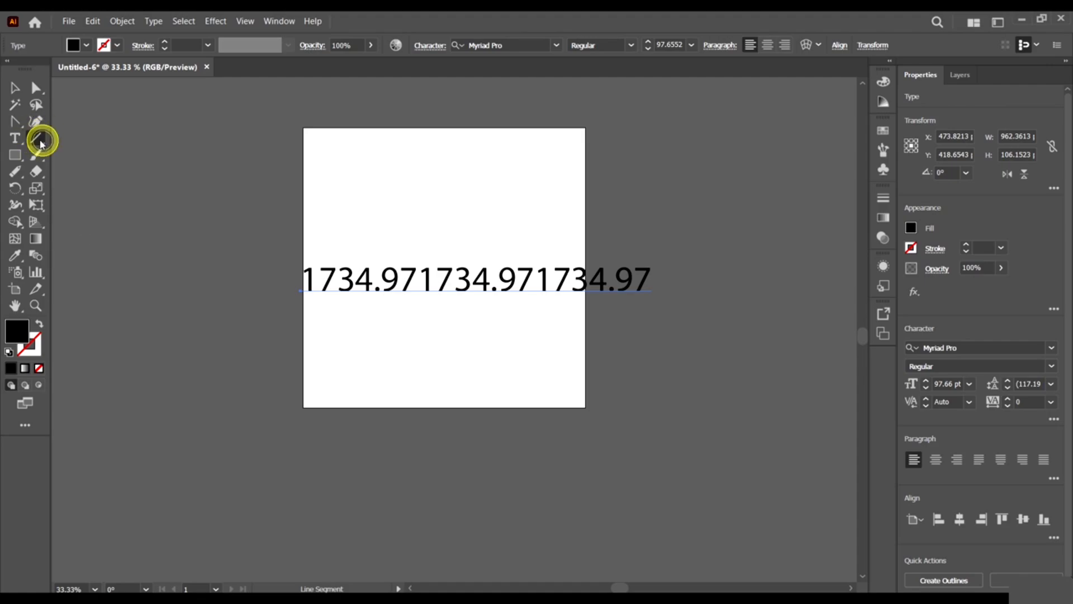
mouse_move(37, 138)
left_mouse_down()
mouse_move(108, 146)
mouse_move(248, 292)
left_mouse_up()
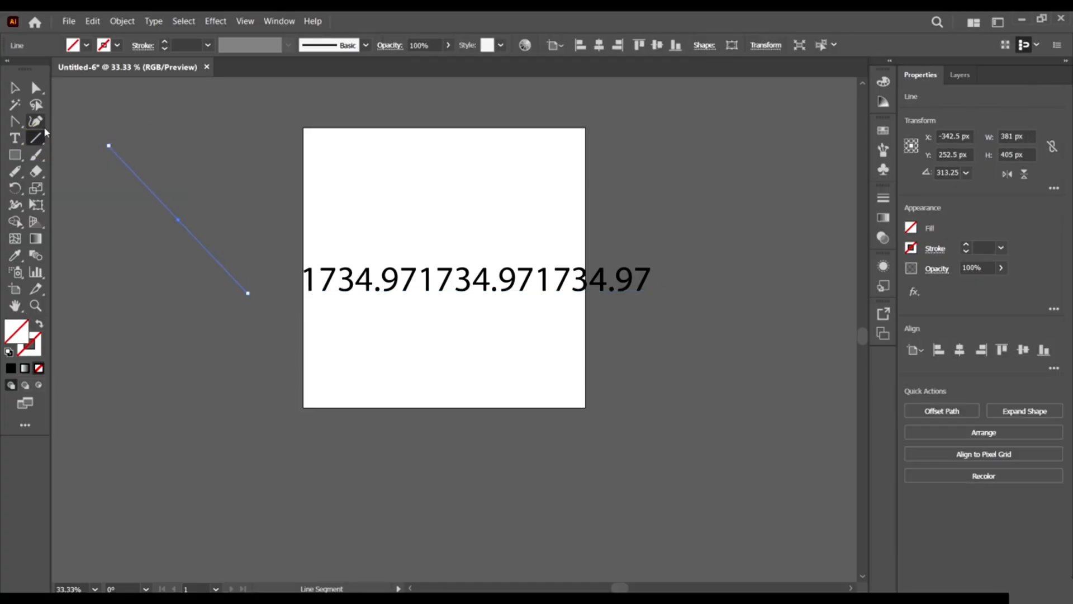
left_click_drag(35, 143, 148, 146)
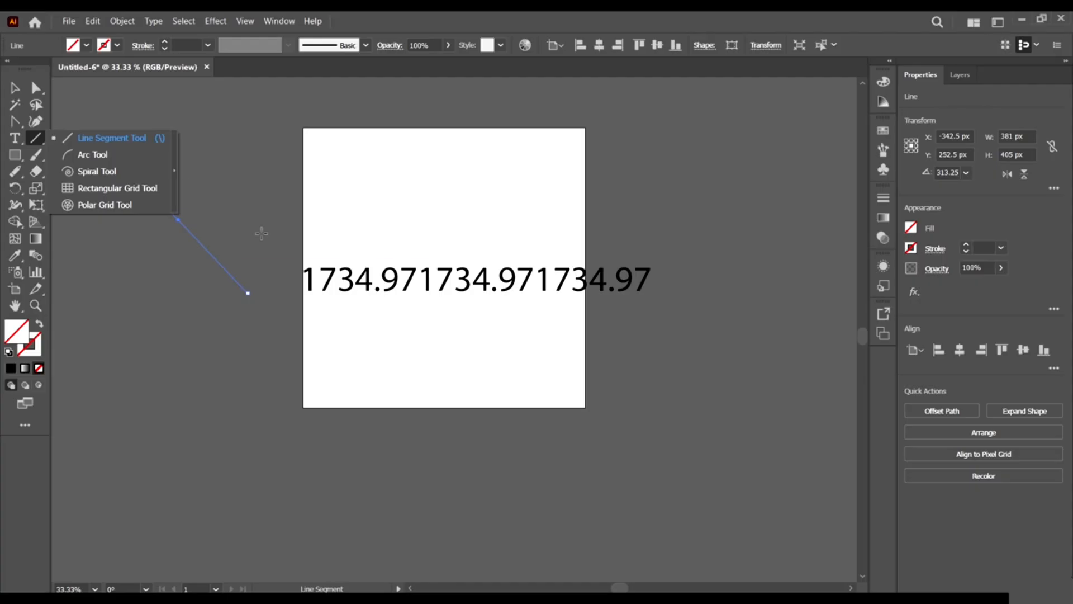
left_click(94, 154)
left_click_drag(162, 284, 300, 352)
left_click(292, 345)
left_click(617, 376)
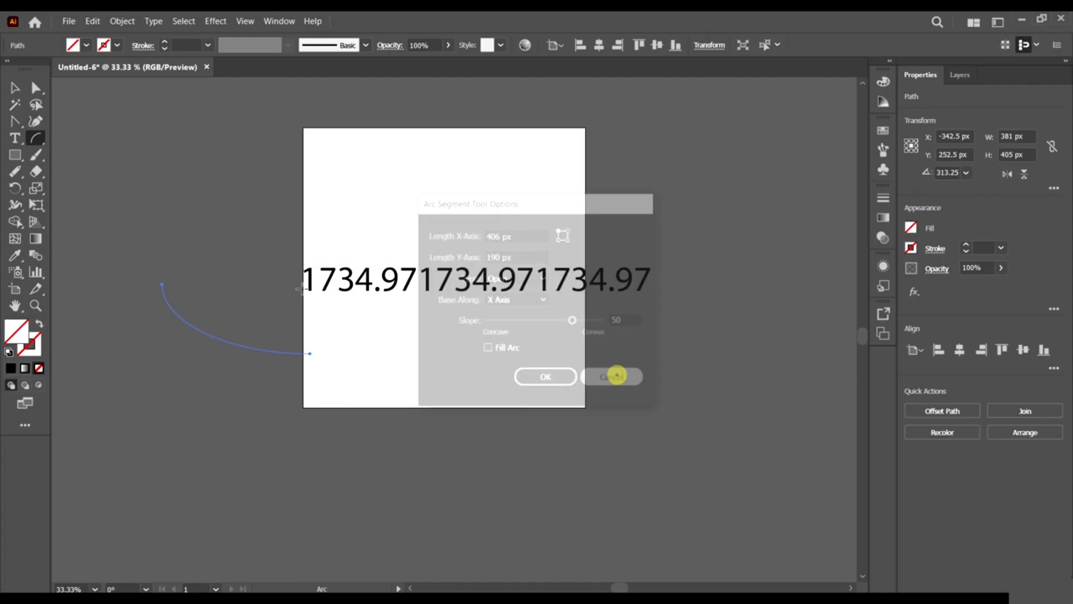
left_click(240, 253)
left_click(562, 377)
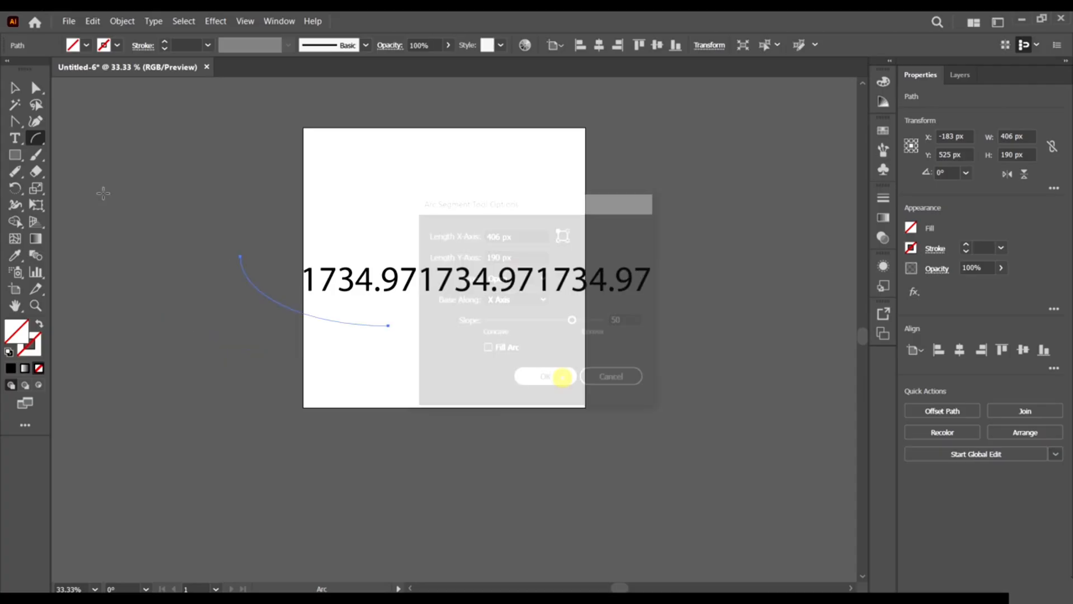
left_click(38, 143)
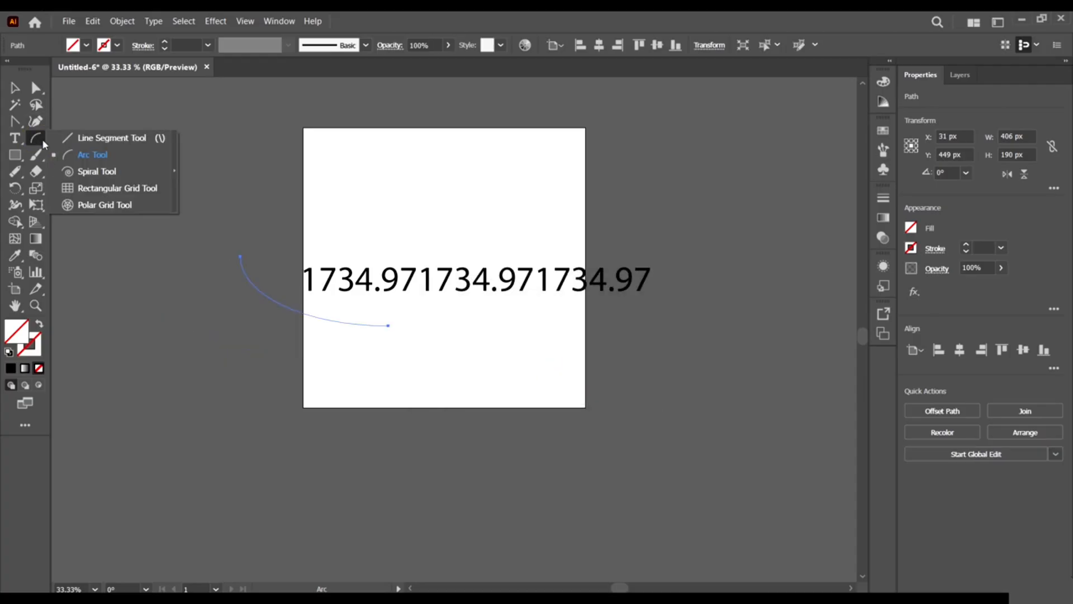
Add a small spiral on the pasteboard with the Spiral Tool's default options.
left_click(125, 167)
left_click(152, 203)
left_click(492, 373)
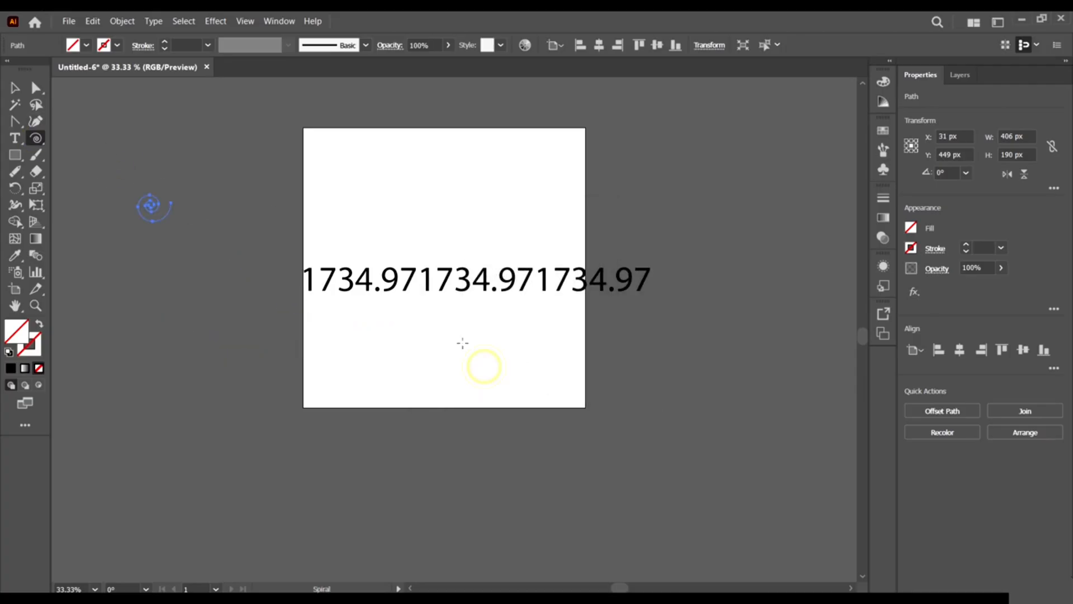
Add a 100 × 100 px rectangular grid on the pasteboard.
left_click(33, 141)
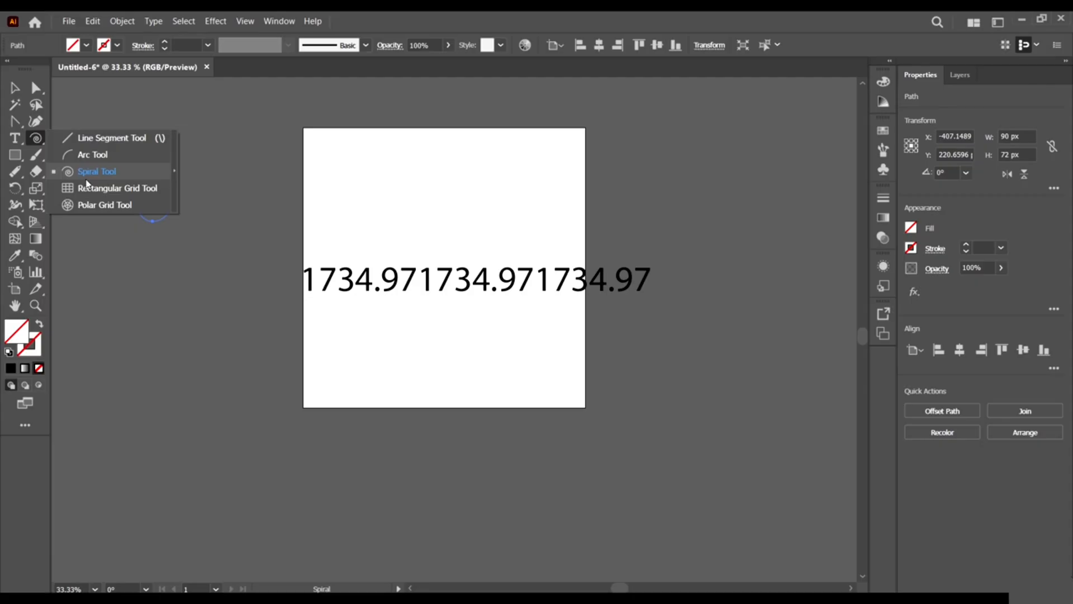
left_click(112, 189)
left_click(170, 218)
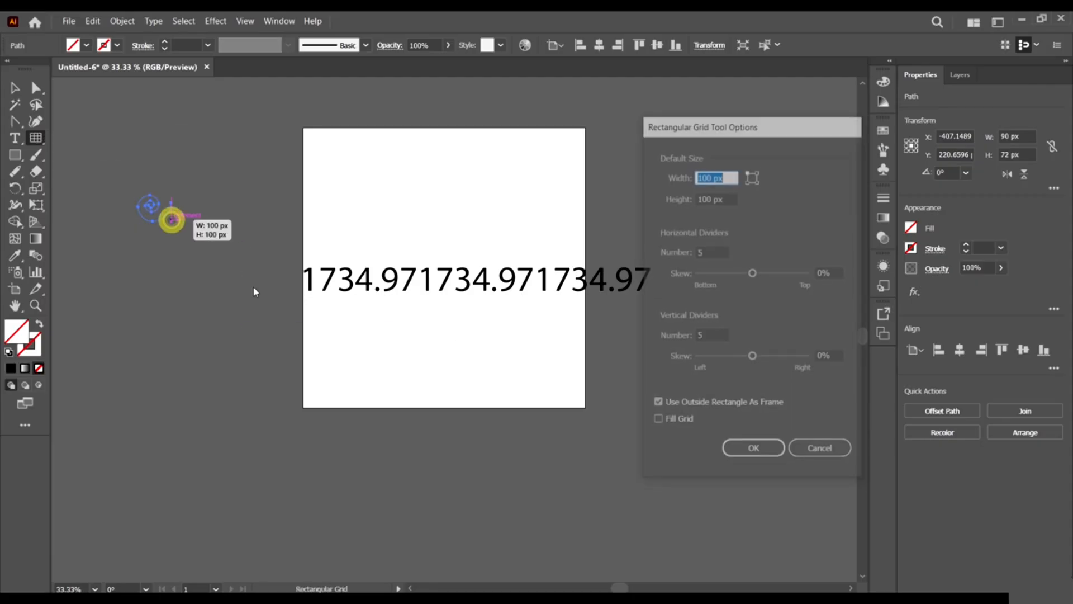
left_click(743, 451)
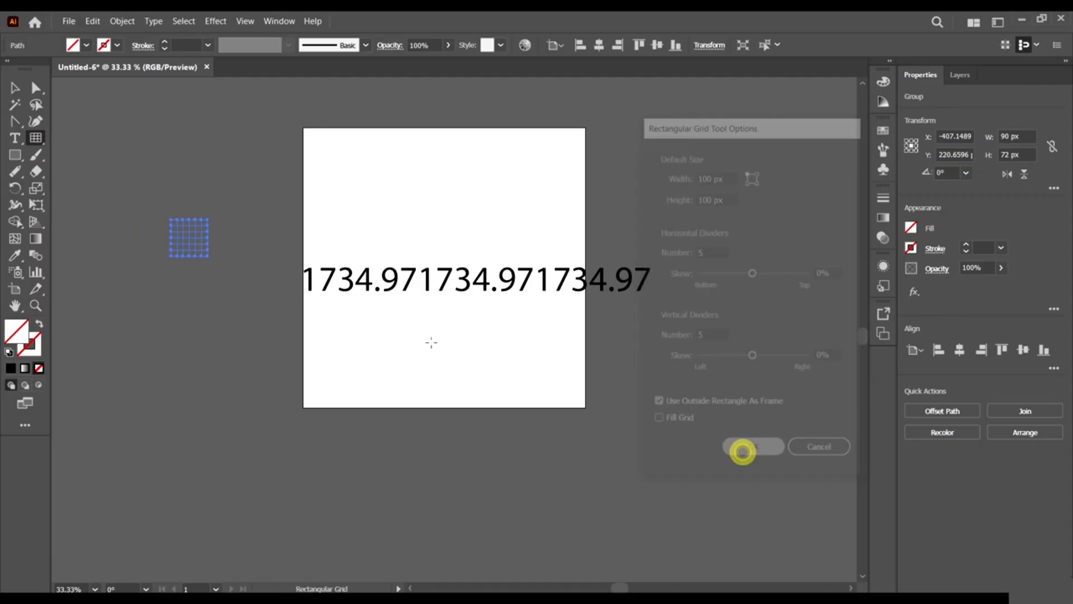
Add a 100 × 100 px polar grid of concentric rings beside the artboard.
left_click(39, 141)
left_click(106, 205)
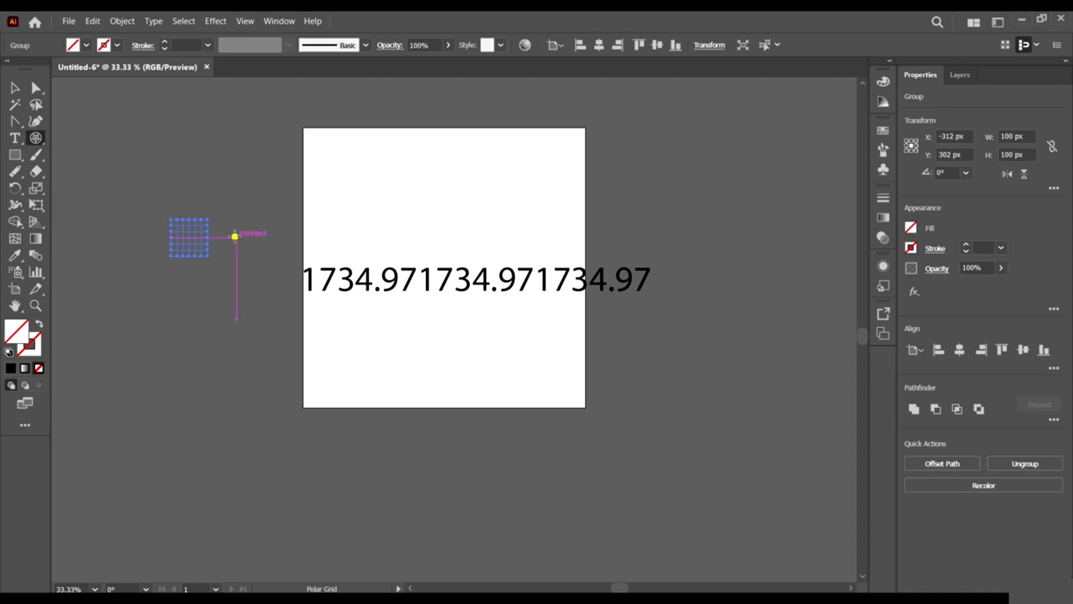
left_click(234, 236)
left_click(752, 450)
scroll(263, 277, "up", 4)
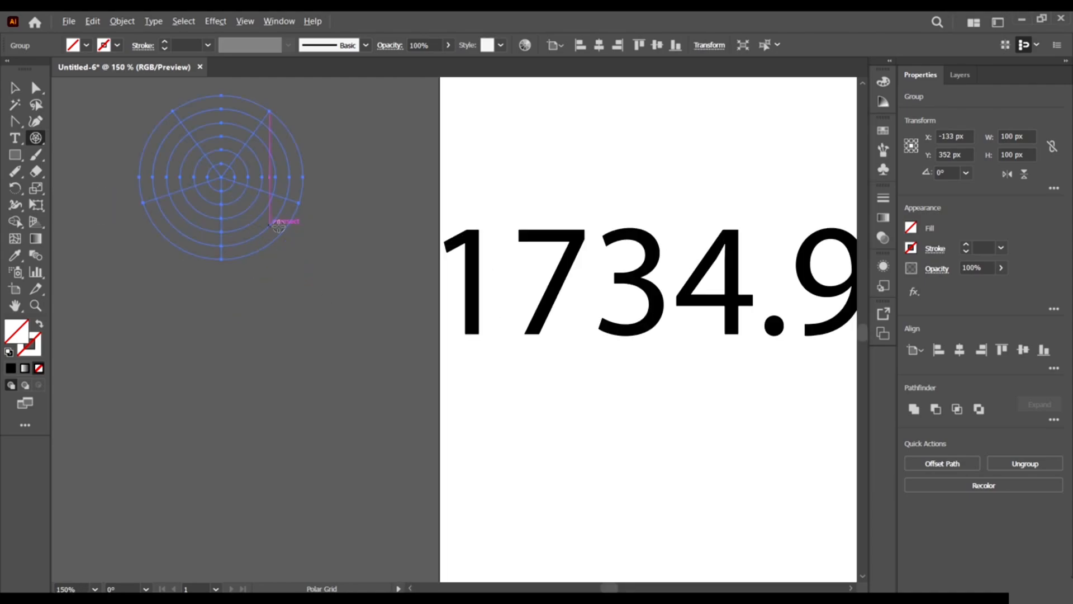
scroll(409, 272, "down", 3)
left_click(9, 163)
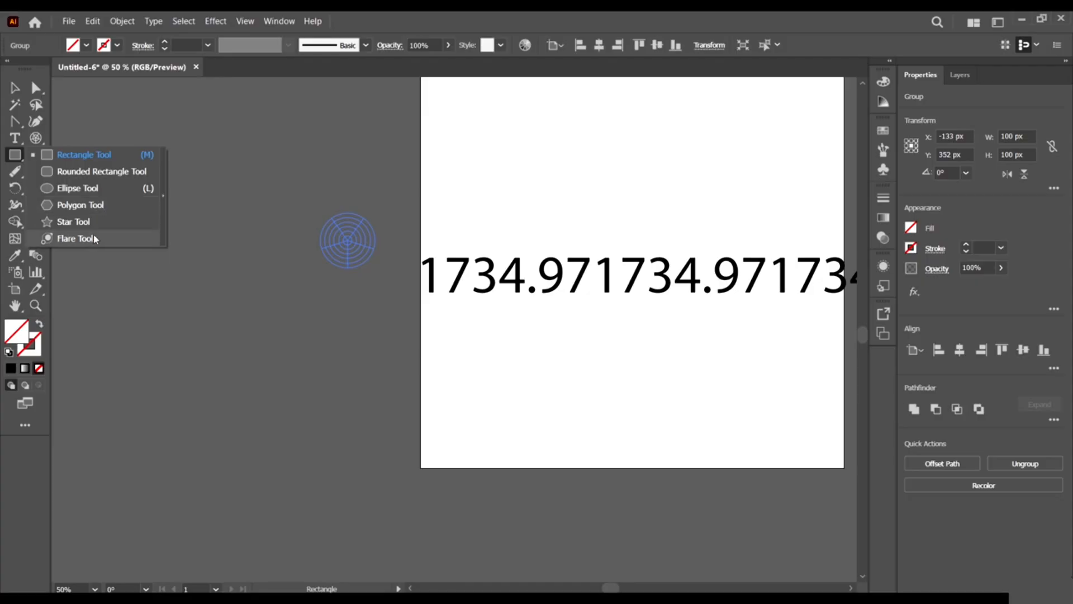
Draw a hexagon with the Polygon Tool and fill it solid red.
left_click(105, 206)
left_click_drag(173, 227, 266, 227)
left_click(14, 88)
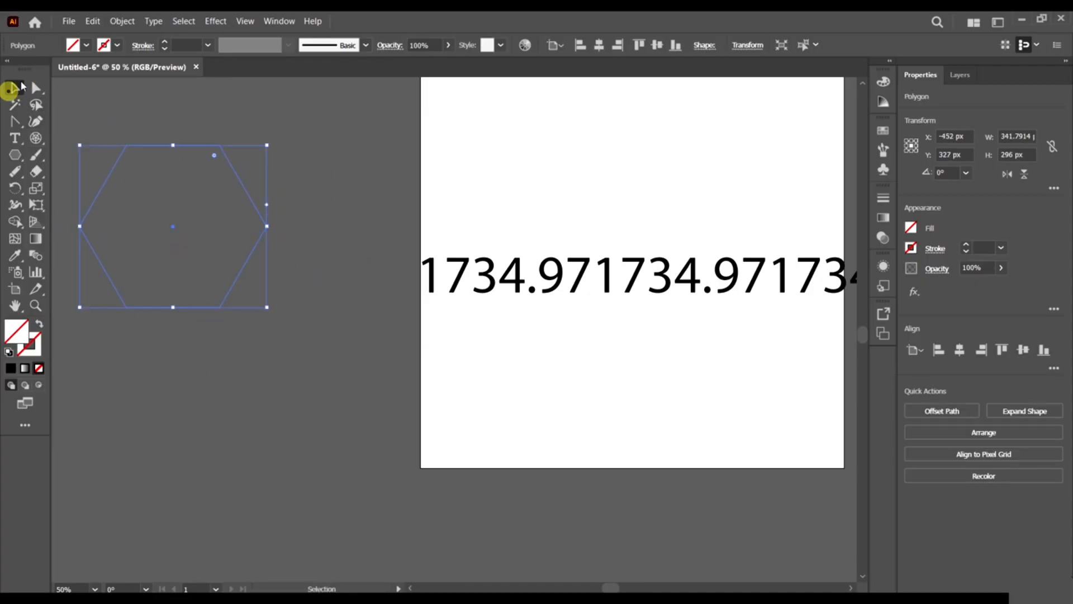
left_click(86, 45)
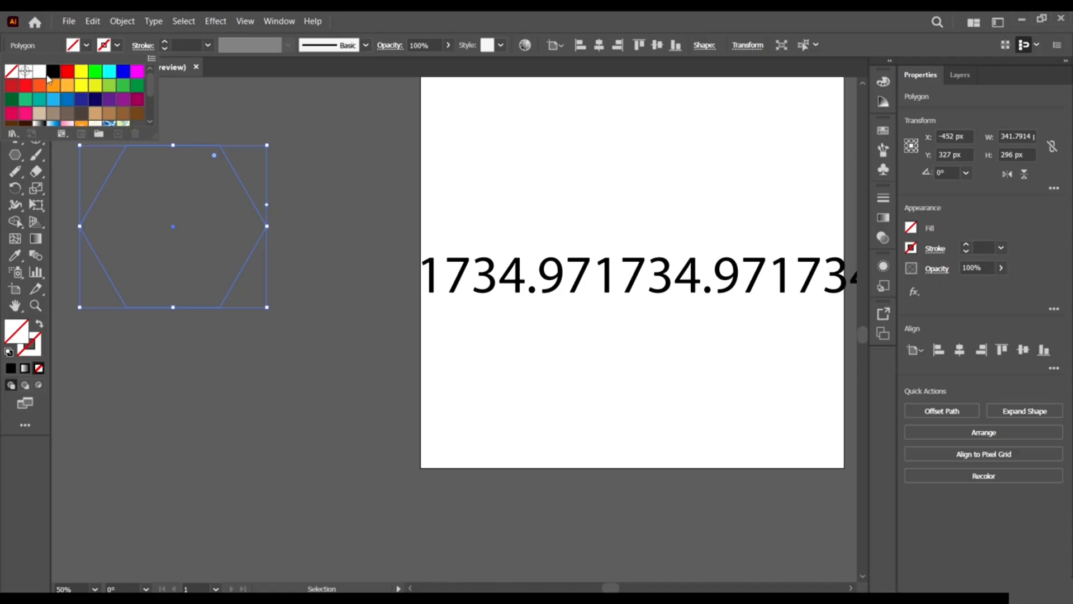
left_click(67, 71)
left_click(160, 184)
Move the red hexagon so it overlaps the artboard's left edge.
left_click_drag(196, 210, 392, 196)
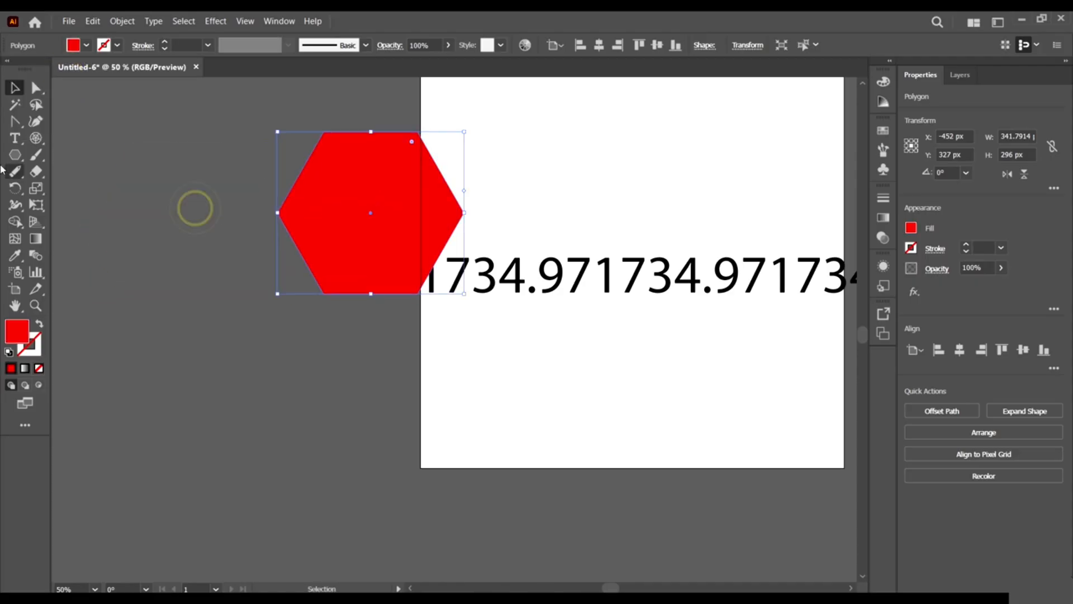
left_click(15, 155)
left_click(37, 154)
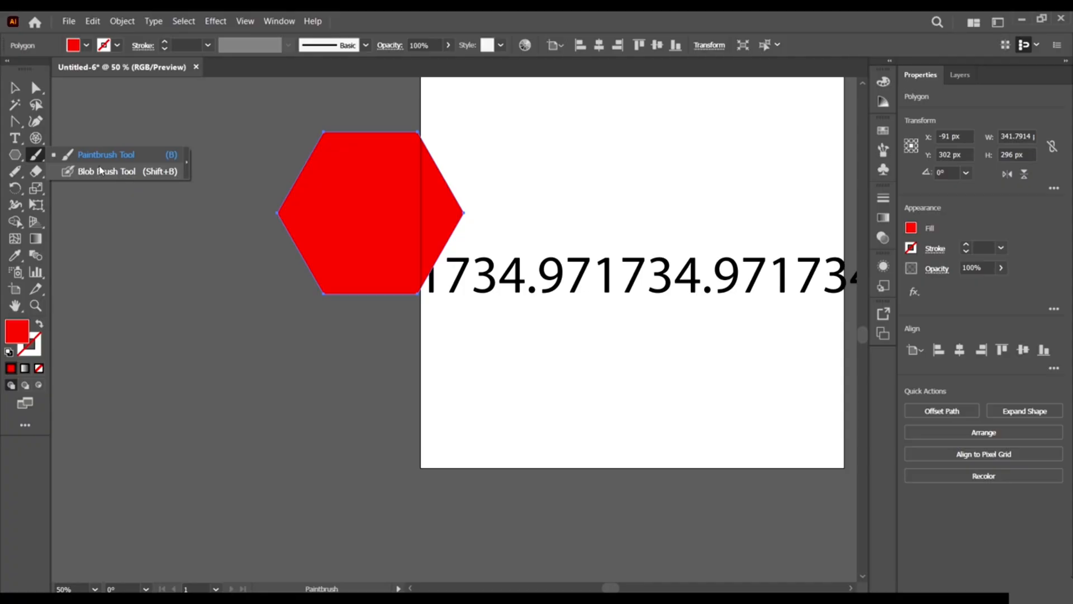
Paint six red Paintbrush strokes: two 3-shapes on the pasteboard, zigzags and an angular stroke on the artboard.
left_click(36, 154)
mouse_move(139, 322)
left_mouse_down()
mouse_move(204, 473)
mouse_move(149, 452)
left_mouse_up()
left_click(37, 159)
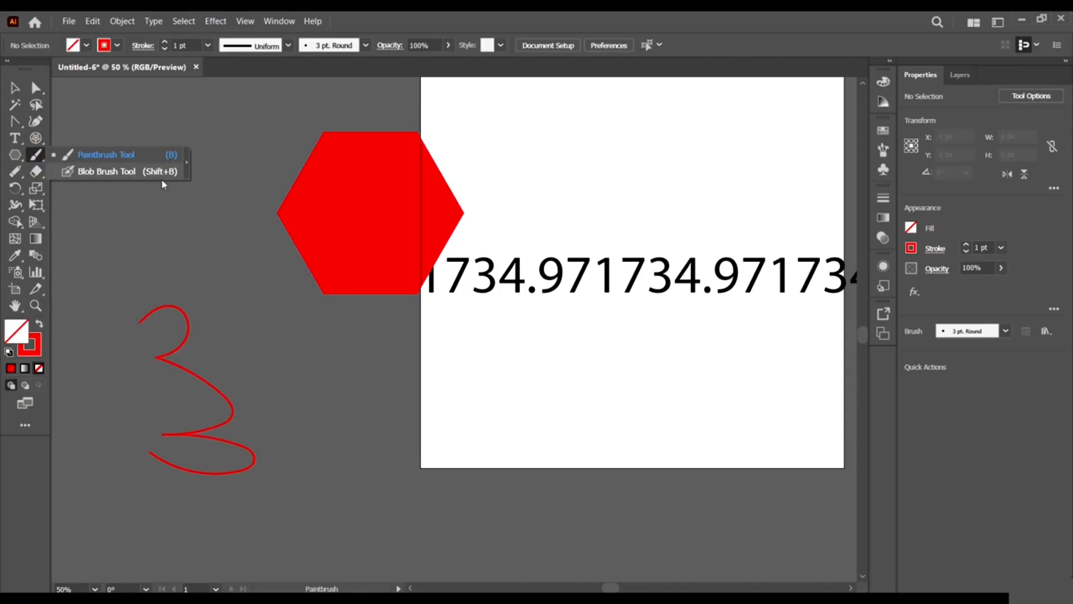
left_click(473, 16)
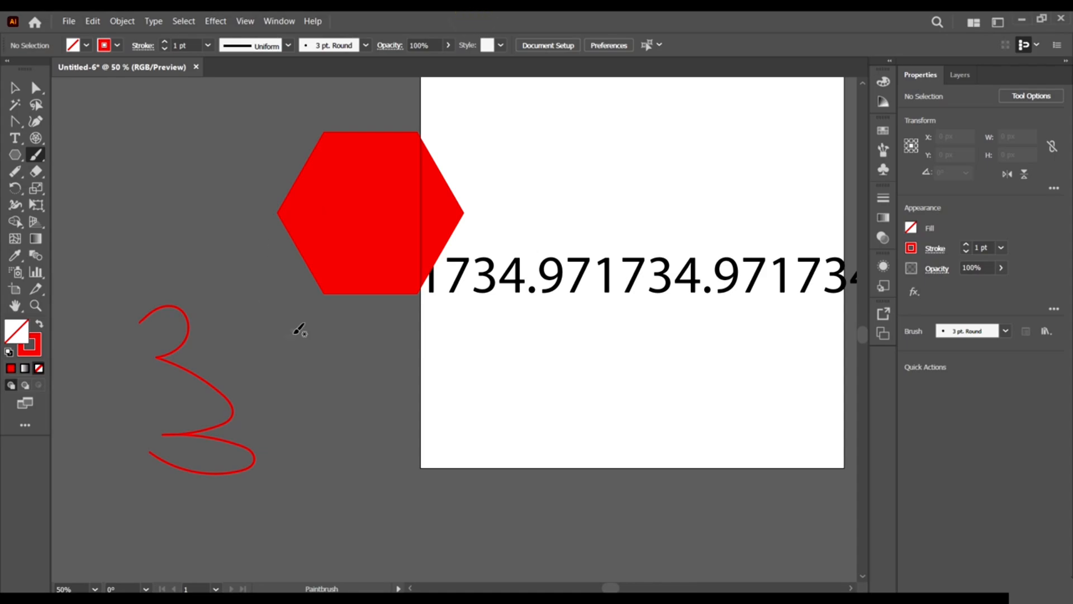
mouse_move(287, 335)
left_mouse_down()
mouse_move(326, 455)
mouse_move(363, 489)
left_mouse_up()
mouse_move(490, 366)
left_mouse_down()
mouse_move(567, 416)
mouse_move(520, 479)
left_mouse_up()
mouse_move(630, 344)
left_mouse_down()
mouse_move(679, 362)
mouse_move(665, 444)
left_mouse_up()
mouse_move(580, 213)
left_mouse_down()
mouse_move(634, 136)
mouse_move(638, 175)
left_mouse_up()
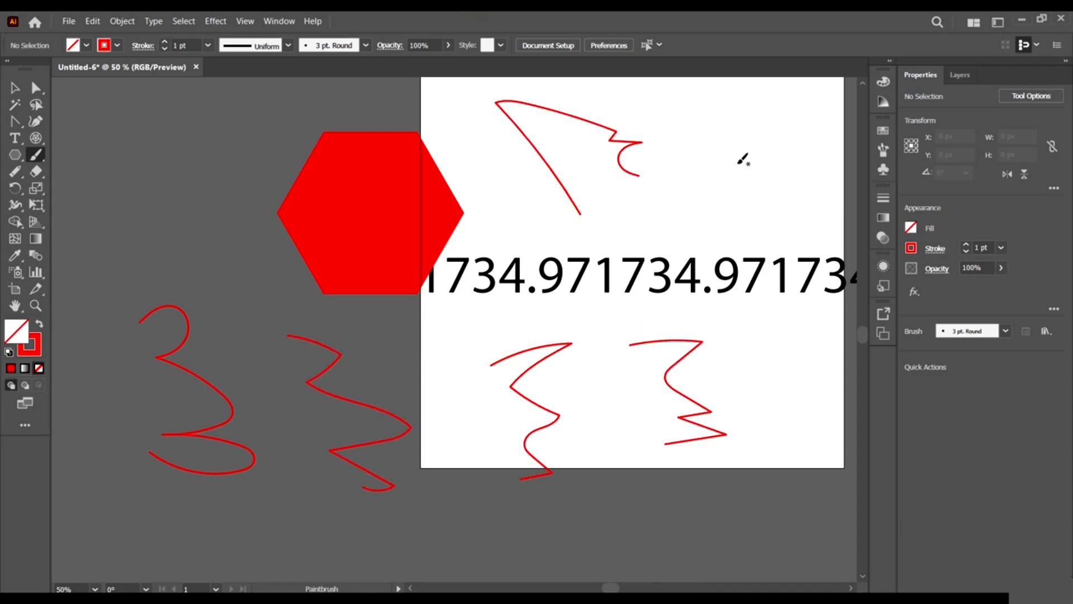
mouse_move(722, 148)
left_mouse_down()
mouse_move(702, 209)
mouse_move(652, 218)
left_mouse_up()
Scribble a thick red Blob Brush cluster over the upper-right stroke's tip.
left_click_drag(36, 155, 90, 170)
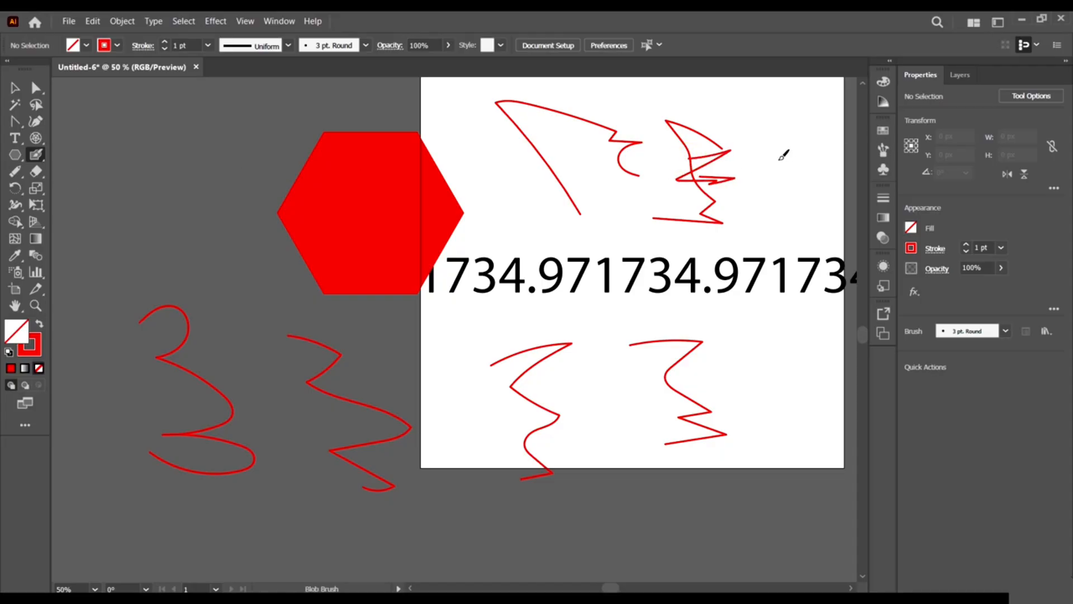
scroll(743, 153, "up", 5)
mouse_move(644, 144)
left_mouse_down()
mouse_move(599, 170)
mouse_move(620, 172)
mouse_move(728, 119)
mouse_move(668, 166)
mouse_move(695, 95)
mouse_move(608, 179)
left_mouse_up()
scroll(608, 179, "down", 4)
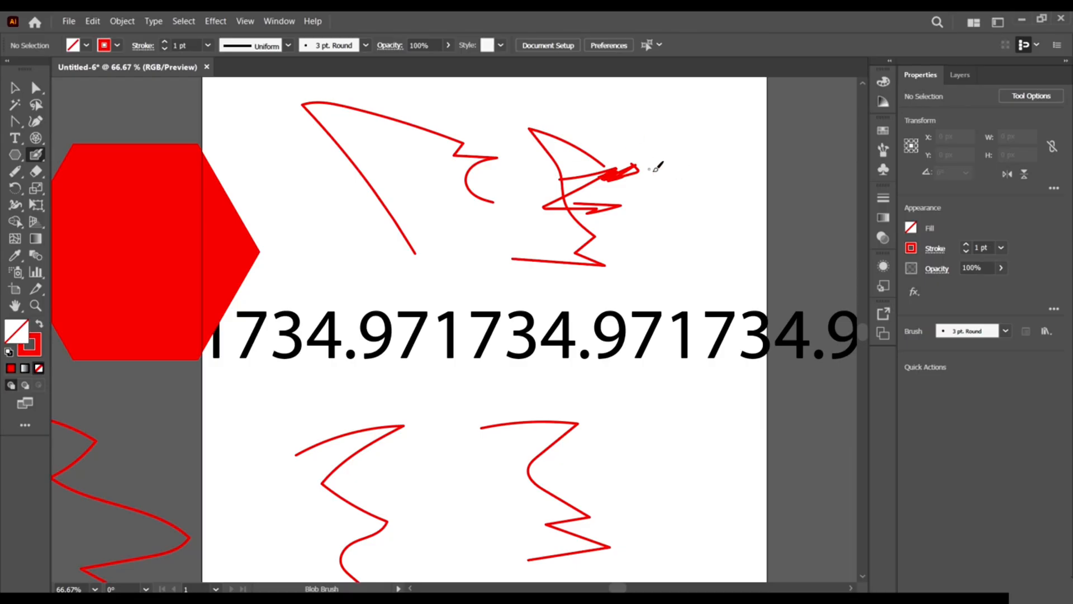
scroll(609, 178, "up", 3)
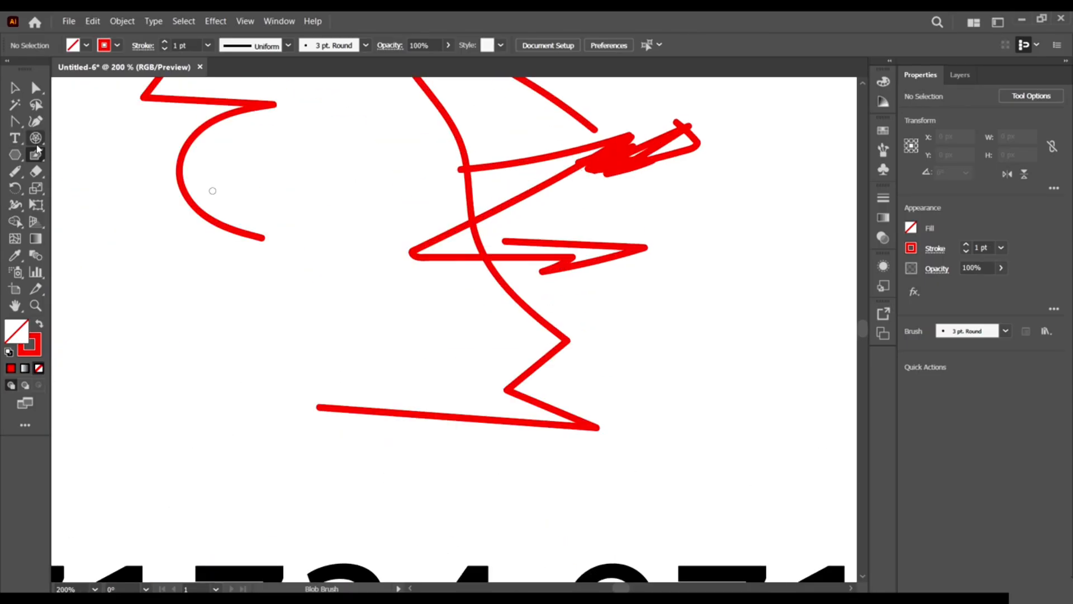
mouse_move(15, 173)
left_mouse_down()
mouse_move(68, 175)
mouse_move(93, 202)
mouse_move(92, 240)
mouse_move(92, 191)
left_mouse_up()
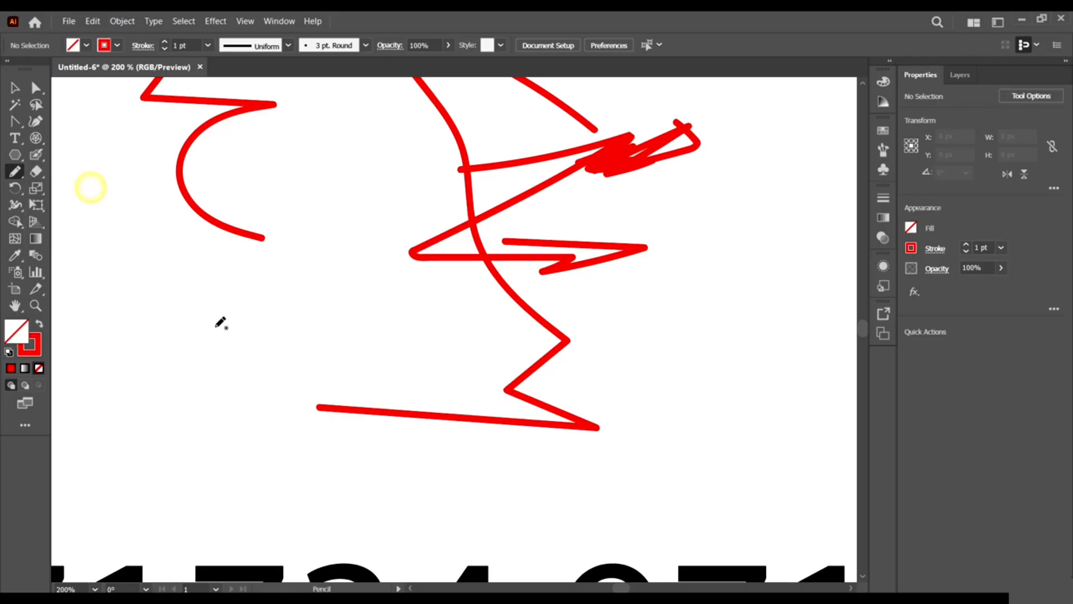
Draw a short vertical pencil path on the pasteboard and nudge it slightly down.
mouse_move(202, 317)
left_mouse_down()
mouse_move(271, 412)
mouse_move(198, 461)
left_mouse_up()
scroll(165, 299, "down", 2)
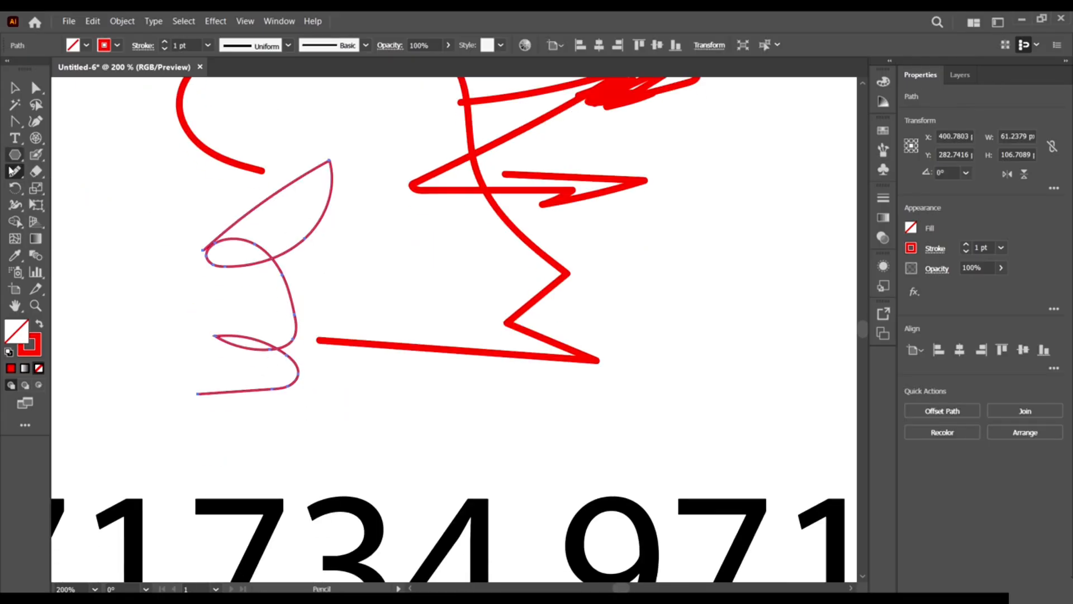
left_click_drag(13, 173, 110, 170)
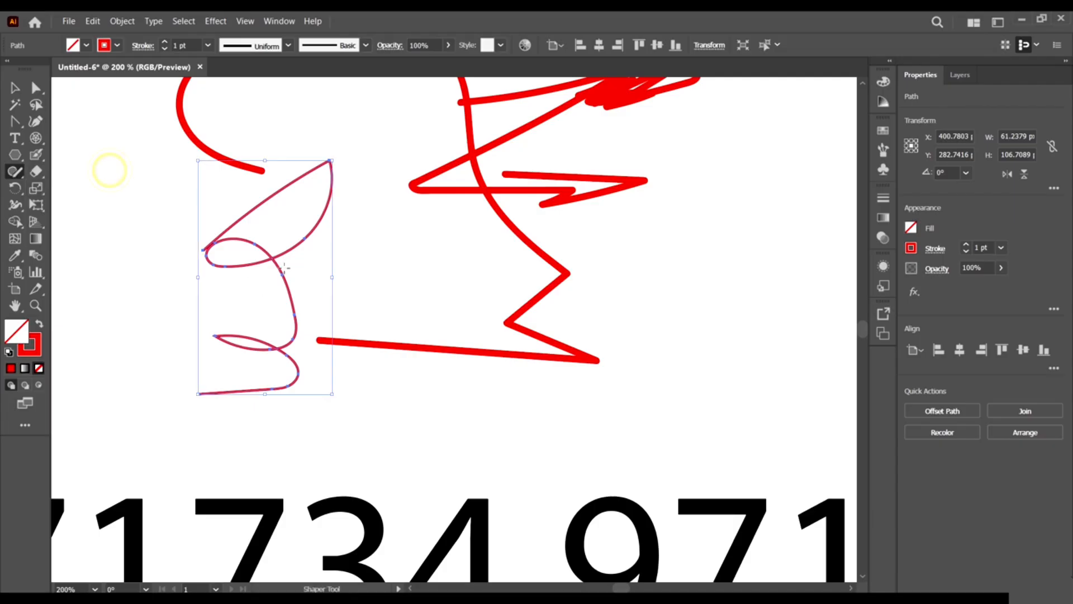
left_click_drag(271, 278, 274, 287)
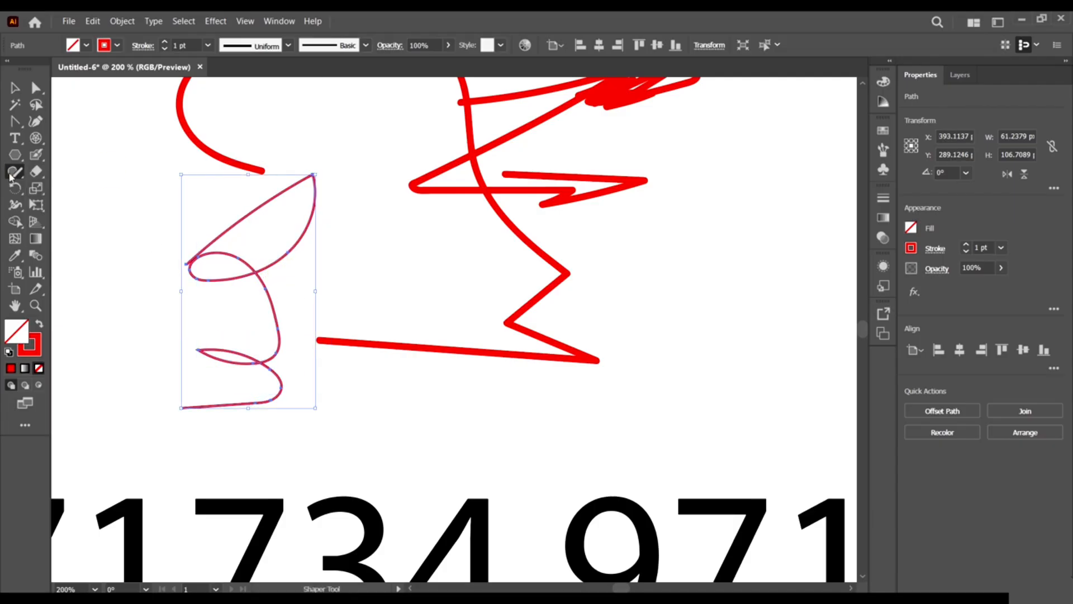
left_click_drag(10, 176, 108, 173)
Sketch Shaper shapes on the artboard, including a rectangle and a tilted ellipse.
left_click_drag(662, 231, 779, 348)
left_click_drag(817, 199, 636, 254)
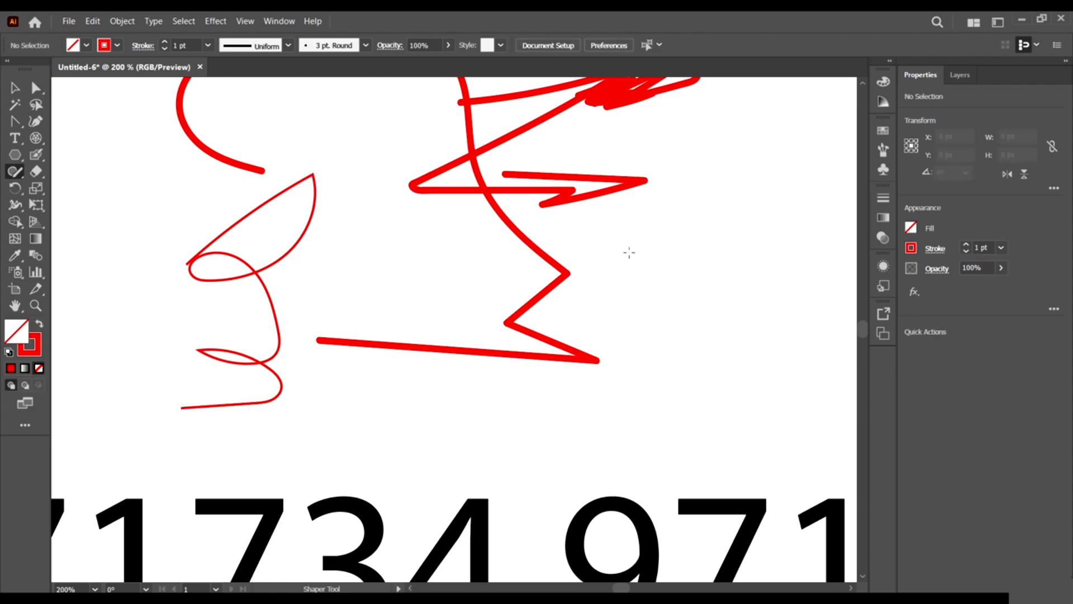
scroll(658, 244, "down", 3)
left_click_drag(702, 209, 697, 207)
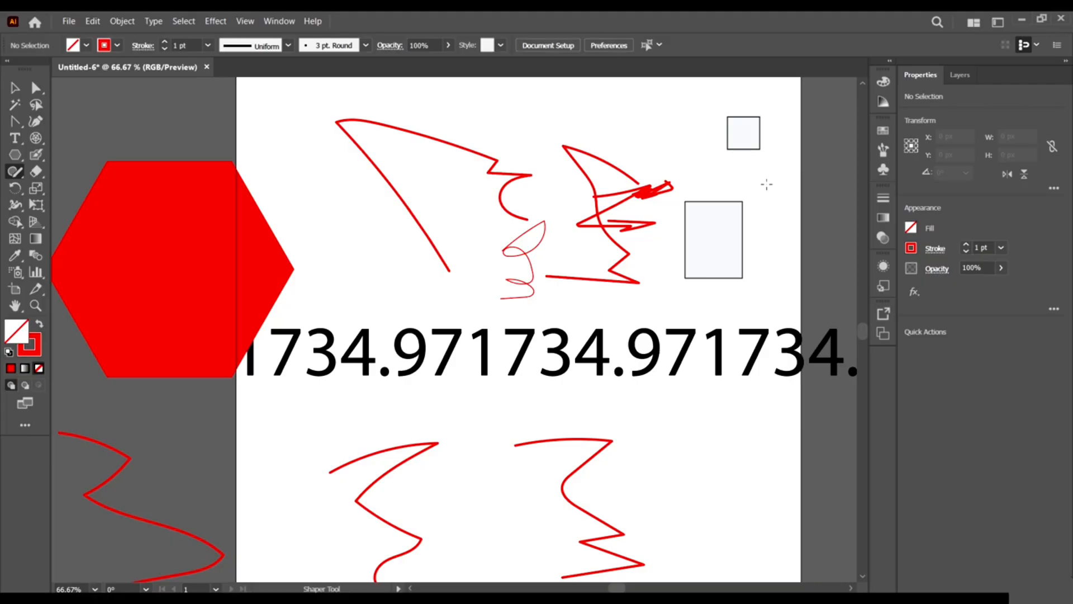
mouse_move(766, 185)
left_mouse_down()
mouse_move(823, 251)
mouse_move(822, 187)
mouse_move(771, 190)
left_mouse_up()
Scribble out the large red stroke and curve, and sketch a diamond at the artboard's upper left.
scroll(655, 214, "up", 2)
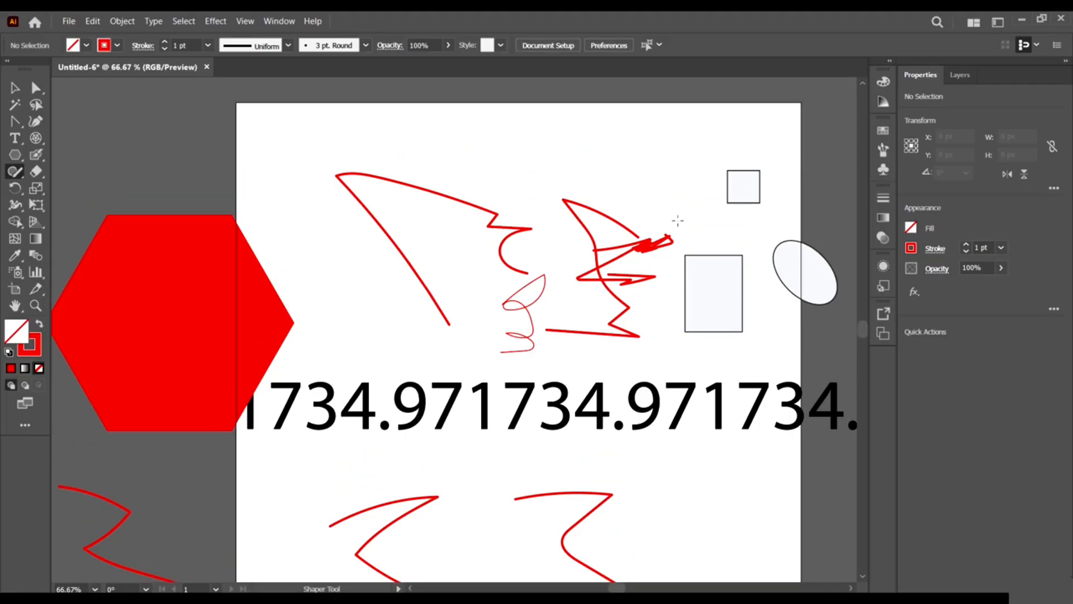
mouse_move(559, 193)
left_mouse_down()
mouse_move(598, 159)
mouse_move(559, 190)
left_mouse_up()
mouse_move(392, 193)
left_mouse_down()
mouse_move(306, 177)
mouse_move(304, 195)
mouse_move(415, 272)
left_mouse_up()
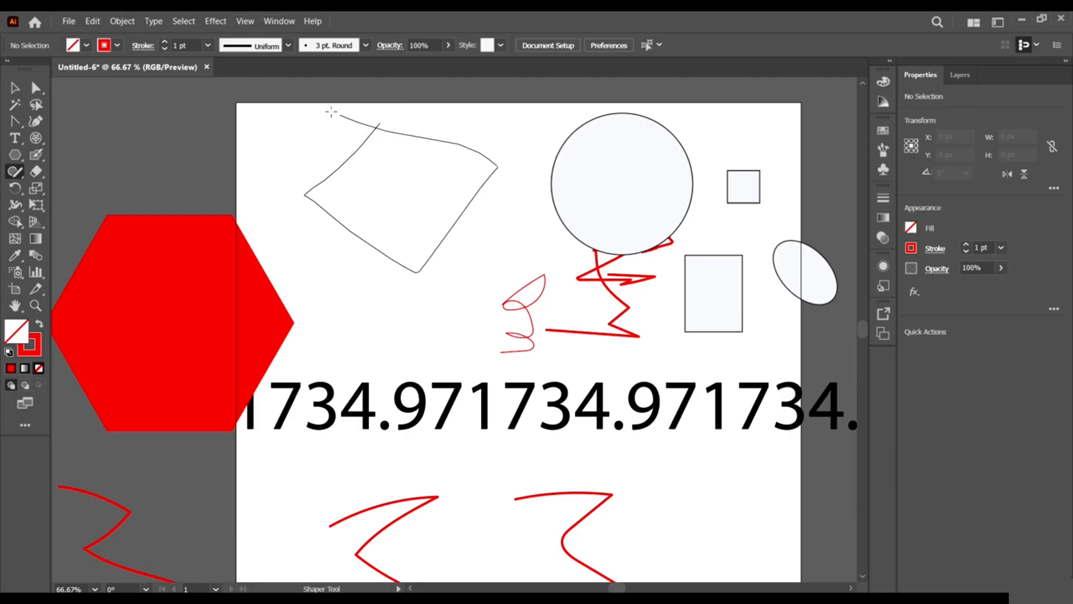
left_click_drag(331, 112, 335, 115)
left_click(20, 174)
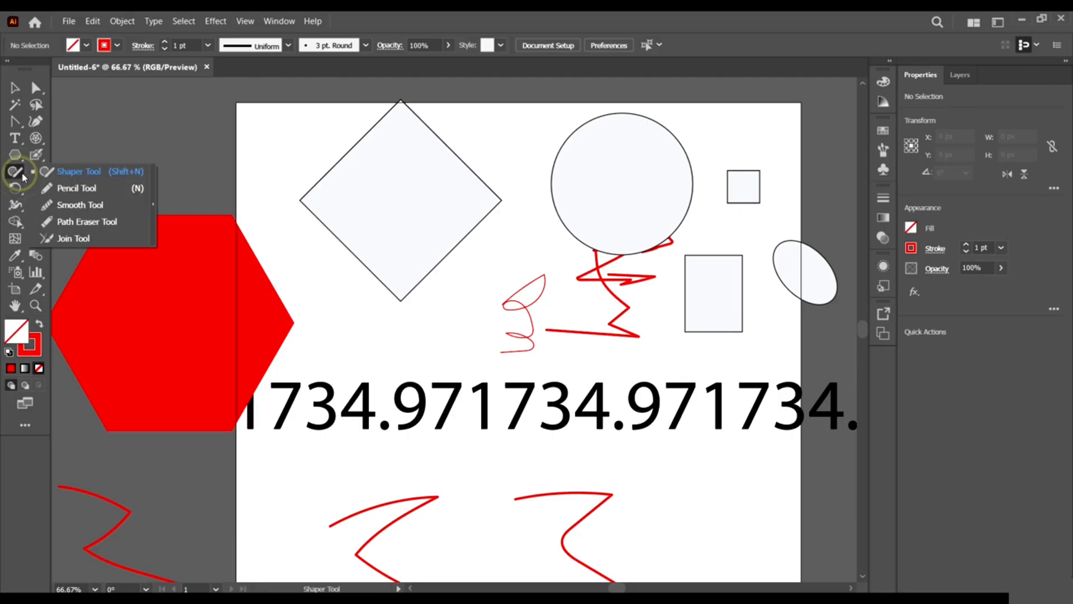
Draw a wavy red Pencil path down across the numerals.
left_click(67, 188)
scroll(538, 292, "down", 2)
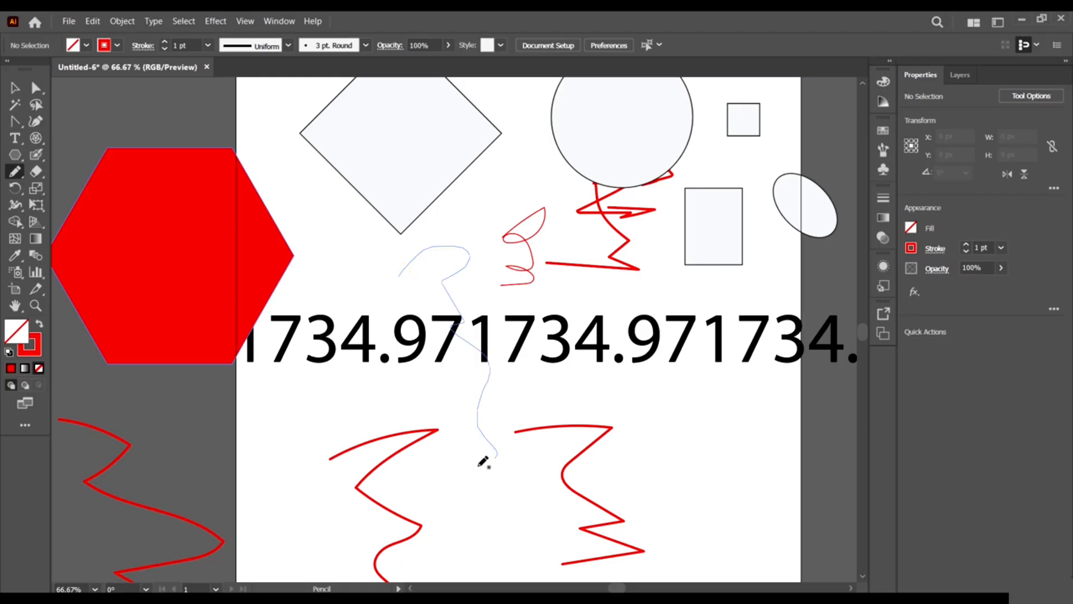
left_click_drag(479, 465, 502, 503)
Smooth the path's corner, left end and upper-right curve with the Smooth Tool.
left_click(19, 176)
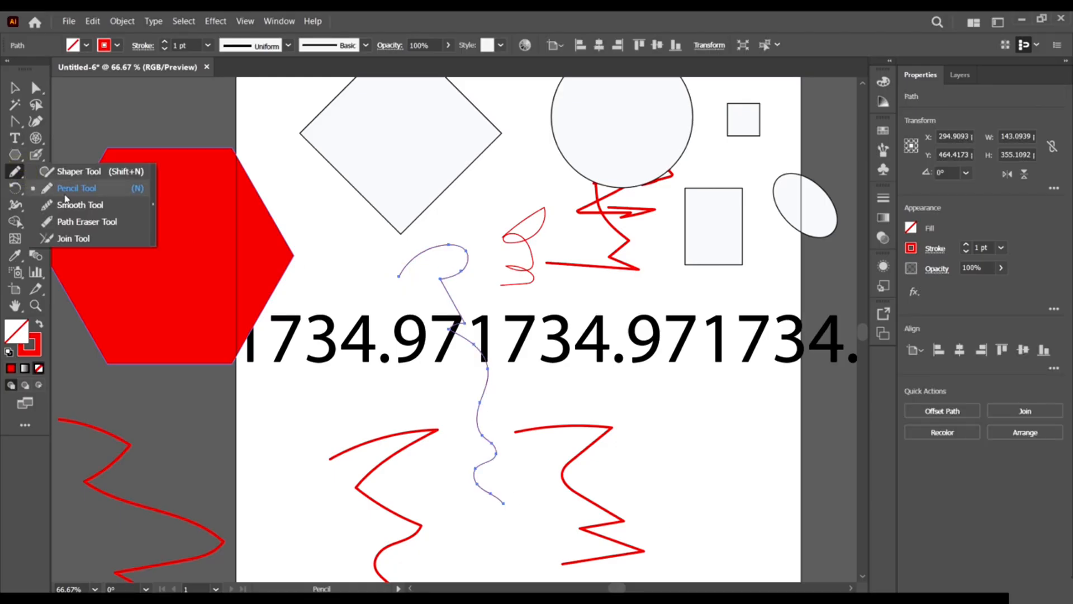
left_click(69, 204)
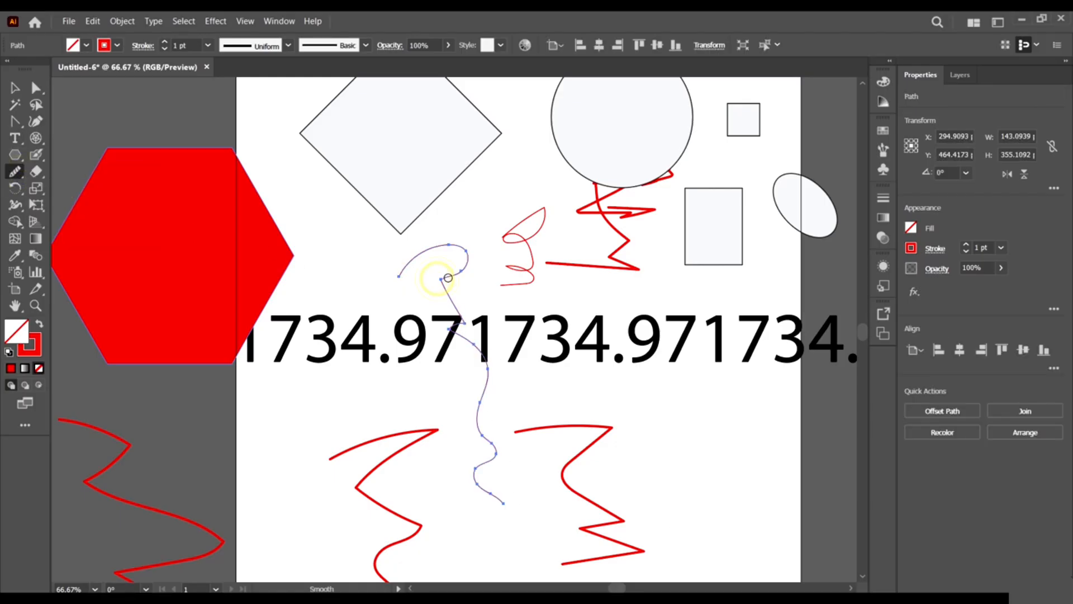
scroll(445, 309, "up", 5)
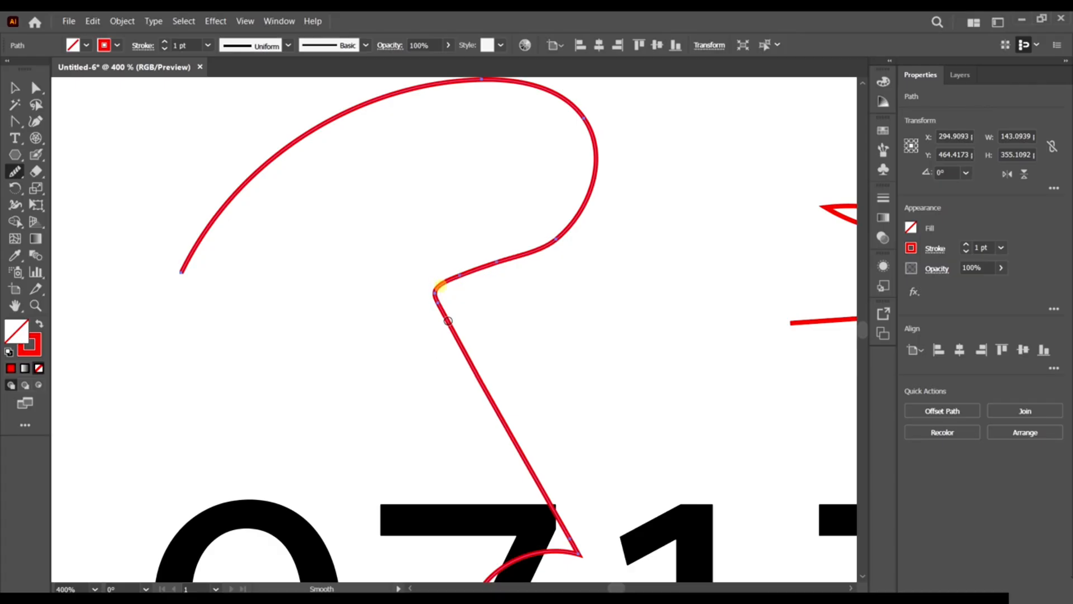
left_click_drag(441, 324, 435, 288)
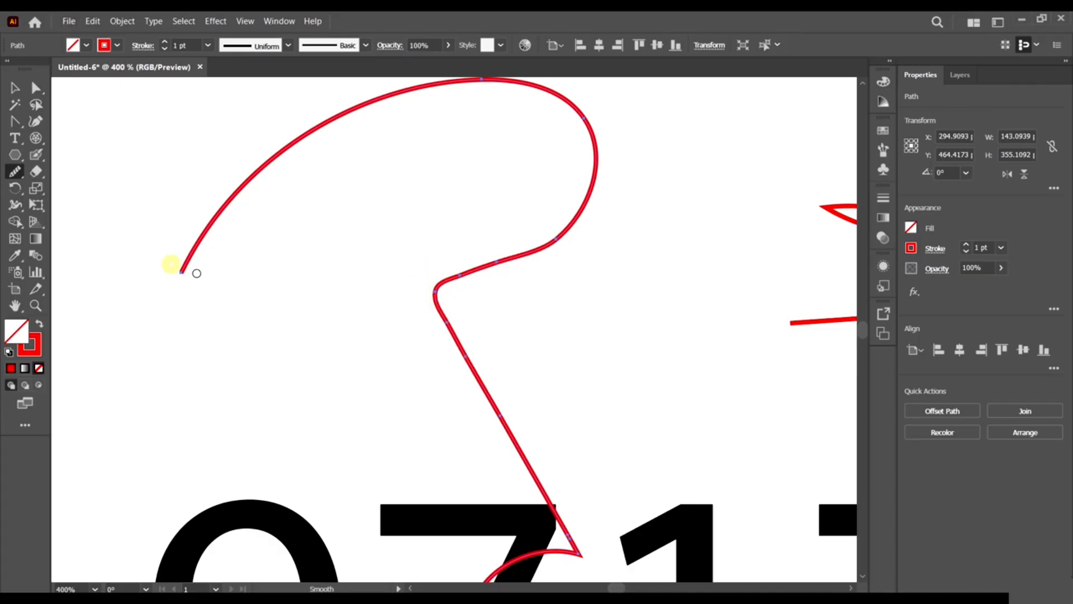
left_click_drag(361, 174, 386, 170)
mouse_move(582, 120)
left_mouse_down()
mouse_move(625, 130)
mouse_move(599, 116)
mouse_move(550, 177)
mouse_move(598, 174)
left_mouse_up()
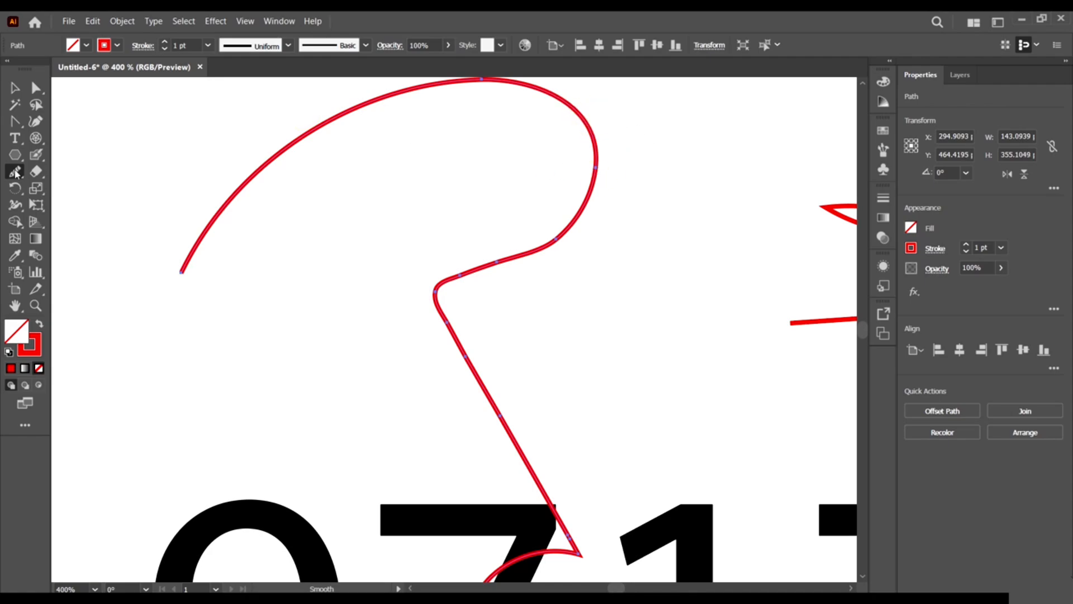
Erase small gaps into the curve's lower-left end with the Path Eraser.
left_click(15, 172)
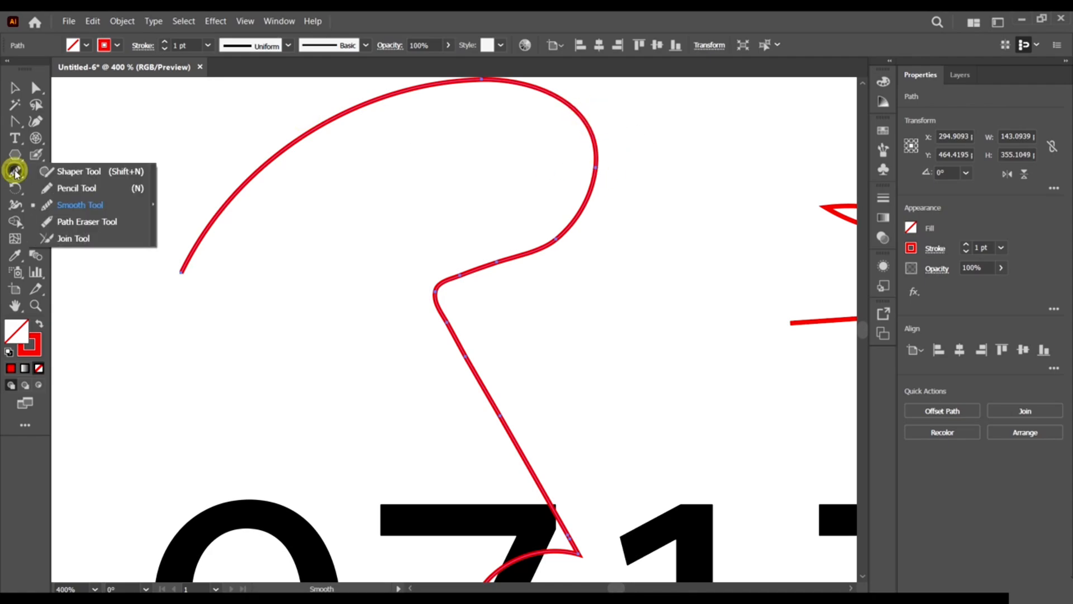
left_click(100, 224)
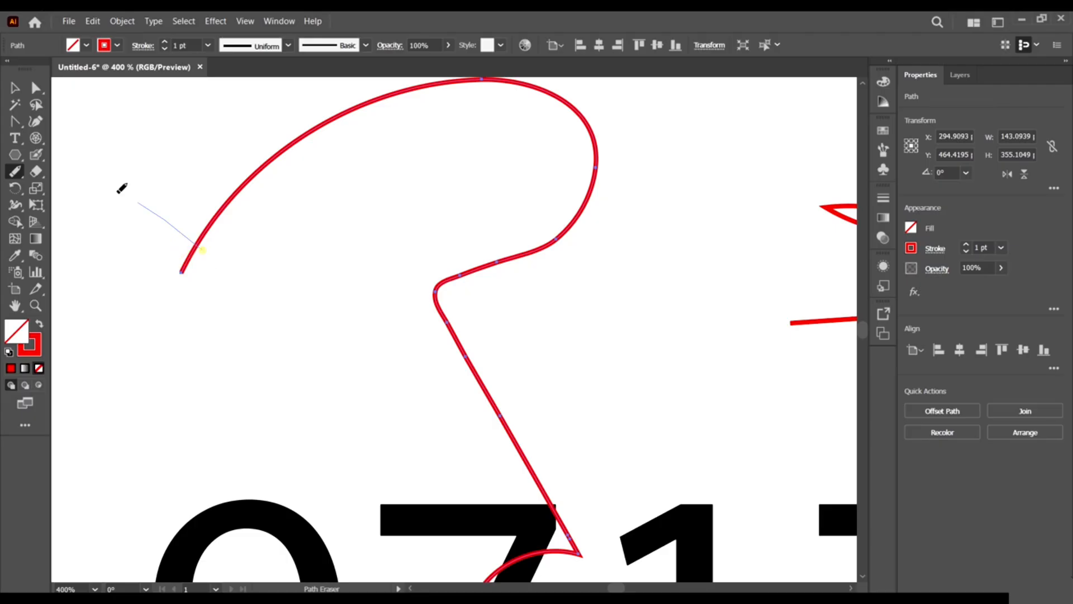
mouse_move(202, 250)
left_mouse_down()
mouse_move(215, 207)
mouse_move(180, 272)
left_mouse_up()
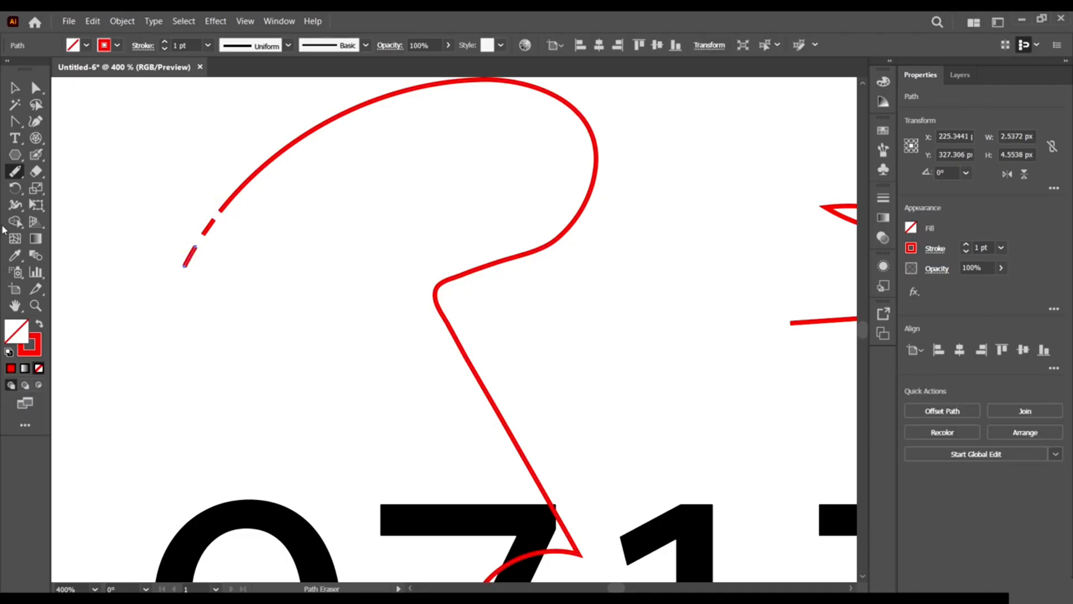
left_click(12, 173)
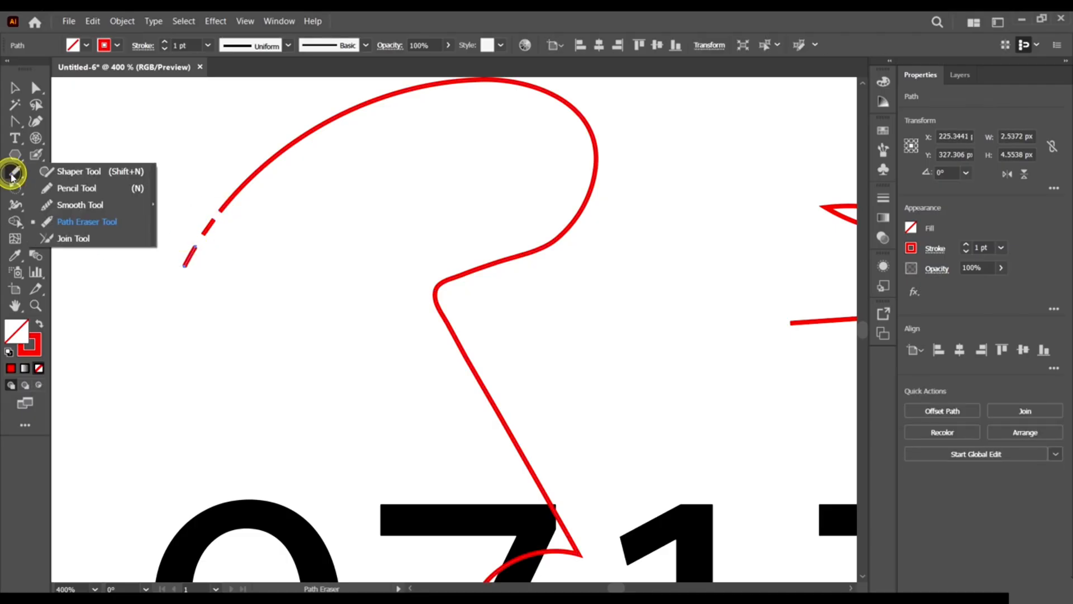
Draw the two arms of a red V below the curve with the Pen Tool.
left_click(84, 247)
scroll(259, 280, "down", 1)
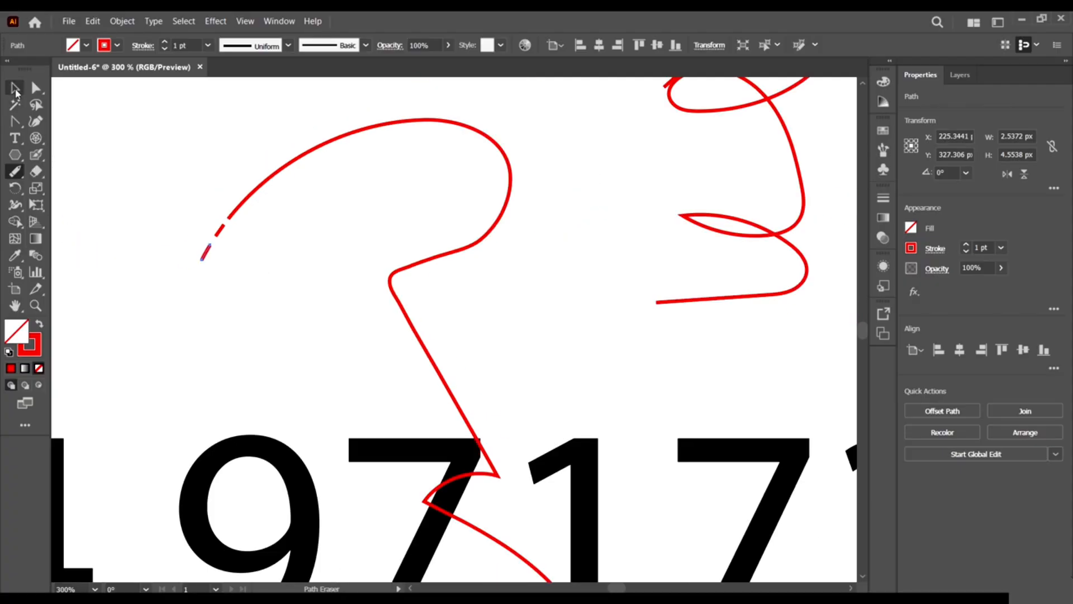
left_click(13, 120)
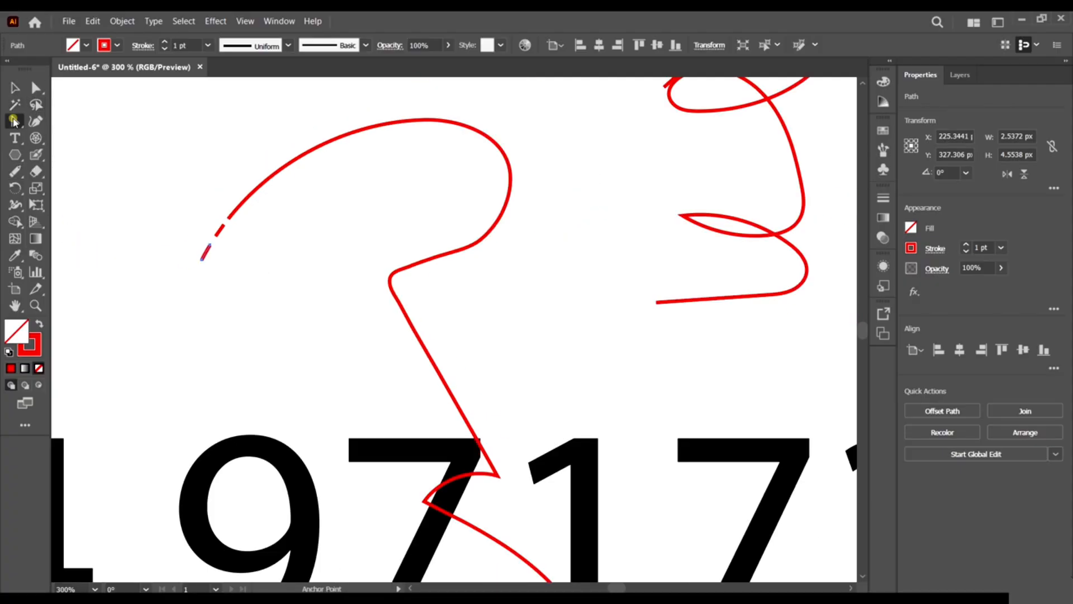
left_click_drag(13, 120, 61, 118)
left_click(176, 309)
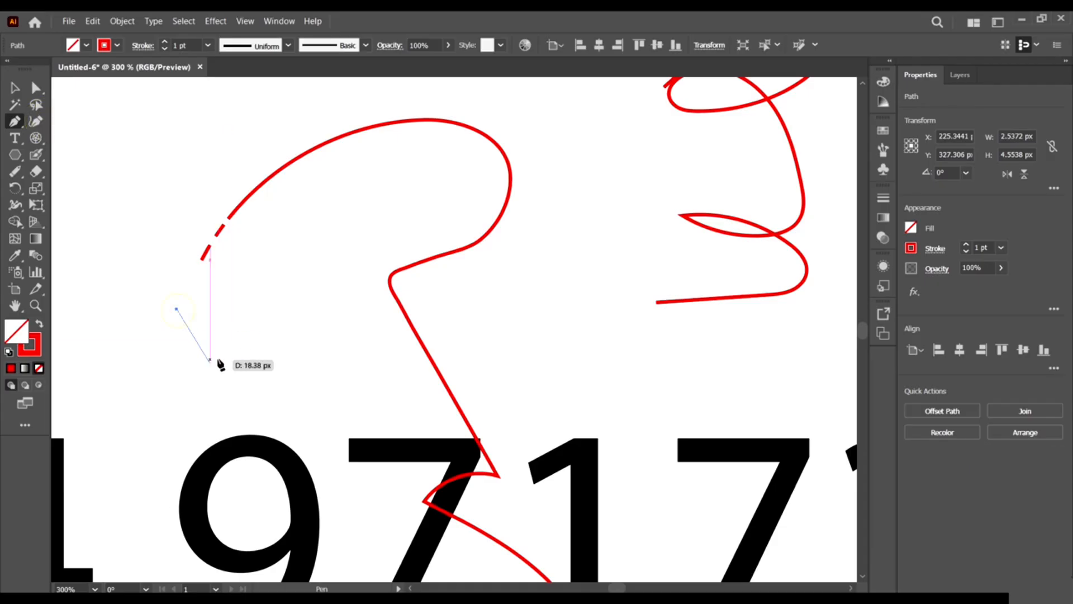
left_click(219, 357)
left_click(228, 354)
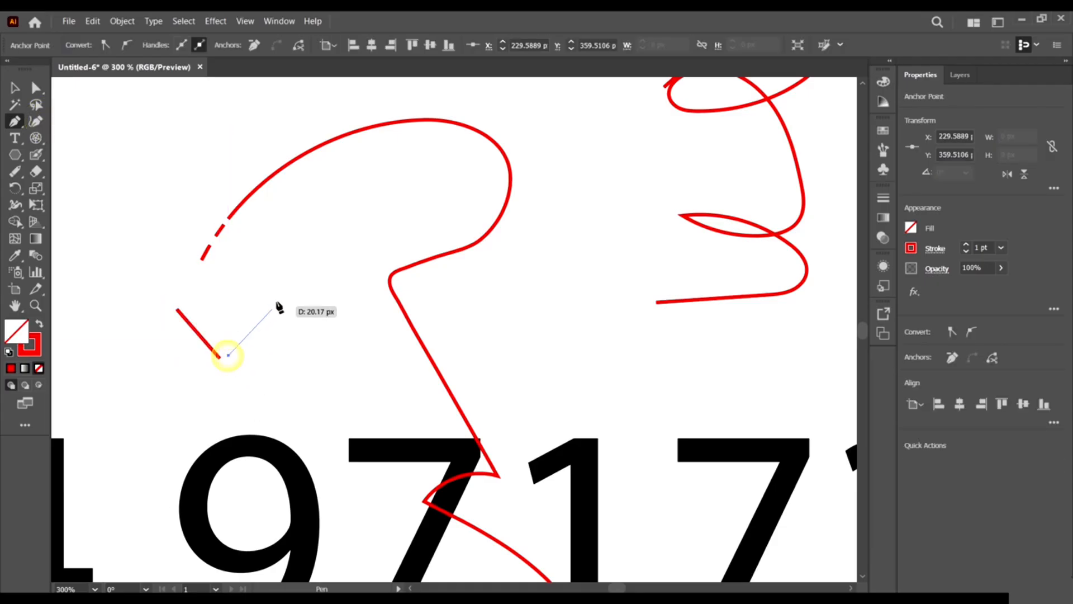
left_click(277, 303)
key("v")
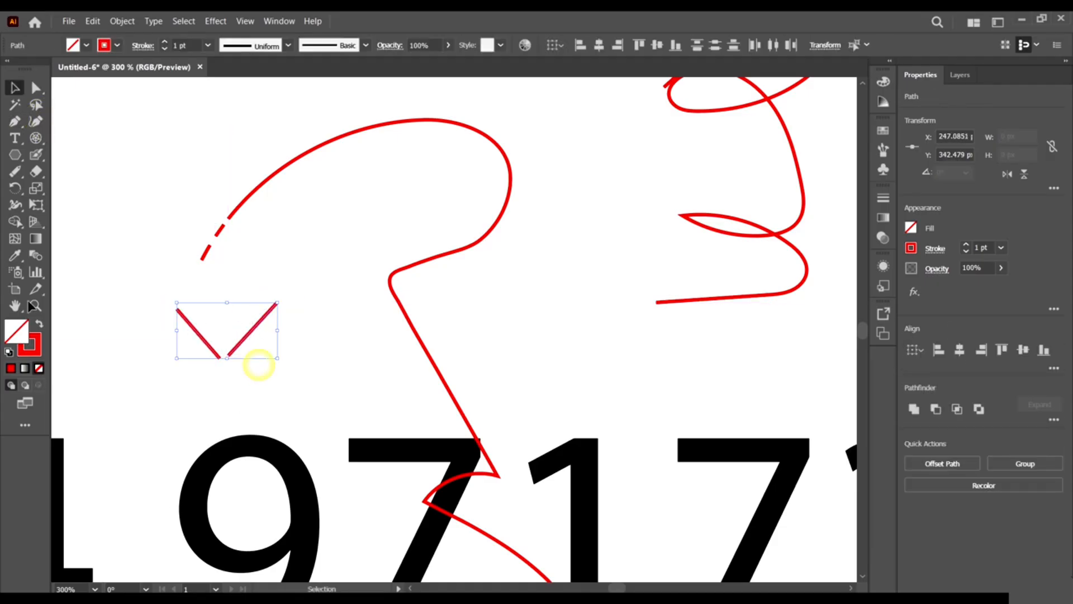
Join the V's two arms into one sharp corner with the Join Tool.
left_click_drag(15, 171, 69, 236)
left_click_drag(221, 358, 225, 364)
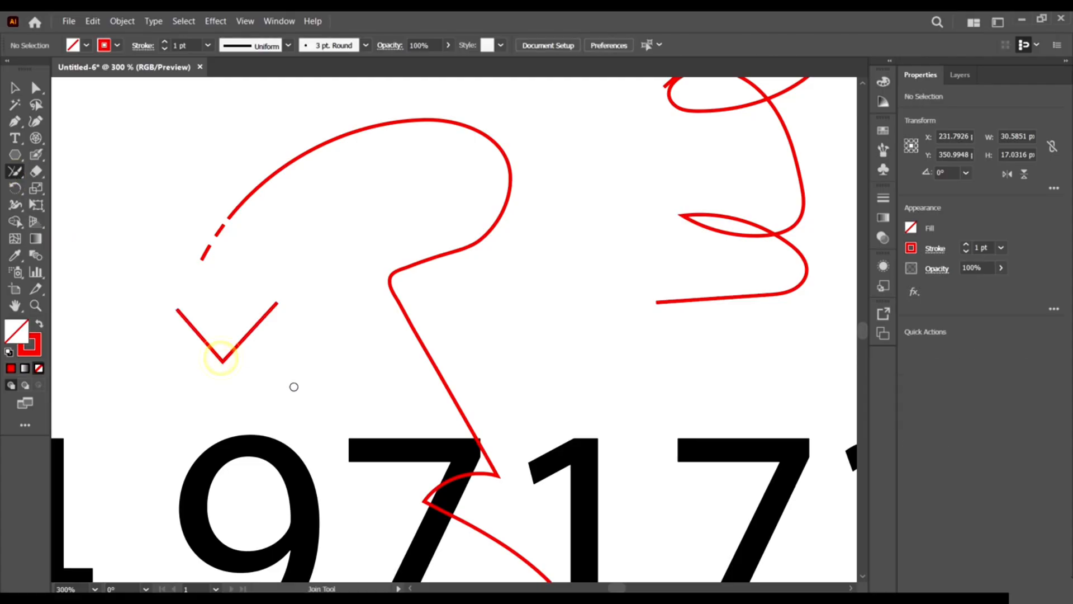
left_click(15, 88)
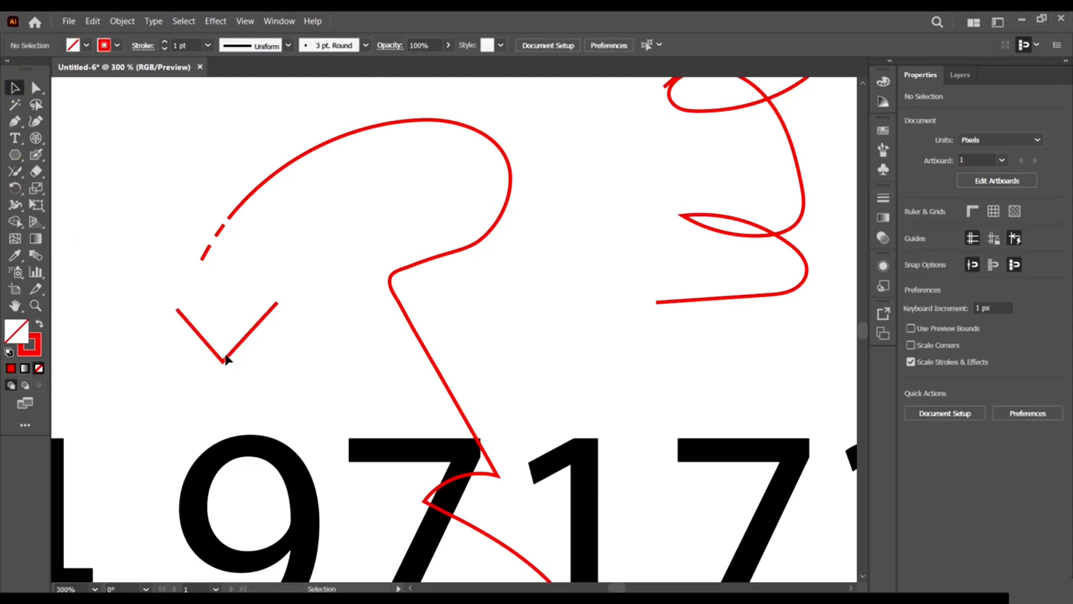
left_click(9, 173)
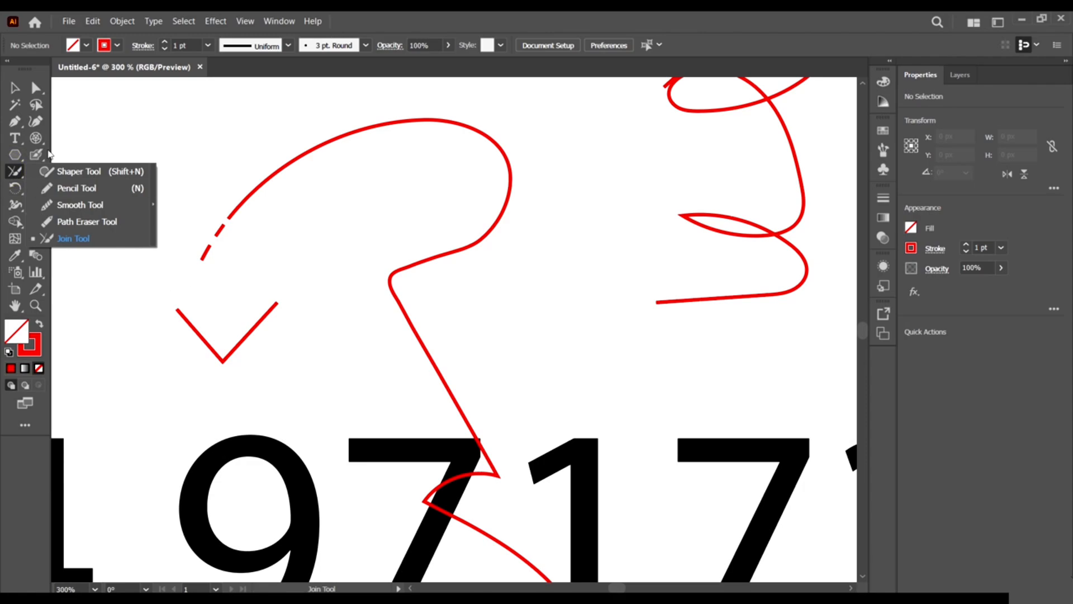
Erase gaps in the V's right arm and the upper red arc with the Eraser.
left_click(35, 172)
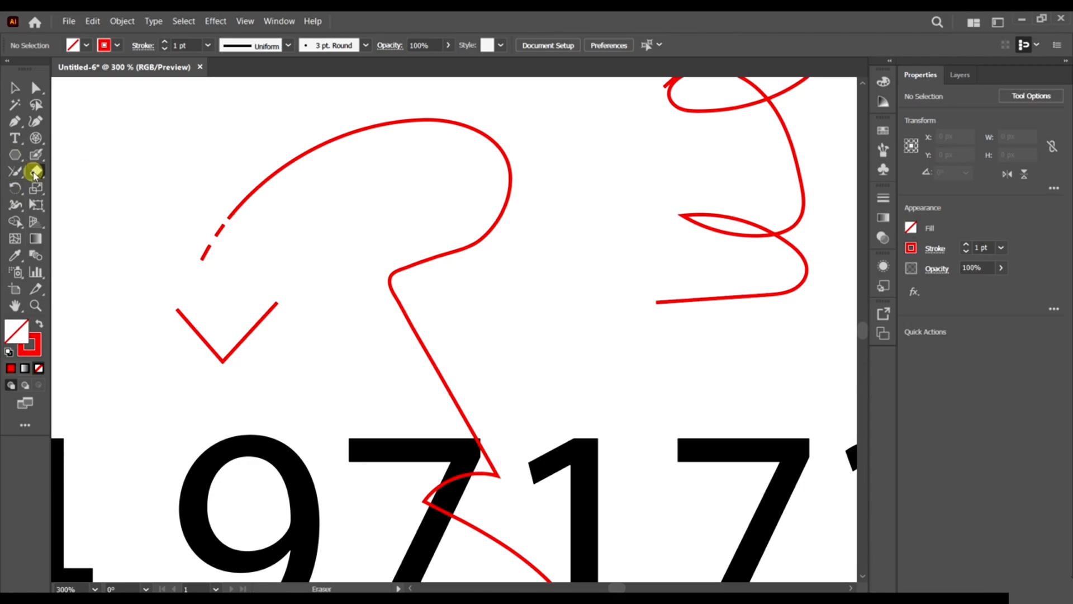
right_click(33, 174)
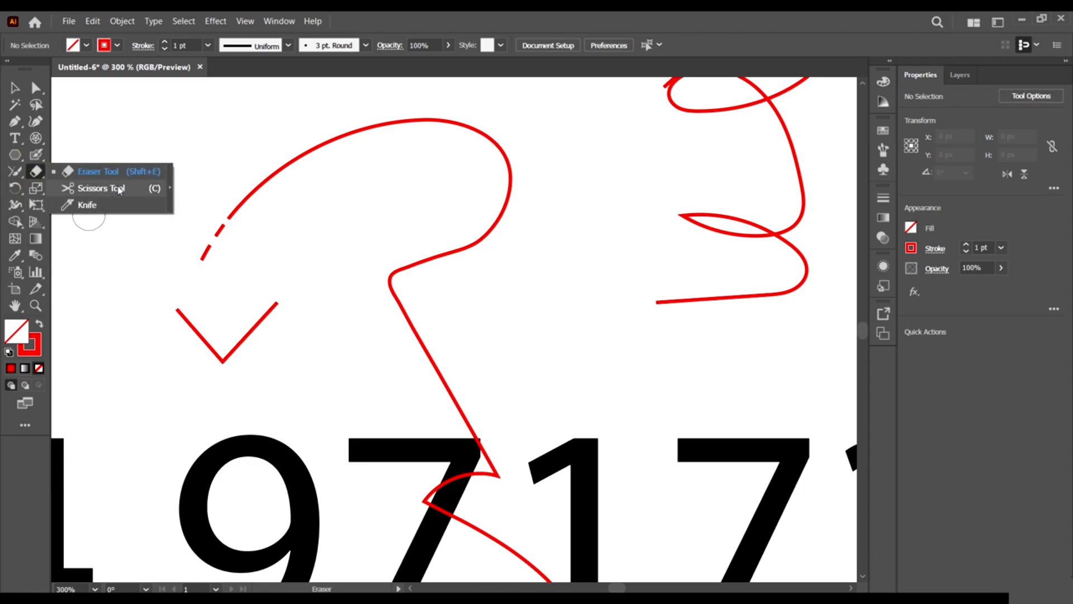
left_click(144, 170)
left_click_drag(238, 303, 263, 376)
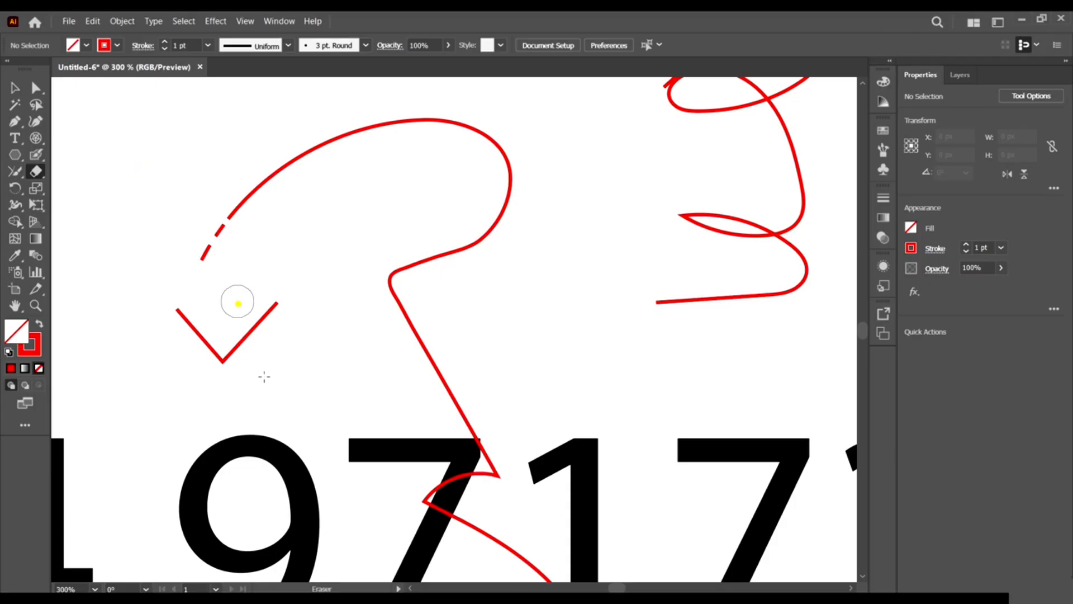
left_click_drag(252, 138, 344, 253)
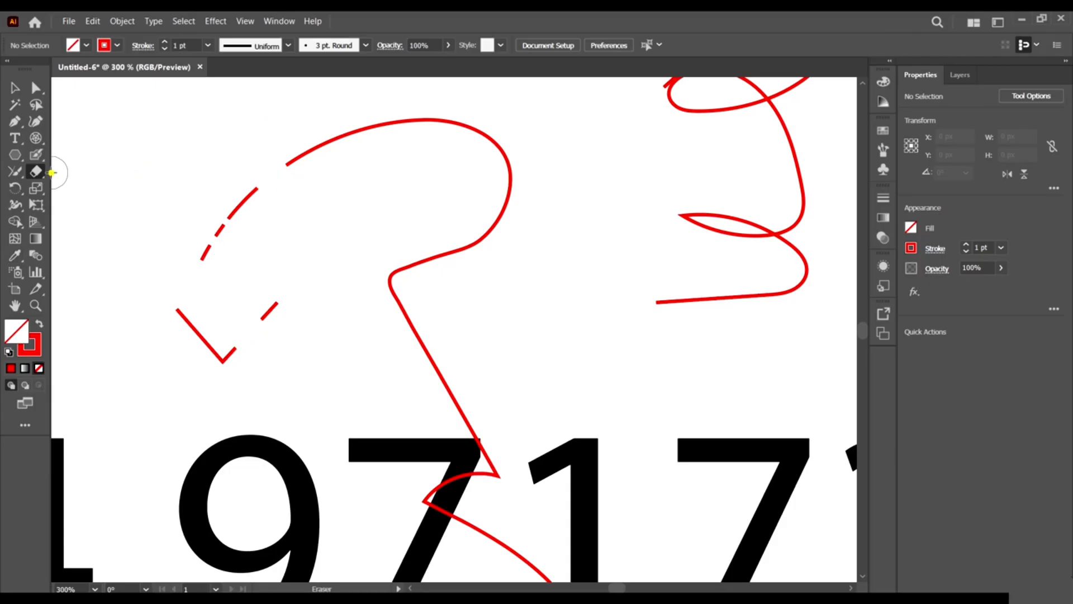
Try a Scissors cut near the red arc's broken end and dismiss the warning.
right_click(37, 172)
left_click(73, 189)
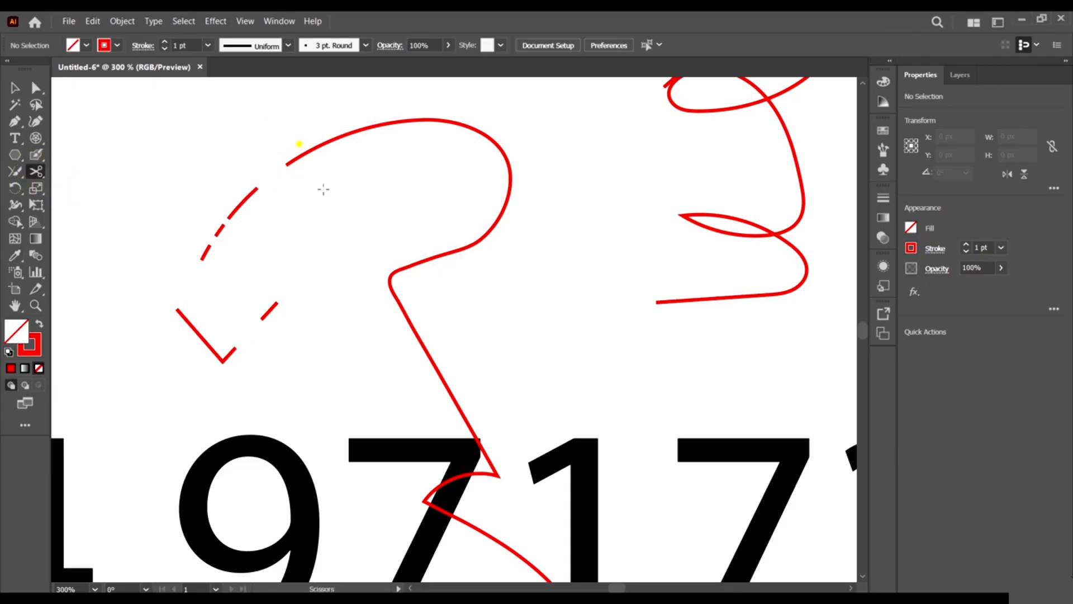
left_click(299, 144)
left_click(665, 330)
left_click(15, 88)
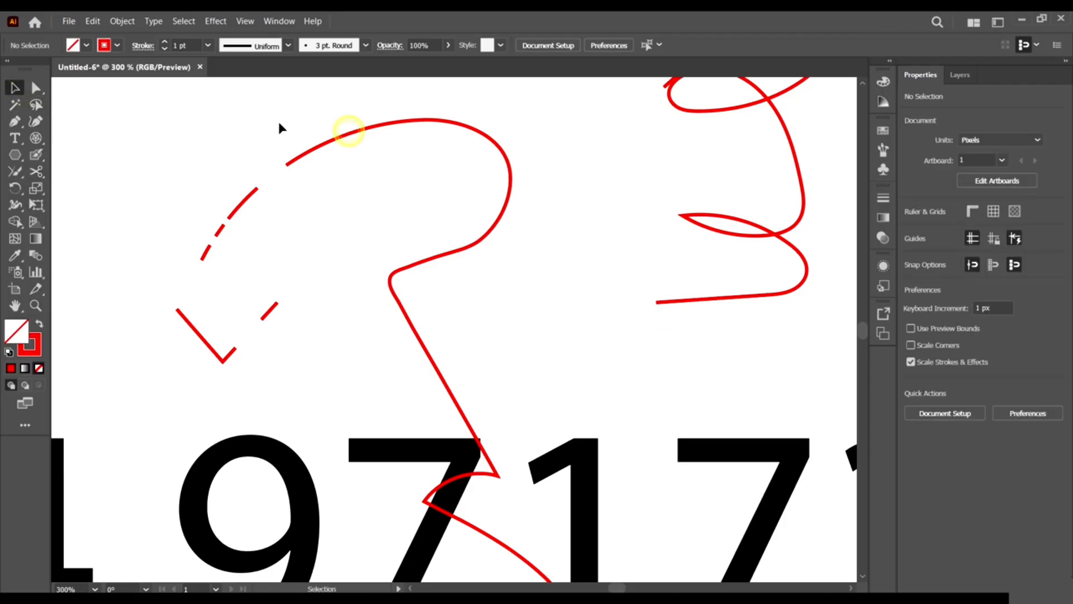
Cut the hooked red curve near its upper left with Scissors and delete the piece.
left_click(322, 149)
left_click_drag(36, 171, 83, 184)
left_click(315, 147)
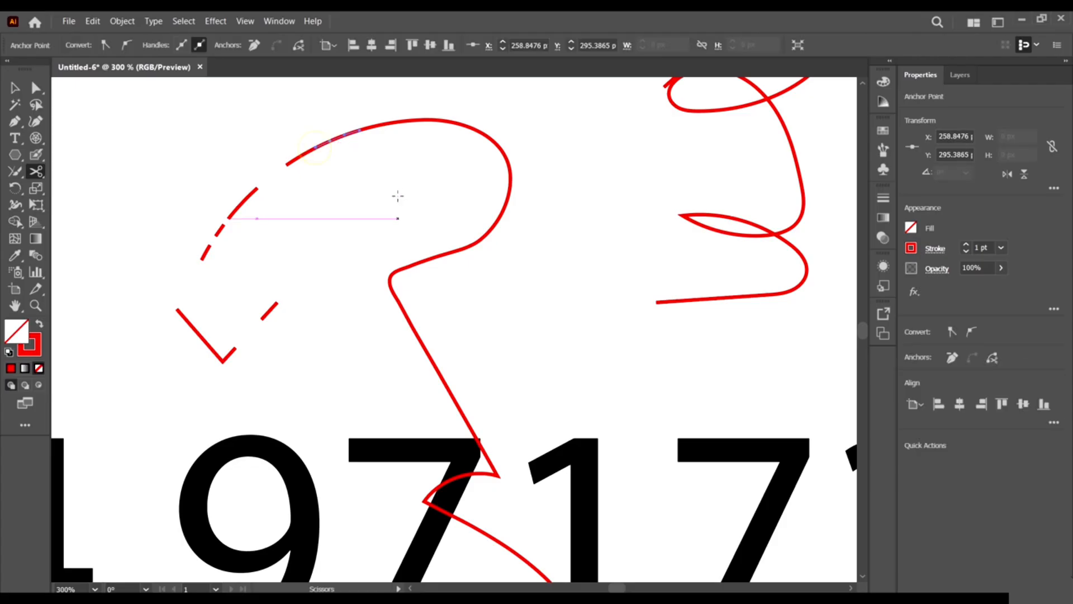
key("Delete")
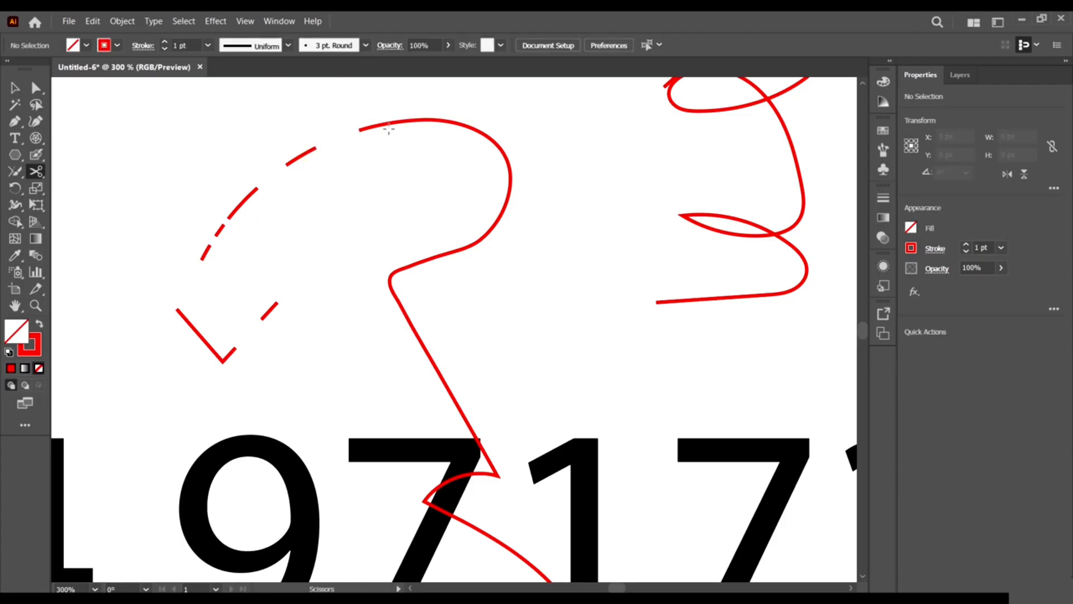
left_click(36, 175)
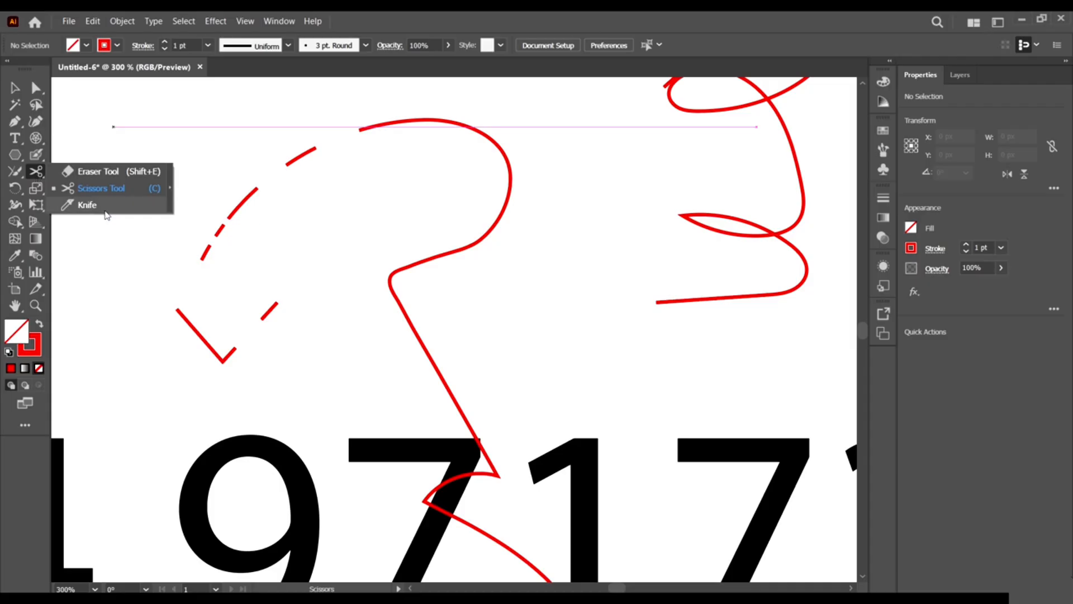
left_click(27, 191)
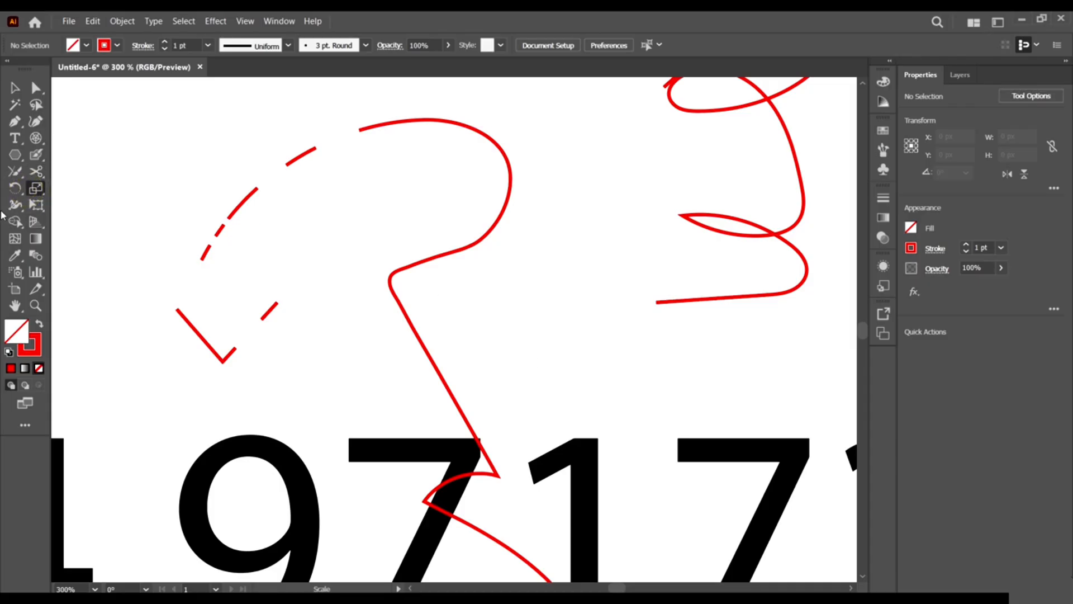
Rotate the red hexagon around its lower-left corner with the Rotate tool.
left_click(14, 193)
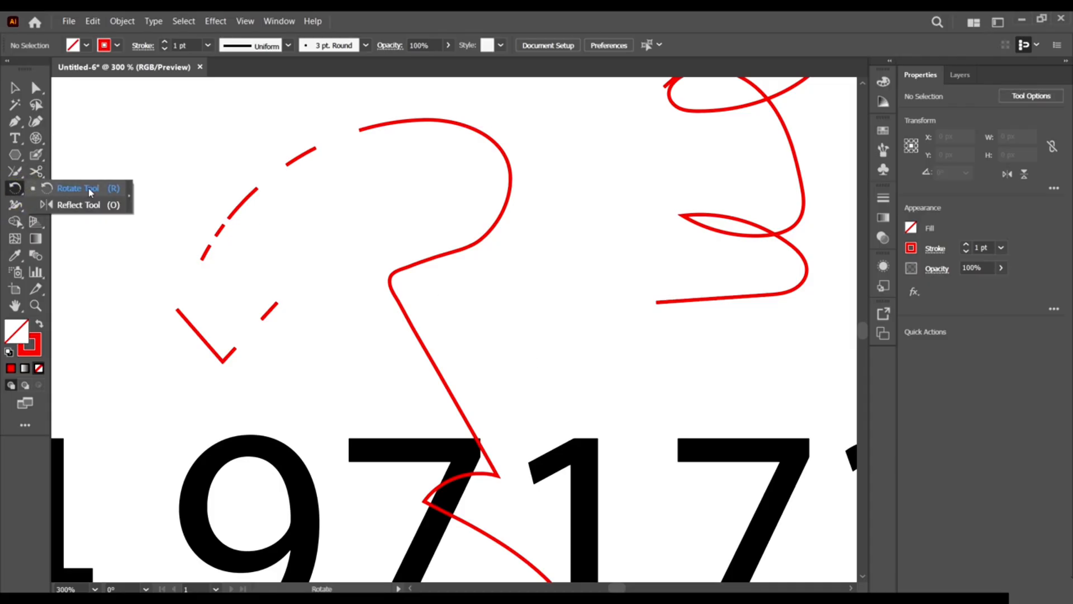
left_click(15, 186)
left_click(16, 86)
scroll(327, 230, "down", 3)
scroll(484, 267, "down", 4)
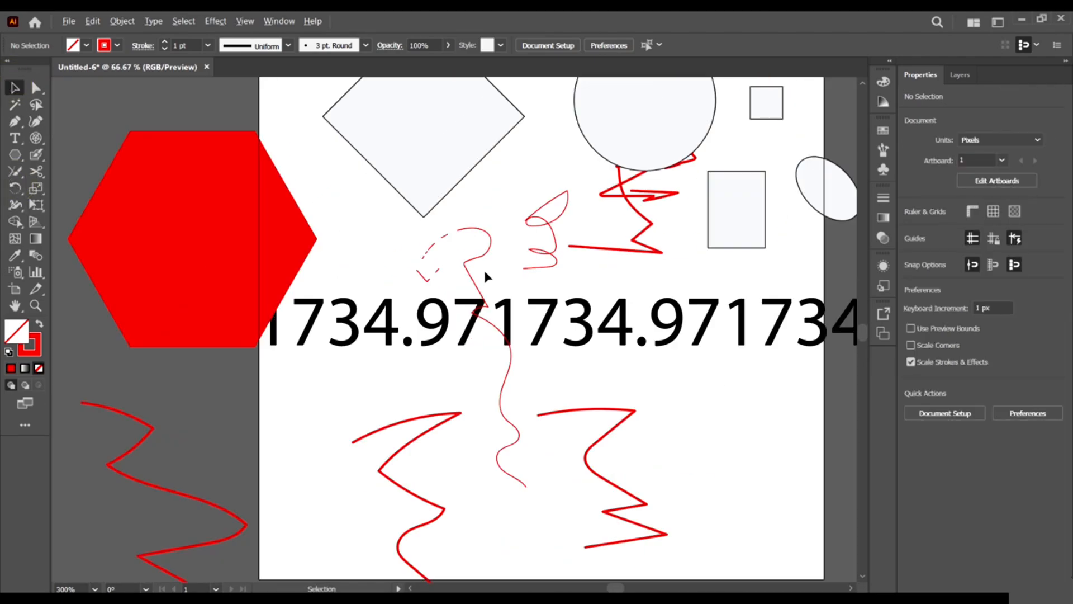
left_click(197, 187)
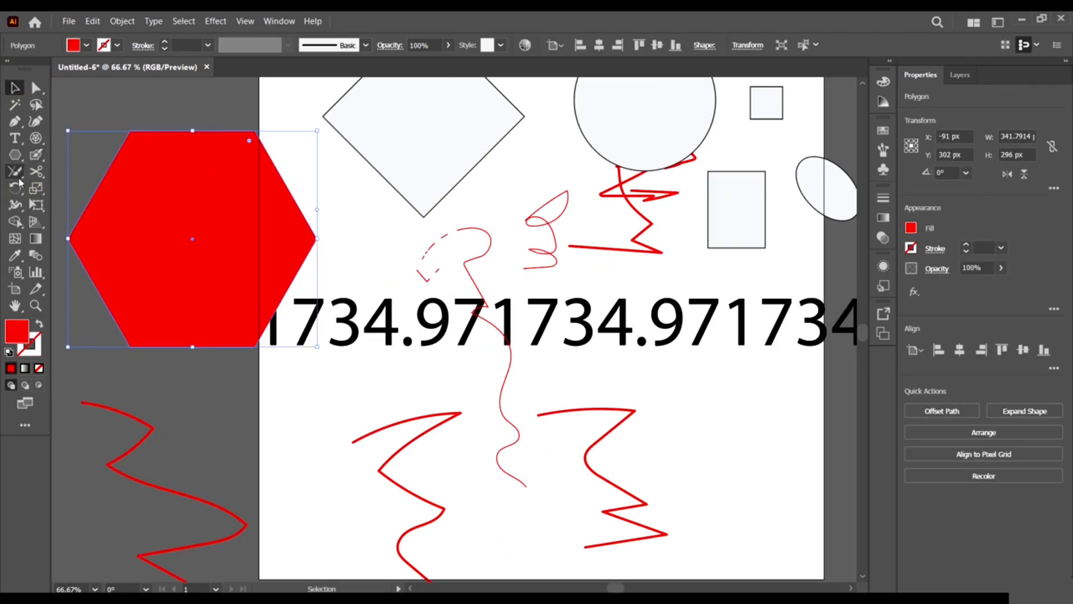
left_click(17, 191)
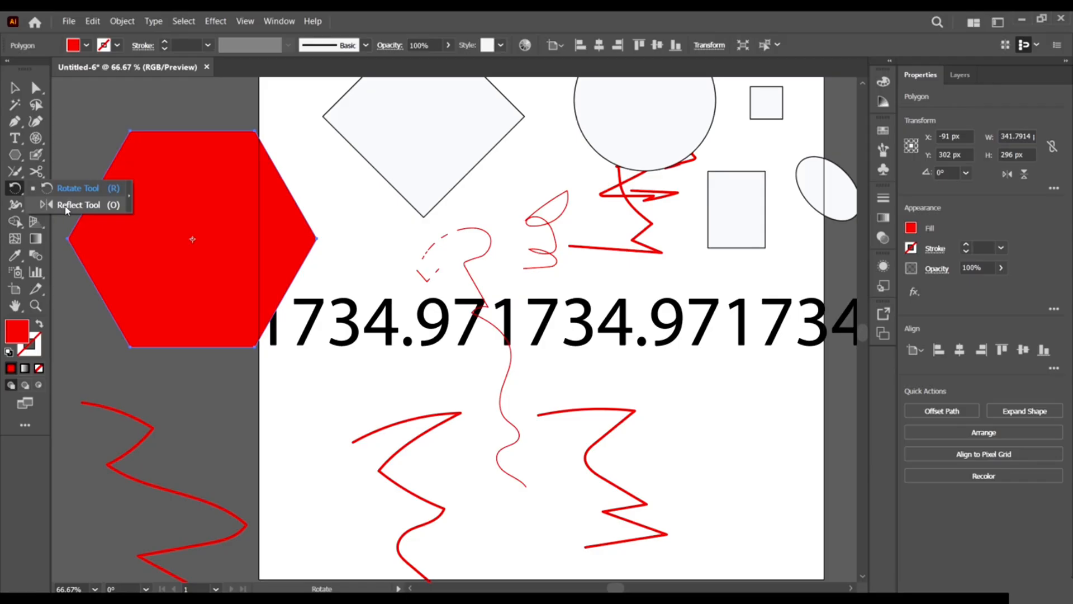
left_click(85, 190)
left_click(135, 334)
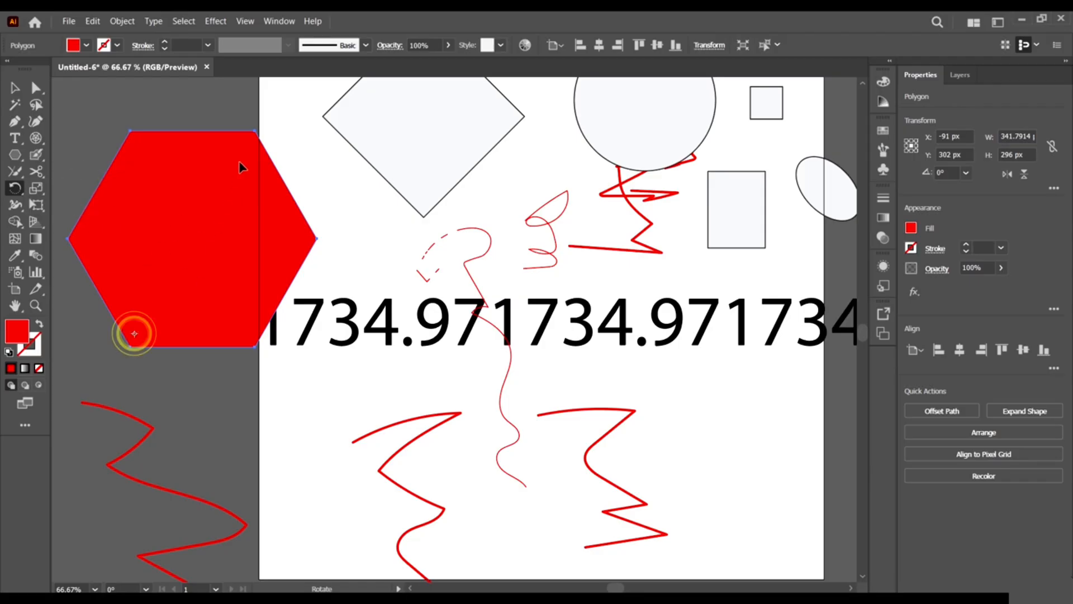
left_click_drag(229, 142, 143, 157)
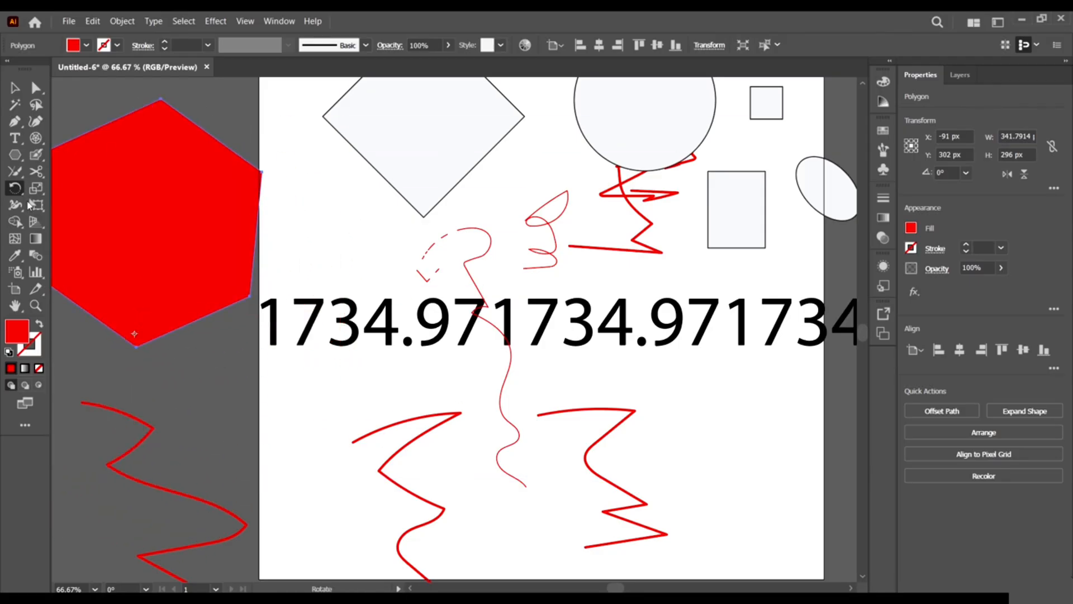
Reflect the hexagon with the Reflect tool so it ends tilted about 2.4°.
left_click(78, 205)
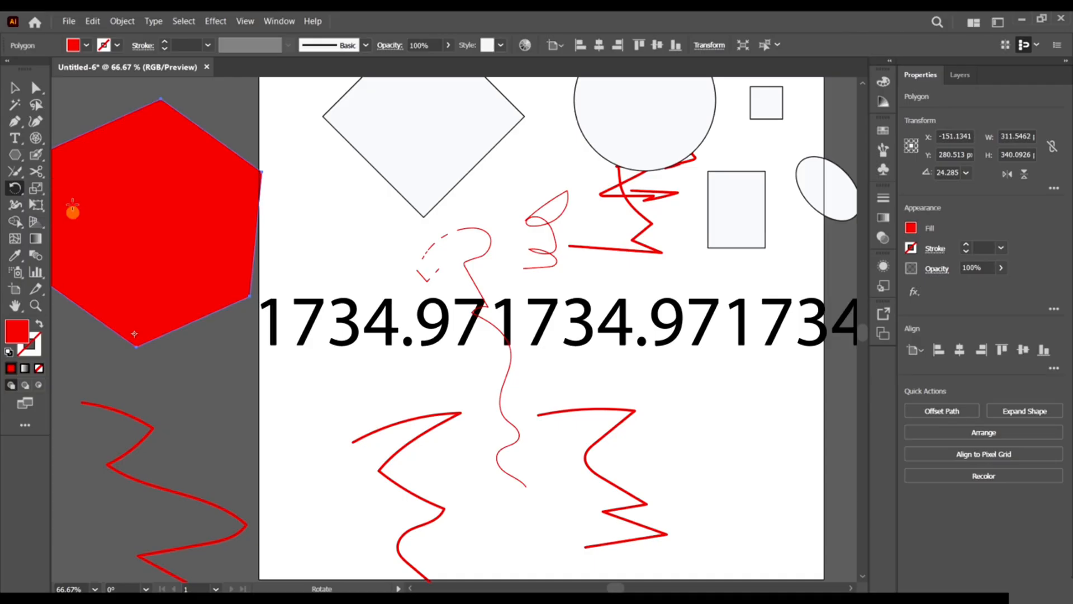
left_click(103, 161)
left_click_drag(233, 189, 172, 227)
key("ctrl+minus")
key("ctrl+minus")
key("ctrl+plus")
key("ctrl+plus")
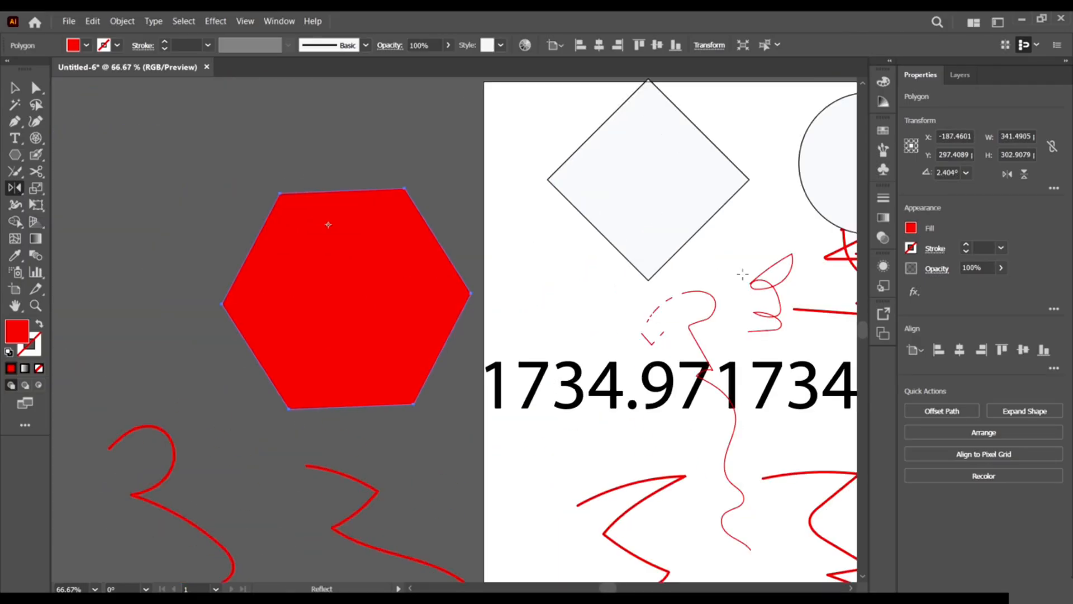
right_click(358, 284)
right_click(316, 248)
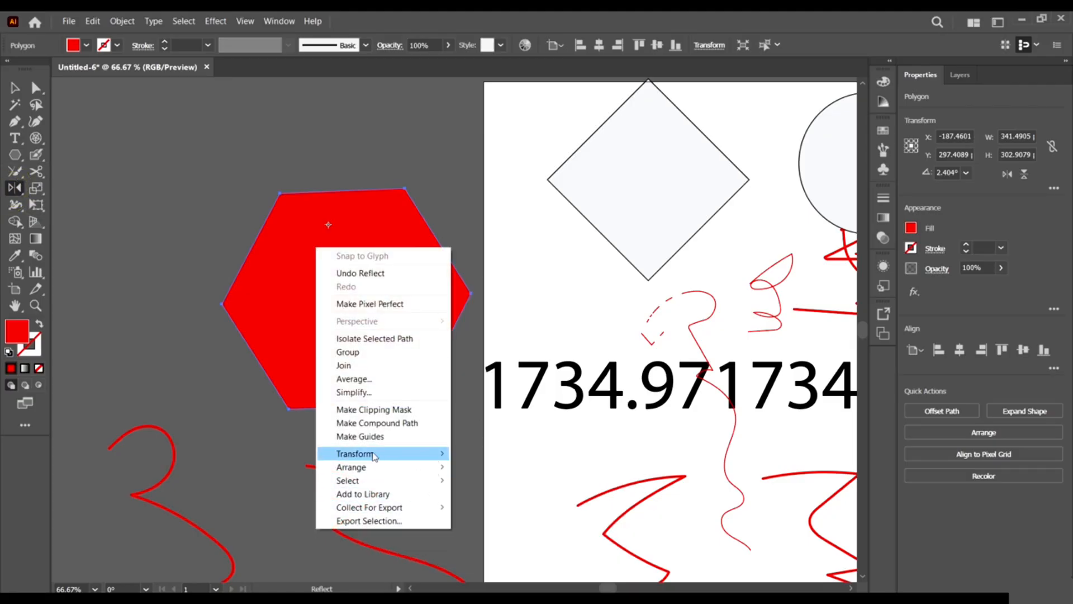
mouse_move(371, 457)
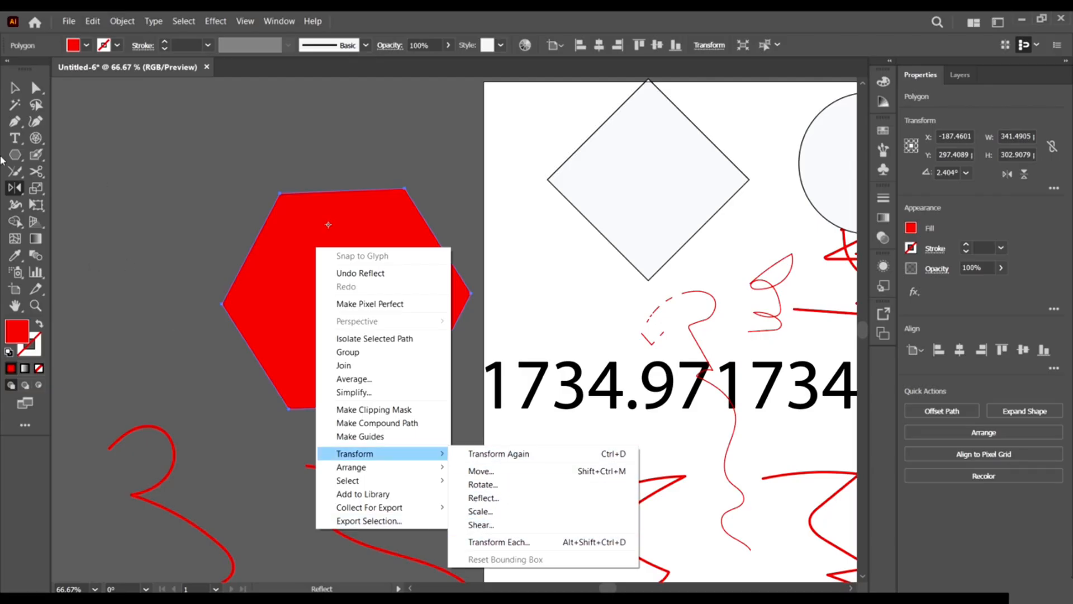
left_click(541, 542)
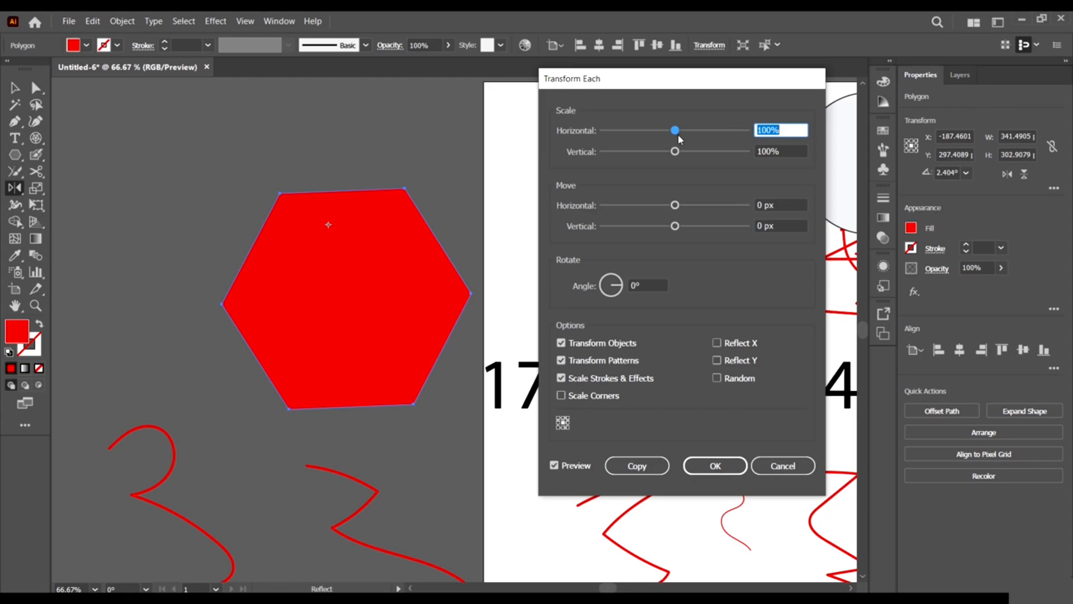
left_click_drag(703, 133, 721, 131)
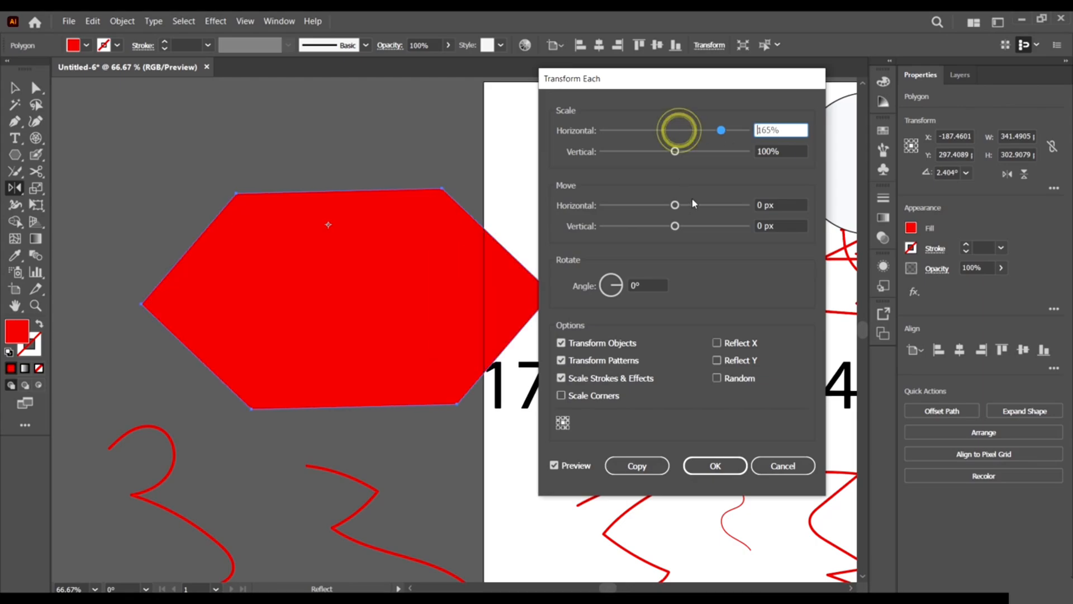
left_click_drag(674, 206, 726, 205)
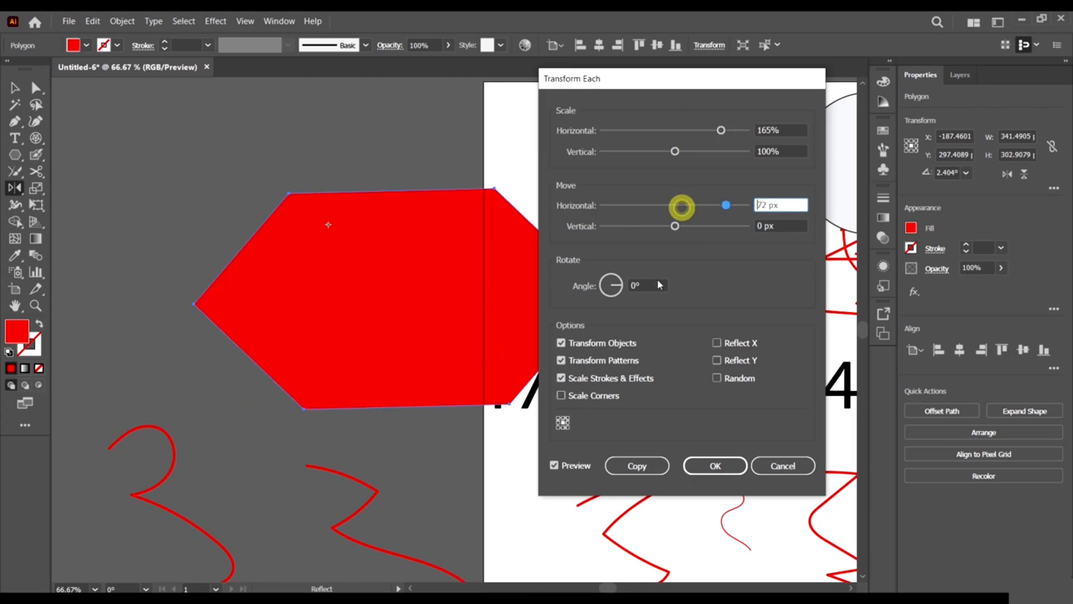
left_click(781, 466)
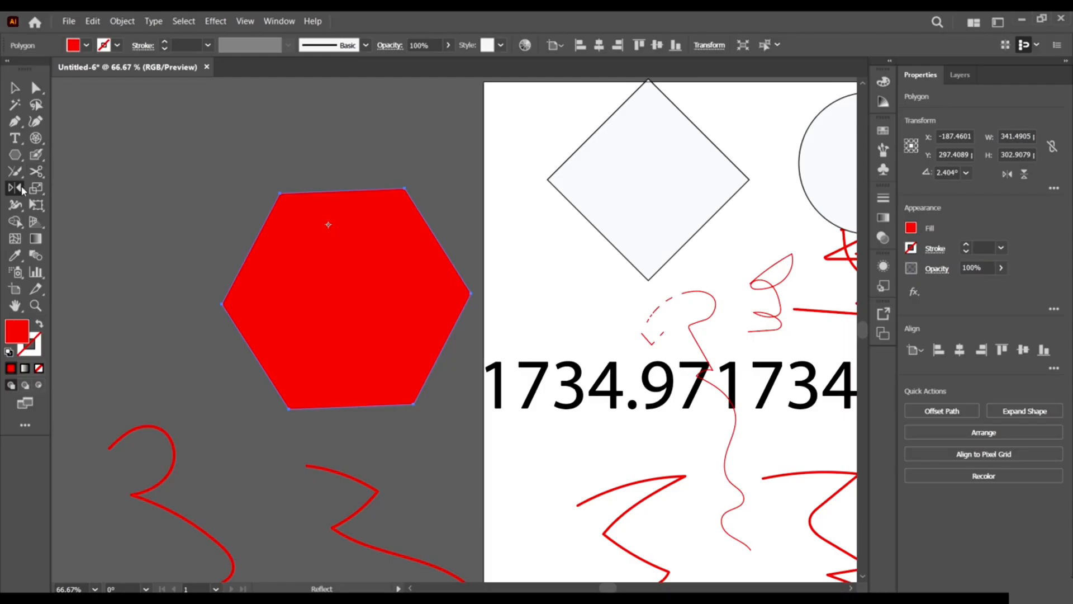
left_click(30, 192)
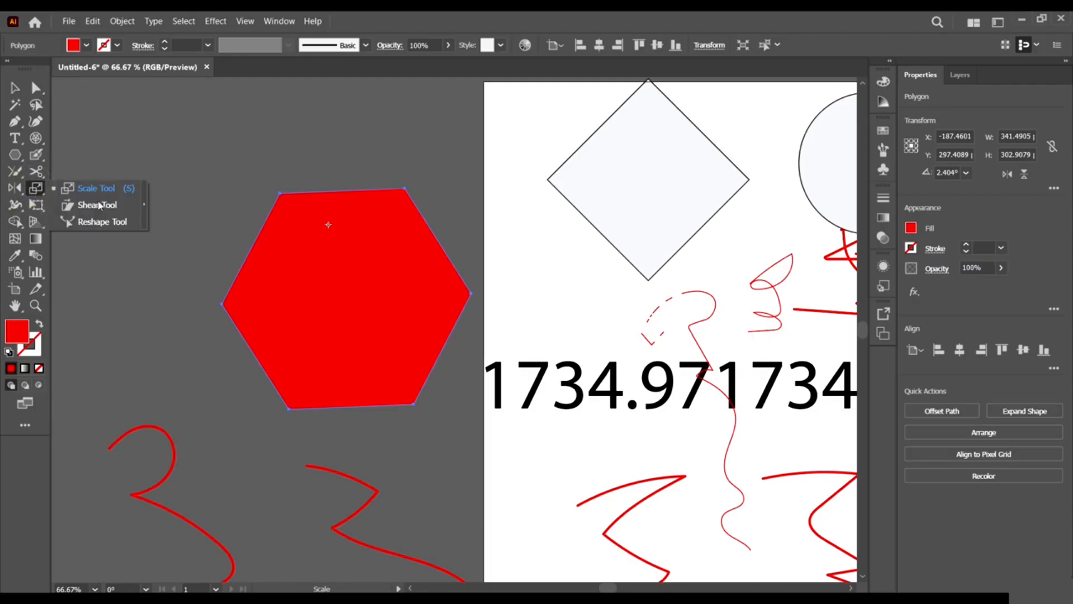
left_click(15, 204)
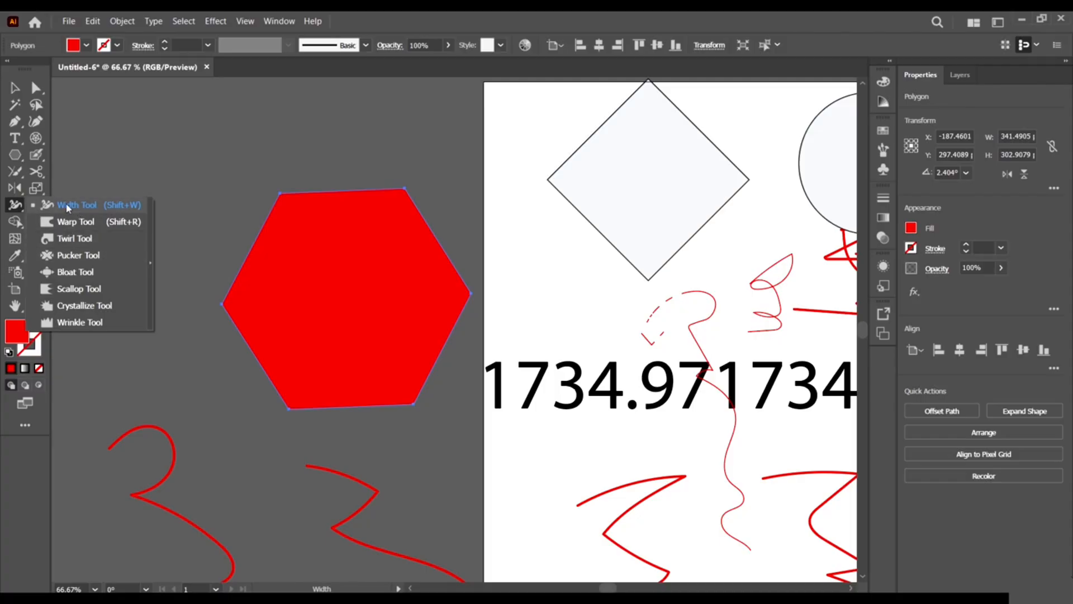
left_click(86, 206)
scroll(232, 311, "down", 2)
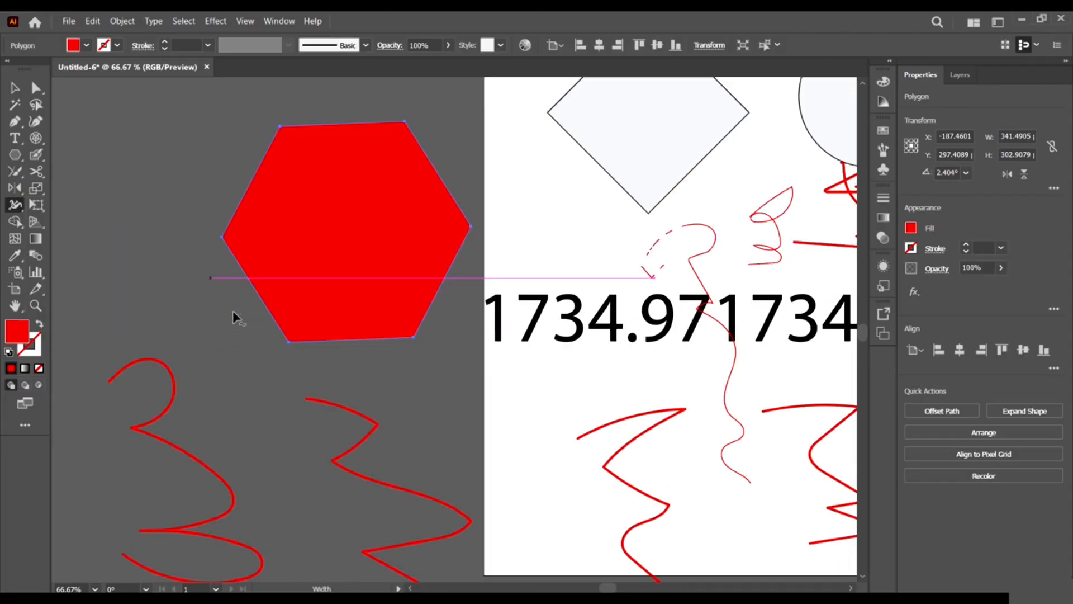
left_click(200, 463)
left_click(200, 461)
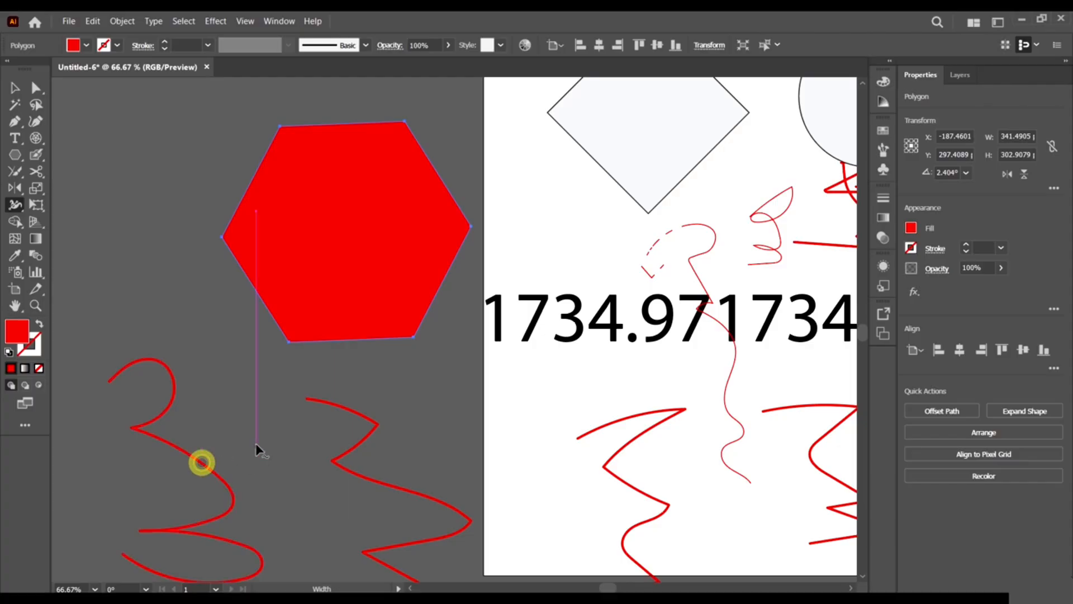
scroll(258, 449, "down", 2)
left_click(14, 88)
left_click_drag(237, 379, 161, 447)
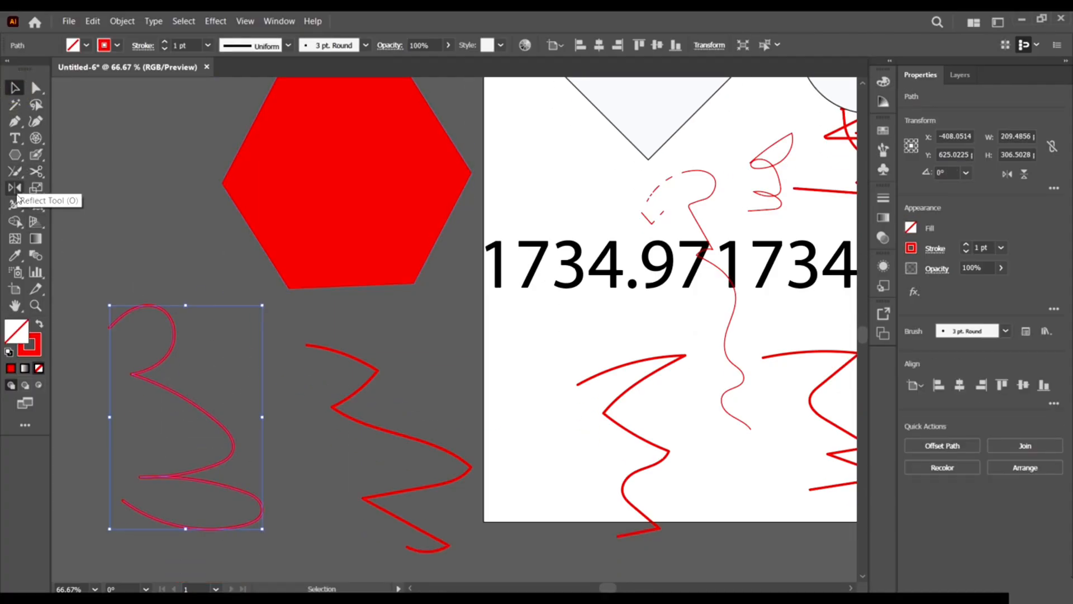
left_click(14, 204)
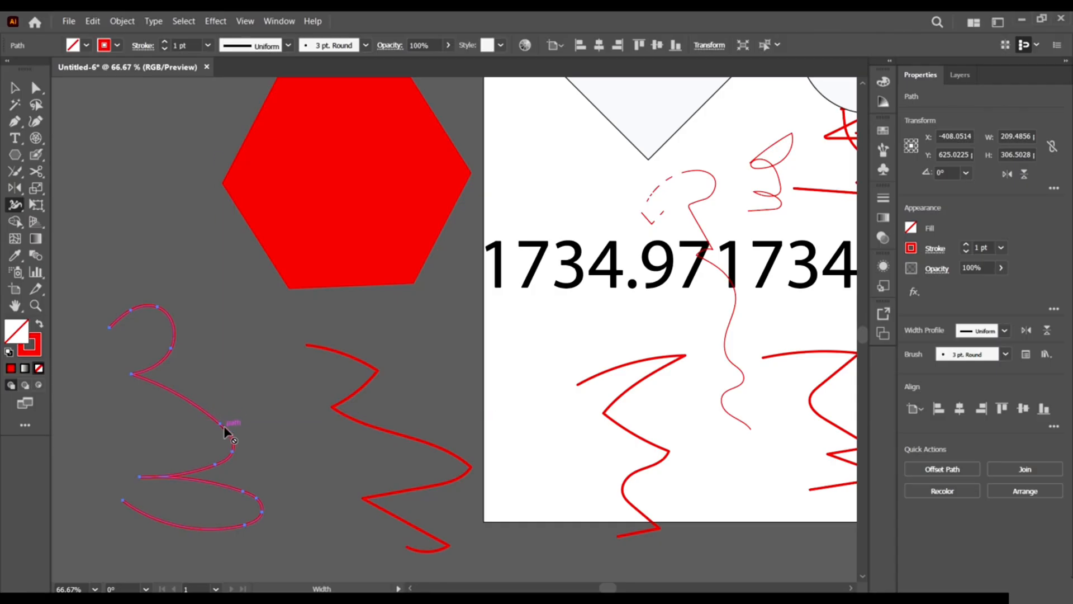
scroll(363, 408, "up", 4)
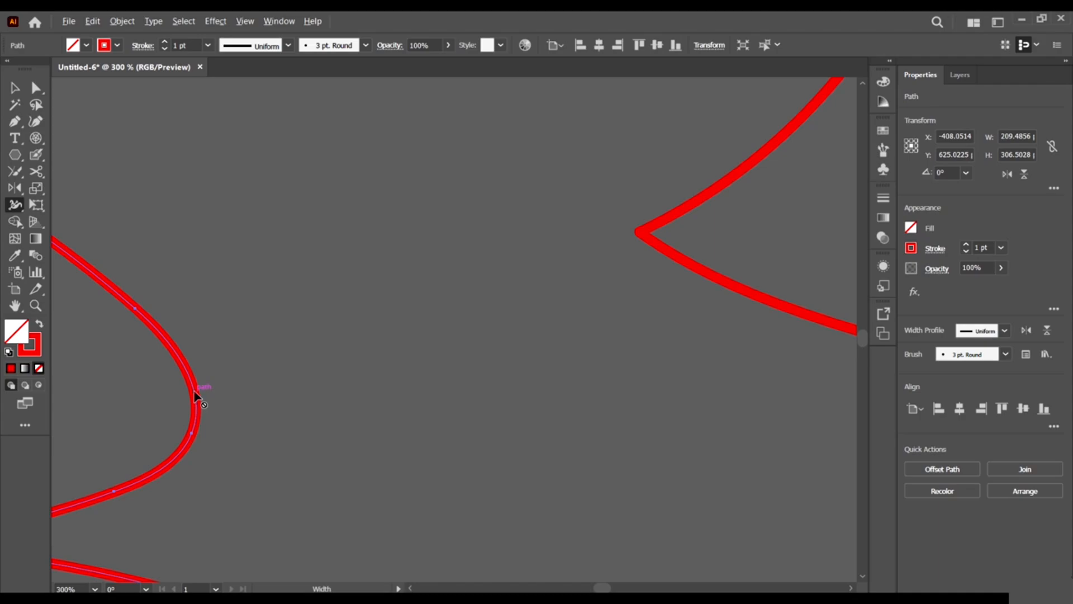
scroll(302, 404, "down", 3)
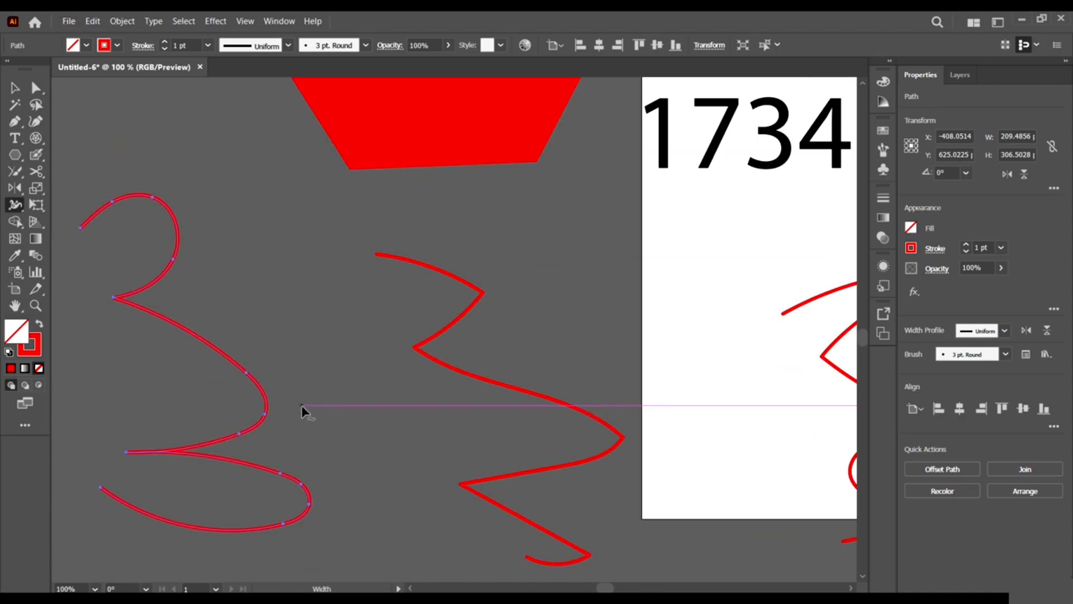
left_click(261, 393)
scroll(131, 372, "down", 1)
left_click(15, 87)
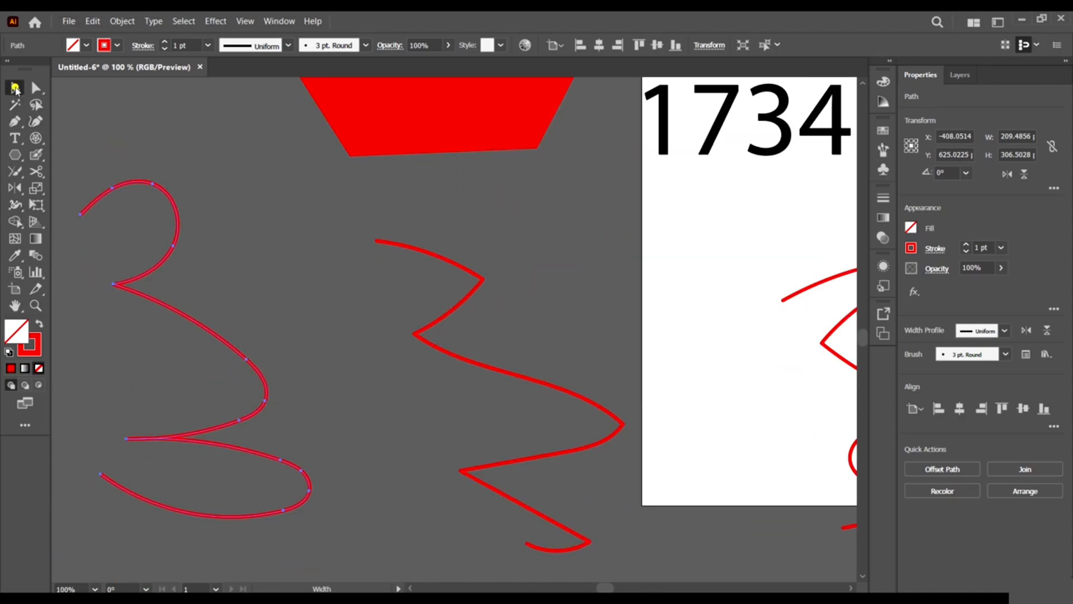
left_click(249, 215)
left_click(108, 87)
left_click(15, 121)
Finish the pen path and drag the thin straight red line further left.
left_click_drag(153, 100, 301, 246)
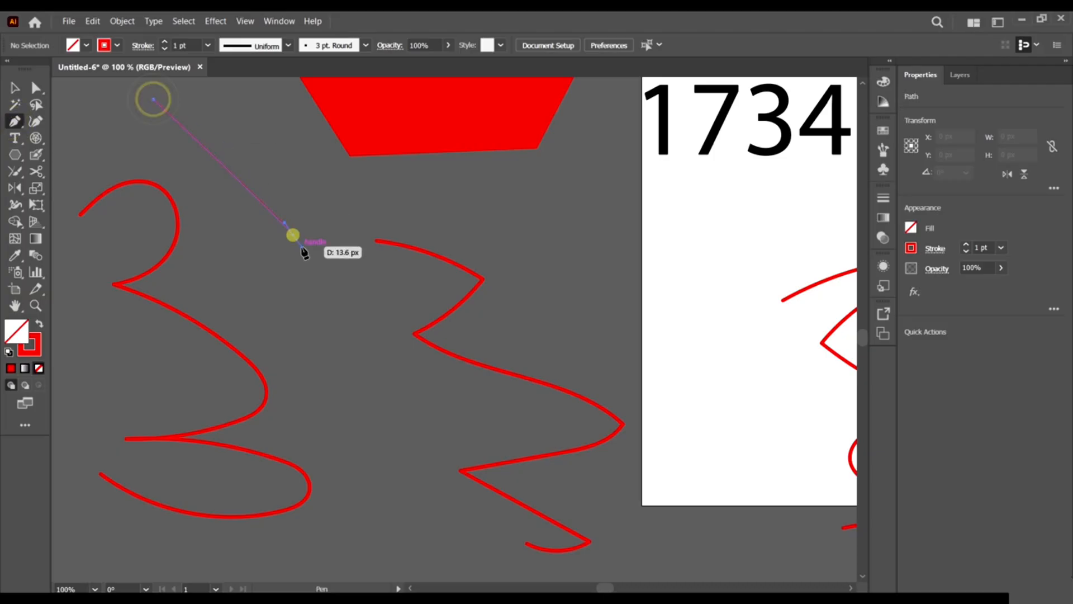
left_click(15, 88)
left_click(212, 207)
scroll(200, 173, "up", 1)
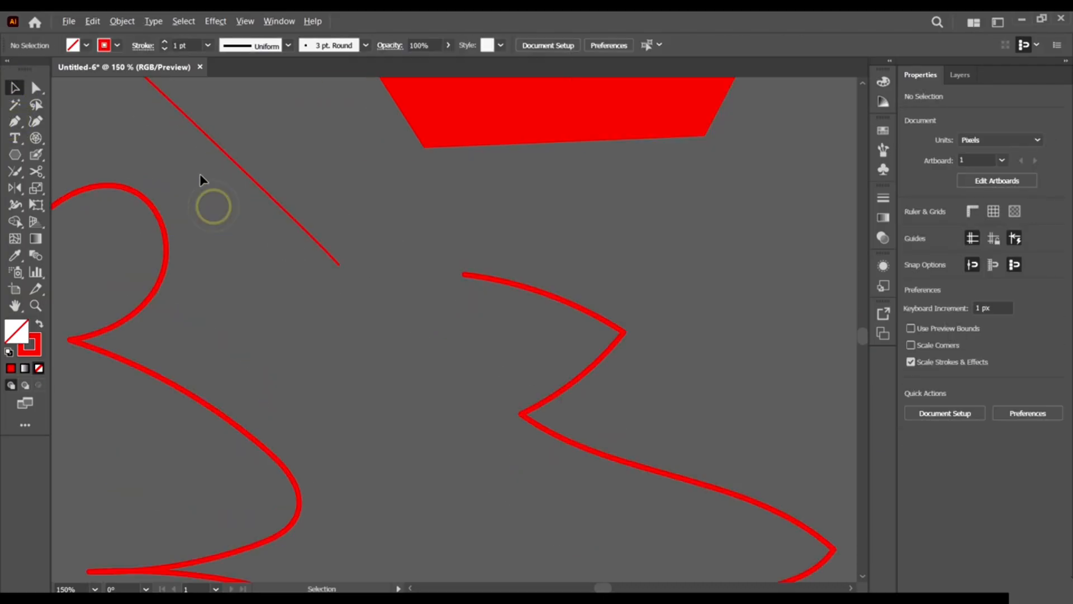
left_click(245, 168)
scroll(197, 144, "up", 3)
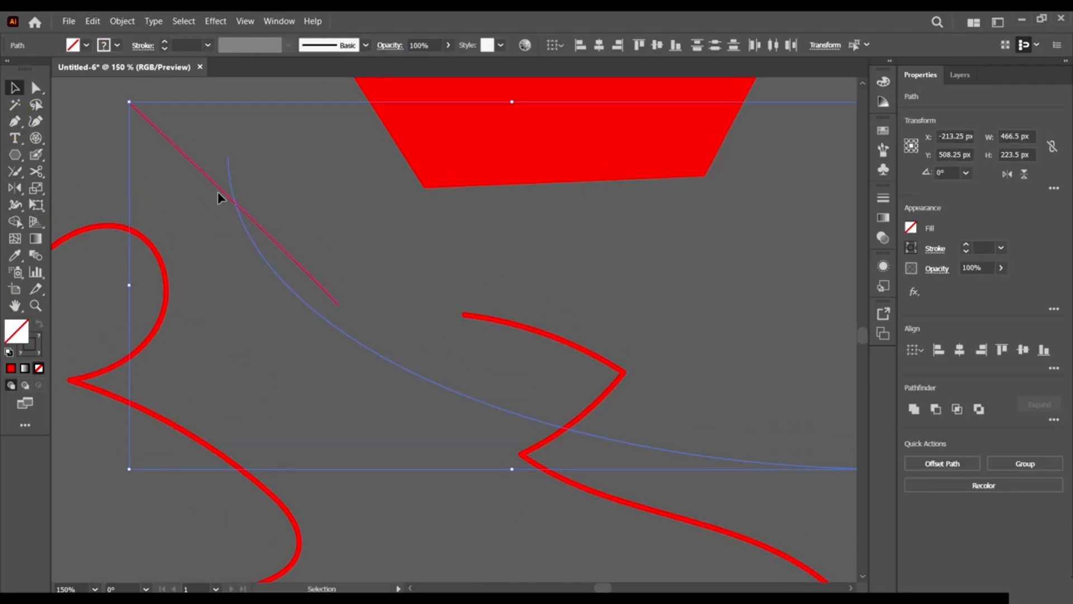
scroll(240, 202, "down", 3)
left_click(262, 199)
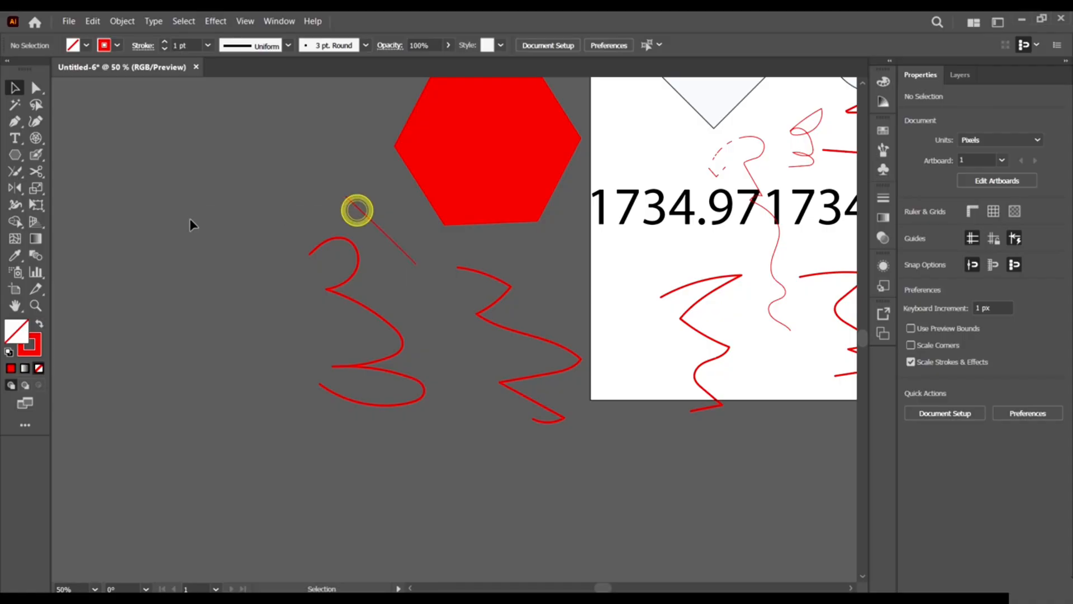
left_click_drag(365, 214, 93, 195)
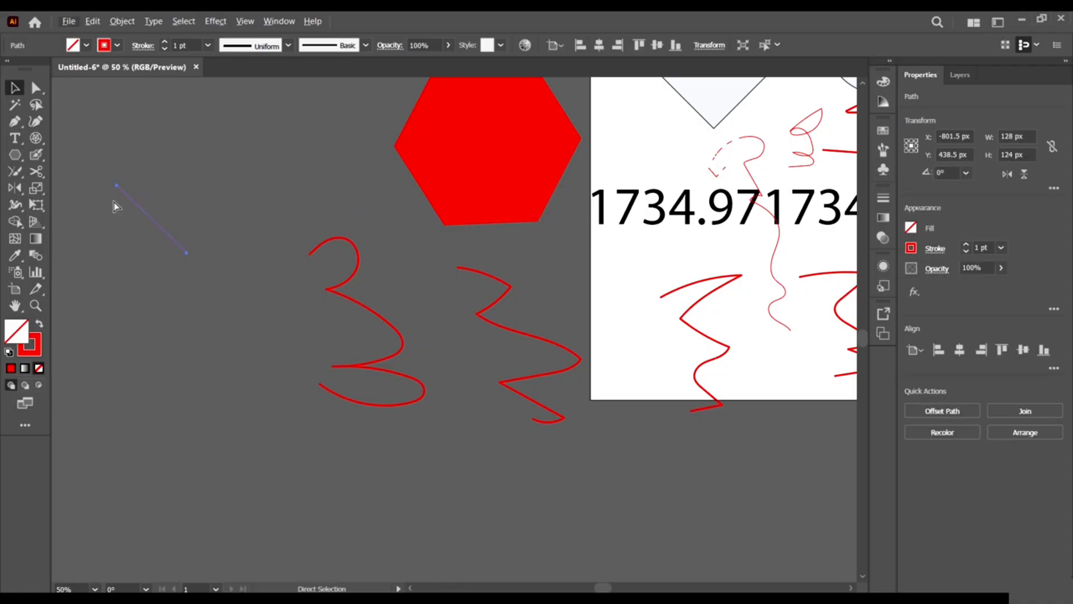
scroll(197, 186, "left", 3)
scroll(197, 187, "up", 3)
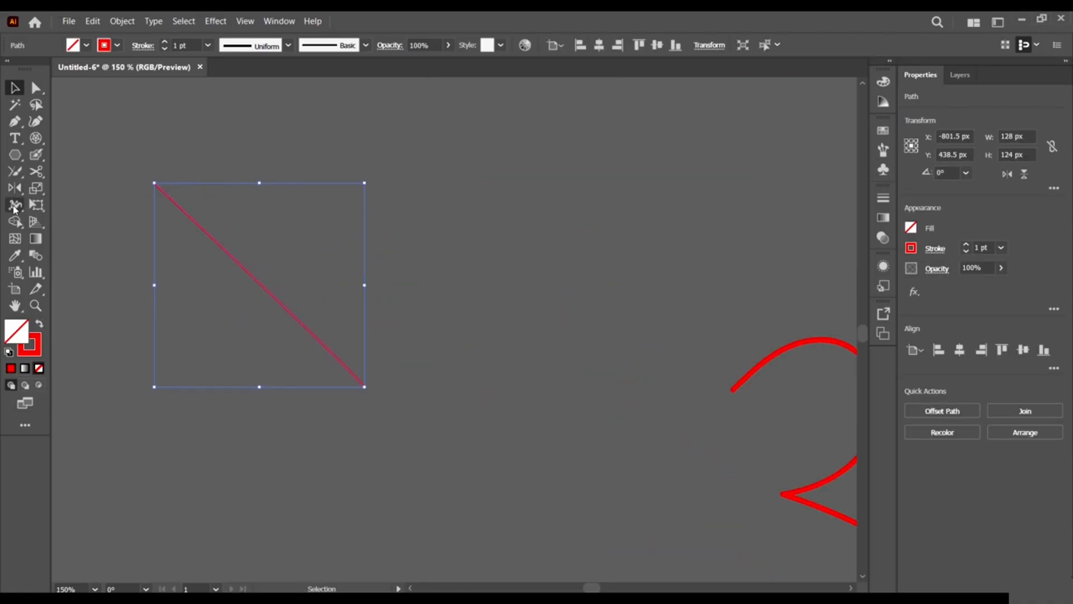
Widen the line's middle into a red lens about 20.6 px wide with the Width tool.
left_click(14, 206)
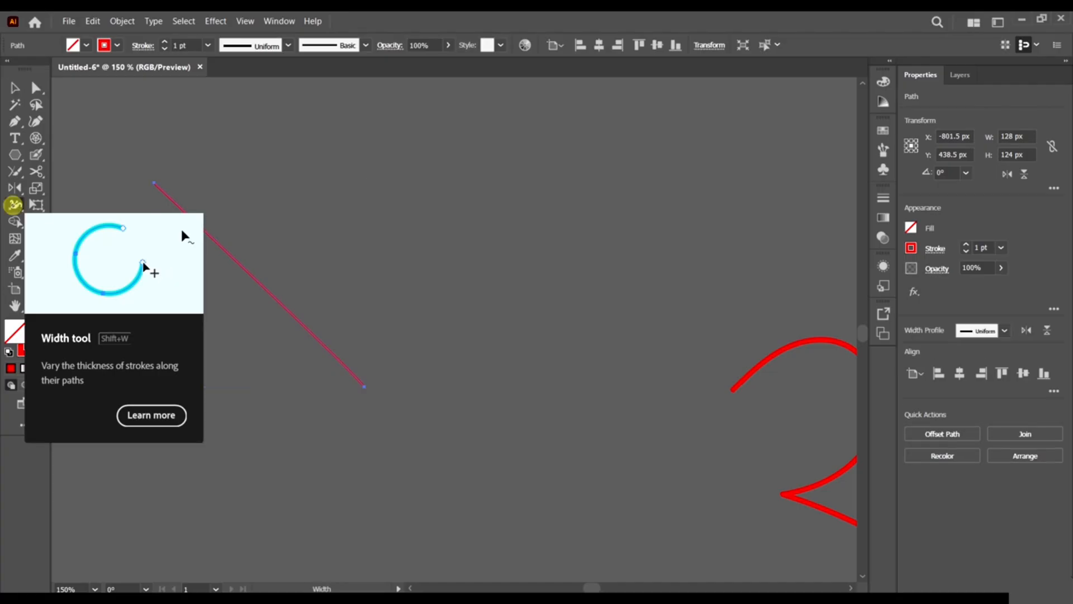
left_click_drag(226, 252, 142, 350)
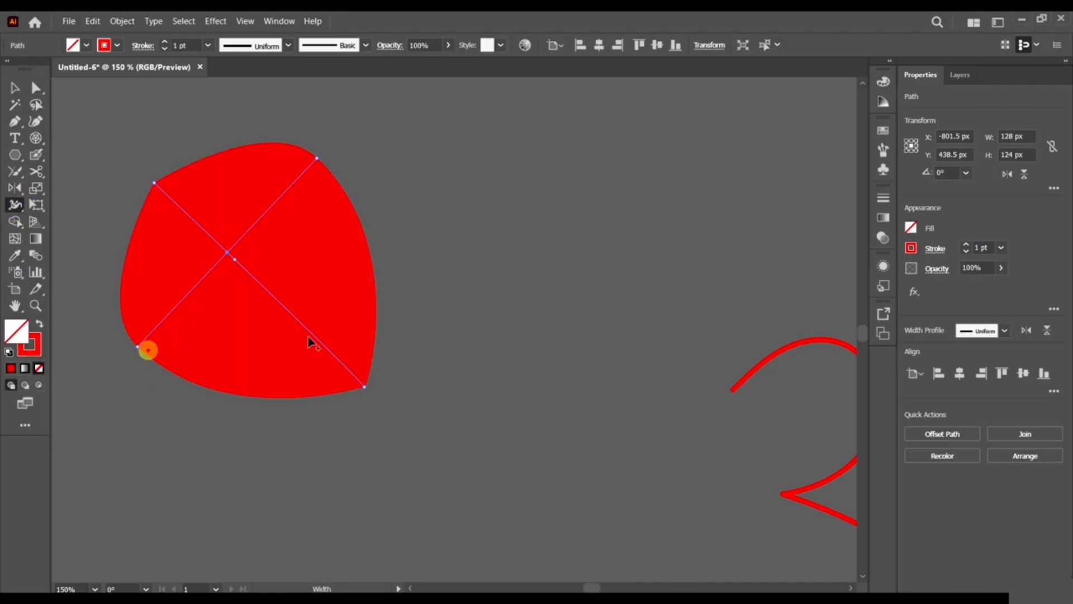
key("ctrl+z")
mouse_move(268, 290)
left_mouse_down()
mouse_move(239, 311)
mouse_move(248, 300)
mouse_move(259, 337)
mouse_move(268, 304)
left_mouse_up()
scroll(314, 246, "down", 5)
scroll(292, 241, "up", 3)
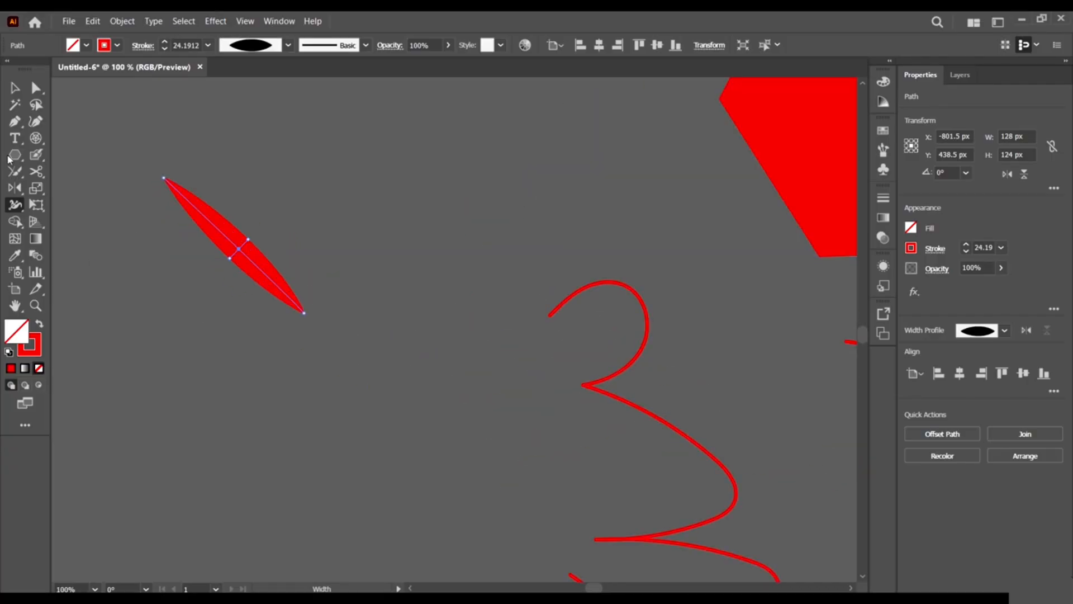
left_click(17, 89)
left_click(15, 204)
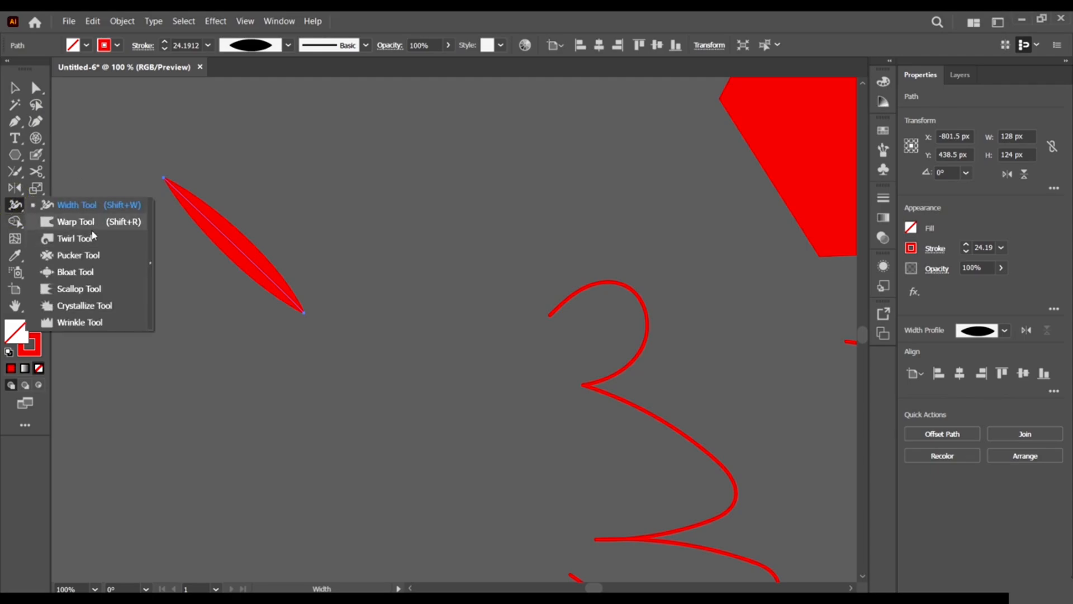
Twirl the red lens shape into a tight round spiral with the Twirl Tool.
left_click(76, 238)
left_click_drag(256, 243, 256, 243)
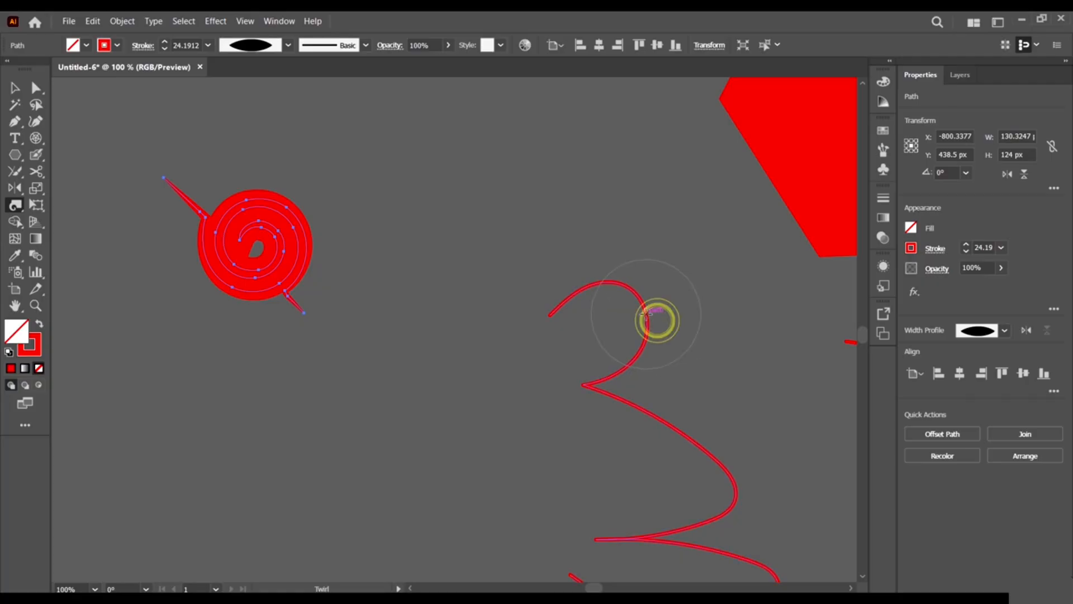
scroll(583, 168, "down", 3)
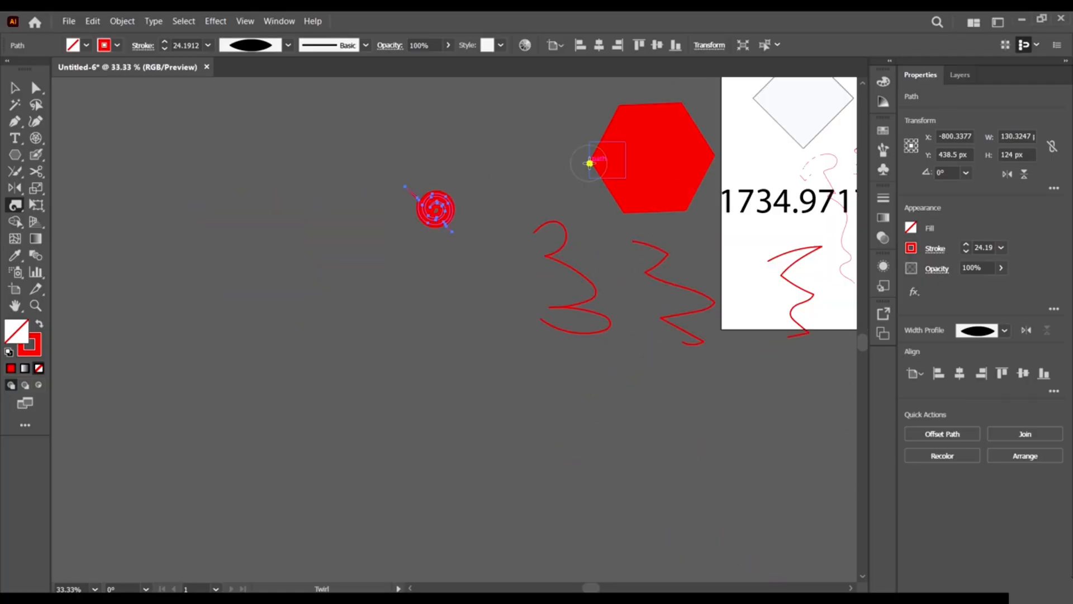
Change options in the right-hand panel and pick the polygon tool.
left_click(589, 162)
left_click(627, 206)
scroll(407, 205, "down", 2)
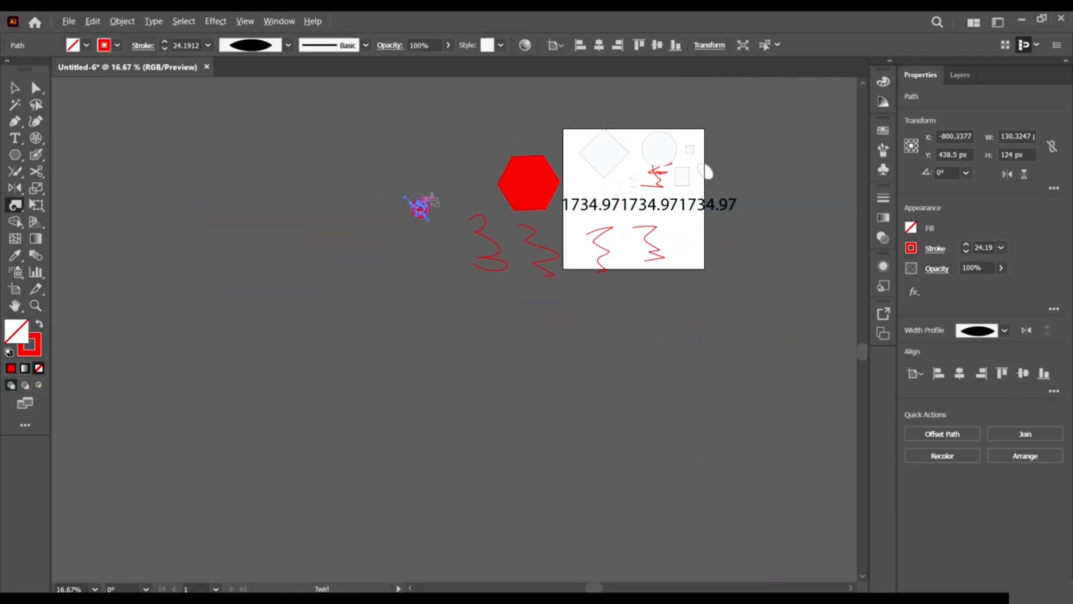
scroll(643, 140, "up", 4)
scroll(277, 113, "down", 2)
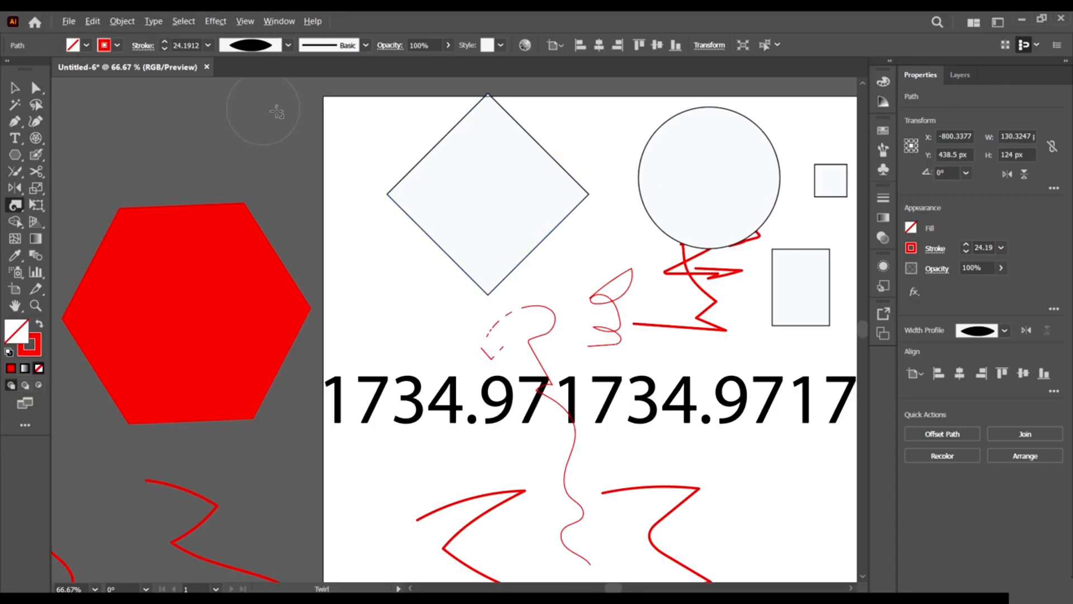
left_click(15, 153)
scroll(744, 335, "down", 2)
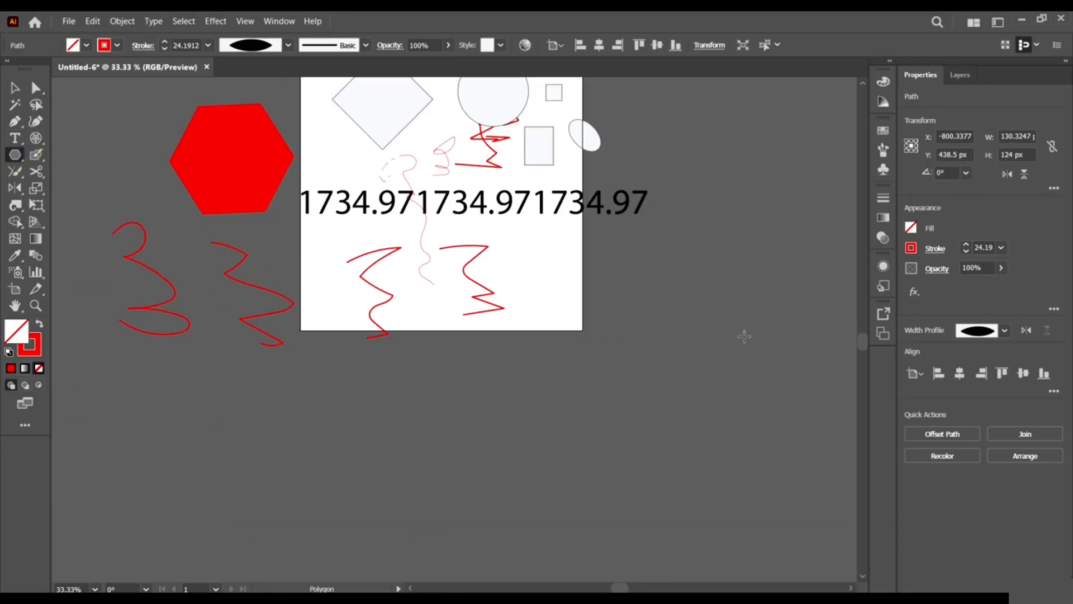
scroll(745, 335, "left", 2)
Draw a 442 px square at lower left with no stroke and a yellow fill.
left_click_drag(16, 156, 60, 162)
scroll(60, 161, "left", 3)
left_click_drag(134, 362, 295, 523)
left_click(104, 46)
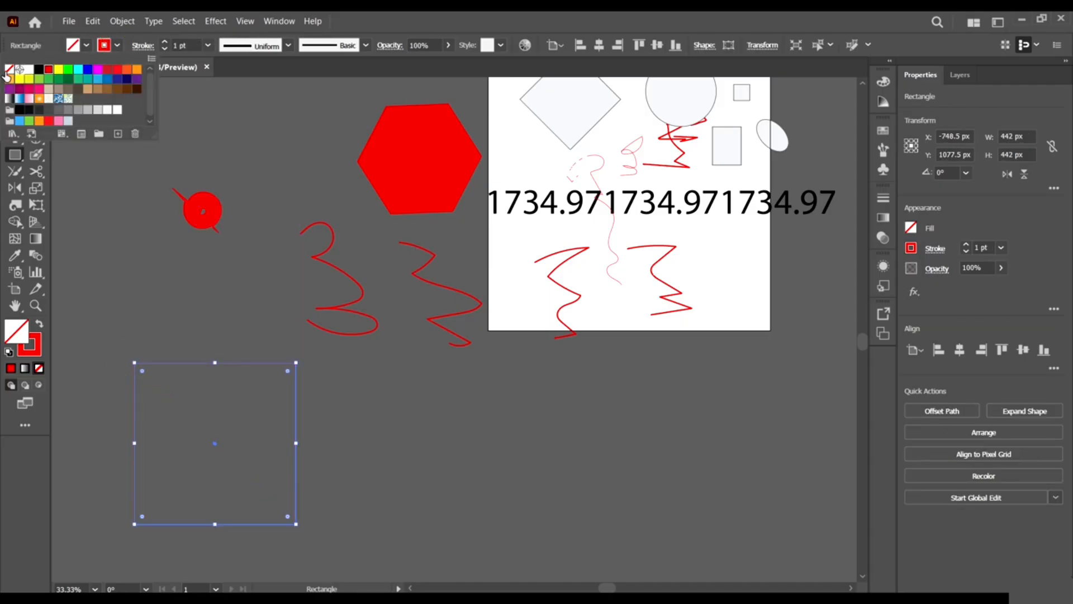
left_click(9, 69)
left_click(79, 44)
left_click(77, 43)
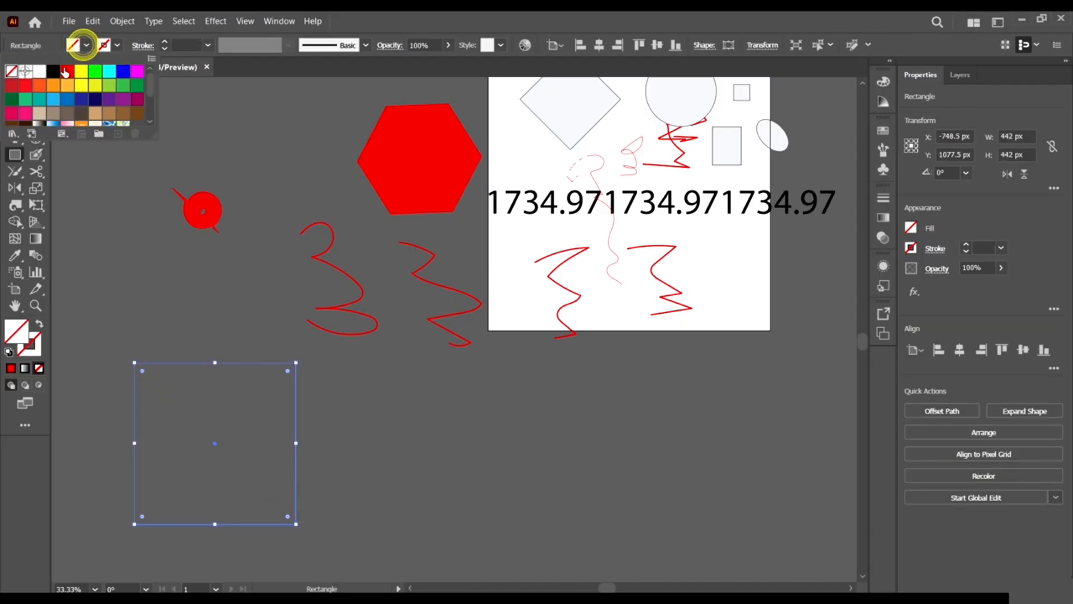
left_click(81, 71)
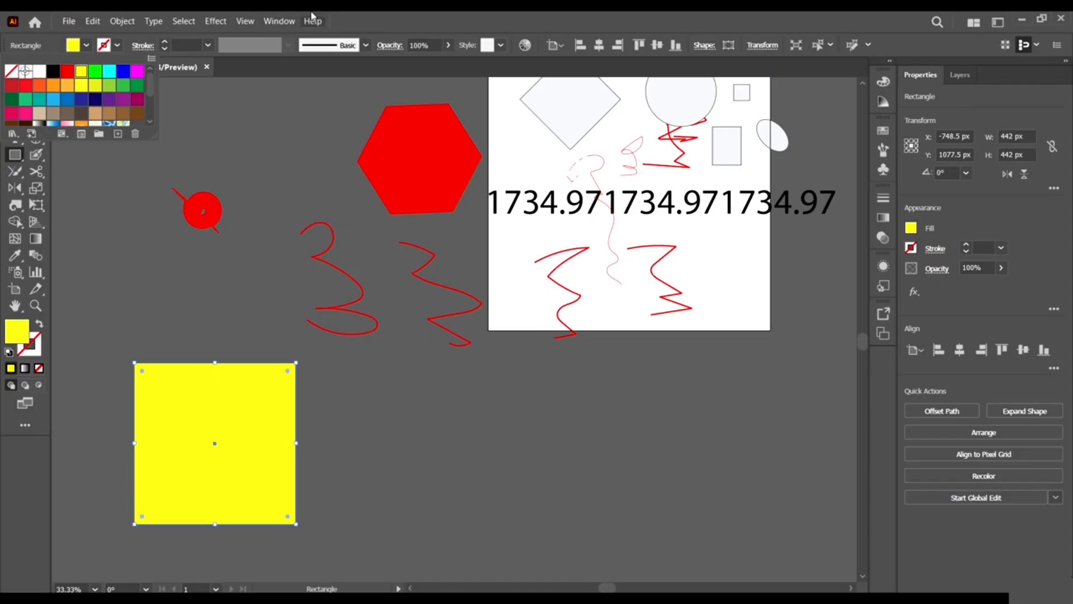
Twirl three spirals along the square's right edge, widening it to about 507 px.
left_click(20, 208)
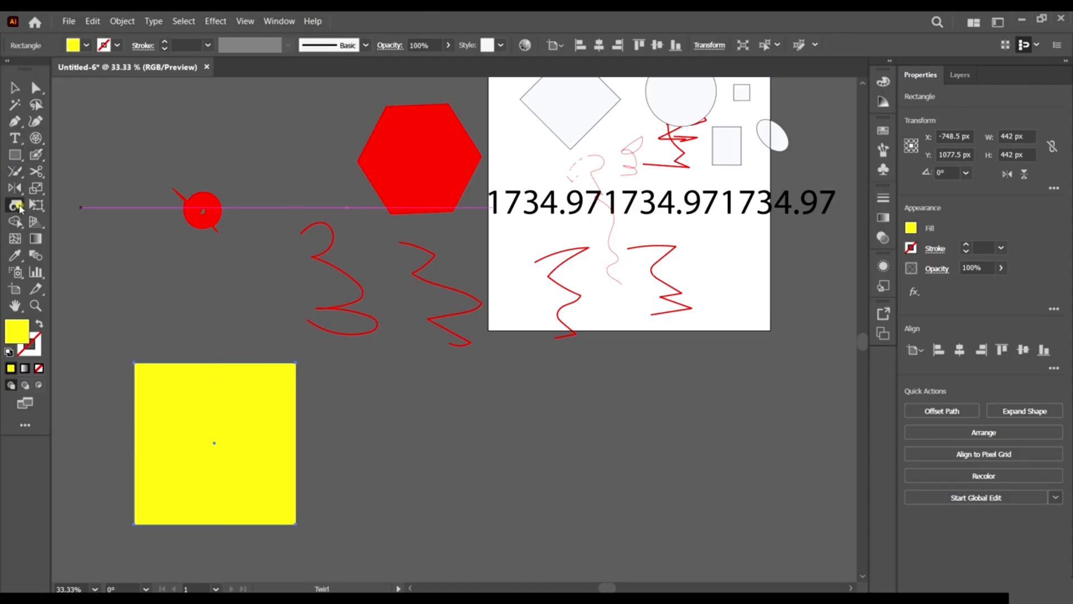
scroll(330, 477, "down", 2)
left_click(298, 462)
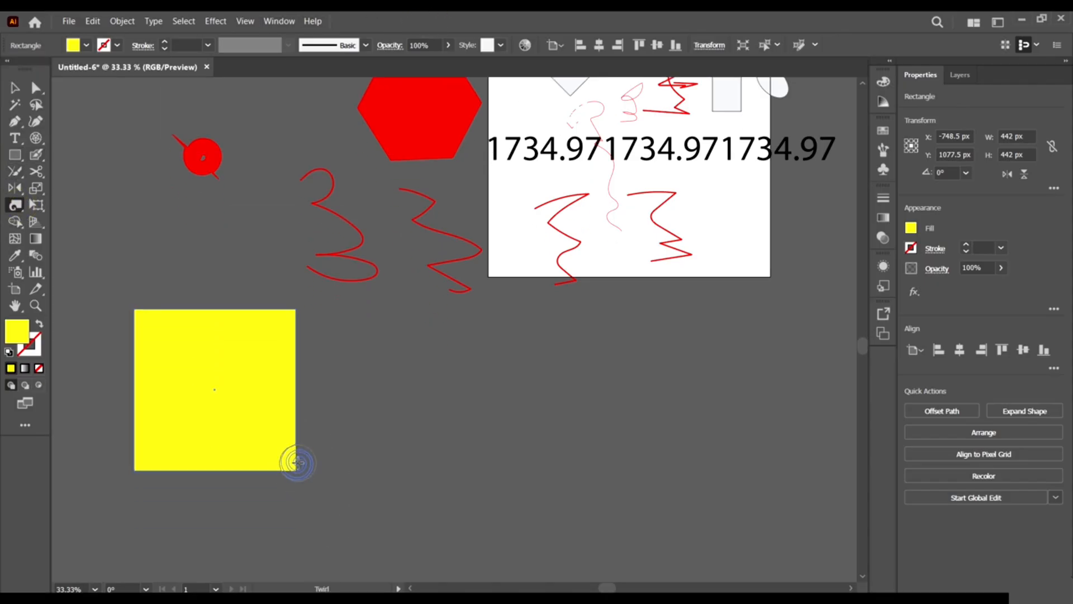
left_click(298, 462)
left_click(304, 414)
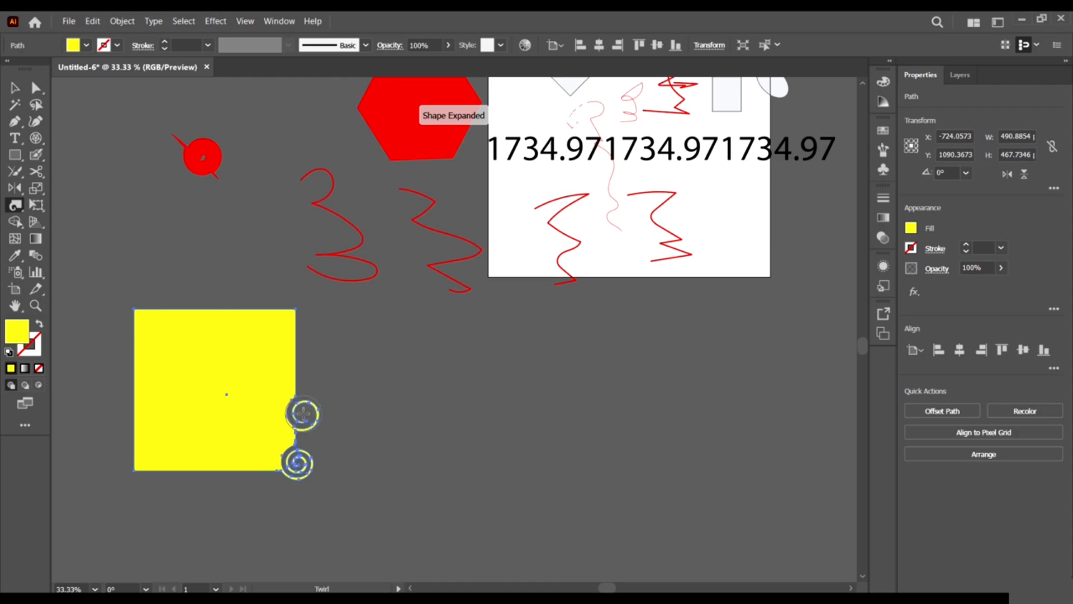
left_click(15, 205)
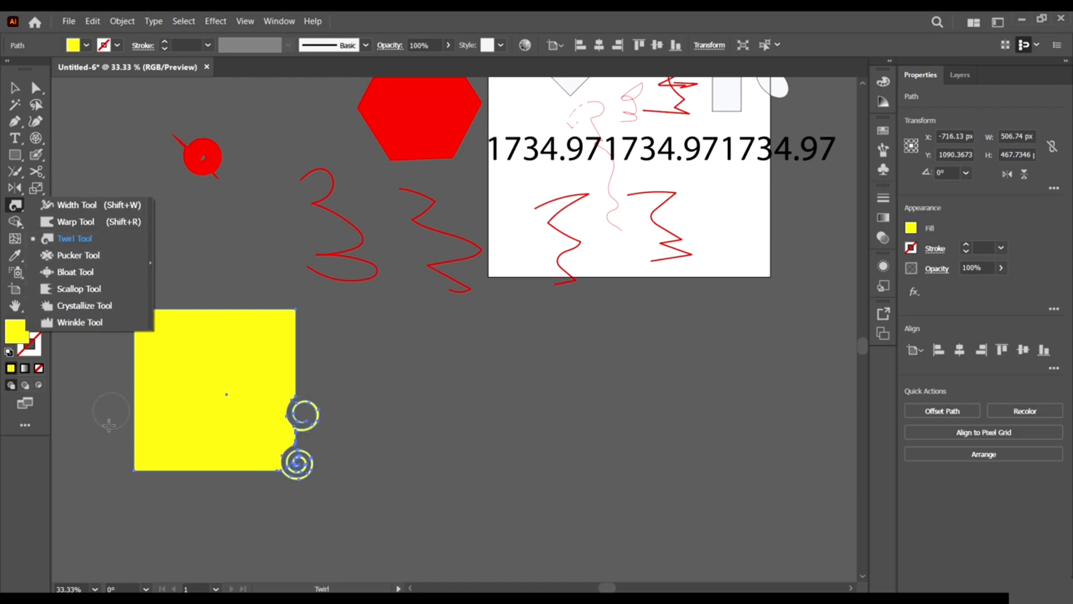
left_click(300, 366)
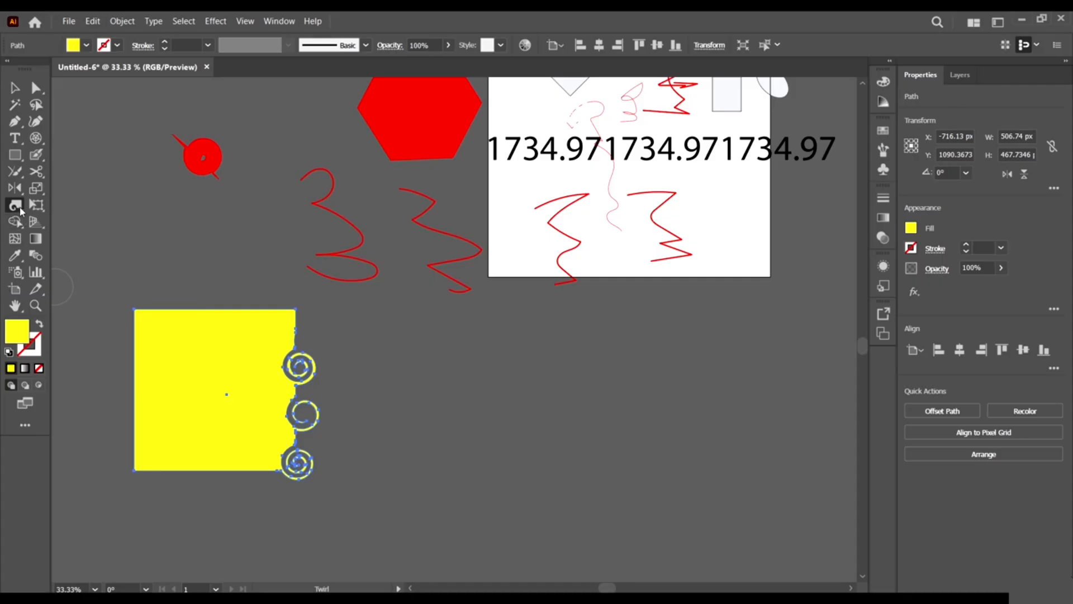
left_click(17, 207)
left_click(38, 205)
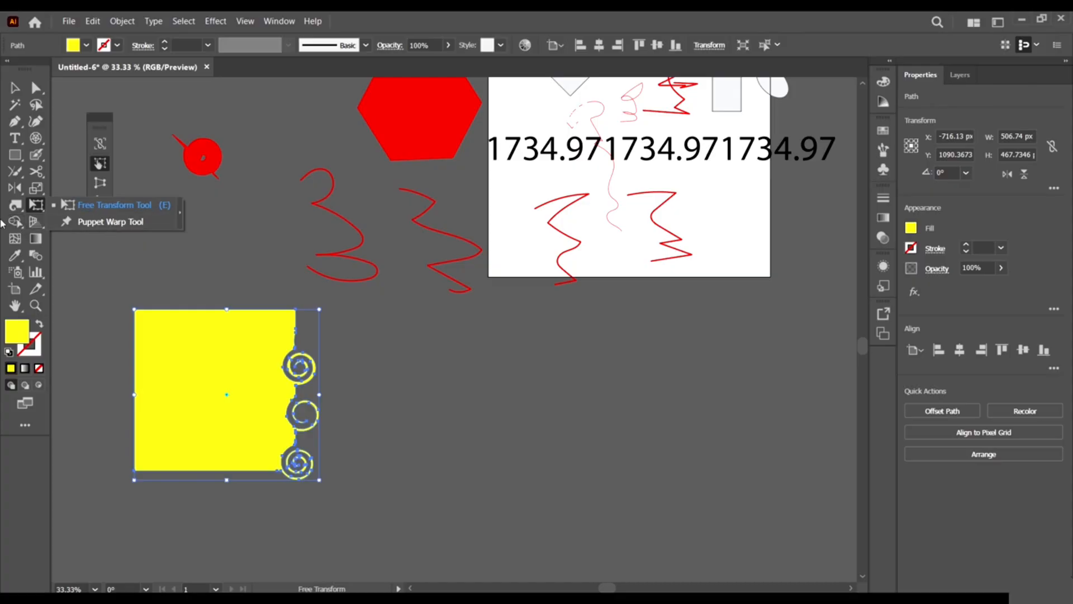
Draw a small yellow rectangle overlapping the spiral-edged square and select both shapes.
left_click(113, 205)
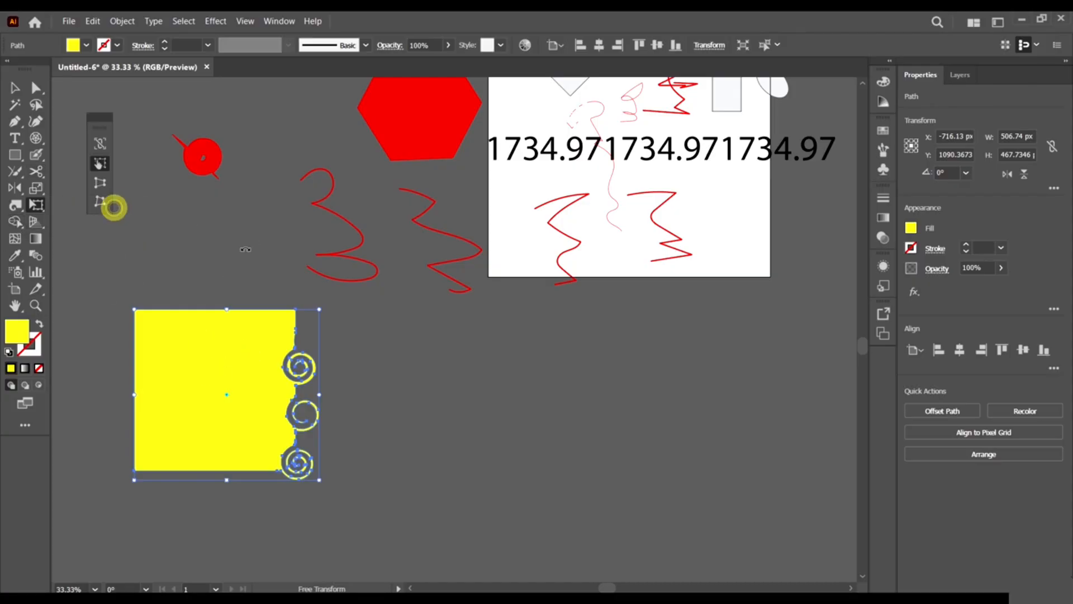
left_click(16, 222)
scroll(394, 293, "down", 2)
scroll(394, 293, "left", 2)
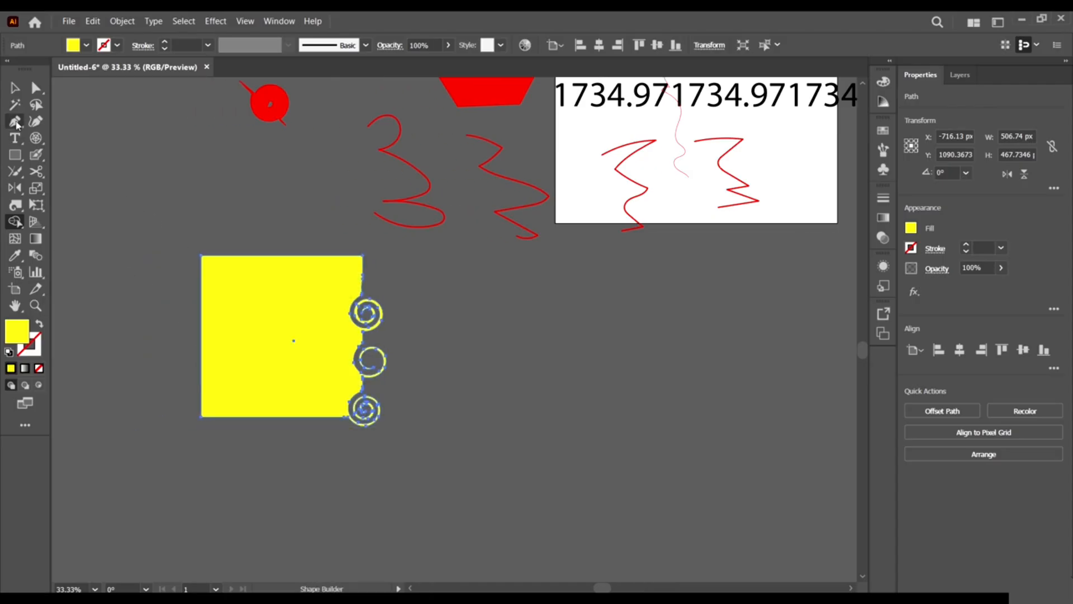
left_click(15, 88)
left_click(281, 231)
scroll(478, 404, "up", 2)
scroll(304, 393, "left", 2)
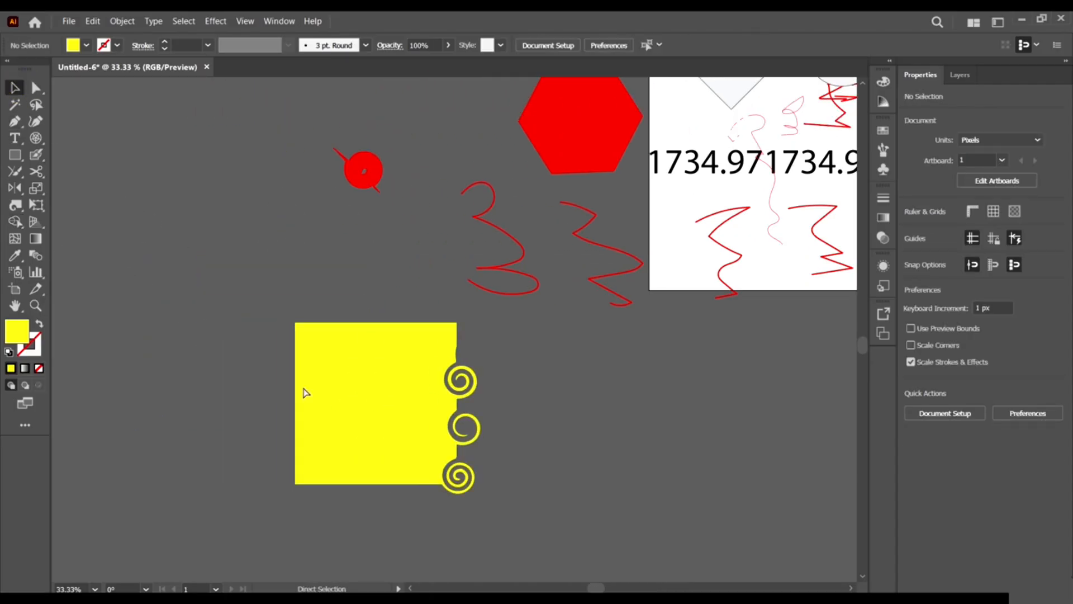
scroll(359, 379, "down", 3)
left_click(15, 155)
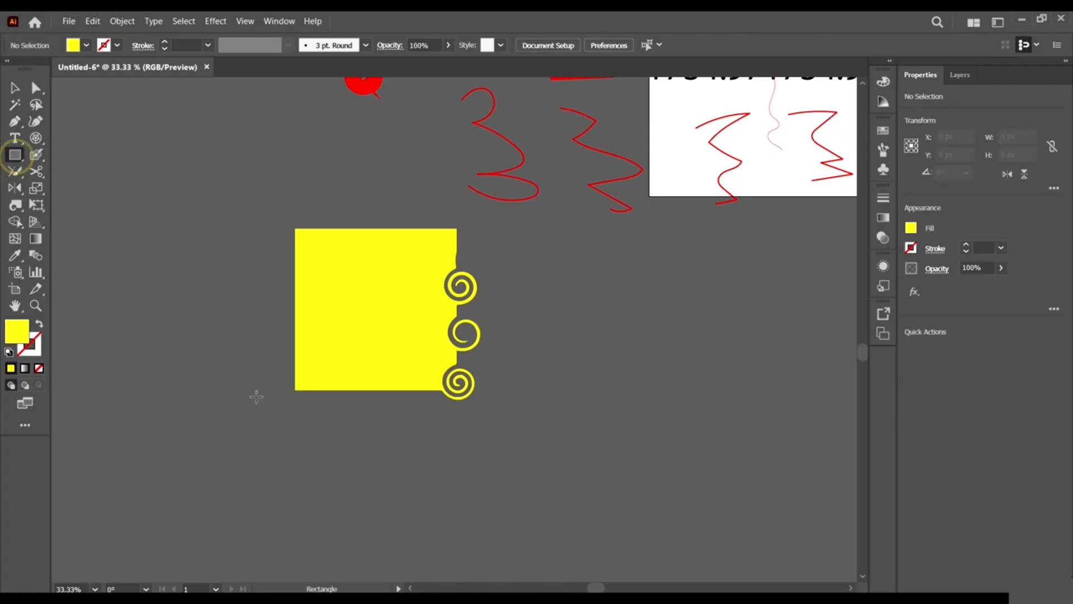
left_click_drag(246, 341, 333, 460)
key("v")
left_click_drag(441, 493, 313, 363)
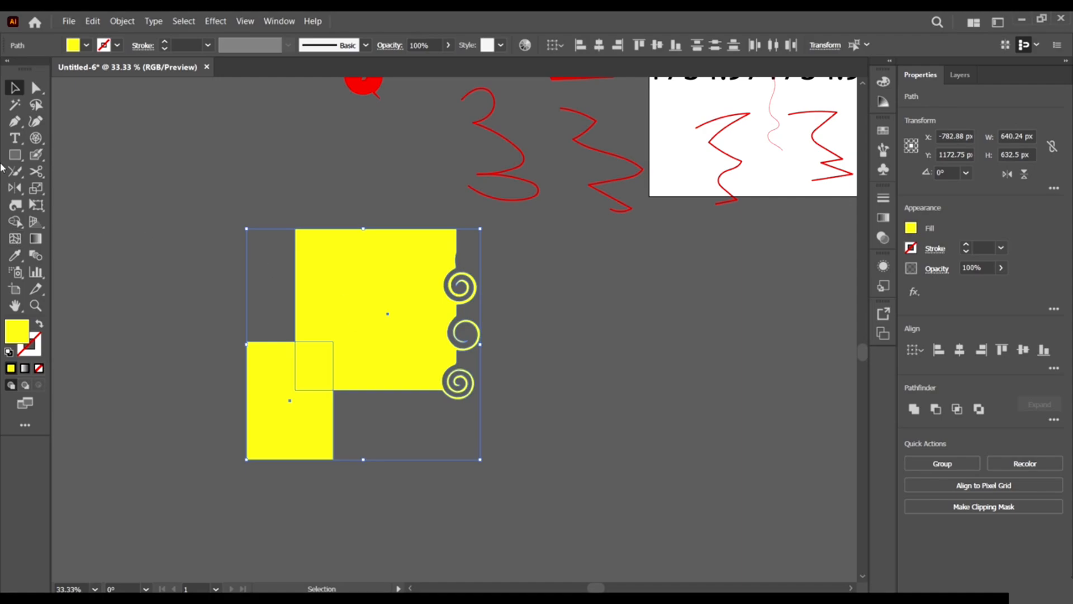
Merge both yellow shapes into one stepped block with the Shape Builder, then deselect.
left_click(17, 222)
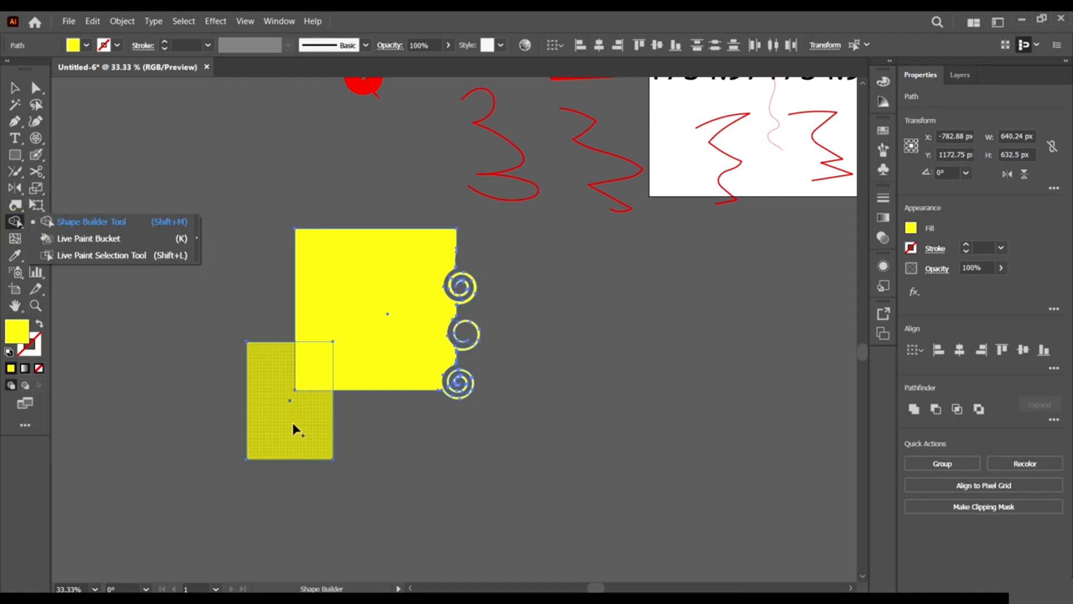
left_click(323, 364, "alt")
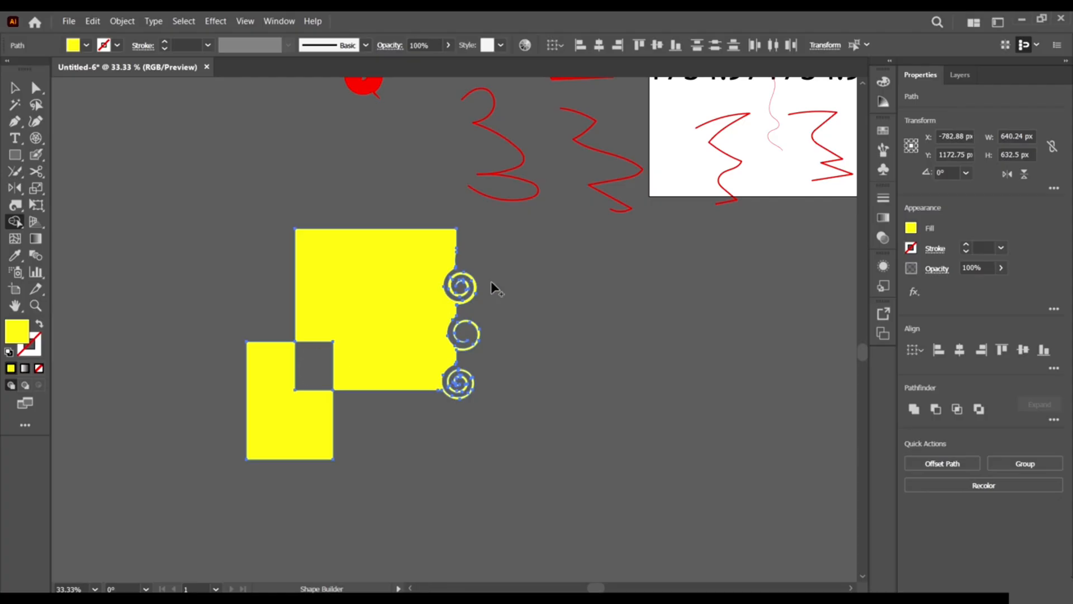
left_click_drag(427, 297, 246, 444)
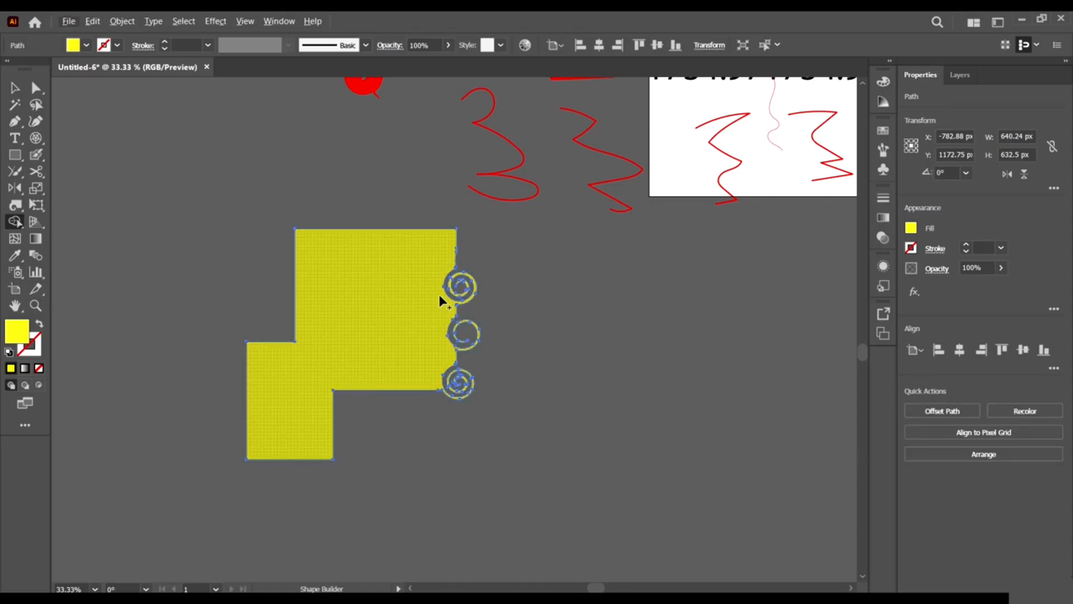
left_click(16, 87)
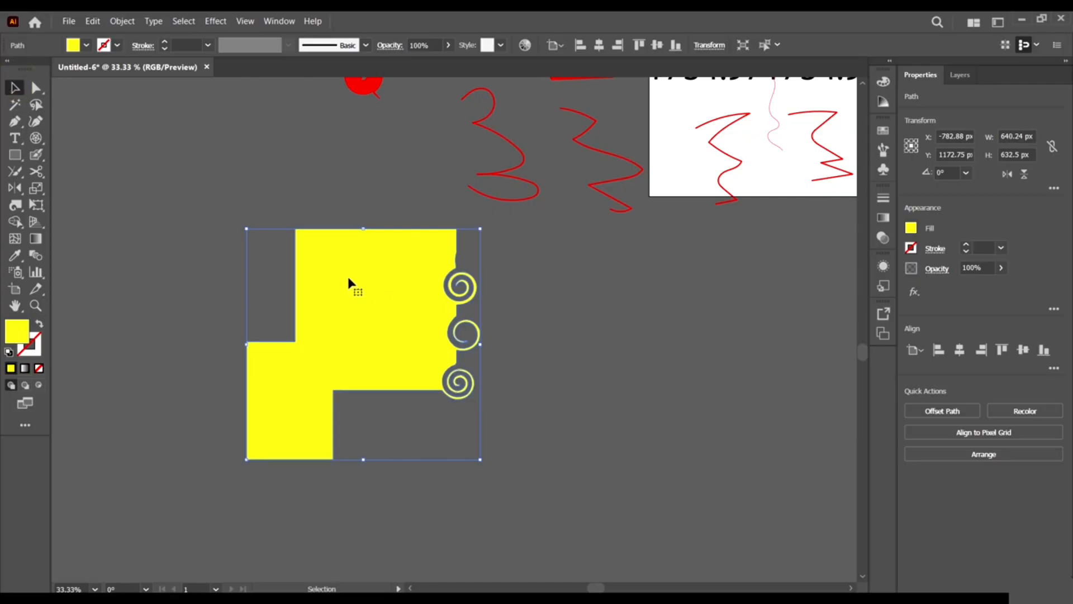
left_click(668, 427)
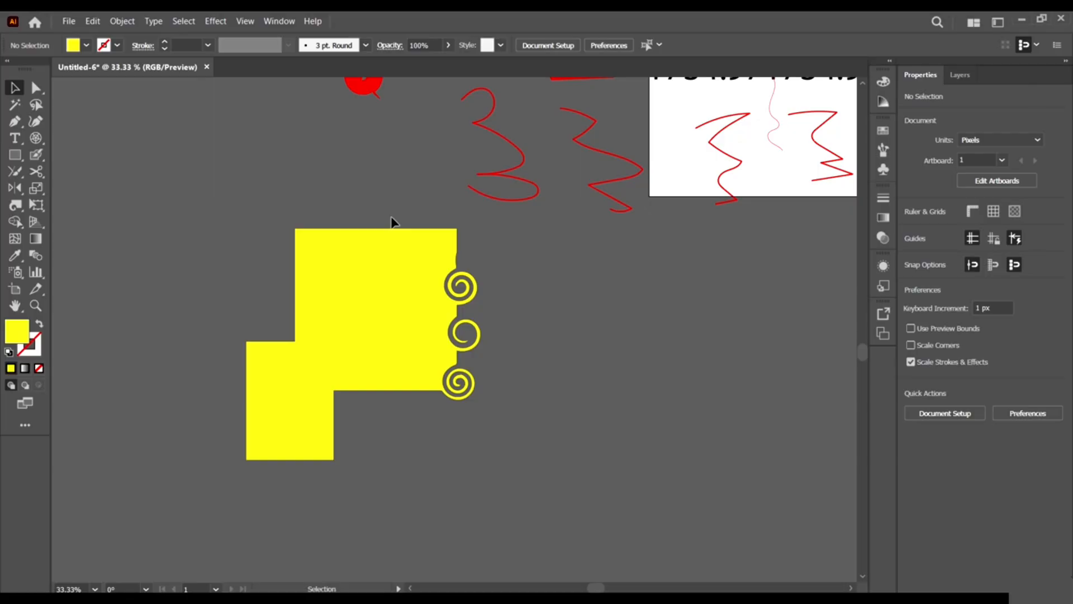
Browse the tools in the Shape Builder flyout.
left_click(14, 227)
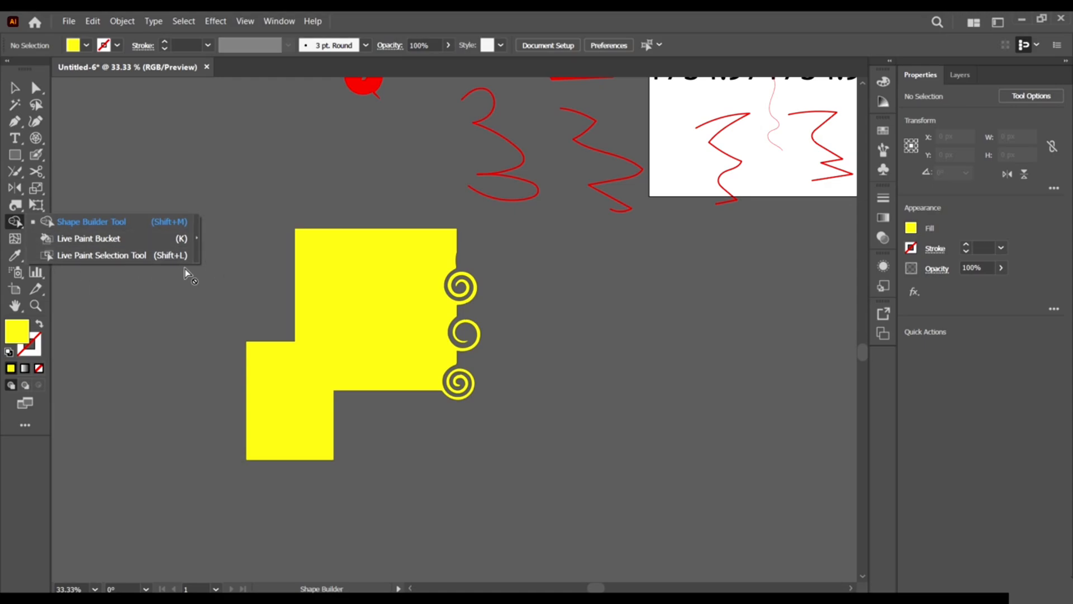
left_click(15, 224)
left_click(37, 222)
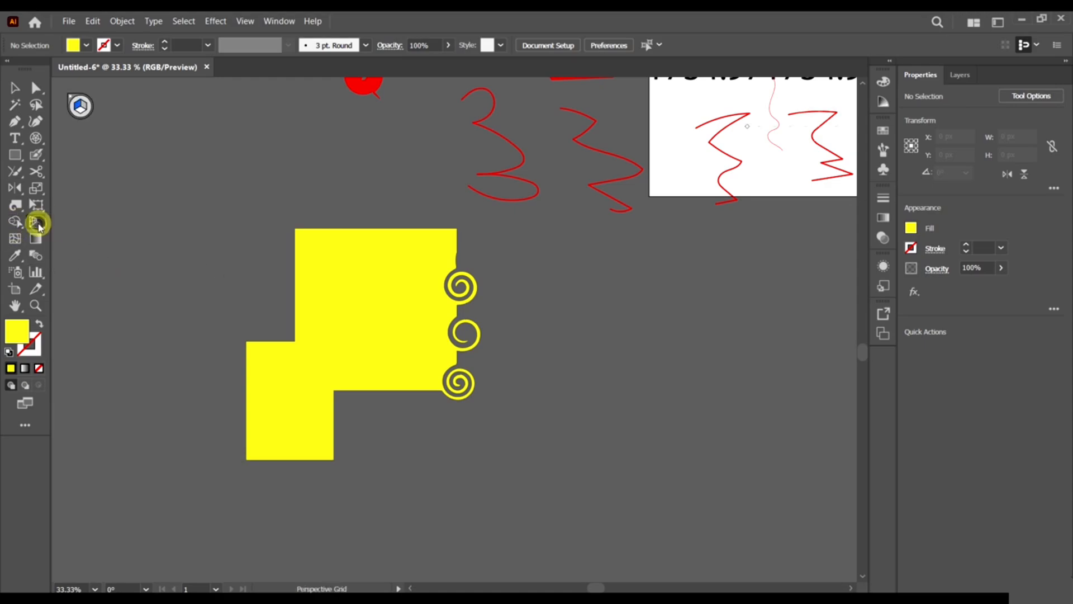
left_click(38, 223)
scroll(91, 153, "up", 3)
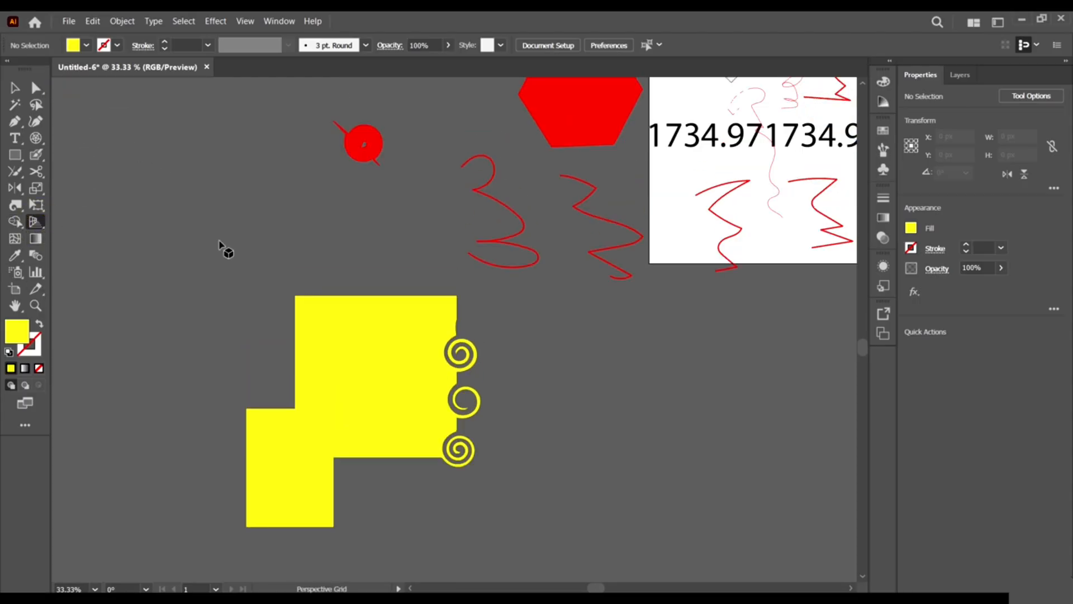
scroll(128, 246, "down", 3)
scroll(360, 172, "up", 4)
scroll(359, 173, "down", 1)
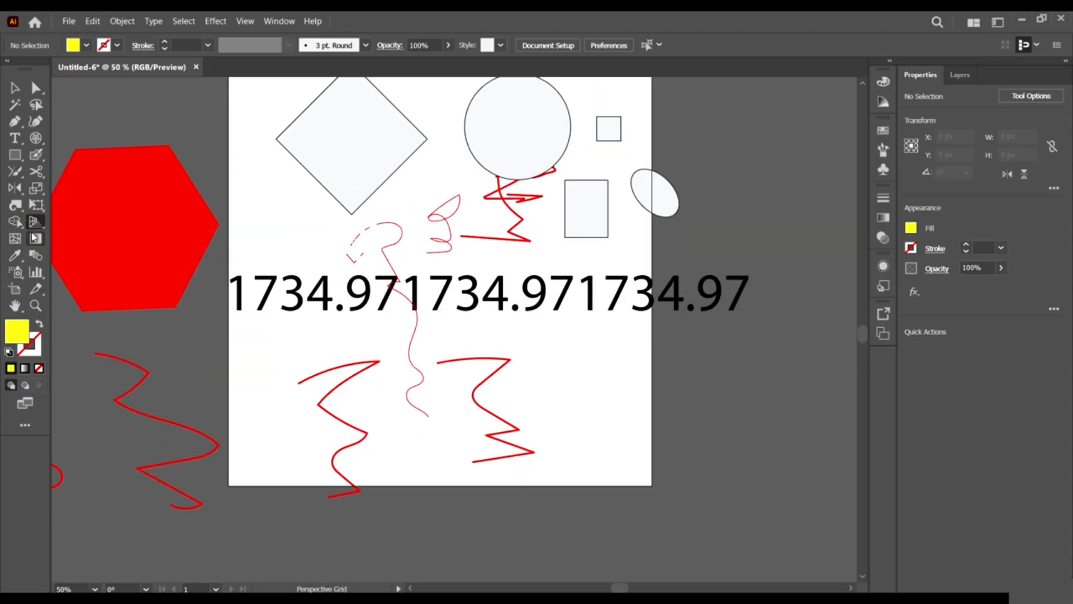
Add four mesh points across the red hexagon with the Mesh tool.
left_click(15, 239)
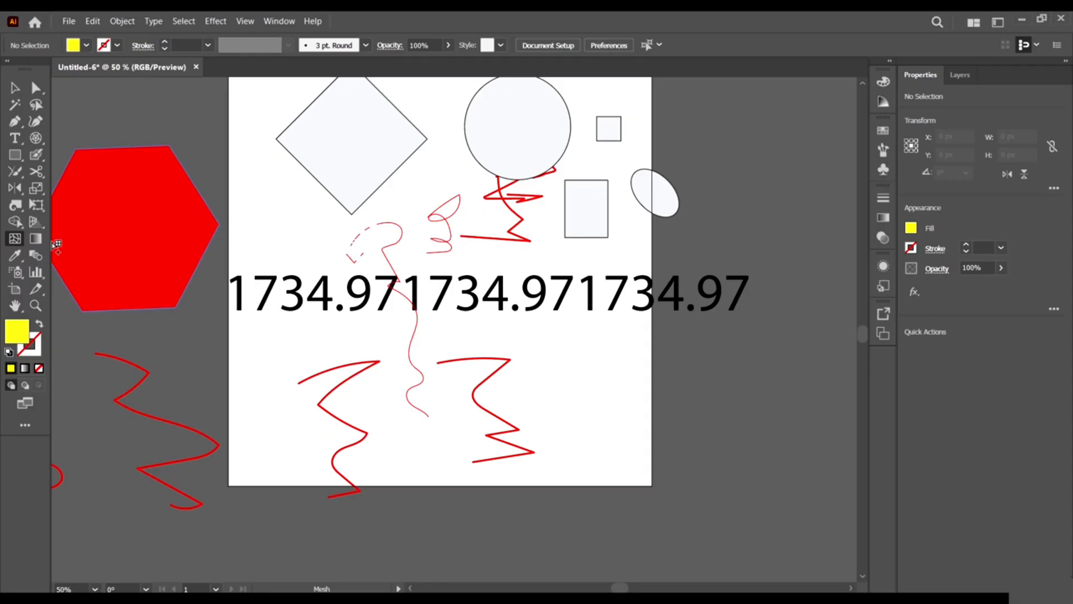
key("ctrl+minus")
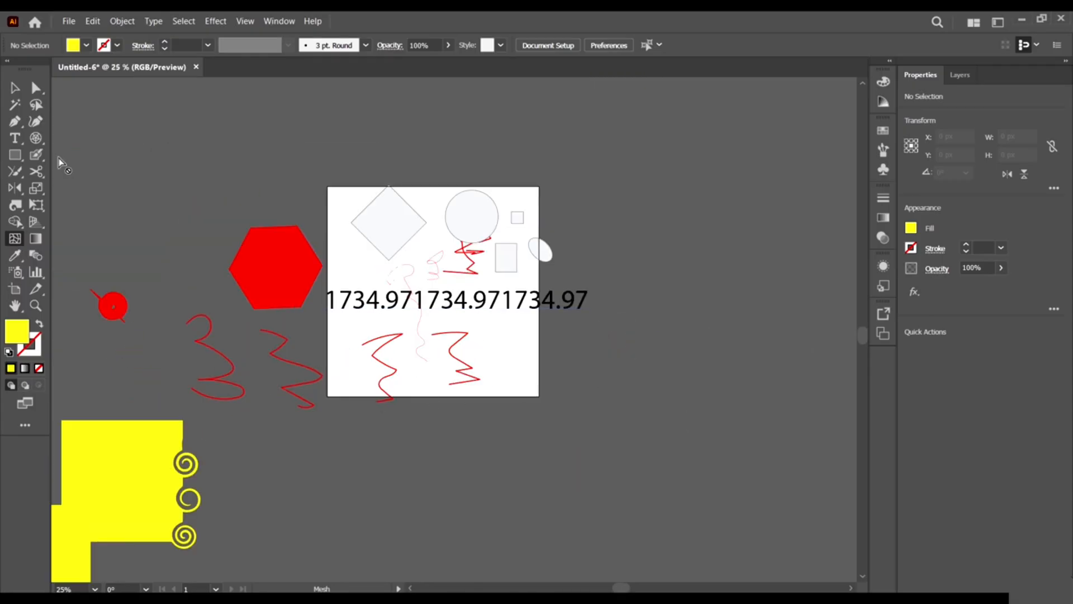
scroll(355, 242, "down", 3)
scroll(275, 157, "up", 1, "alt")
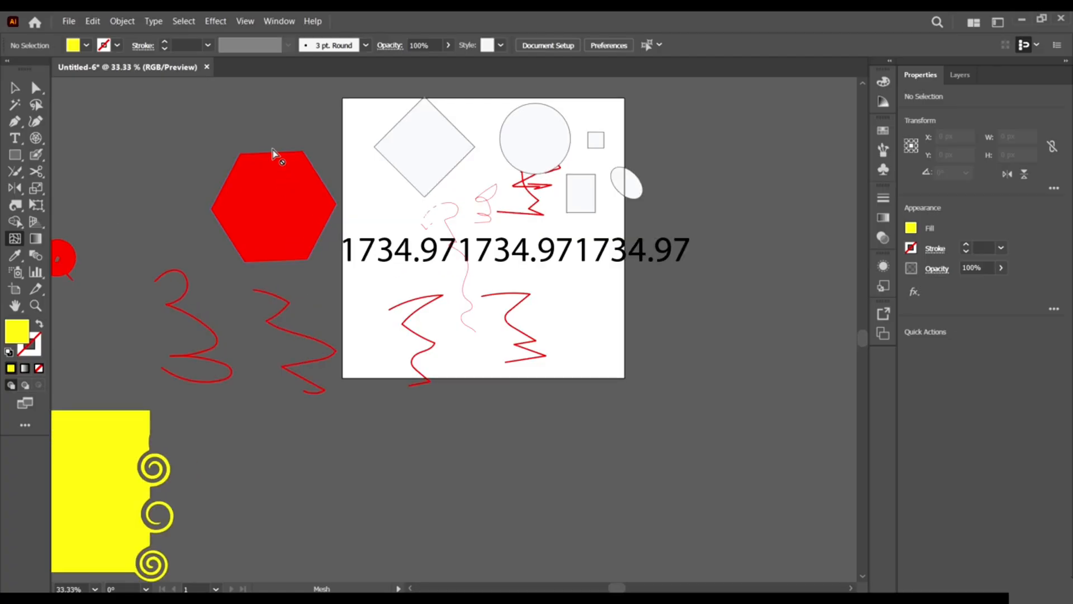
left_click(275, 156)
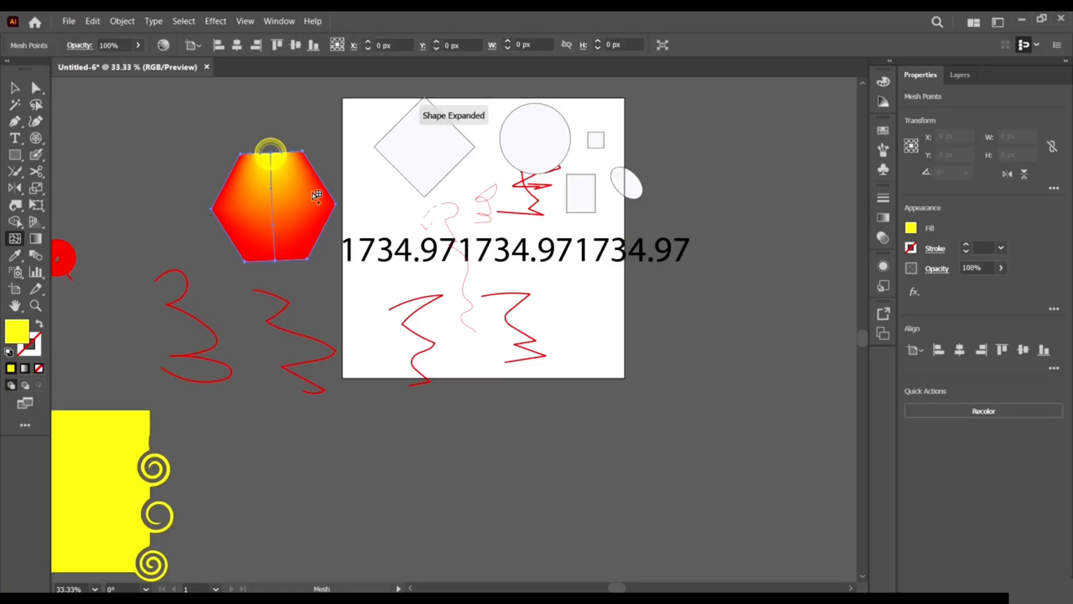
left_click(324, 231)
left_click(274, 219)
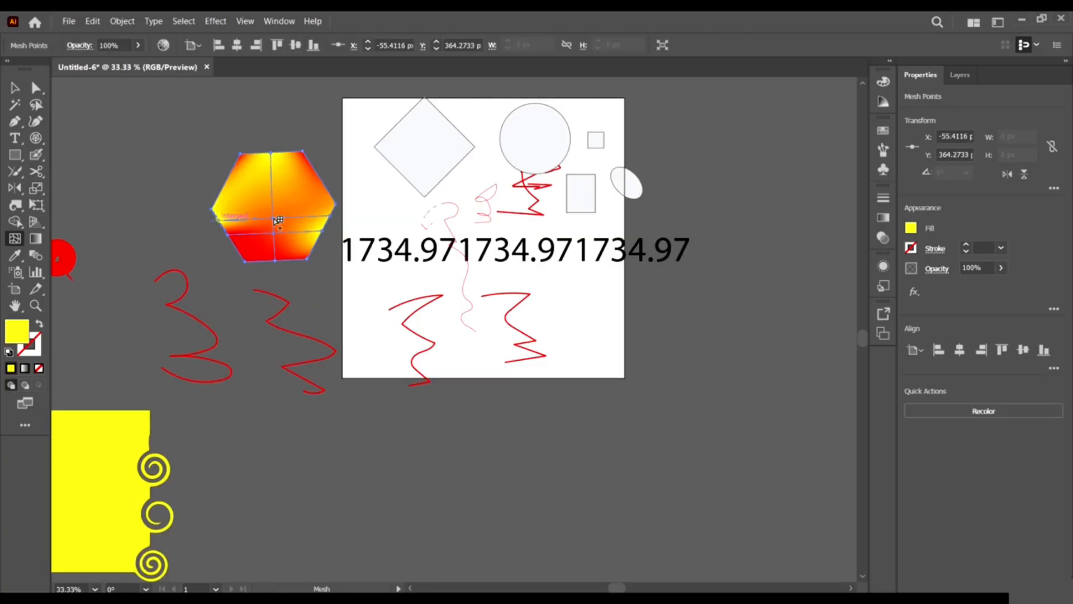
left_click(231, 178)
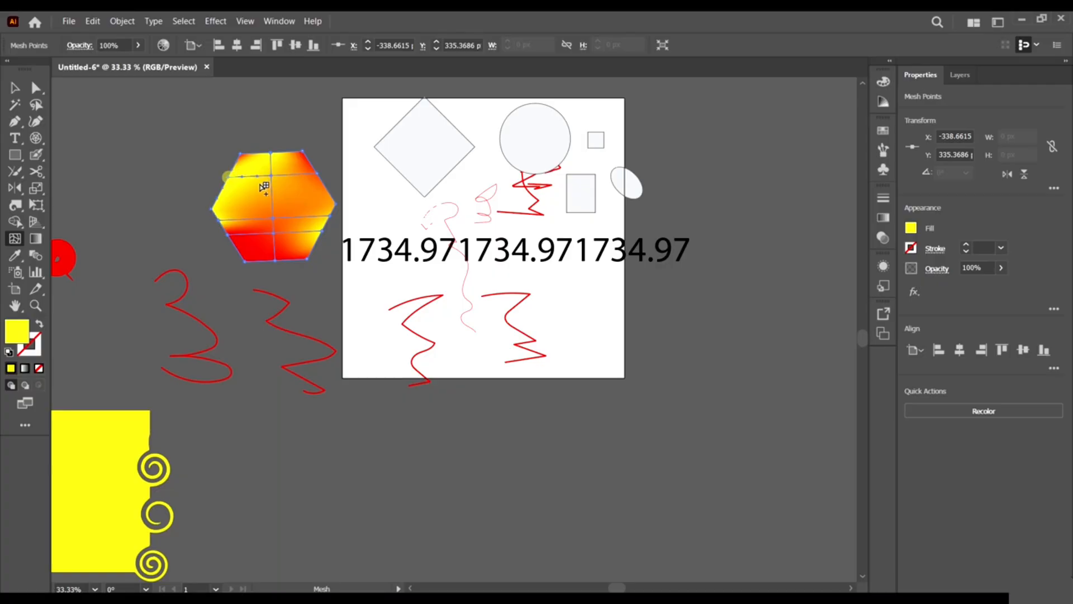
Nudge a mesh patch right and colour the hexagon's central mesh point blue.
left_click(36, 87)
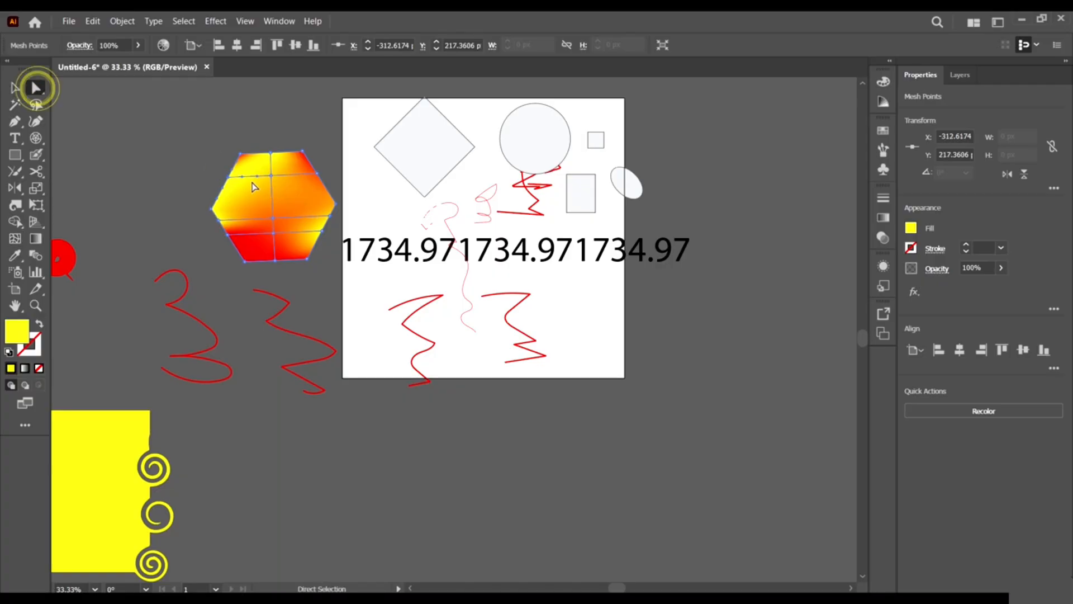
left_click_drag(277, 206, 283, 207)
left_click(276, 218)
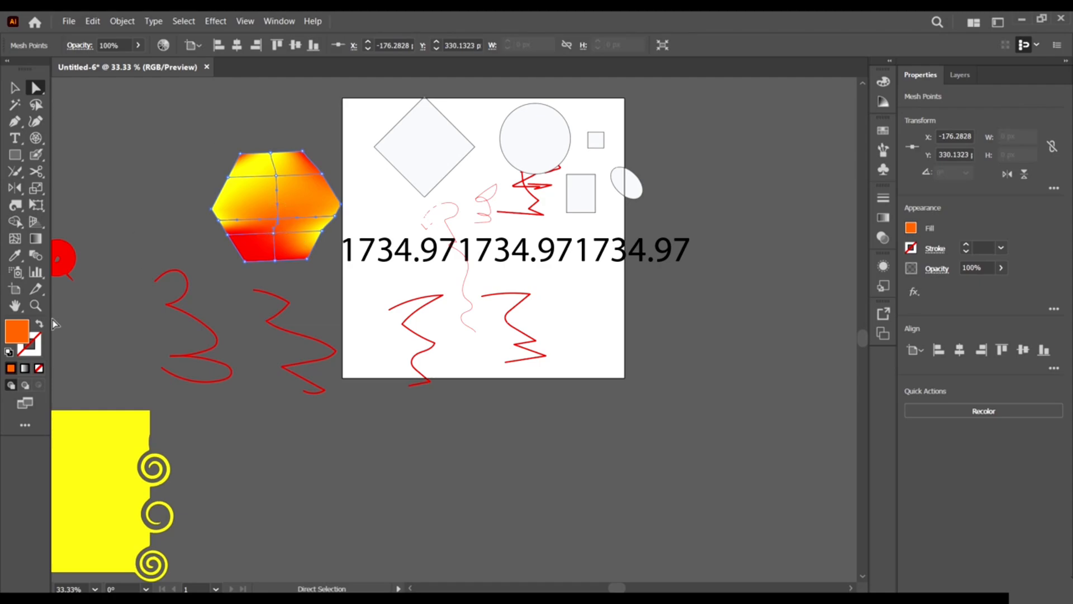
double_click(11, 334)
left_click(819, 299)
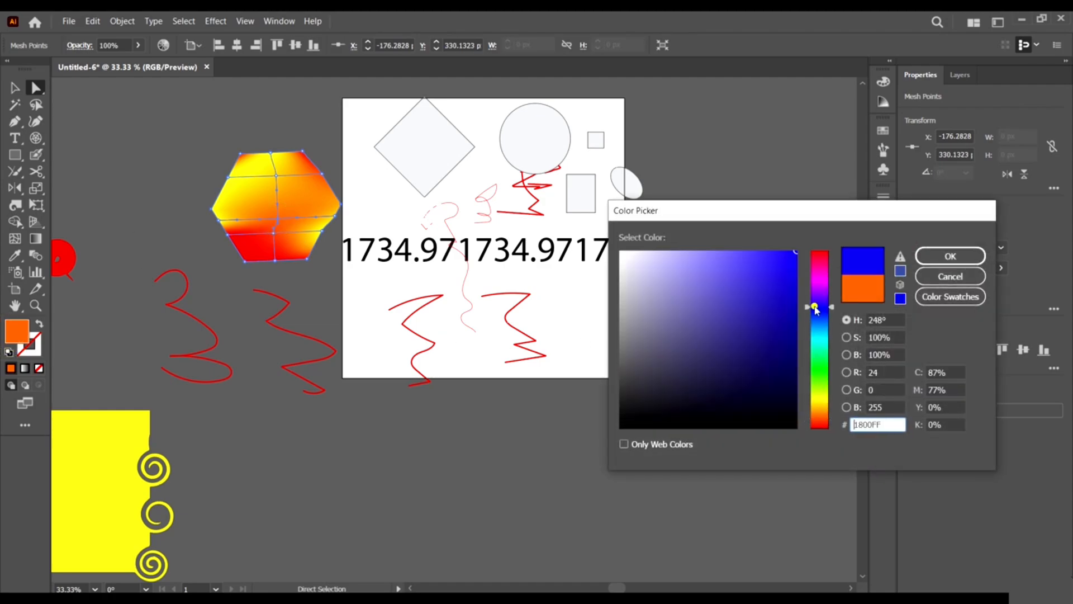
left_click(934, 255)
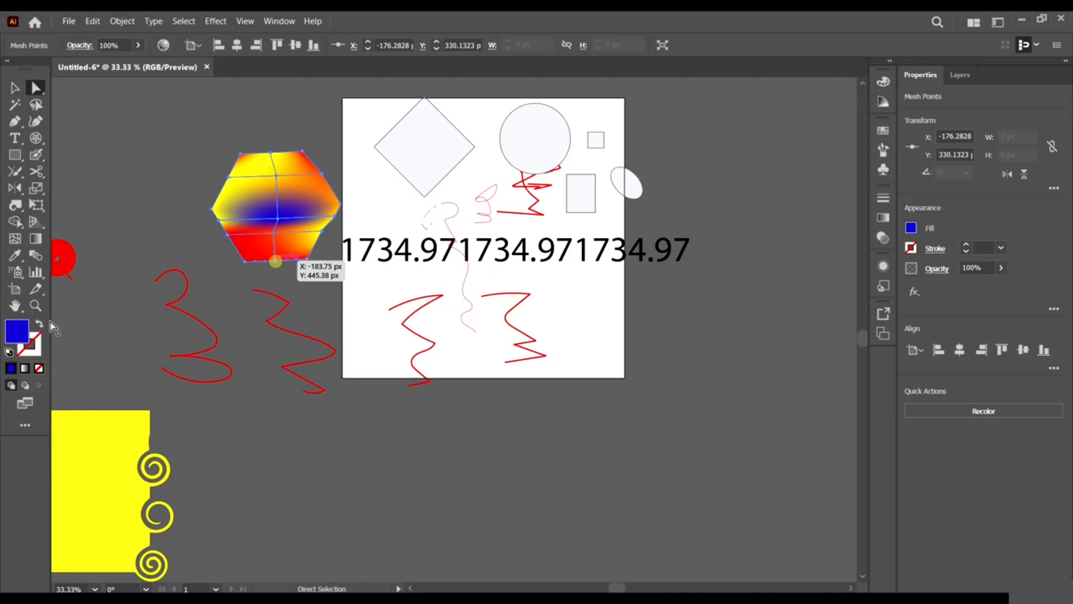
Colour the hexagon's bottom mesh point cyan and deselect the mesh.
left_click(274, 260)
double_click(17, 331)
left_click(819, 339)
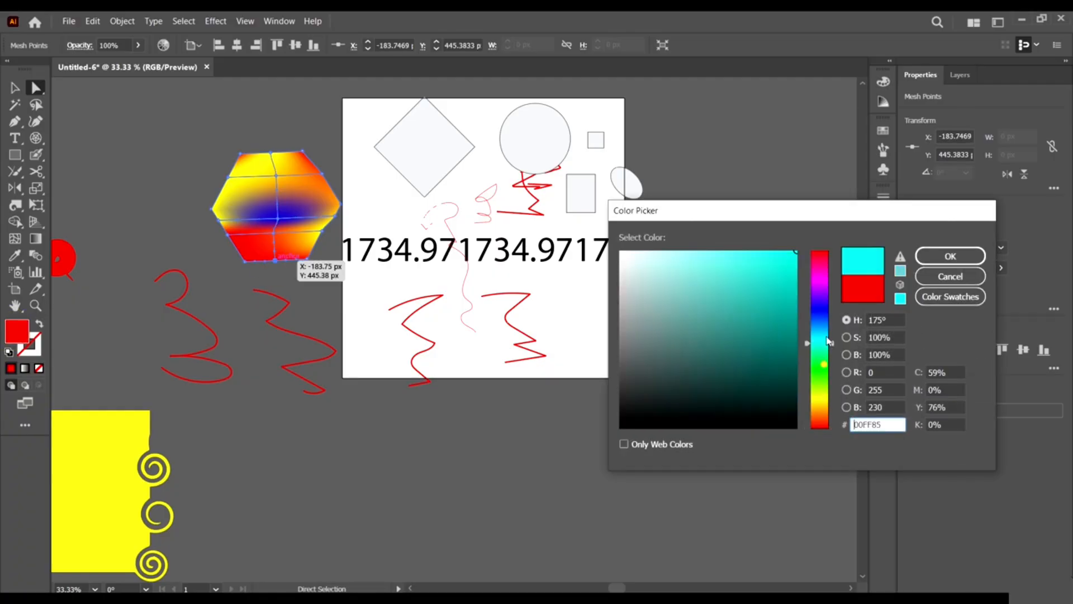
left_click(936, 257)
left_click(492, 438)
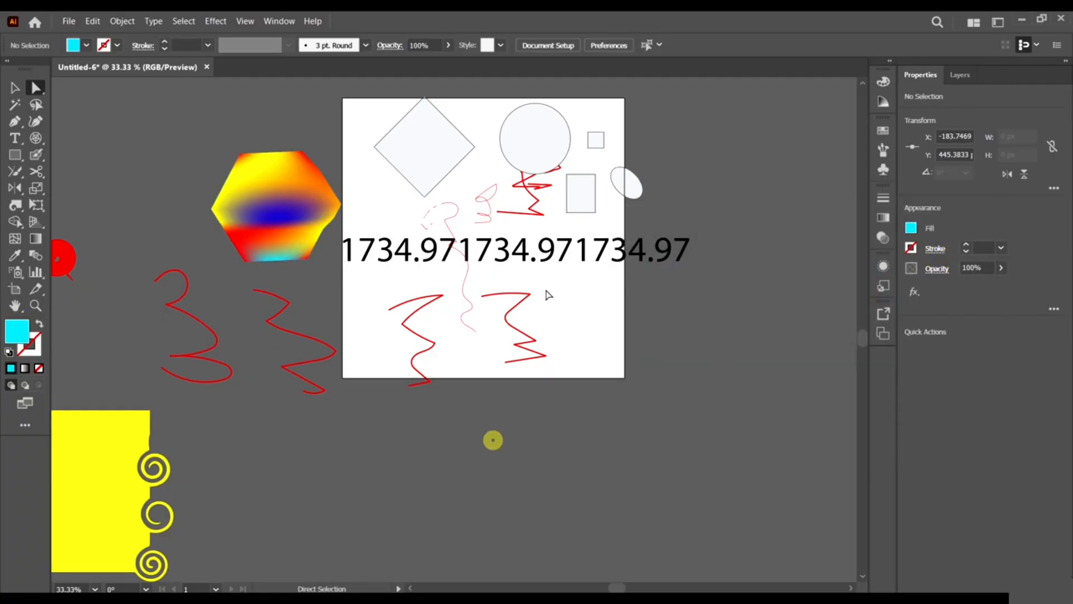
left_click(15, 239)
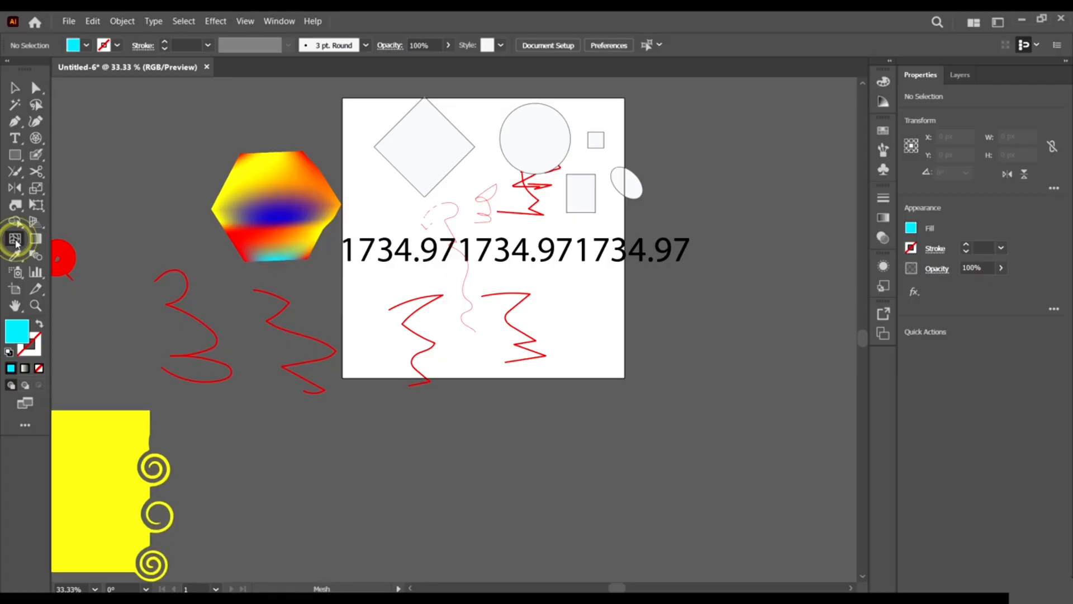
scroll(301, 257, "left", 3)
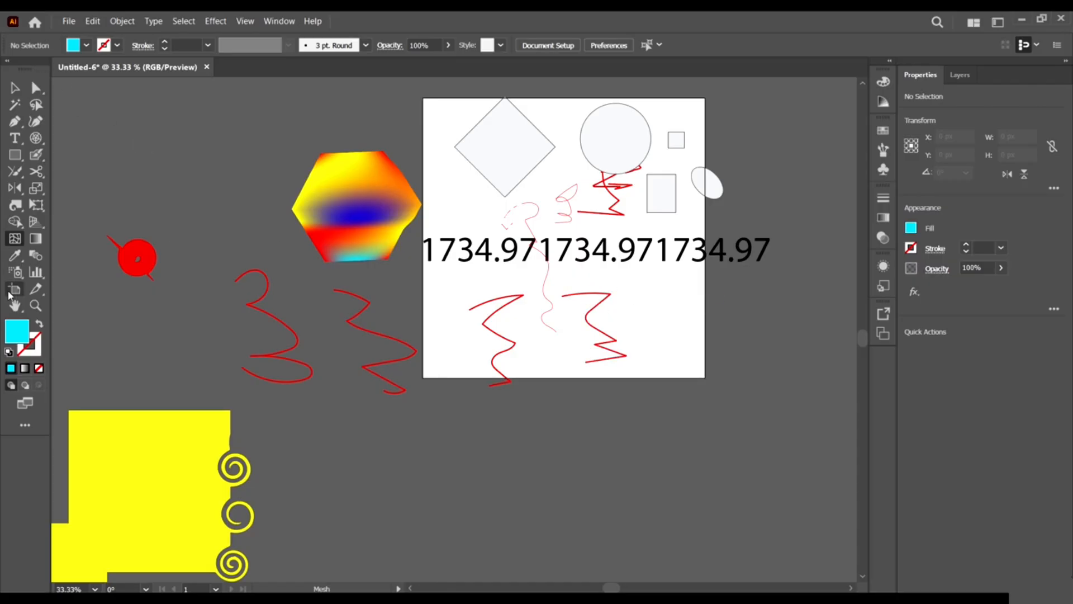
left_click(36, 240)
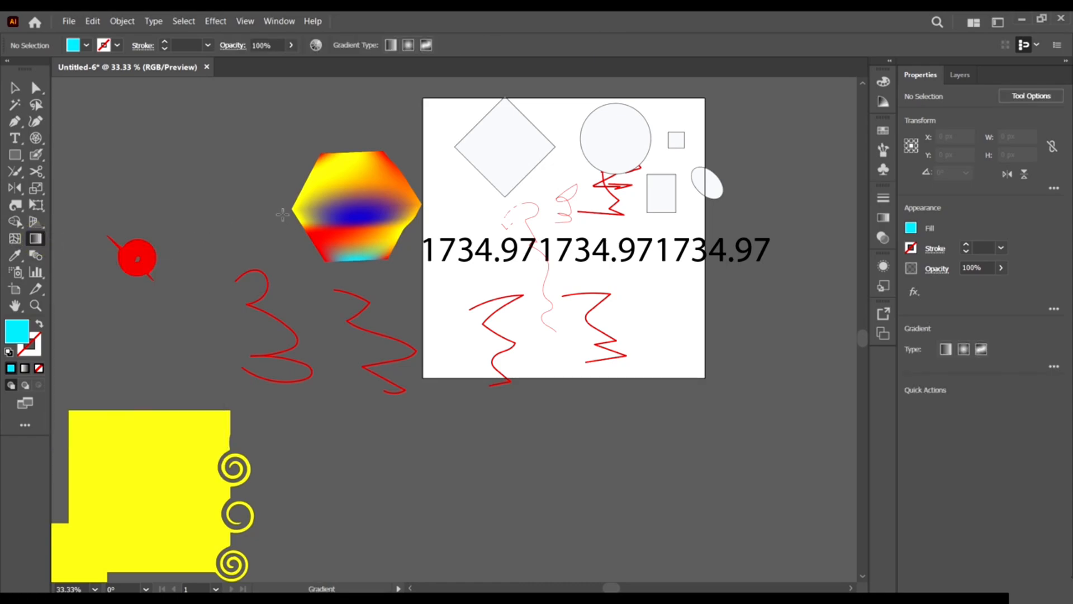
scroll(332, 152, "down", 2)
left_click(332, 152)
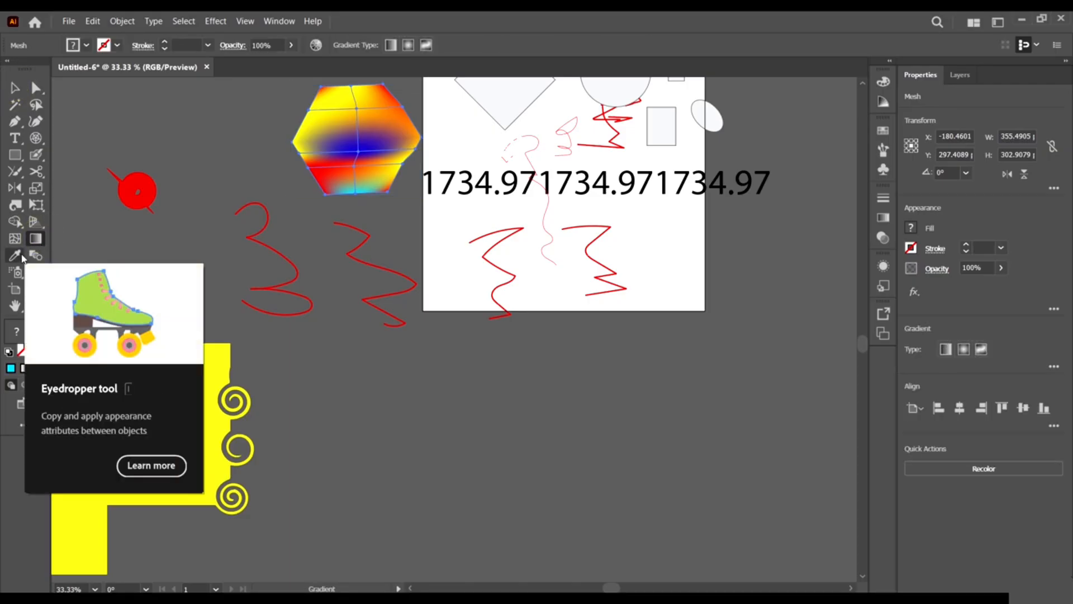
key("v")
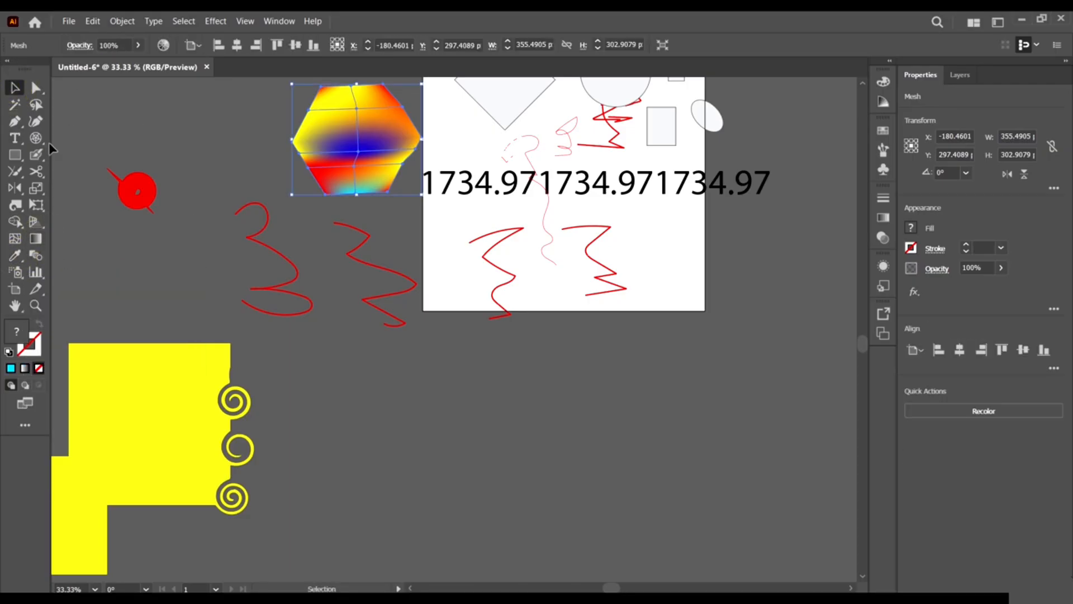
Draw two cyan rectangles below the artboard and select the left one.
left_click_drag(347, 418, 497, 526)
left_click_drag(594, 418, 834, 525)
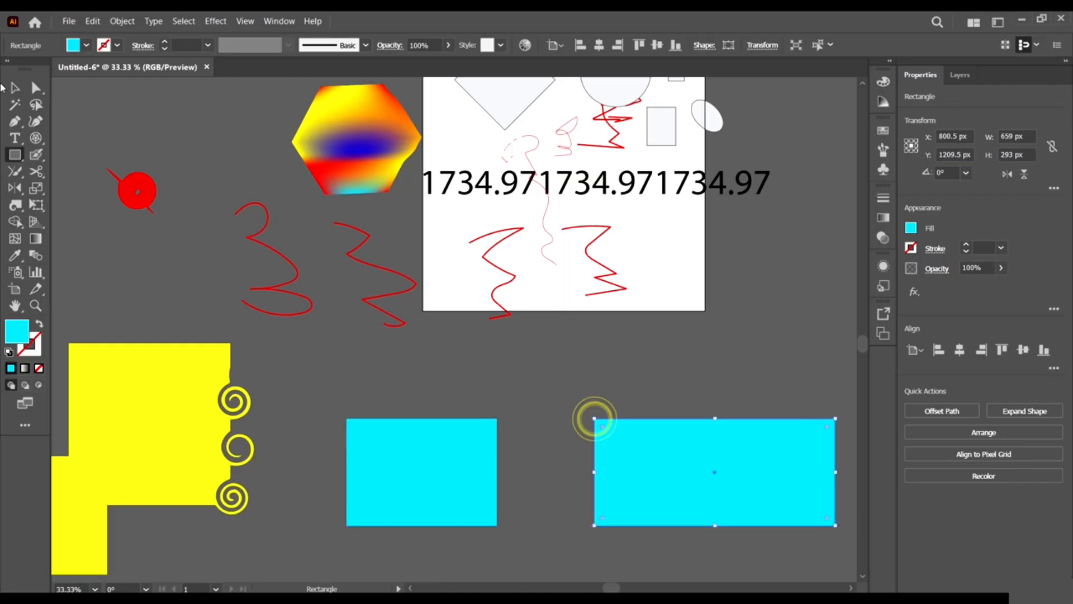
left_click(8, 88)
left_click(400, 436)
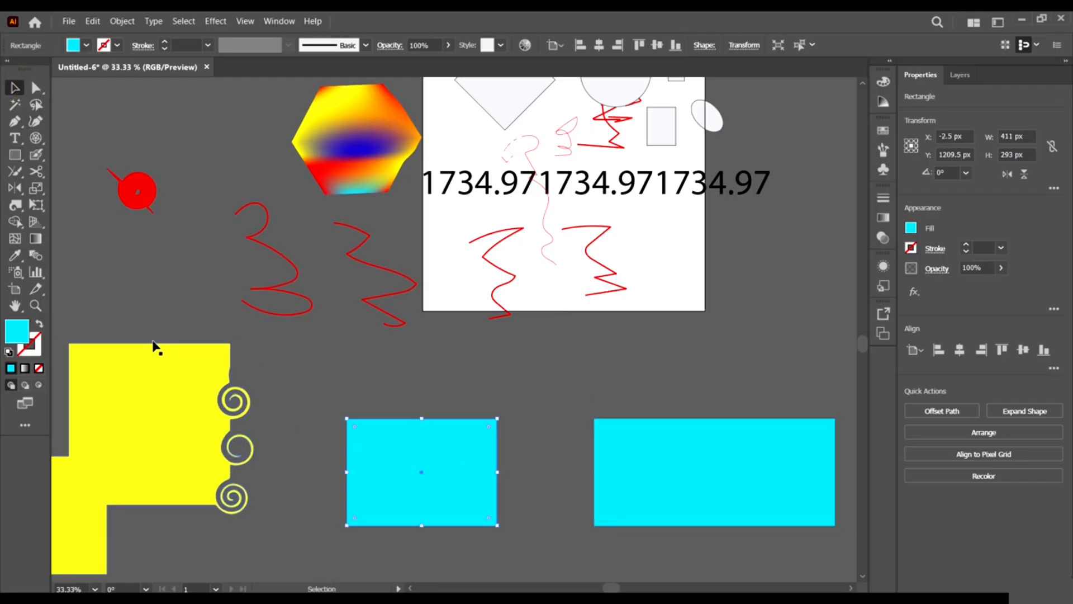
Eyedropper several colours onto the rectangle, ending with the artboard's white fill and no stroke.
left_click(14, 255)
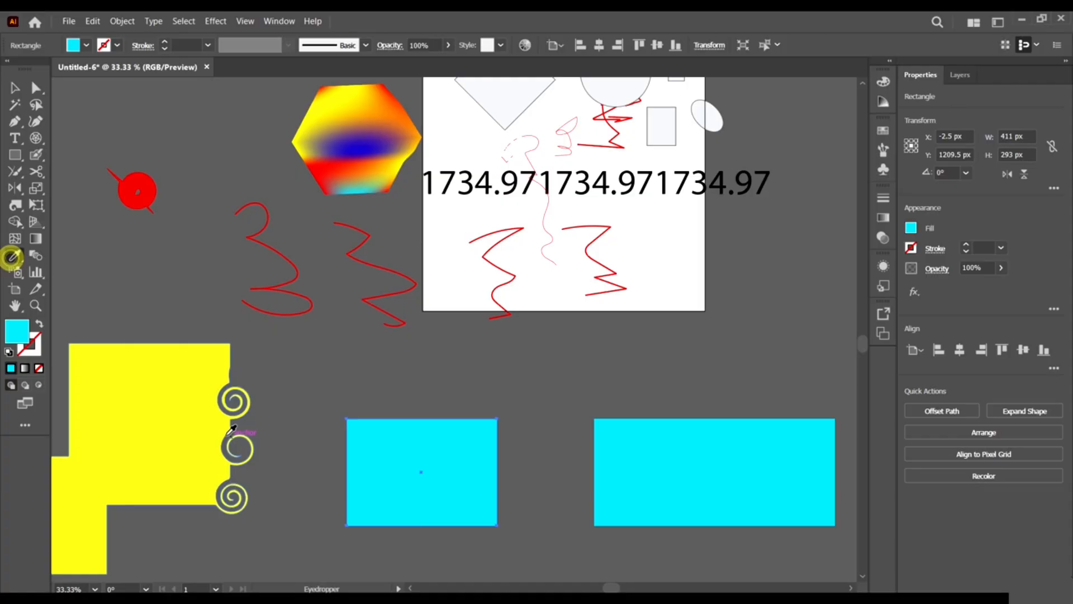
left_click(139, 360)
left_click(719, 453)
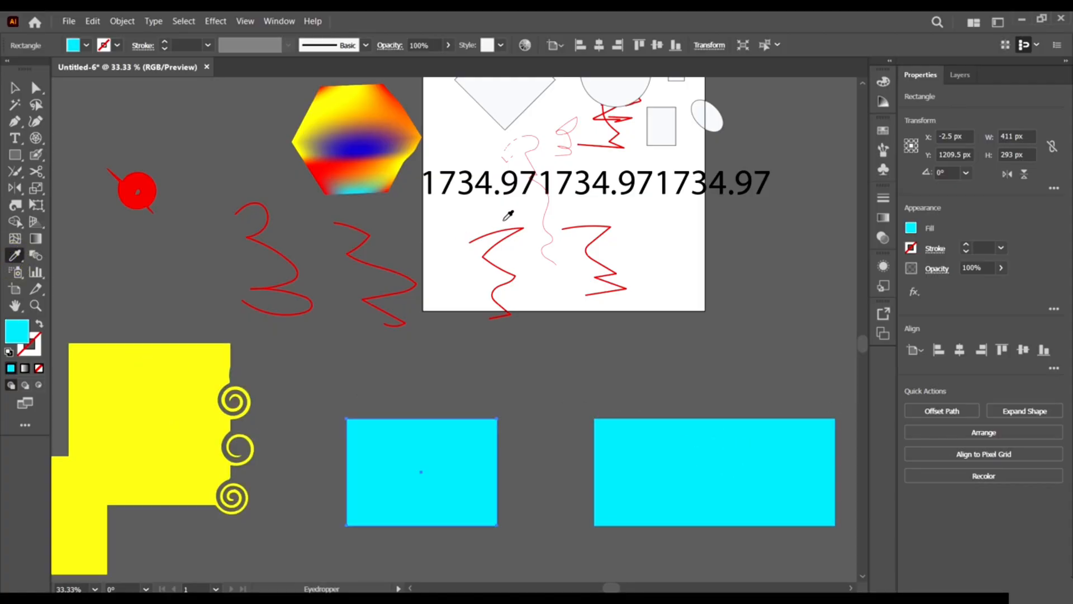
left_click(394, 115)
left_click(348, 144)
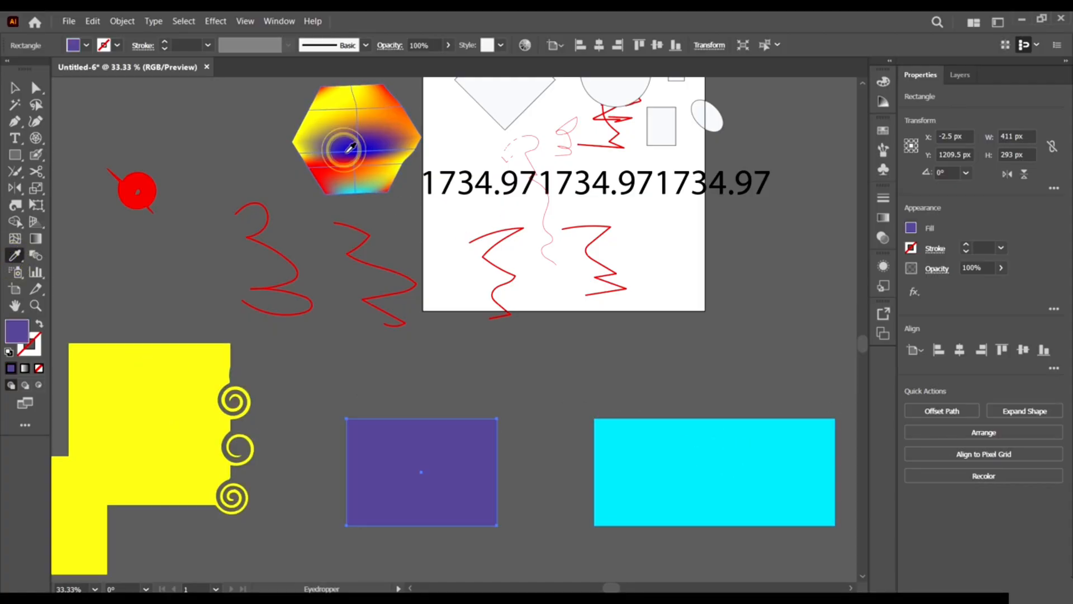
left_click(357, 99)
left_click(528, 101)
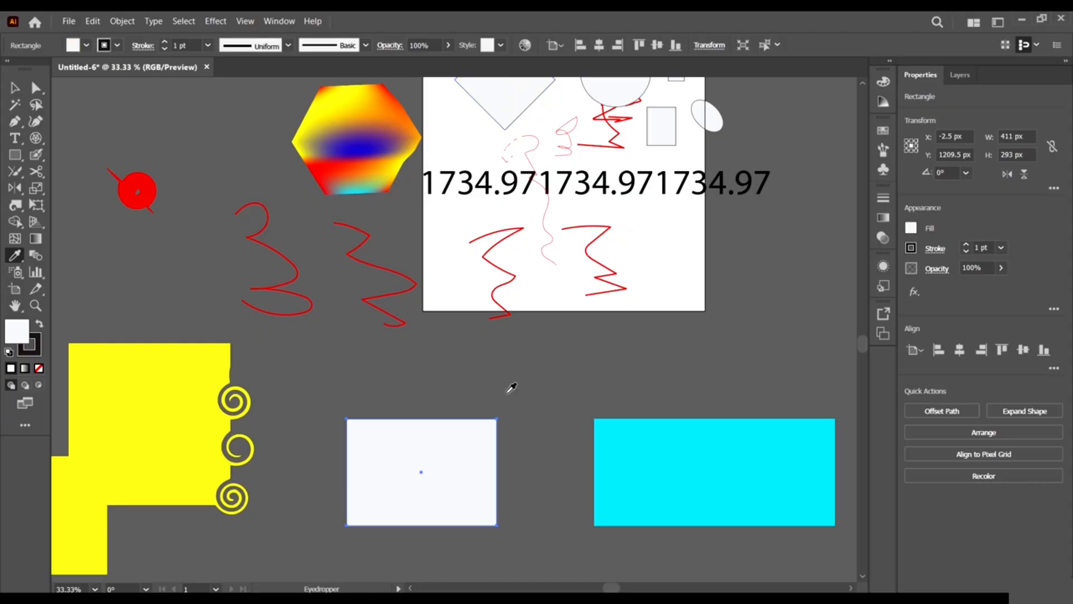
scroll(599, 173, "up", 2)
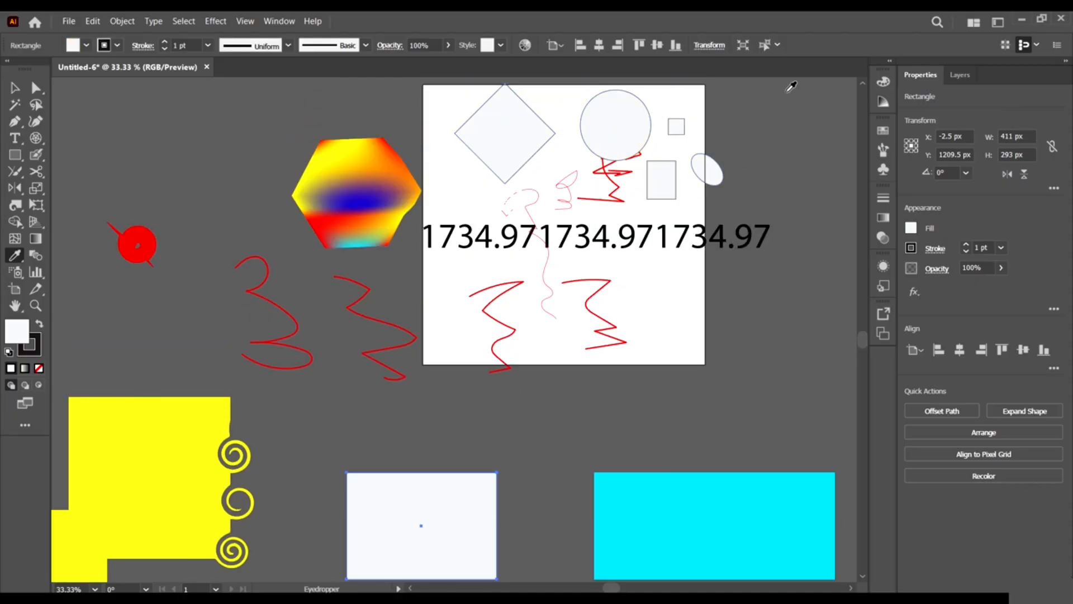
left_click(447, 410)
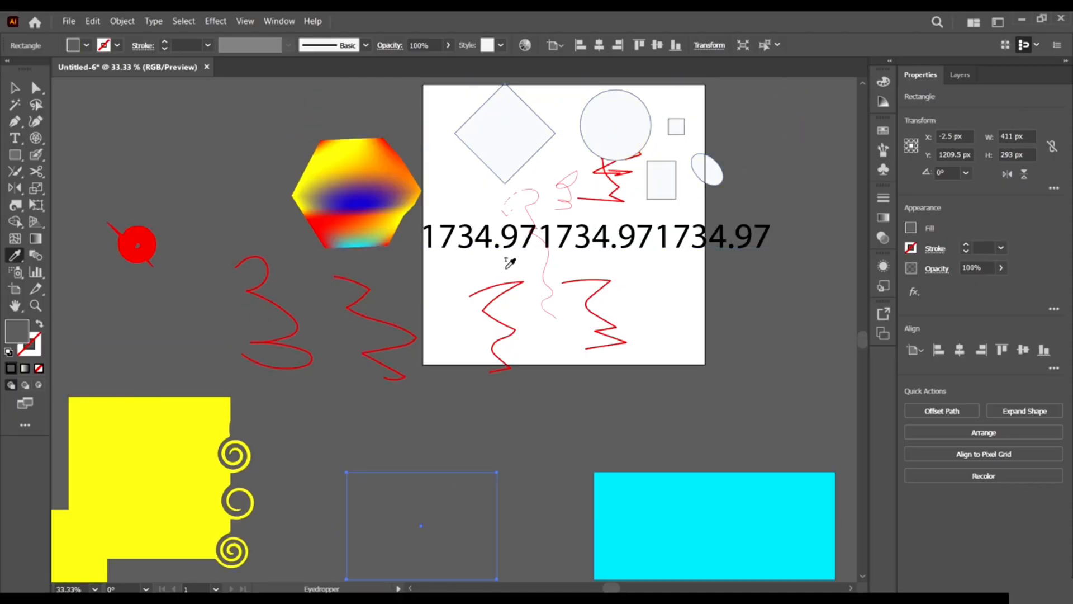
left_click(613, 334)
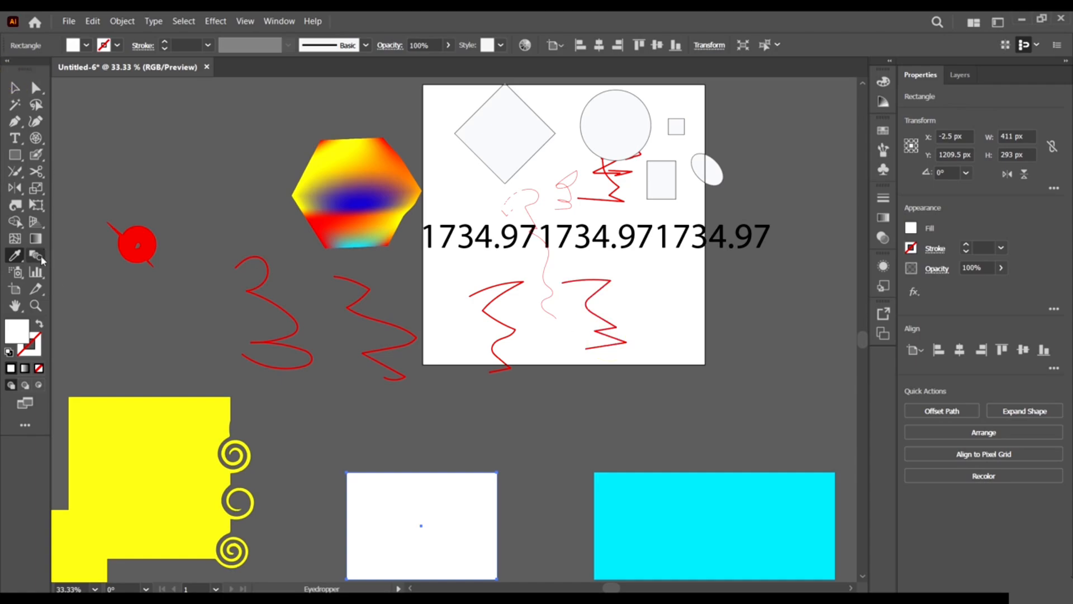
Draw two small rectangles and one tall rectangle around the hexagon.
scroll(441, 269, "up", 6)
scroll(453, 268, "down", 5)
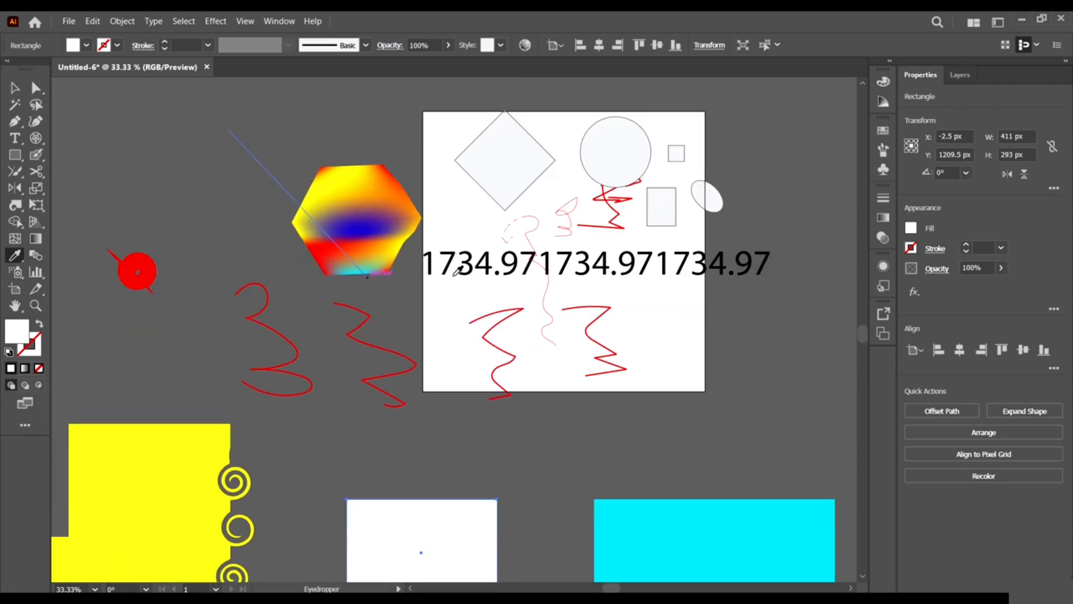
left_click(14, 90)
key("m")
left_click_drag(98, 124, 108, 144)
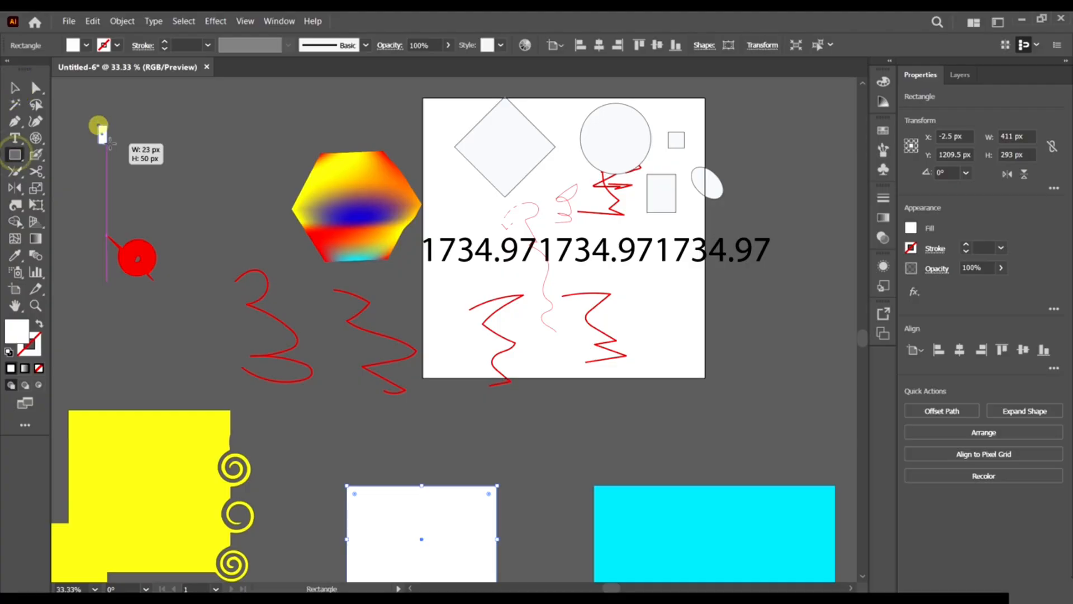
left_click_drag(177, 103, 198, 214)
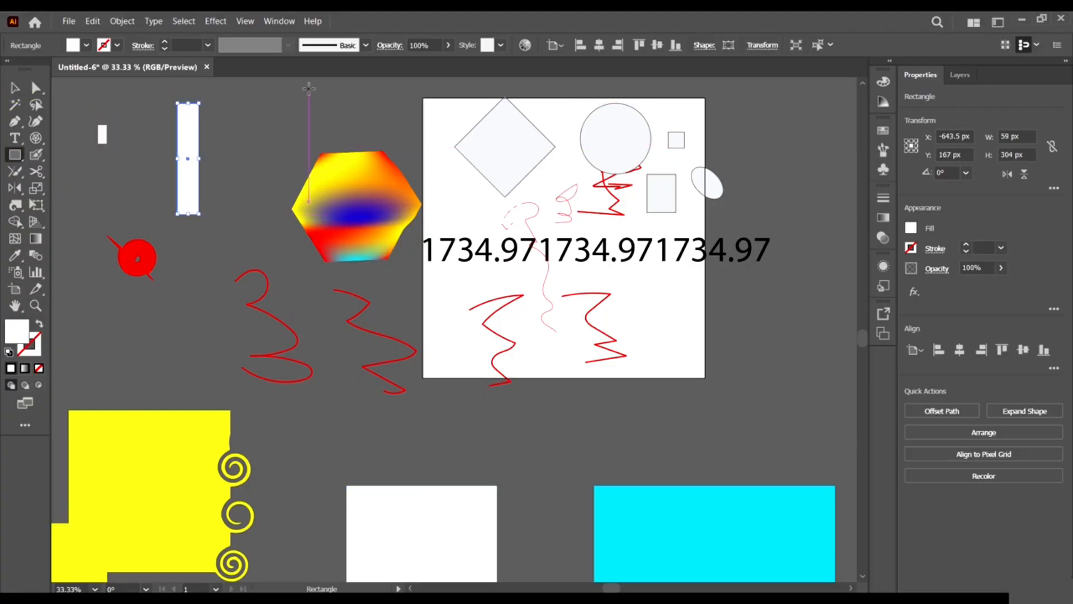
left_click_drag(307, 88, 341, 104)
Fill the tall rectangle blue from the Fill swatches.
key("v")
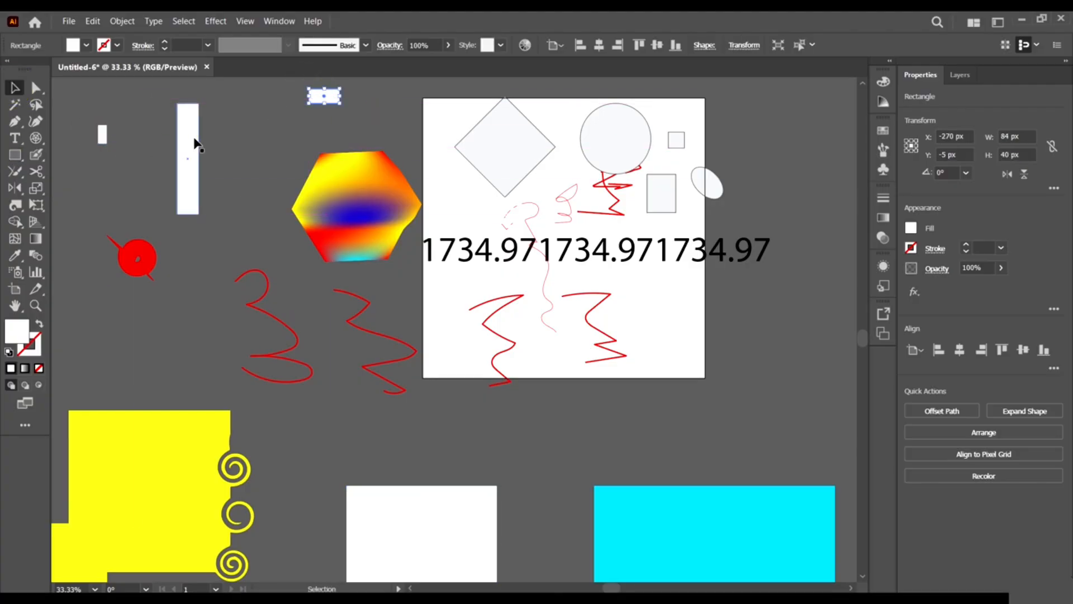
left_click(195, 137)
left_click(88, 40)
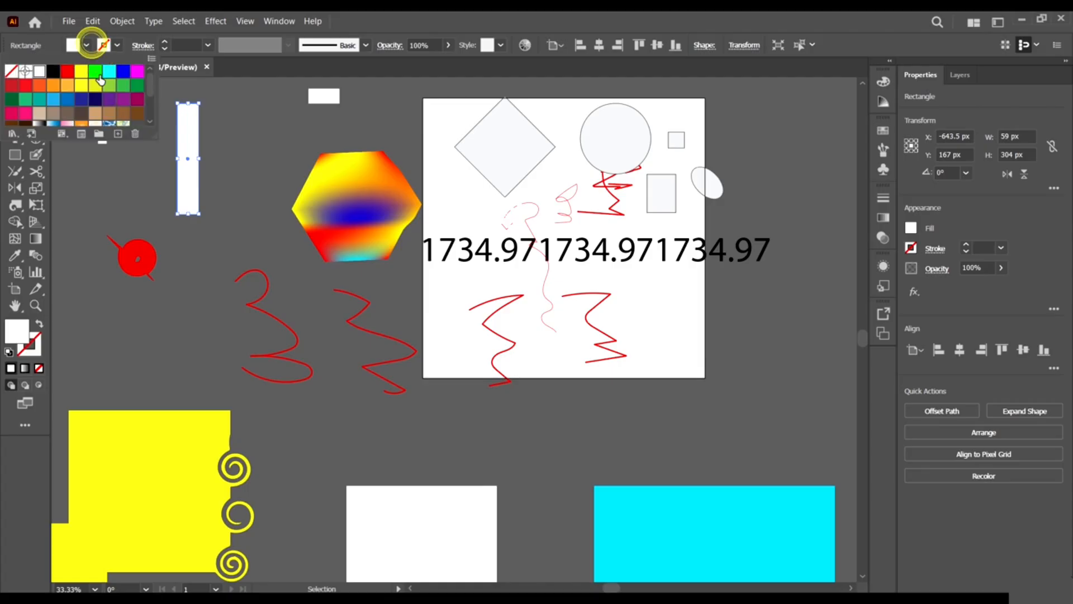
left_click(101, 80)
left_click(254, 237)
scroll(55, 326, "up", 1)
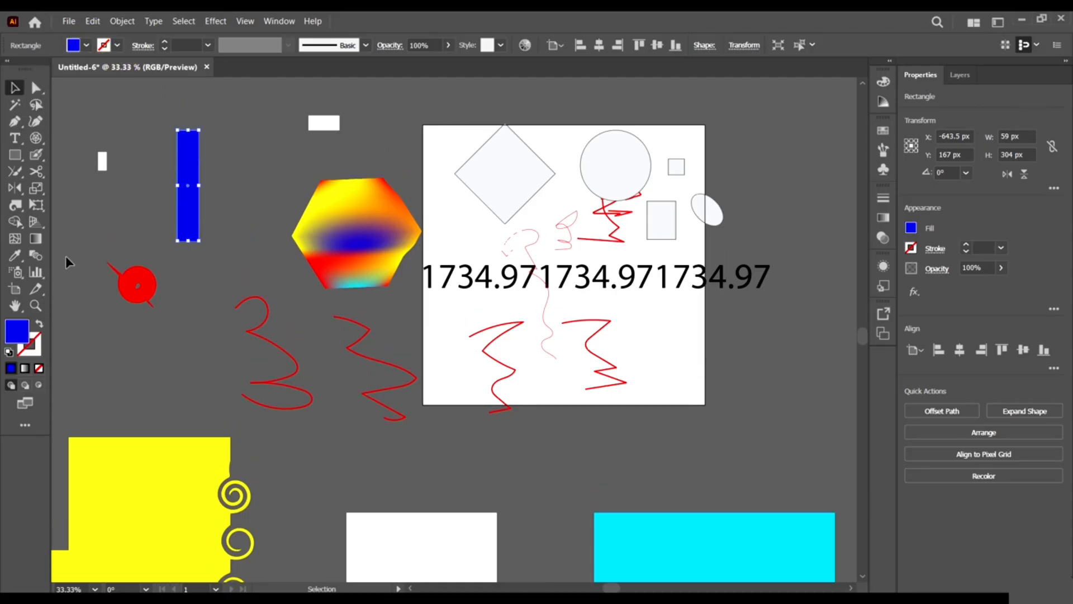
left_click(90, 245)
Blend the small white, tall blue and top white rectangles into a 661 × 344 px blend.
left_click(36, 254)
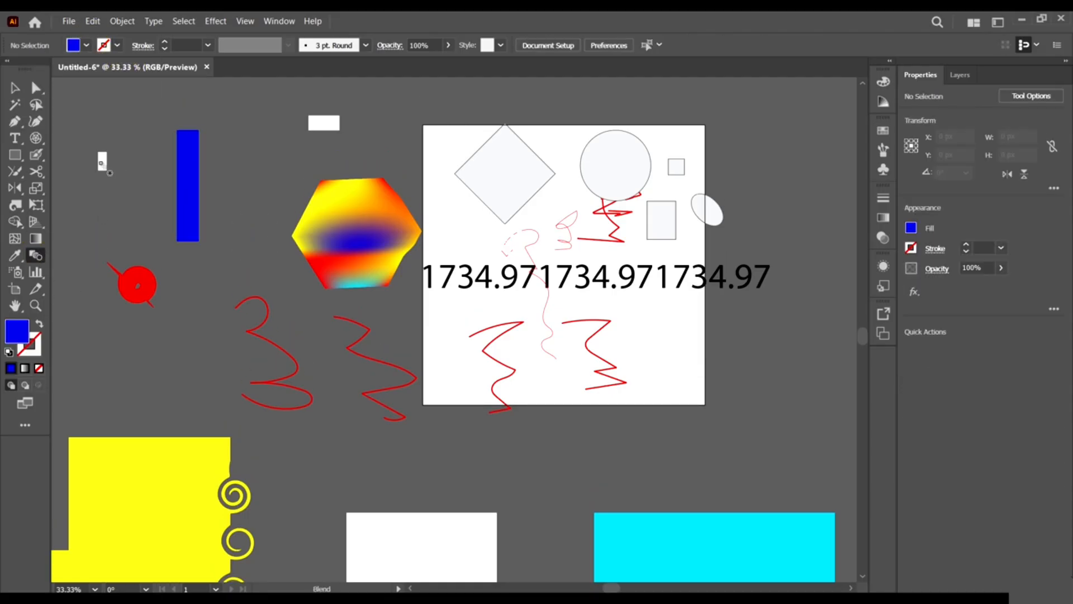
left_click(101, 163)
left_click(199, 149)
left_click(324, 123)
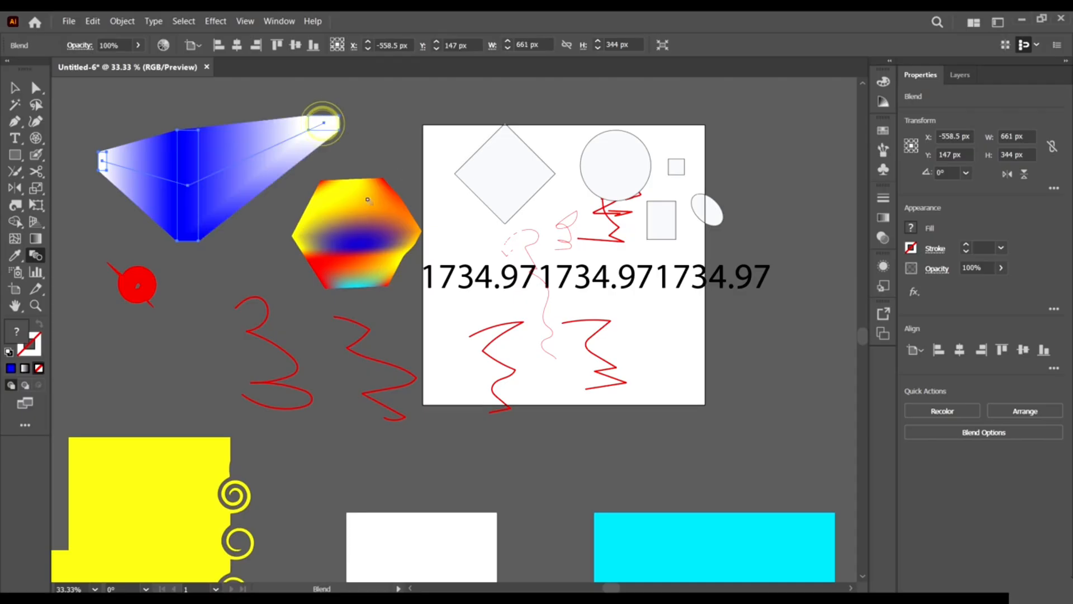
key("v")
left_click(247, 101)
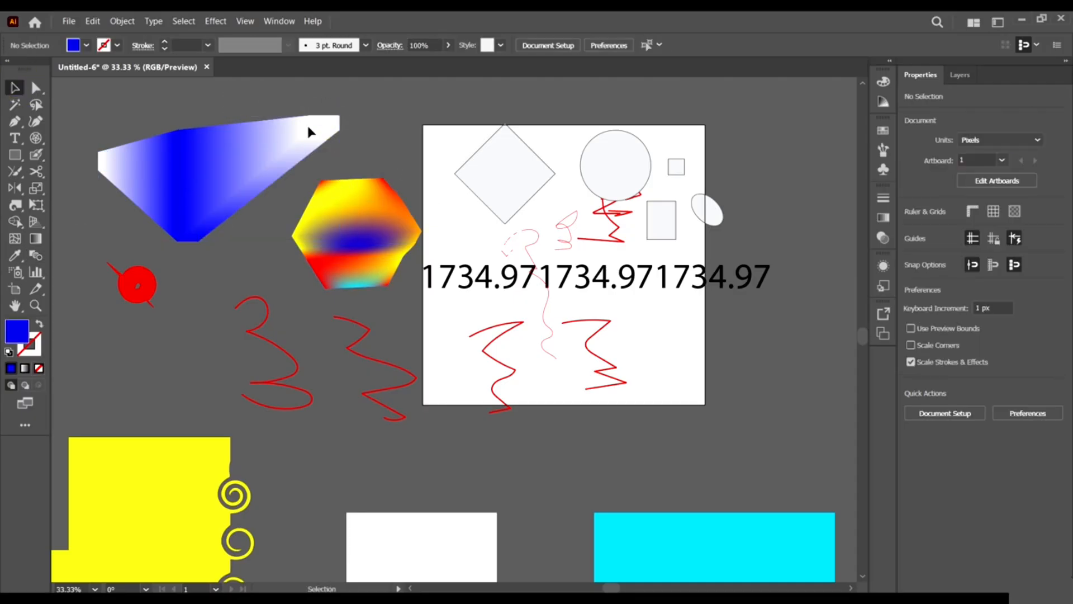
scroll(440, 264, "down", 3)
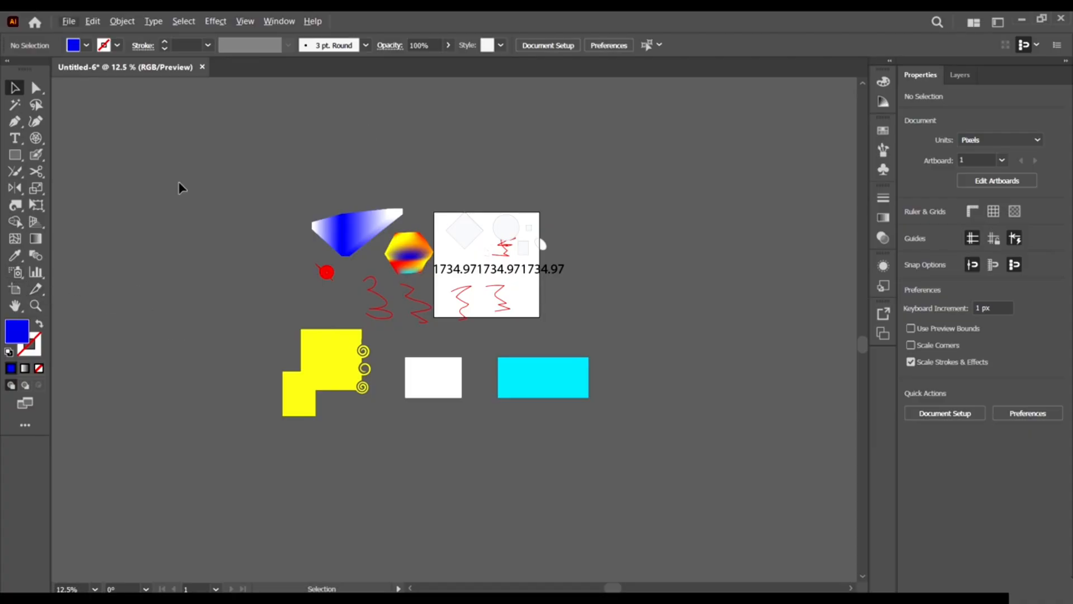
left_click(38, 274)
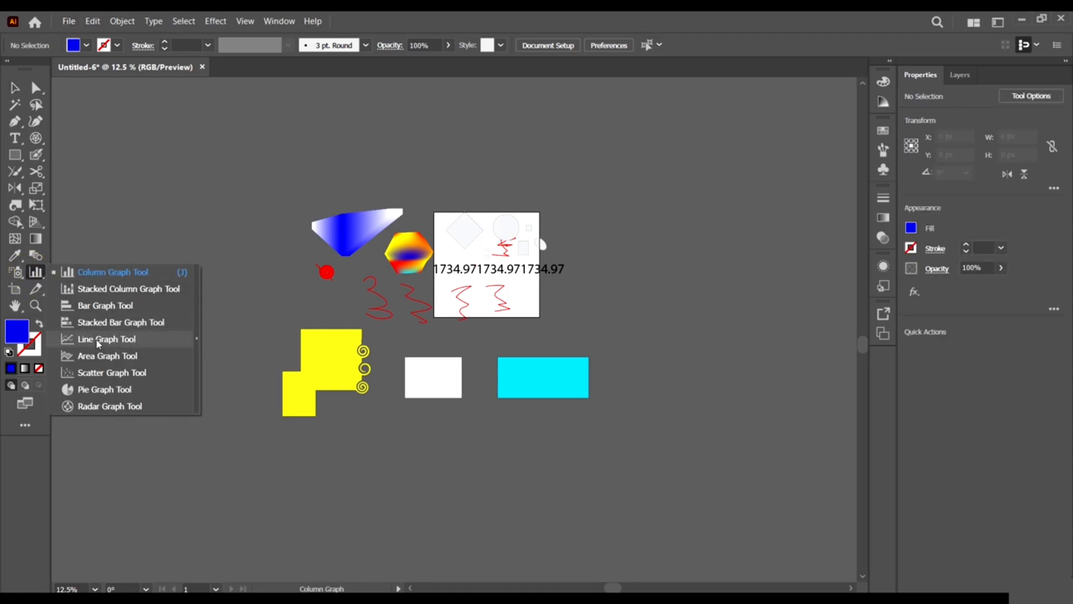
left_click(38, 272)
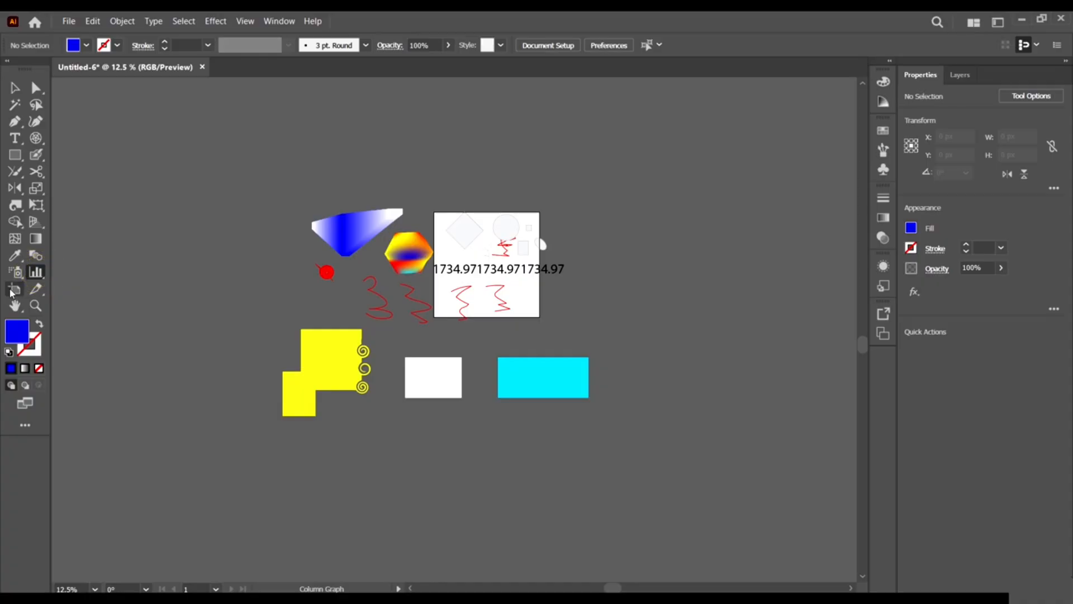
left_click(14, 289)
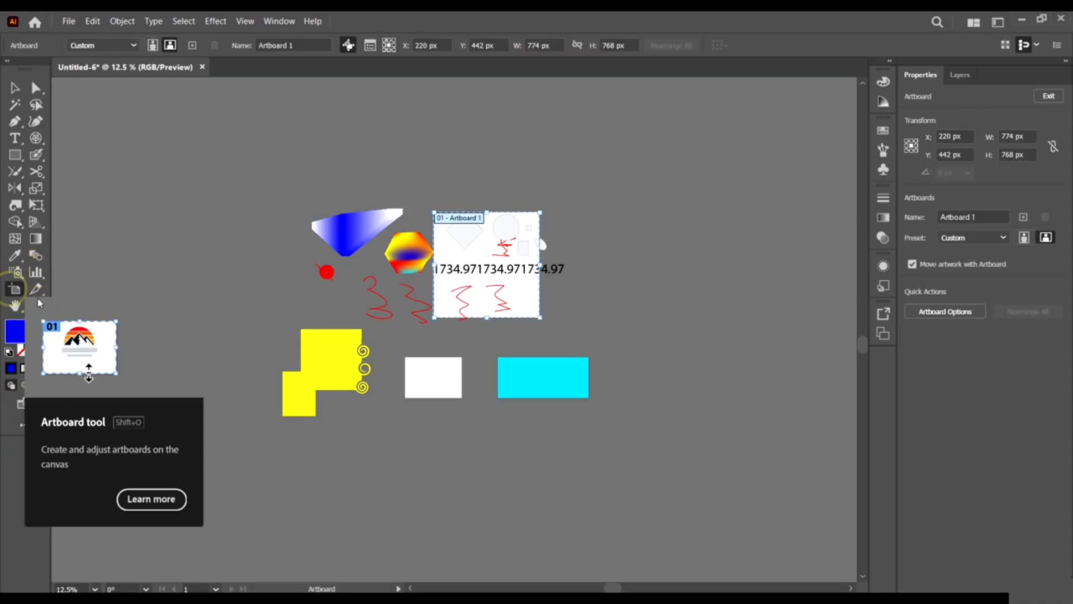
left_click(37, 288)
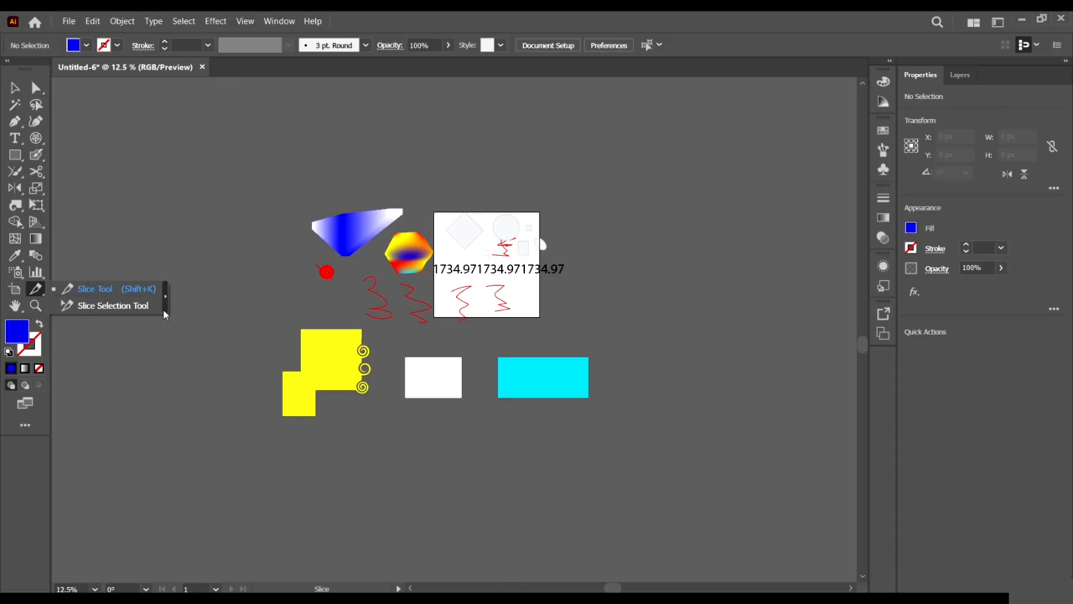
left_click(12, 308)
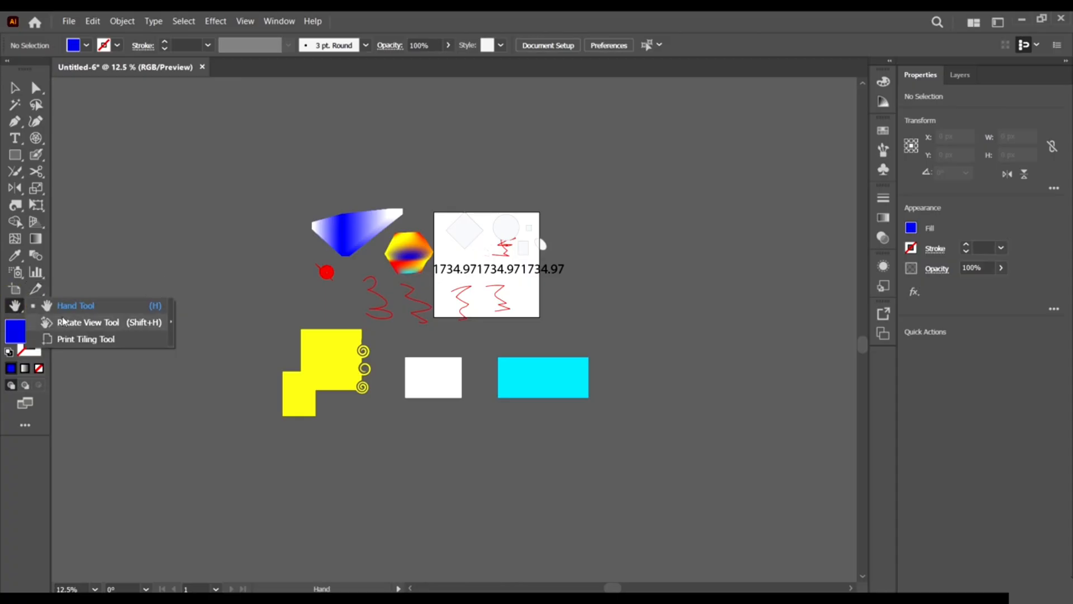
left_click_drag(315, 225, 374, 244)
left_click_drag(418, 326, 521, 265)
left_click(32, 304)
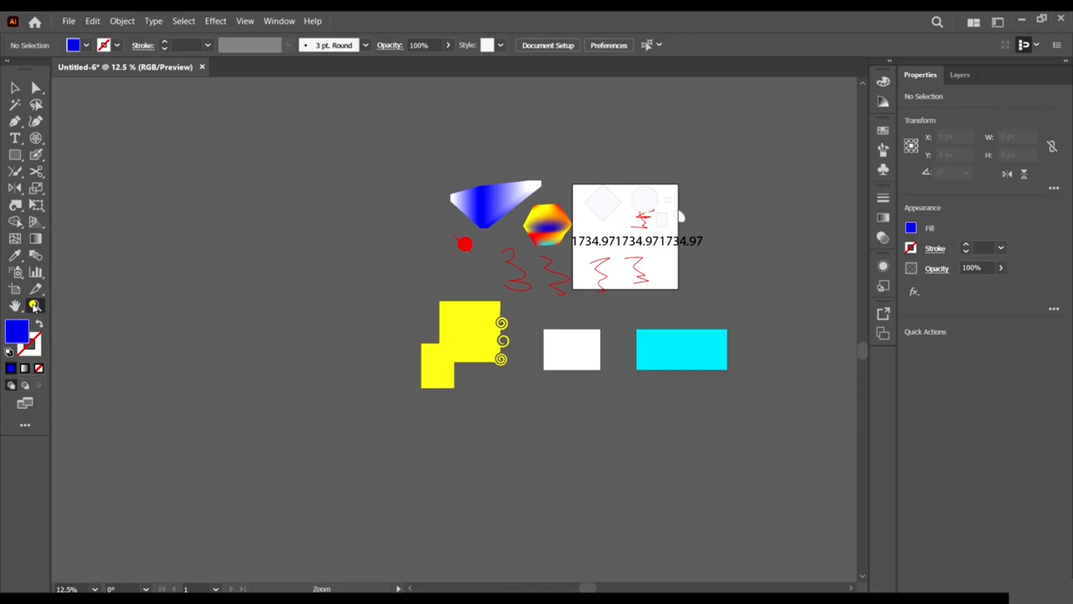
left_click_drag(443, 163, 487, 185)
left_click(15, 86)
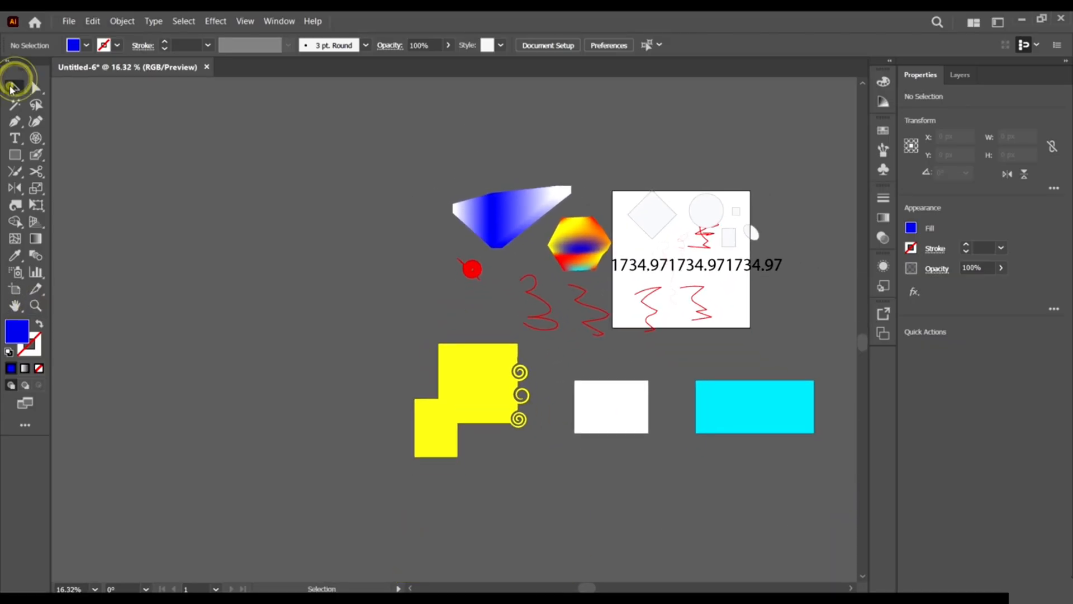
scroll(813, 299, "up", 1)
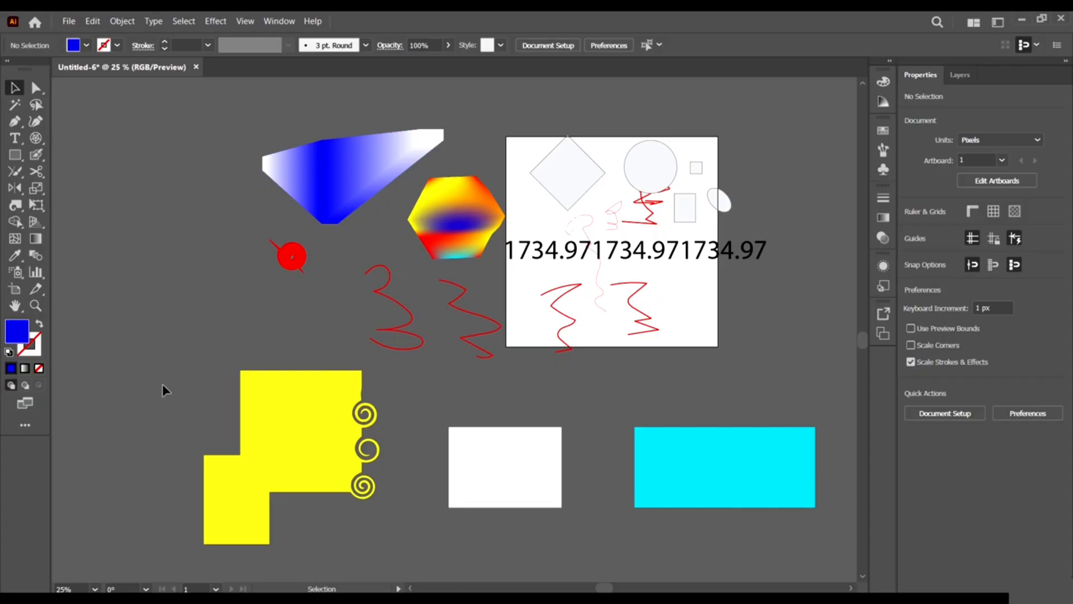
scroll(374, 236, "down", 2)
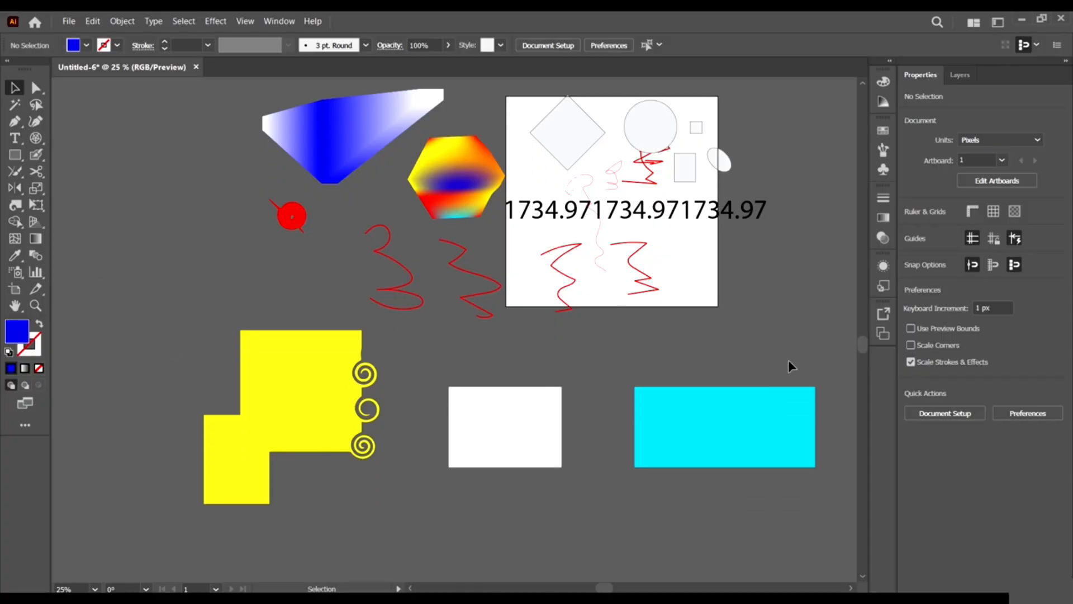
scroll(659, 357, "right", 2)
scroll(658, 356, "up", 2)
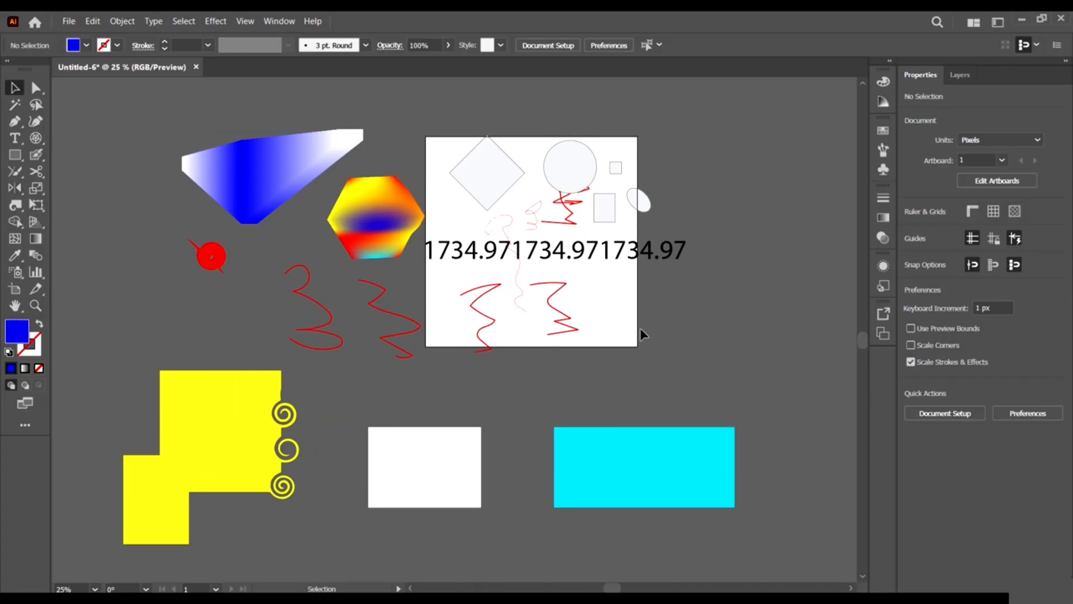